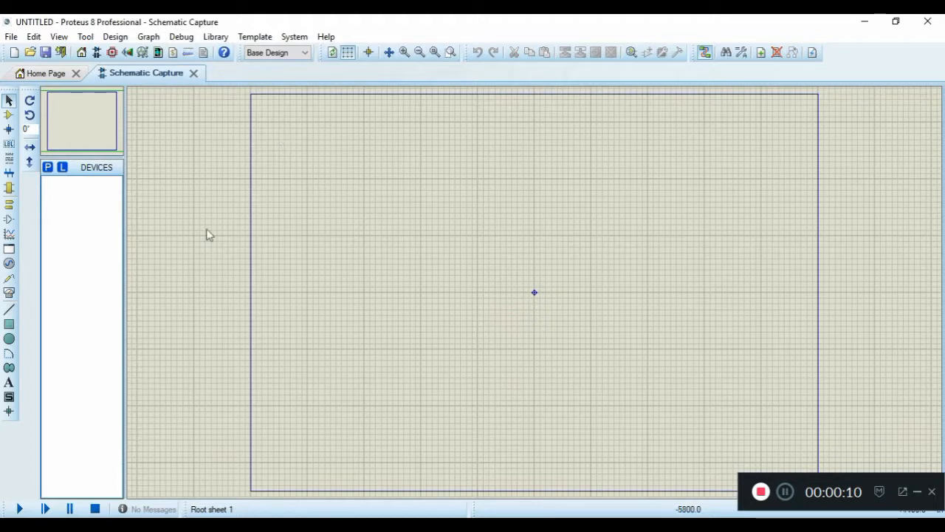
- Find LM358 in the component library and add the NATOA low power dual operational amplifier to the device list
{"action": "left_click", "coordinate": [9, 115]}
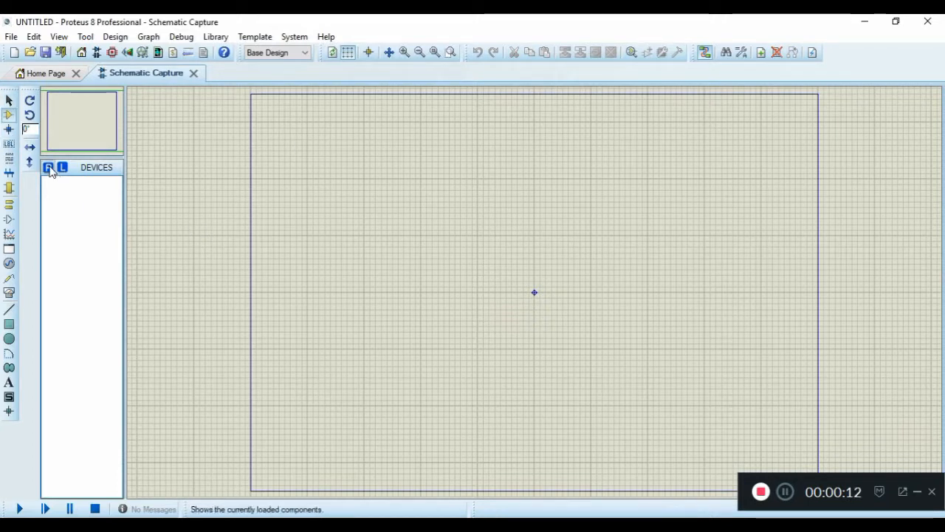
{"action": "left_click", "coordinate": [49, 169]}
{"action": "type", "text": "lm"}
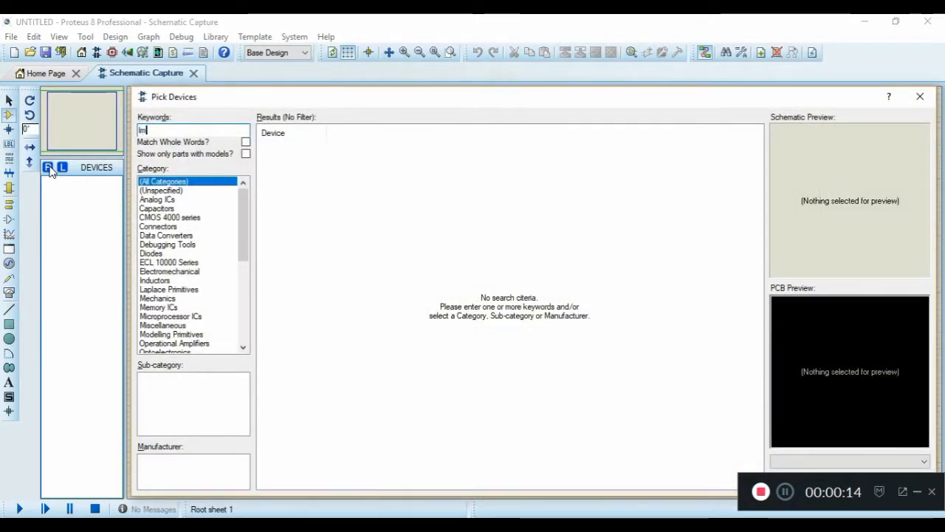
{"action": "type", "text": "358"}
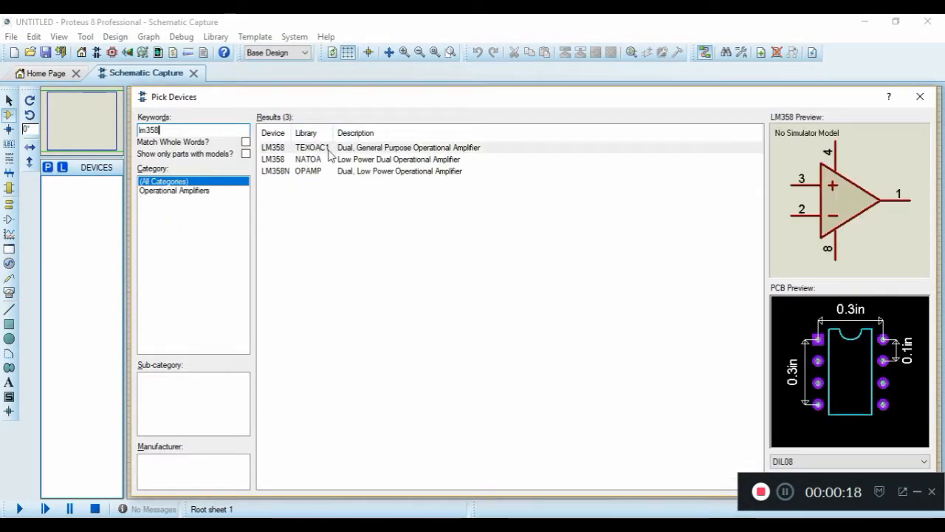
{"action": "left_click", "coordinate": [329, 150]}
{"action": "left_click", "coordinate": [326, 162]}
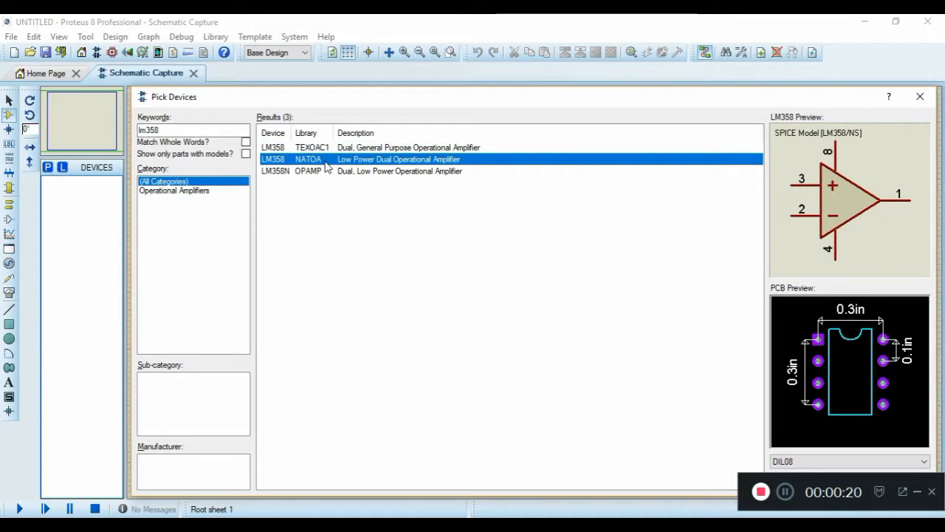
{"action": "double_click", "coordinate": [326, 161]}
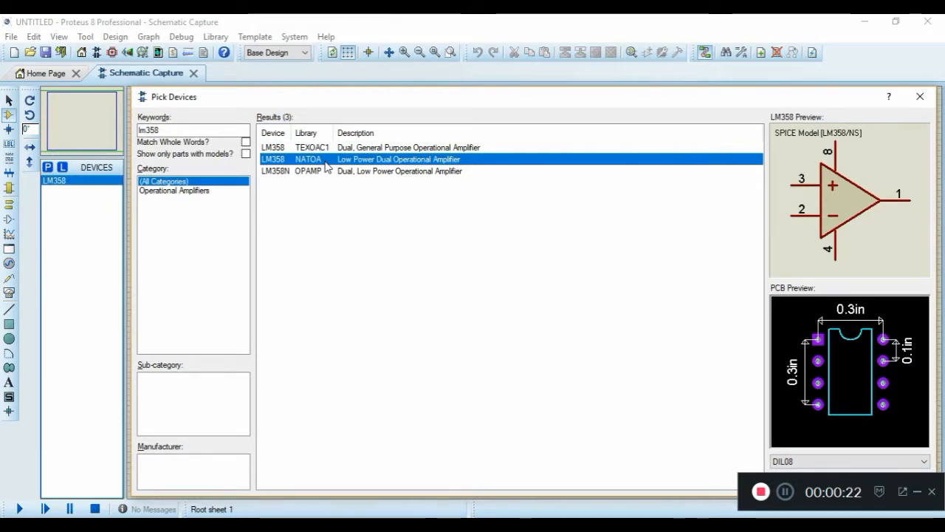
{"action": "key", "text": "Return"}
- Place one LM358 op-amp on the sheet, just to the side of the sheet origin
{"action": "left_click", "coordinate": [379, 201]}
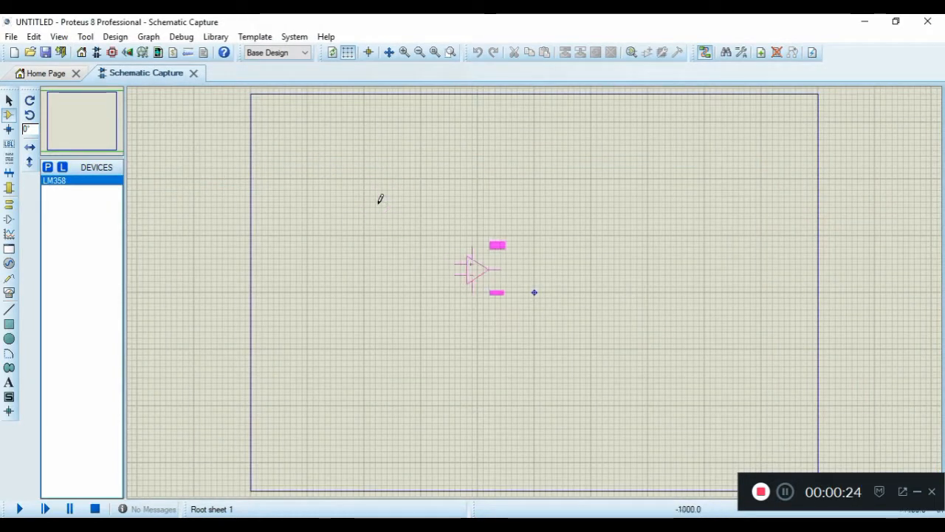
{"action": "scroll", "coordinate": [534, 292], "scroll_direction": "up", "scroll_amount": 1}
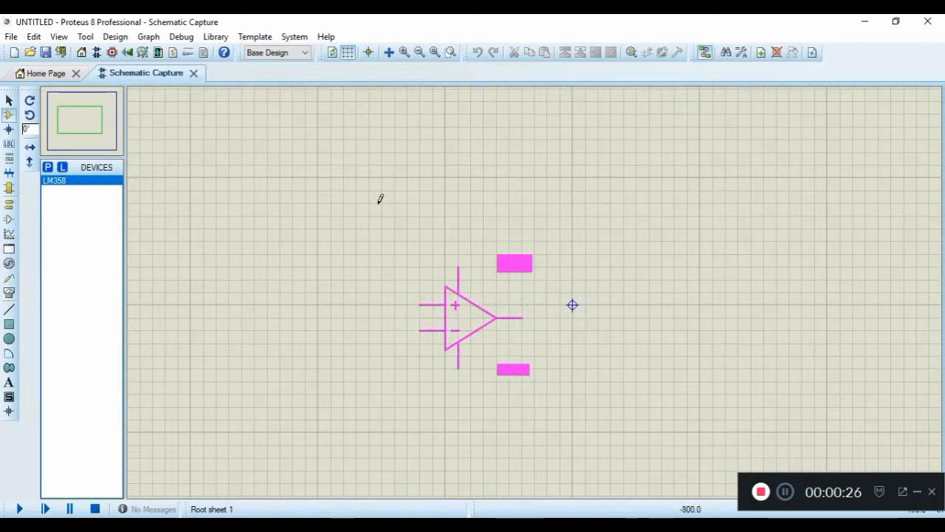
{"action": "left_click", "coordinate": [458, 318]}
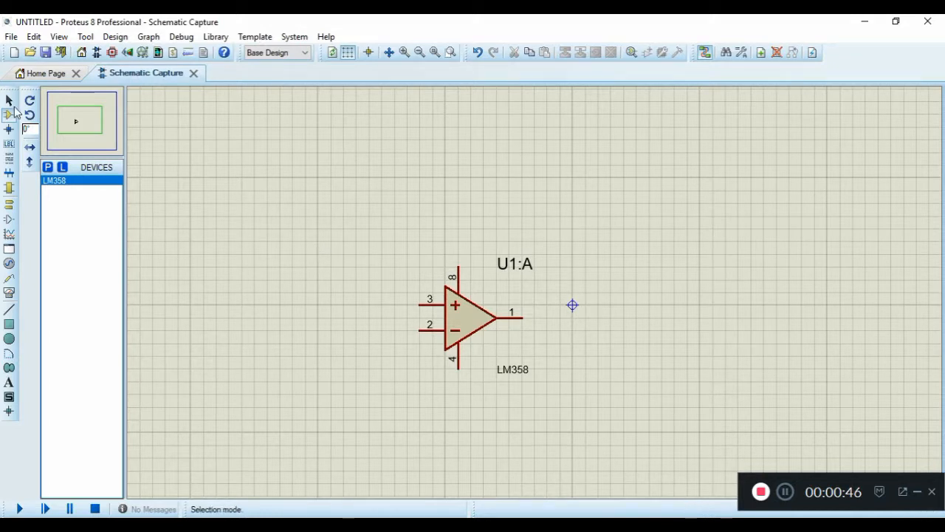
- Search the component library for "res" and add the generic resistor RES to the device list
{"action": "left_click", "coordinate": [48, 169]}
{"action": "type", "text": "res"}
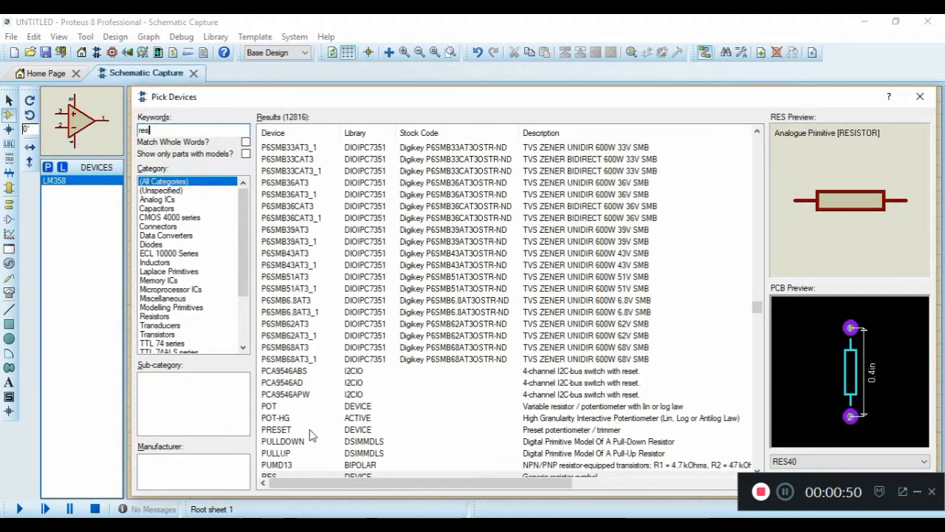
{"action": "double_click", "coordinate": [299, 474]}
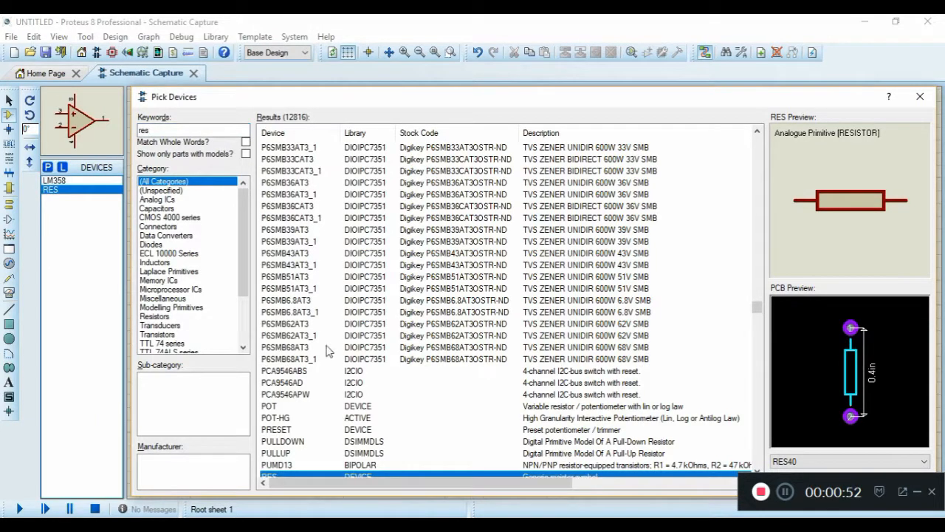
{"action": "key", "text": "Escape"}
- Place two resistors one above the other on the op-amp's input side, and move R1 up slightly to widen the gap
{"action": "left_click", "coordinate": [372, 284]}
{"action": "left_click", "coordinate": [356, 283]}
{"action": "left_click", "coordinate": [352, 325]}
{"action": "left_click", "coordinate": [355, 325]}
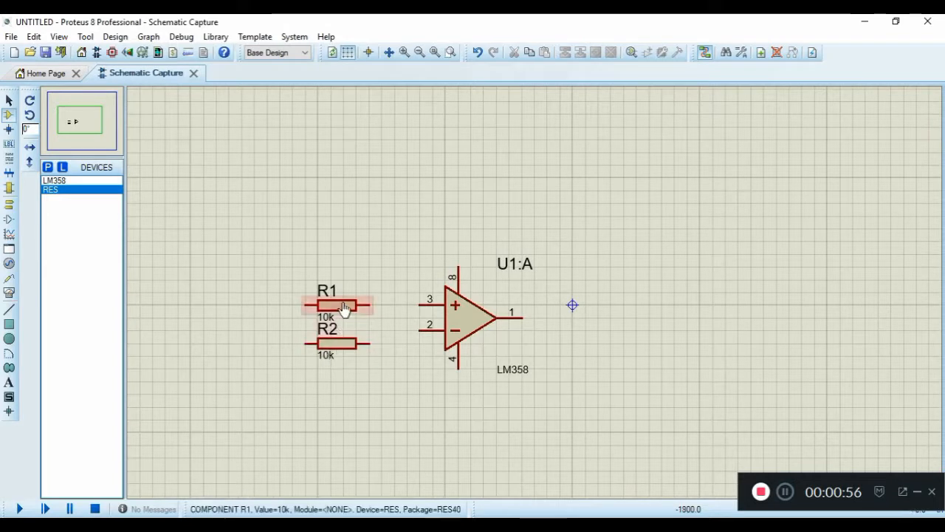
{"action": "left_click_drag", "start_coordinate": [343, 308], "coordinate": [345, 293]}
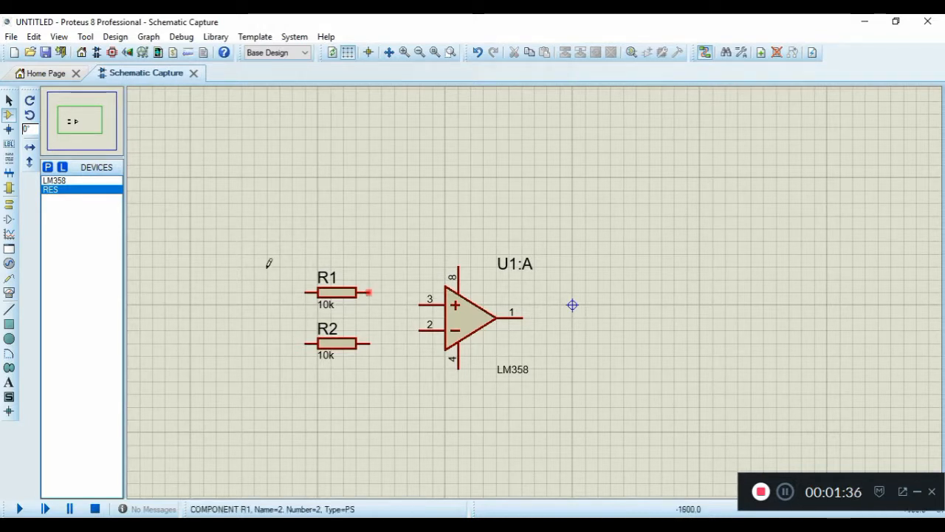
- Place a power terminal on pin 8 of the op-amp and a ground terminal on pin 4
{"action": "left_click", "coordinate": [9, 204]}
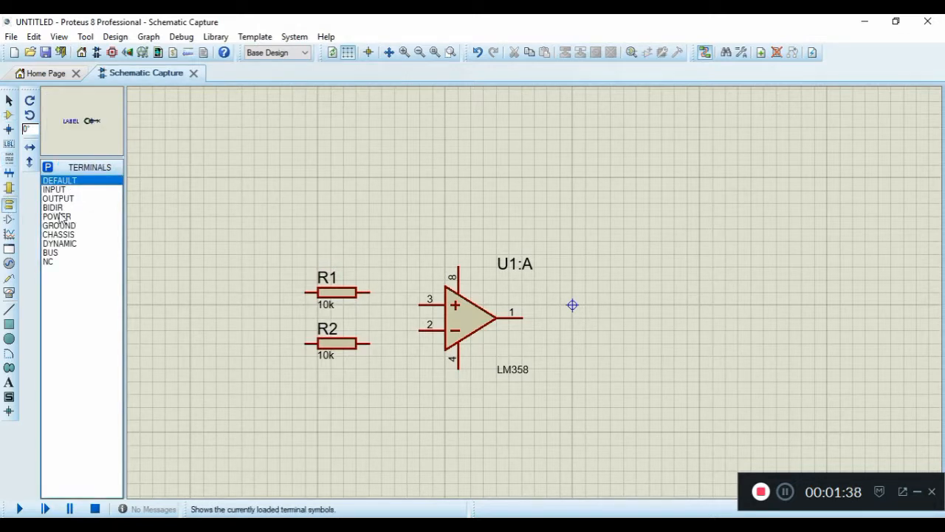
{"action": "left_click", "coordinate": [59, 216]}
{"action": "left_click", "coordinate": [460, 251]}
{"action": "left_click", "coordinate": [87, 226]}
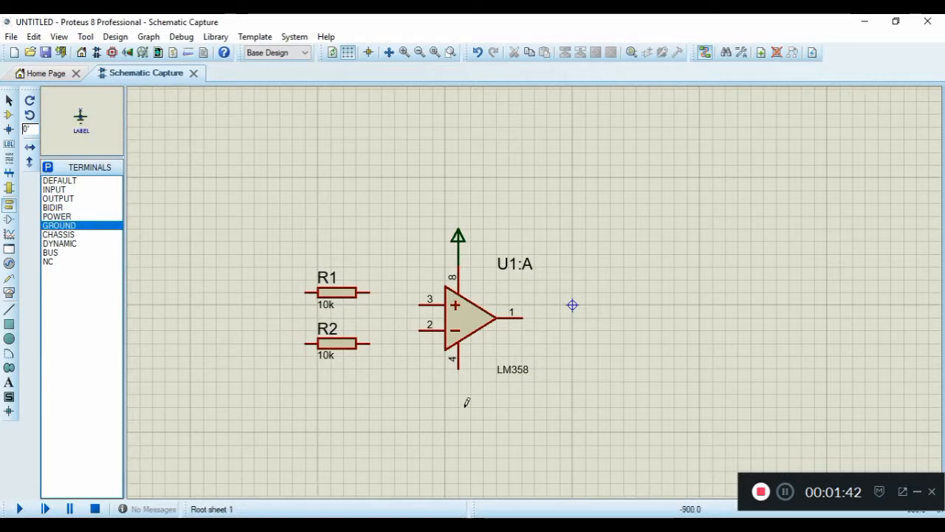
{"action": "left_click", "coordinate": [458, 385]}
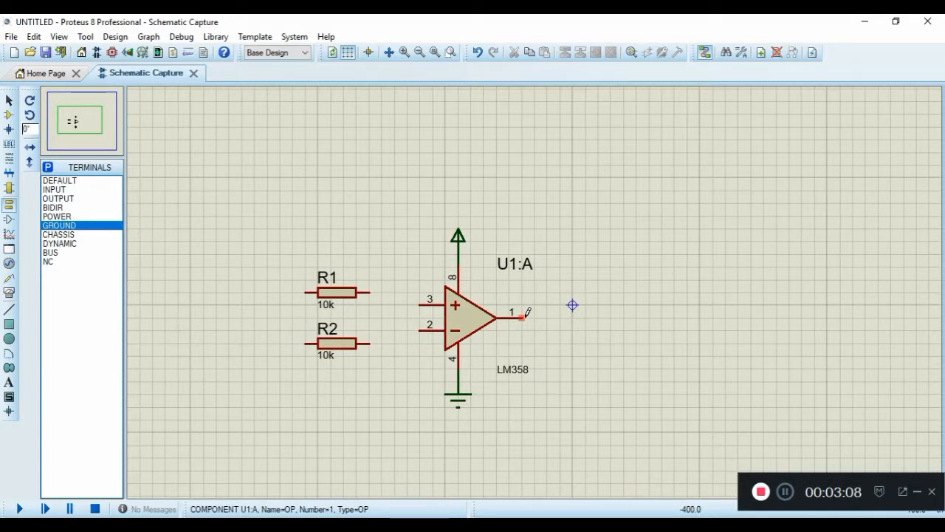
- Find and open the Windows Calculator app
{"action": "key", "text": "super"}
{"action": "type", "text": "calcula"}
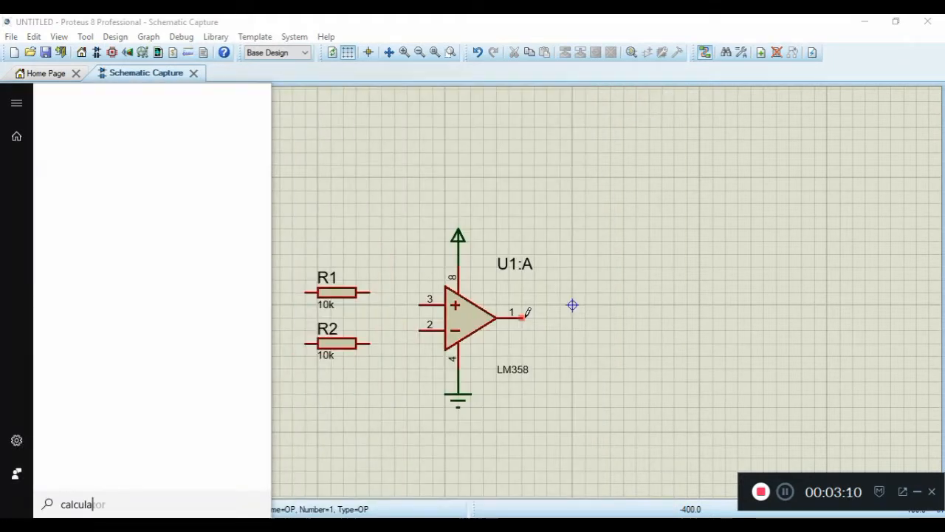
{"action": "key", "text": "Return"}
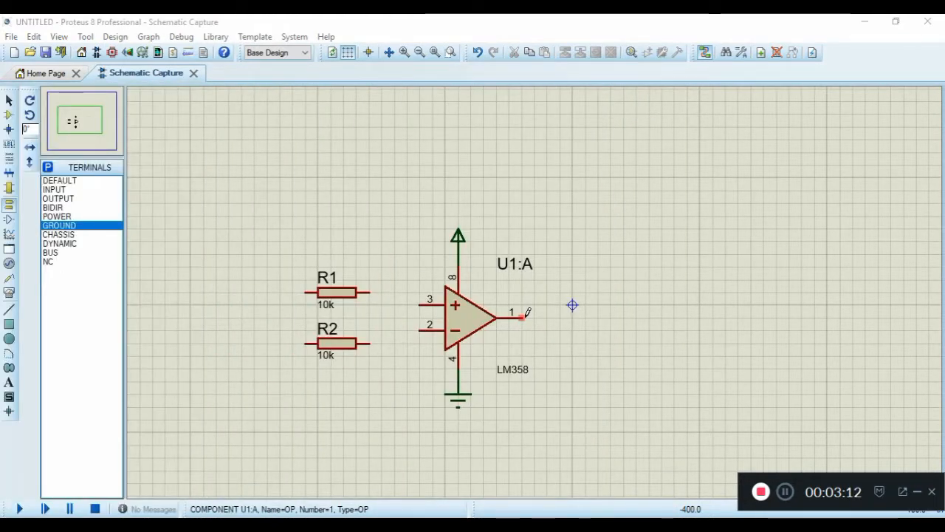
{"action": "type", "text": "39"}
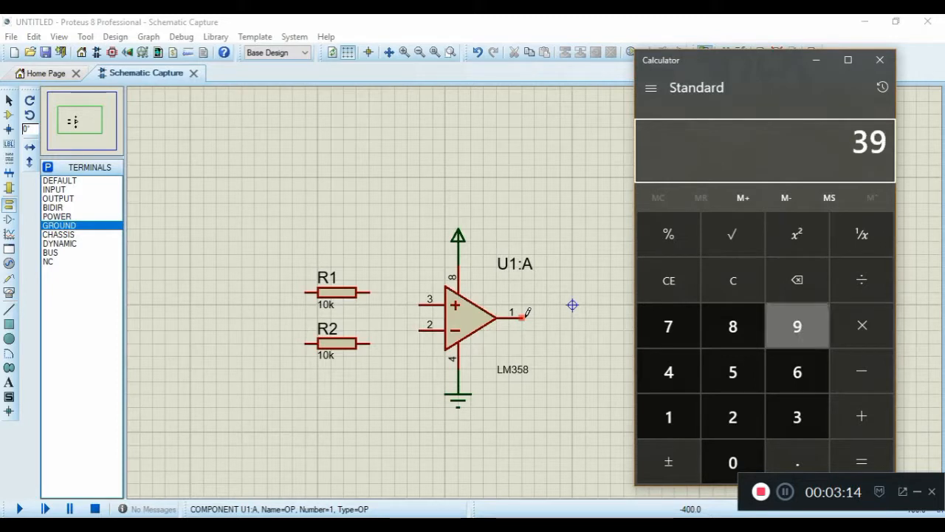
{"action": "key", "text": "slash"}
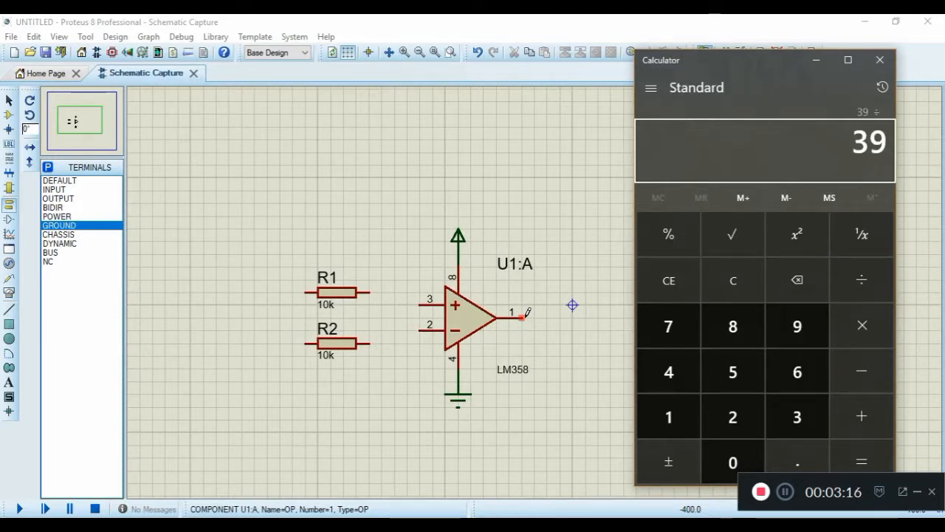
{"action": "type", "text": "9"}
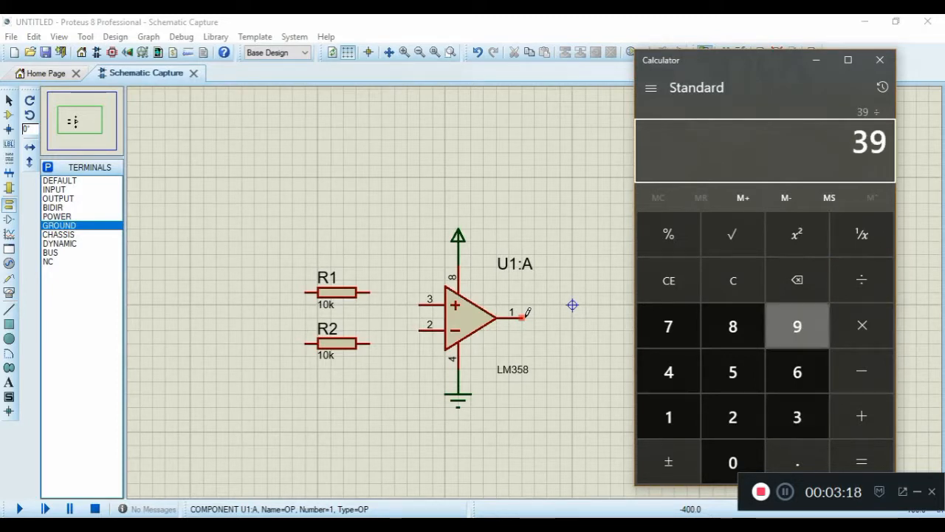
{"action": "key", "text": "plus"}
{"action": "type", "text": "4700"}
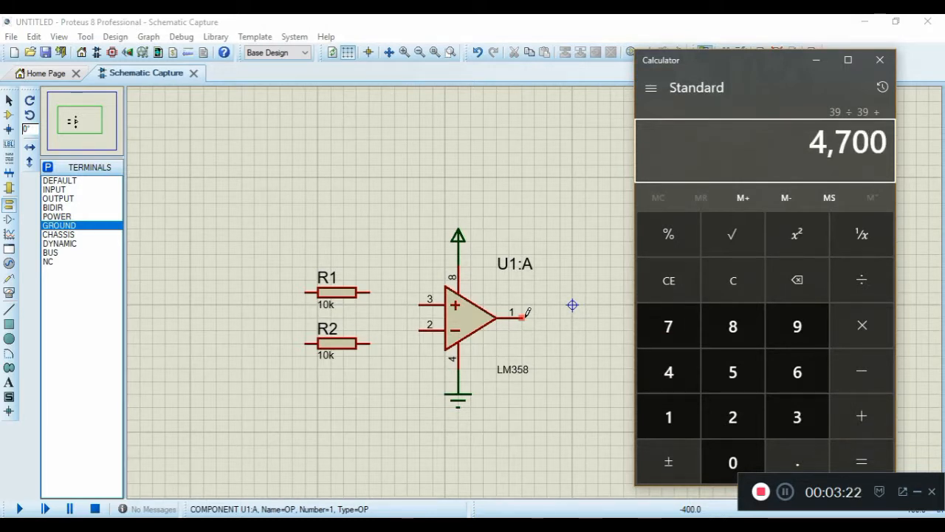
{"action": "type", "text": "1"}
{"action": "key", "text": "Escape"}
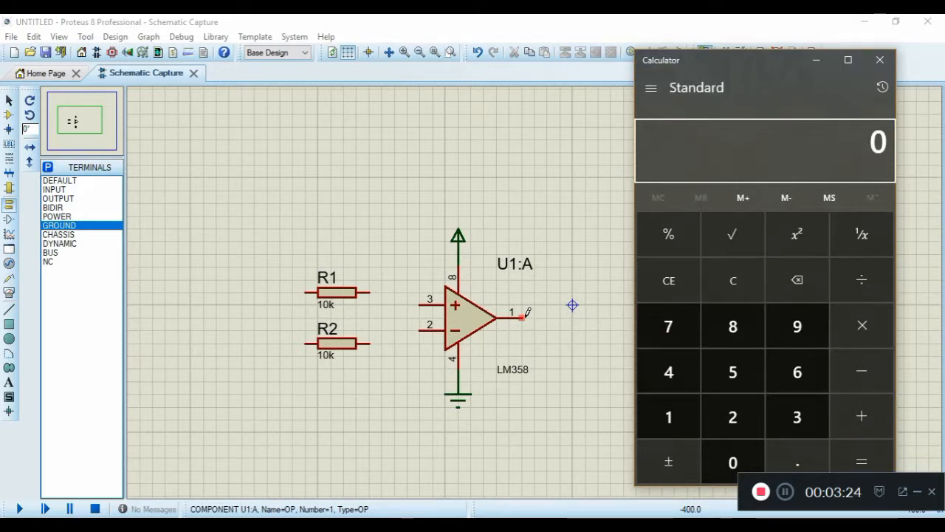
- Switch Calculator to Scientific mode and calculate 39 ÷ (39 + 4700)
{"action": "left_click", "coordinate": [662, 98]}
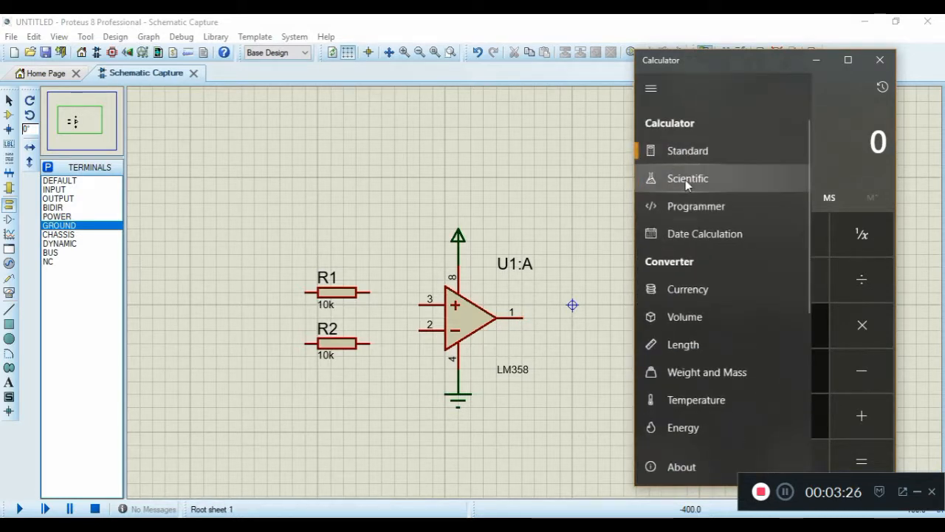
{"action": "left_click", "coordinate": [687, 183]}
{"action": "type", "text": "39"}
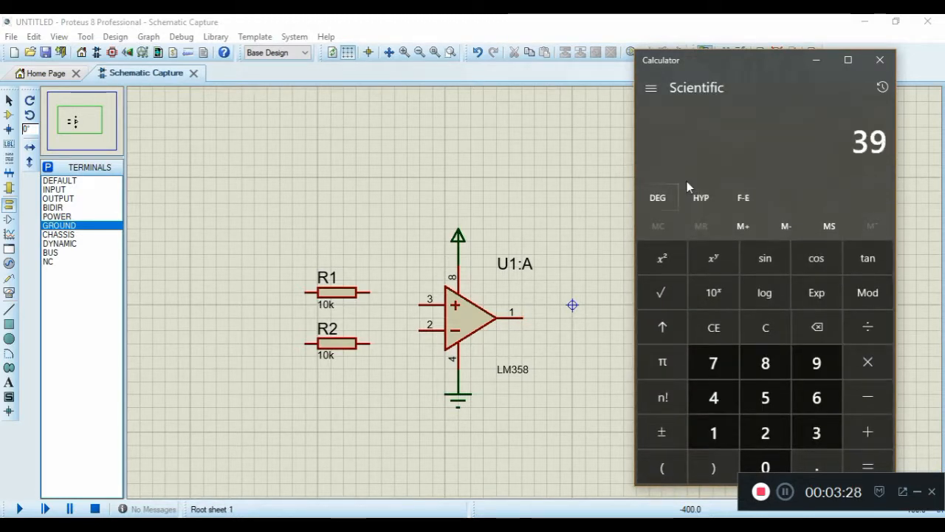
{"action": "key", "text": "slash"}
{"action": "type", "text": "("}
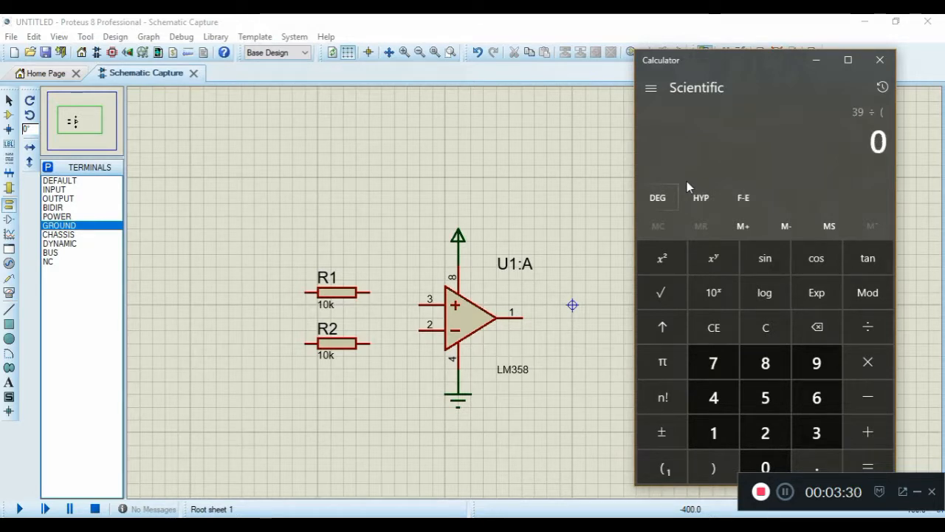
{"action": "type", "text": "39 + 4700)"}
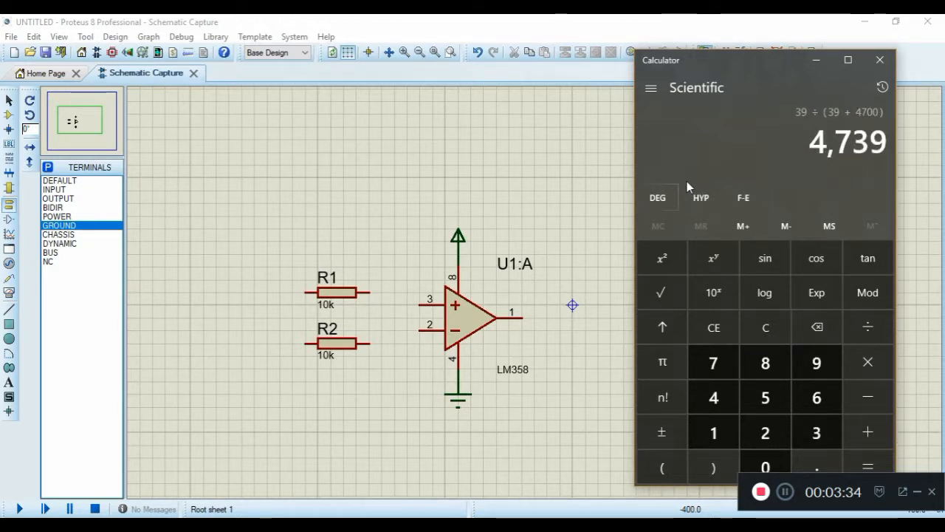
{"action": "key", "text": "Return"}
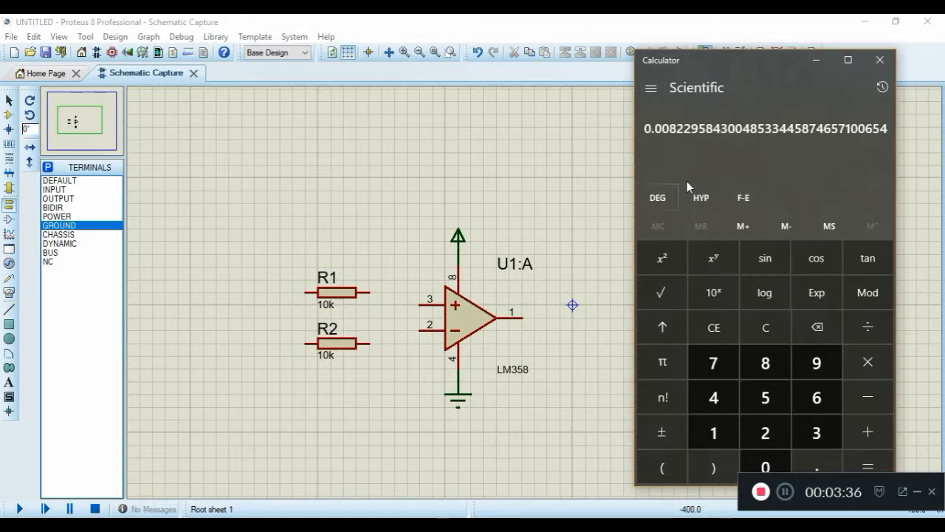
- Multiply the calculated ratio by 400, and minimize the calculator to return to the Proteus schematic
{"action": "type", "text": "*400"}
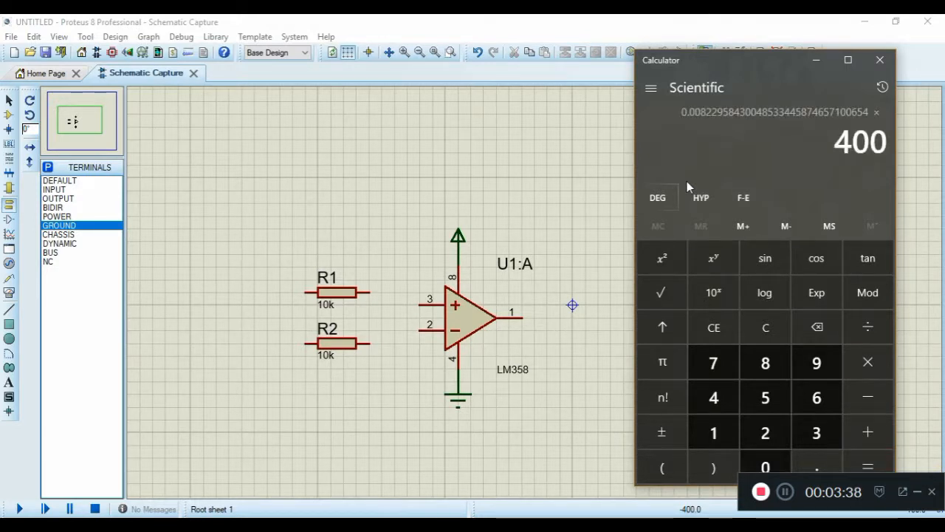
{"action": "key", "text": "Return"}
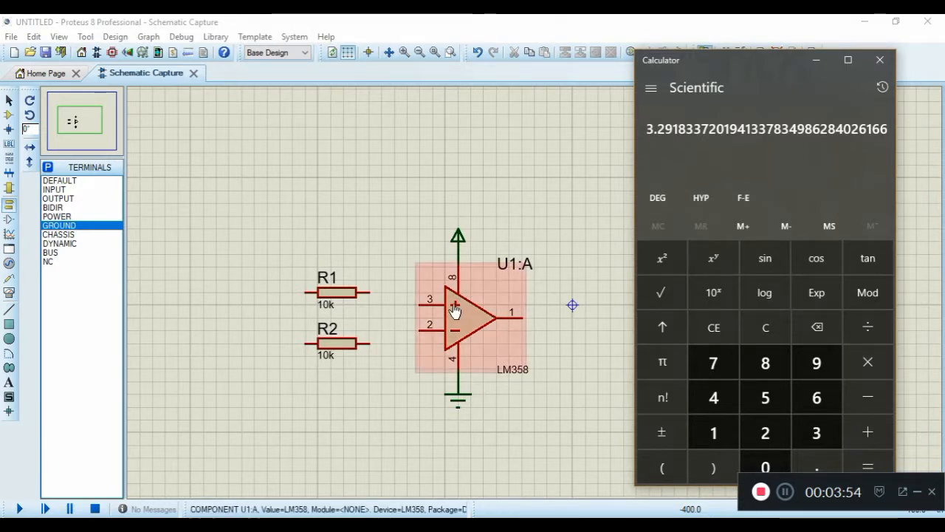
{"action": "scroll", "coordinate": [456, 312], "scroll_direction": "down", "scroll_amount": 1}
{"action": "scroll", "coordinate": [455, 312], "scroll_direction": "up", "scroll_amount": 1}
{"action": "left_click", "coordinate": [817, 61]}
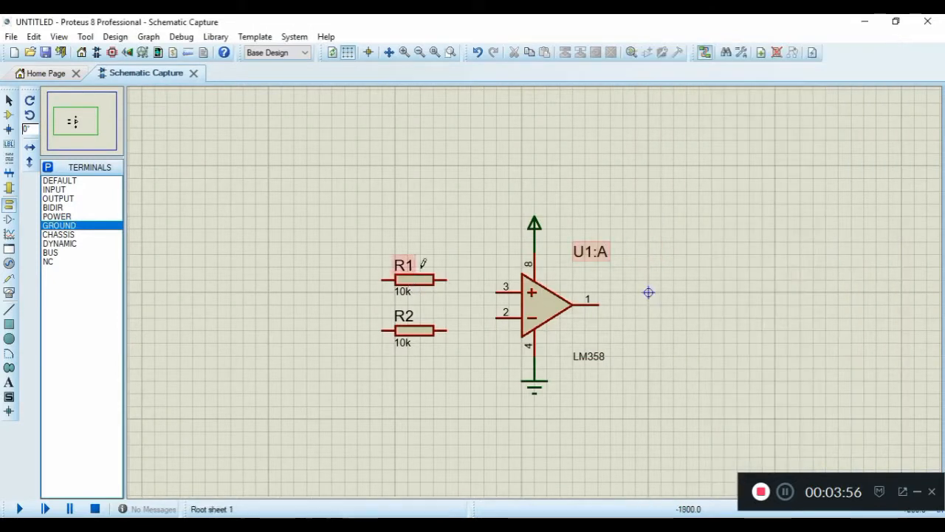
- Set the resistance of R1 to 4.7M
{"action": "double_click", "coordinate": [420, 284]}
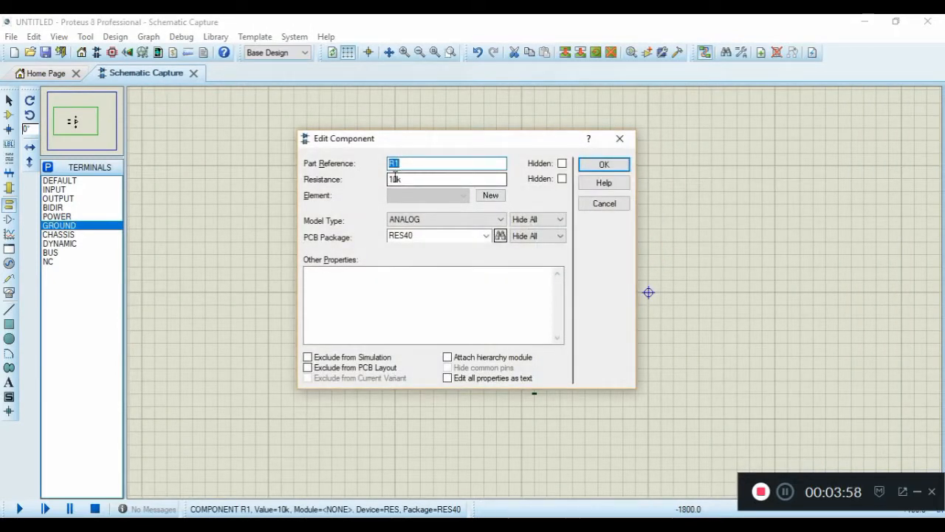
{"action": "double_click", "coordinate": [397, 179]}
{"action": "type", "text": "4.7k"}
{"action": "key", "text": "BackSpace"}
{"action": "type", "text": "M"}
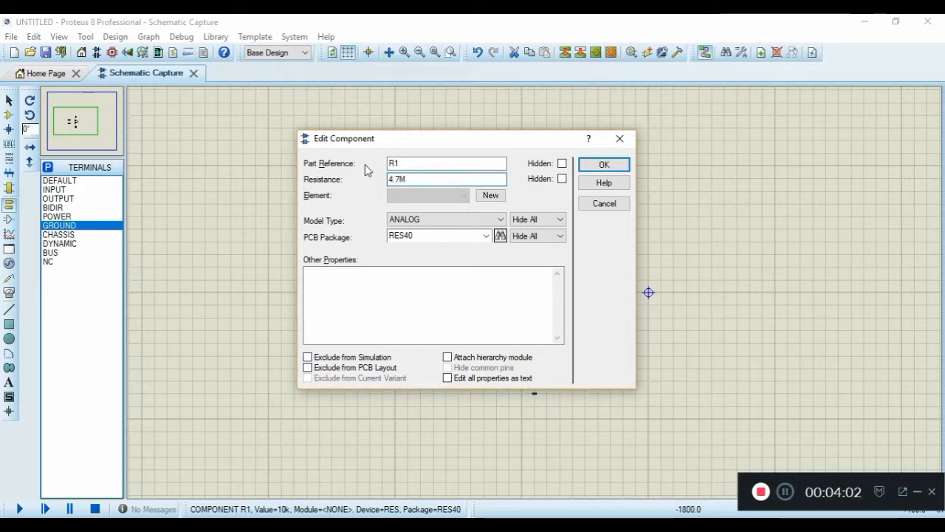
{"action": "key", "text": "Return"}
- Set the resistance of R2 to 4.7Mk
{"action": "double_click", "coordinate": [431, 332]}
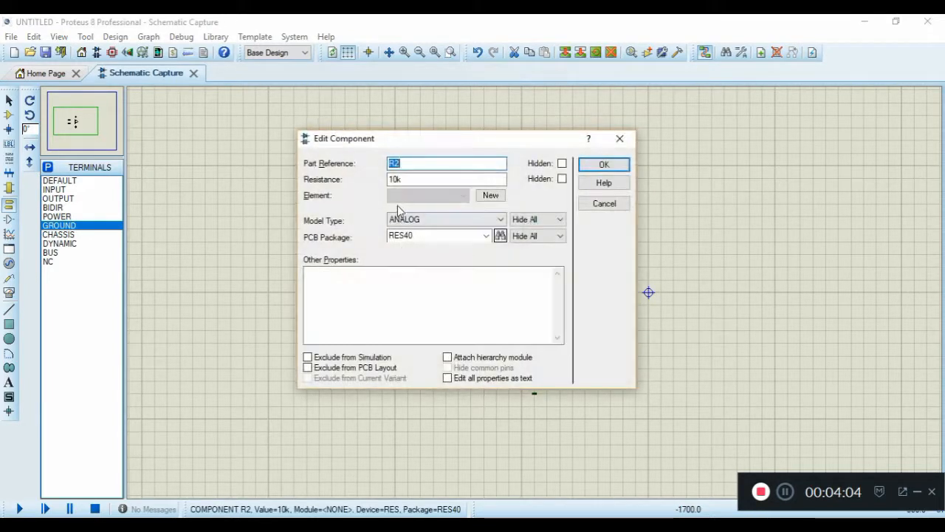
{"action": "double_click", "coordinate": [397, 179]}
{"action": "type", "text": "4.7Mk"}
{"action": "key", "text": "Return"}
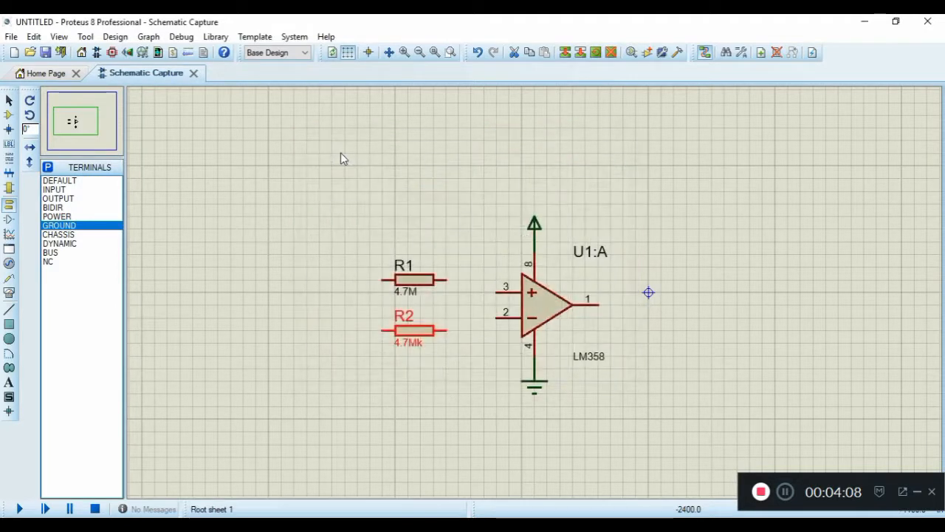
- Correct the resistance of R2 to 4.7M
{"action": "double_click", "coordinate": [421, 341]}
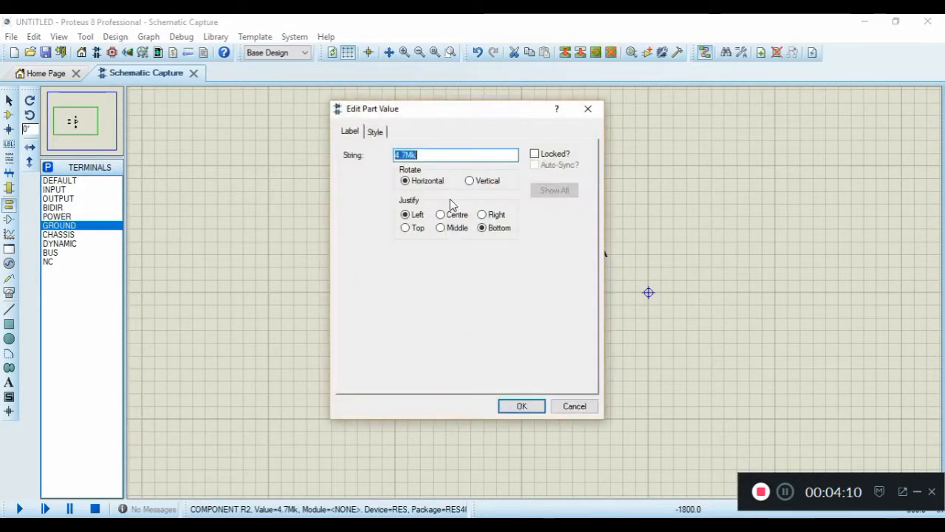
{"action": "key", "text": "Escape"}
{"action": "double_click", "coordinate": [424, 332]}
{"action": "left_click", "coordinate": [423, 178]}
{"action": "key", "text": "BackSpace"}
{"action": "key", "text": "Return"}
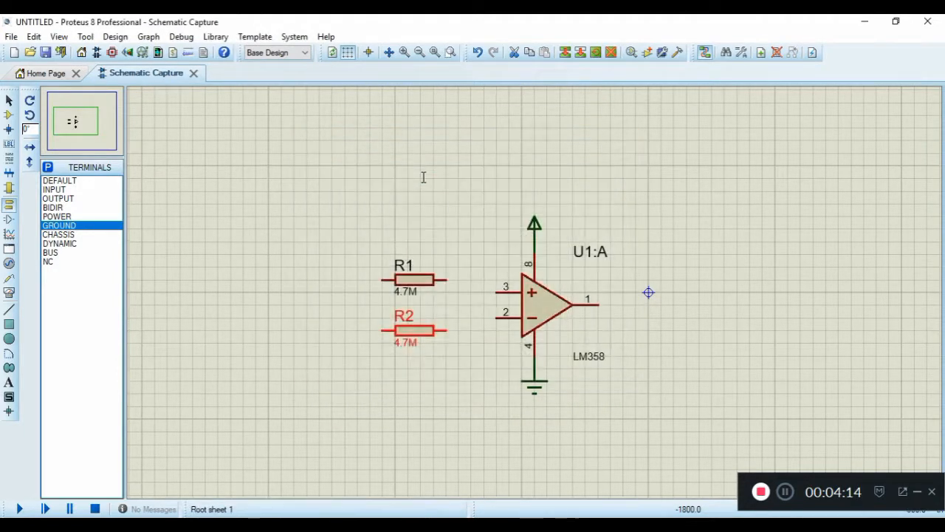
{"action": "left_click", "coordinate": [343, 240]}
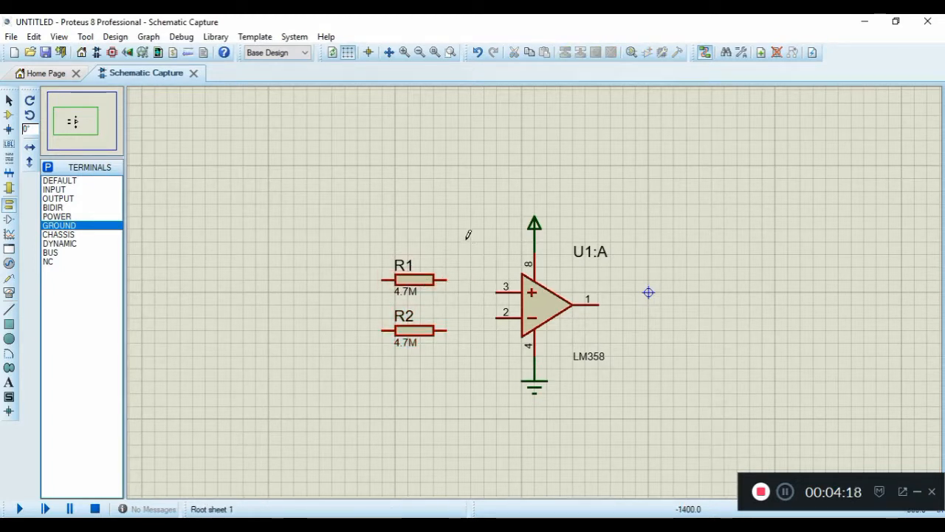
- Place a vertical resistor between R1 and the op-amp's power terminal, above the input pins, and set its resistance to 39k
{"action": "left_click", "coordinate": [9, 116]}
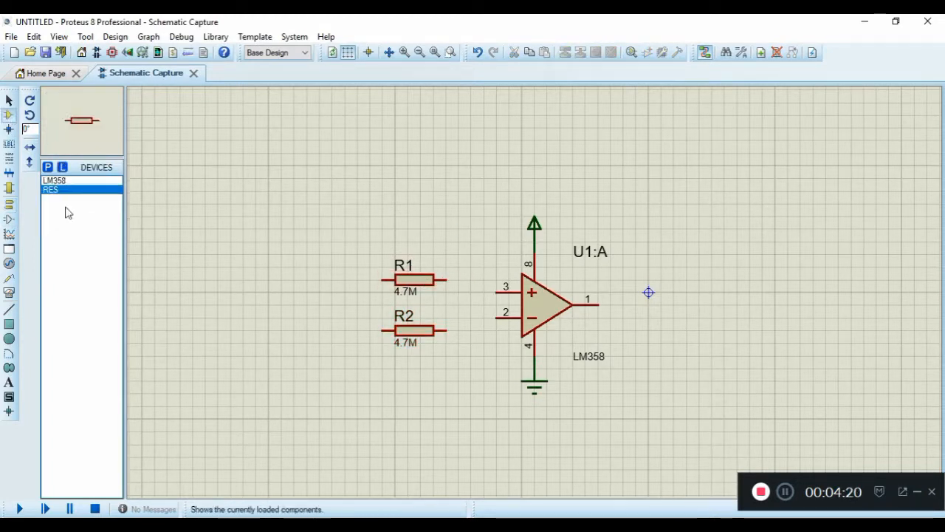
{"action": "left_click", "coordinate": [479, 212]}
{"action": "key", "text": "KP_Add"}
{"action": "left_click", "coordinate": [489, 210]}
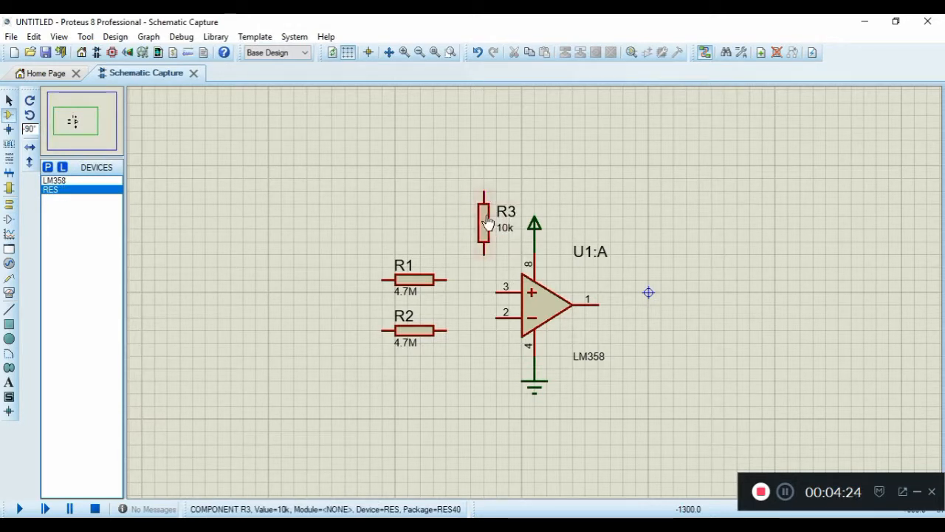
{"action": "double_click", "coordinate": [485, 217]}
{"action": "key", "text": "Tab"}
{"action": "type", "text": "39k"}
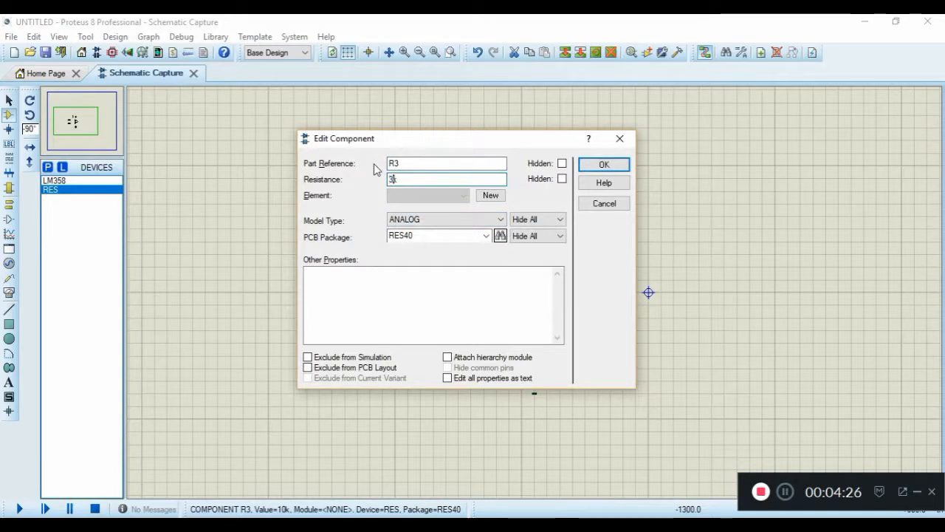
{"action": "key", "text": "Return"}
- Wire the op-amp side of R1 to the lower end of R3, and connect R3's upper end to a ground terminal
{"action": "left_click", "coordinate": [446, 280]}
{"action": "left_click", "coordinate": [485, 253]}
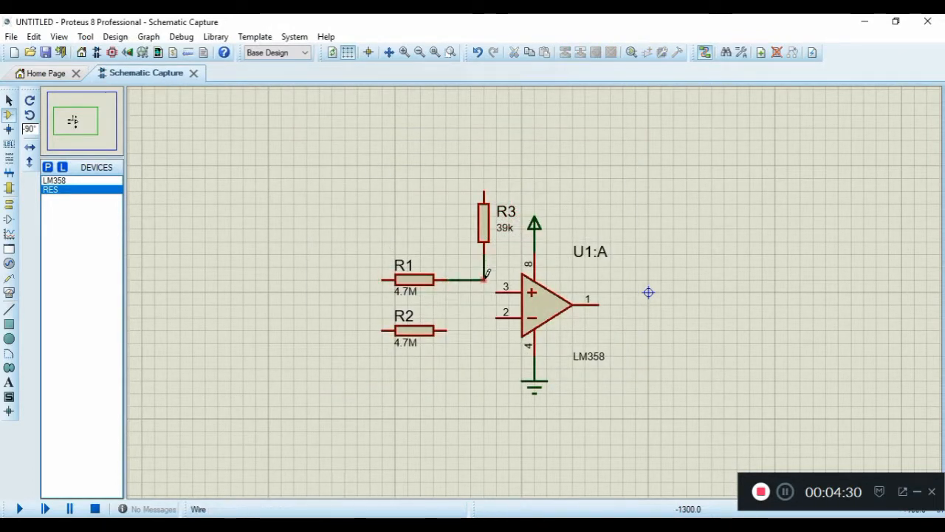
{"action": "left_click", "coordinate": [14, 204]}
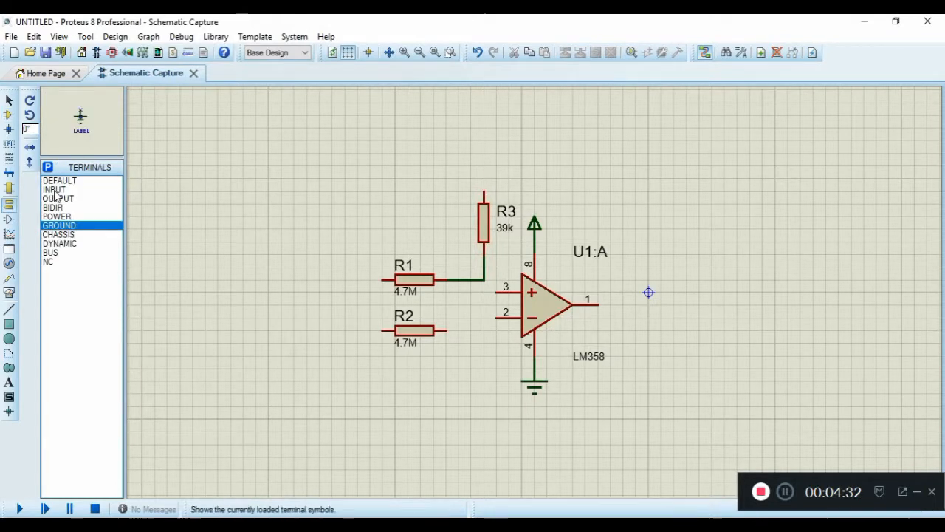
{"action": "left_click", "coordinate": [459, 193]}
{"action": "left_click", "coordinate": [458, 195]}
{"action": "left_click", "coordinate": [483, 191]}
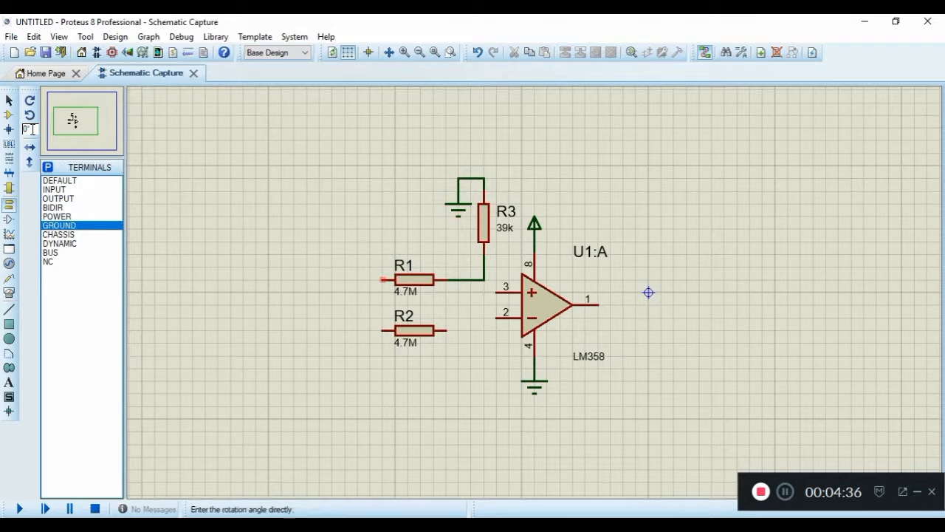
- Search the device library for battery and add the single-cell battery CELL to the device list
{"action": "left_click", "coordinate": [9, 114]}
{"action": "left_click", "coordinate": [46, 167]}
{"action": "type", "text": "battery"}
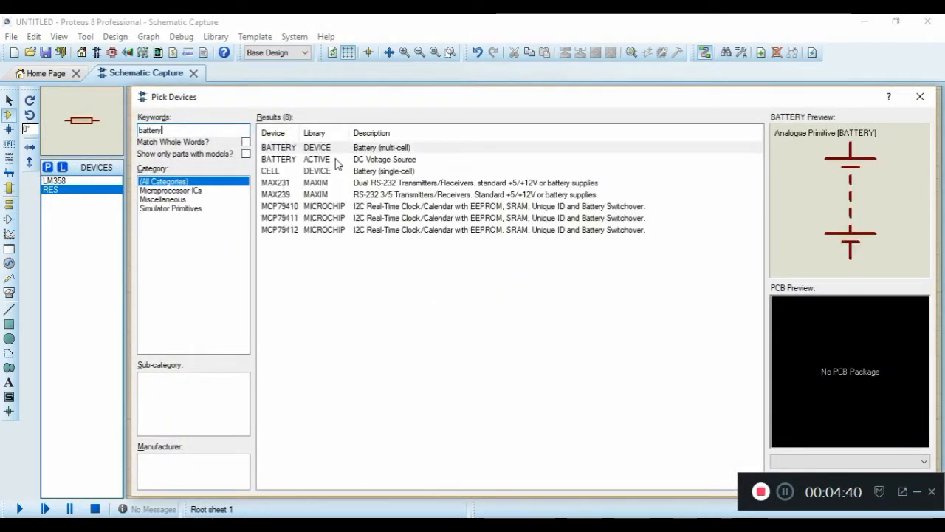
{"action": "left_click", "coordinate": [338, 161]}
{"action": "left_click", "coordinate": [337, 171]}
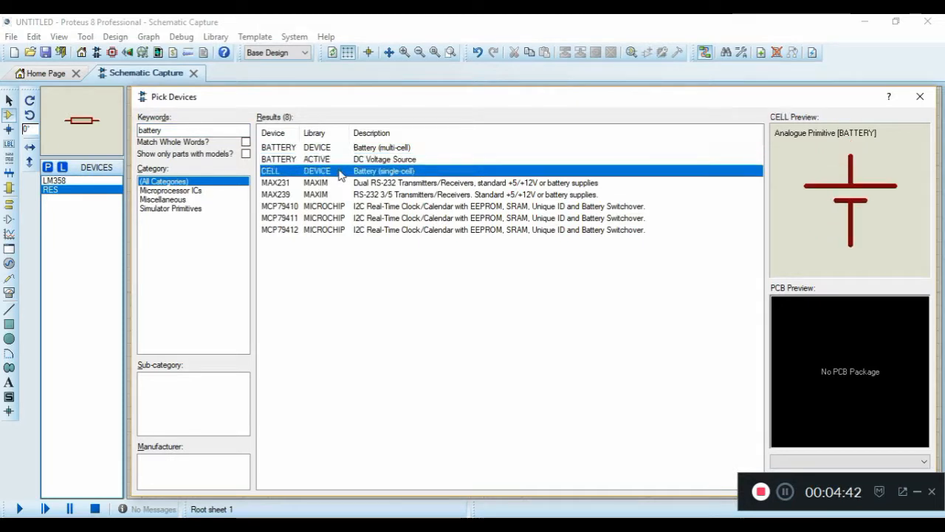
{"action": "double_click", "coordinate": [337, 171]}
- Place the cell beside the input resistors and wire its positive end to R1 and its negative end to R2
{"action": "left_click", "coordinate": [353, 279]}
{"action": "left_click", "coordinate": [268, 311]}
{"action": "left_click", "coordinate": [268, 283]}
{"action": "left_click", "coordinate": [382, 279]}
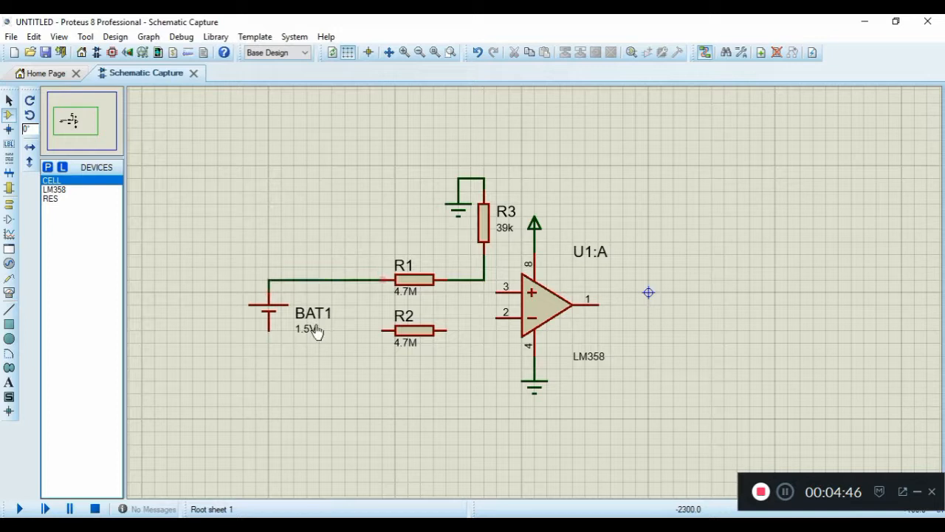
{"action": "left_click", "coordinate": [268, 330]}
{"action": "left_click", "coordinate": [382, 330]}
- Set the voltage of BAT1 to 400V
{"action": "left_click", "coordinate": [268, 310]}
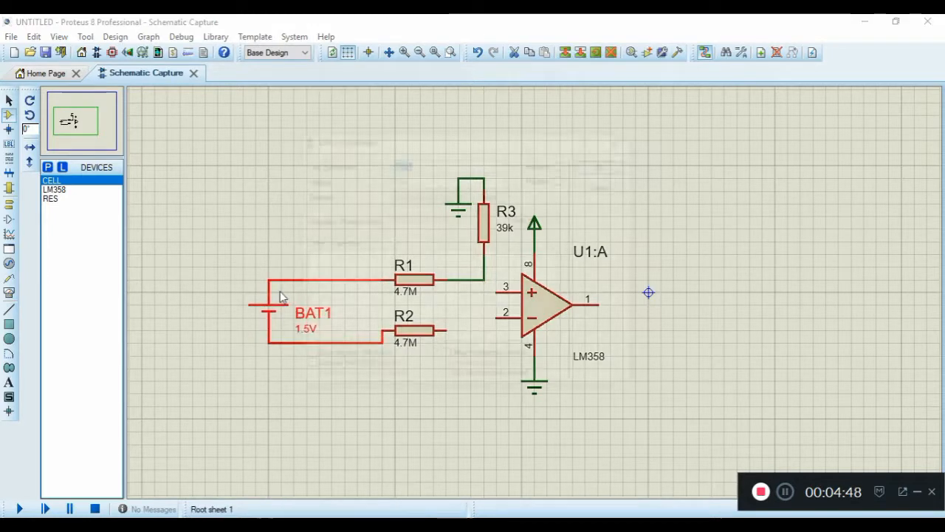
{"action": "left_click", "coordinate": [268, 310]}
{"action": "left_click_drag", "start_coordinate": [399, 179], "coordinate": [382, 170]}
{"action": "type", "text": "400"}
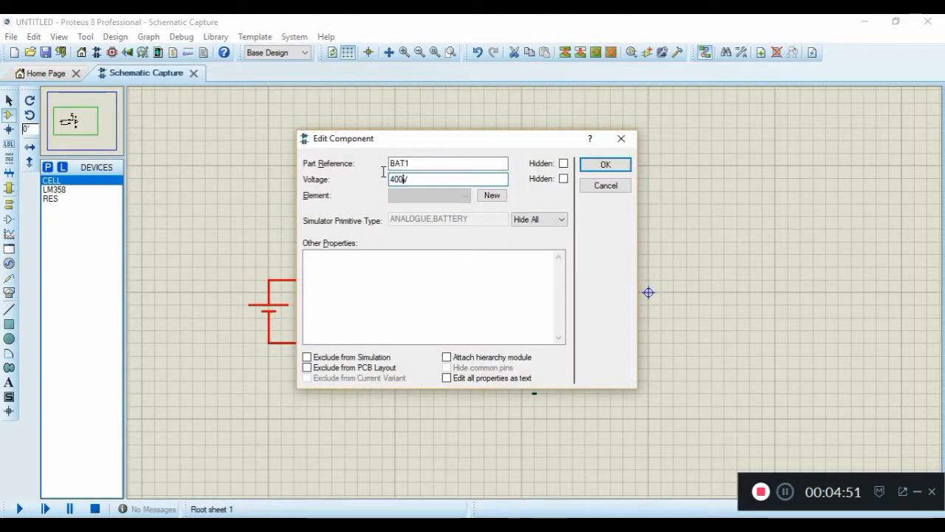
{"action": "key", "text": "Return"}
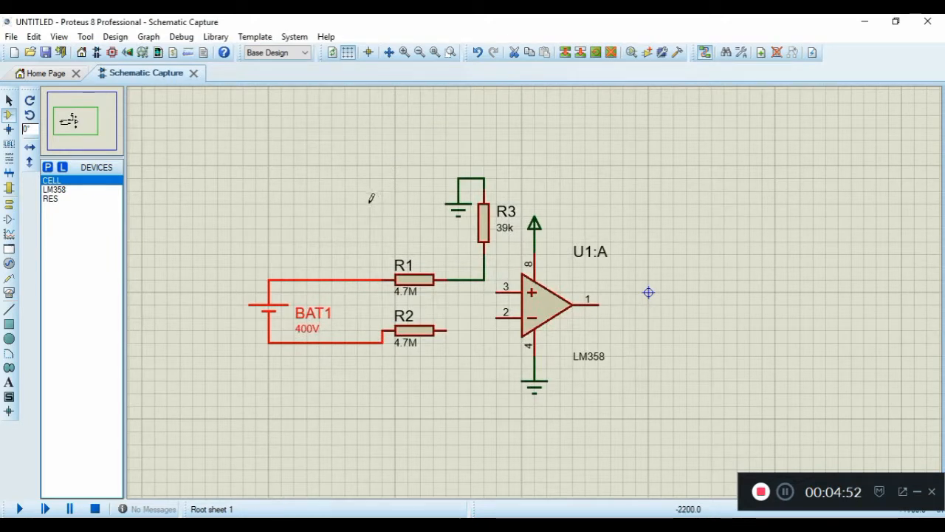
{"action": "left_click", "coordinate": [299, 361]}
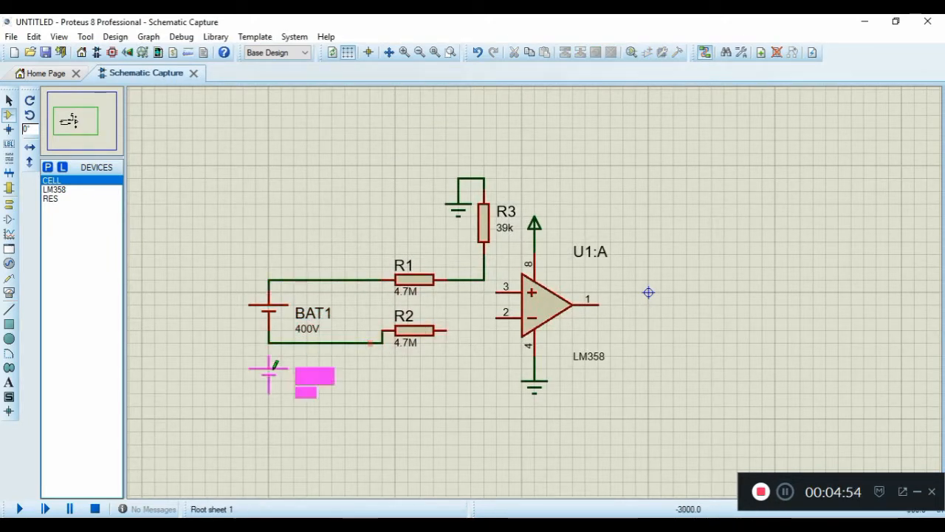
- Place a ground terminal below BAT1 and wire it to the battery's negative line
{"action": "left_click", "coordinate": [9, 205]}
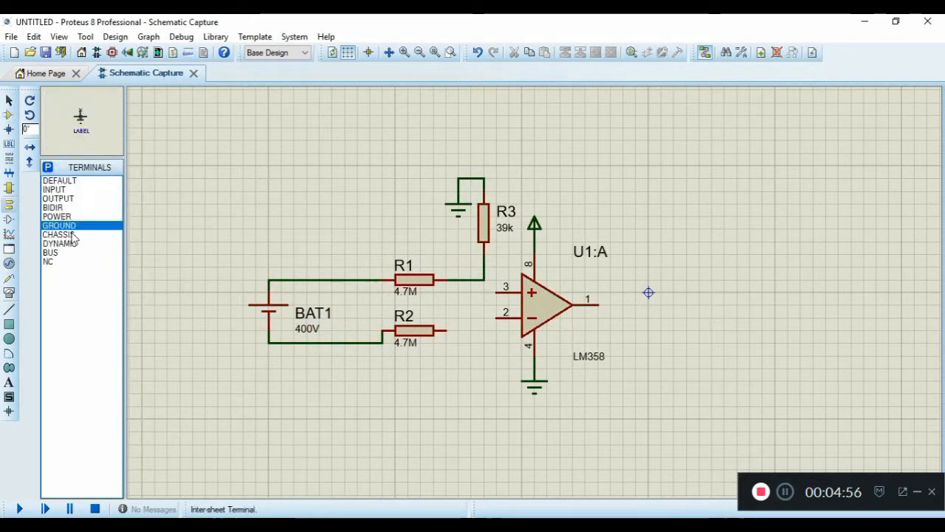
{"action": "left_click", "coordinate": [269, 378]}
{"action": "left_click", "coordinate": [269, 376]}
{"action": "left_click", "coordinate": [269, 342]}
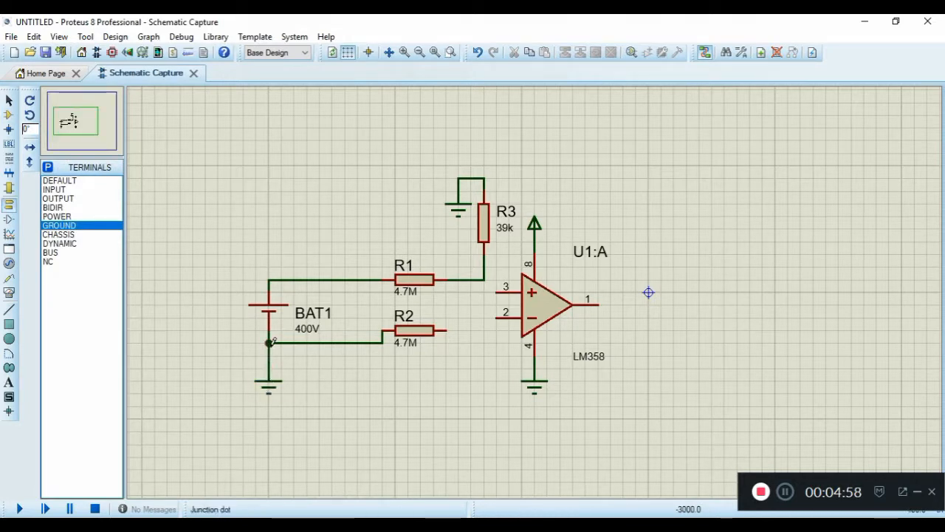
- Place a DC voltmeter and connect it between the R1–R3 junction and the battery's grounded negative line
{"action": "left_click", "coordinate": [9, 262]}
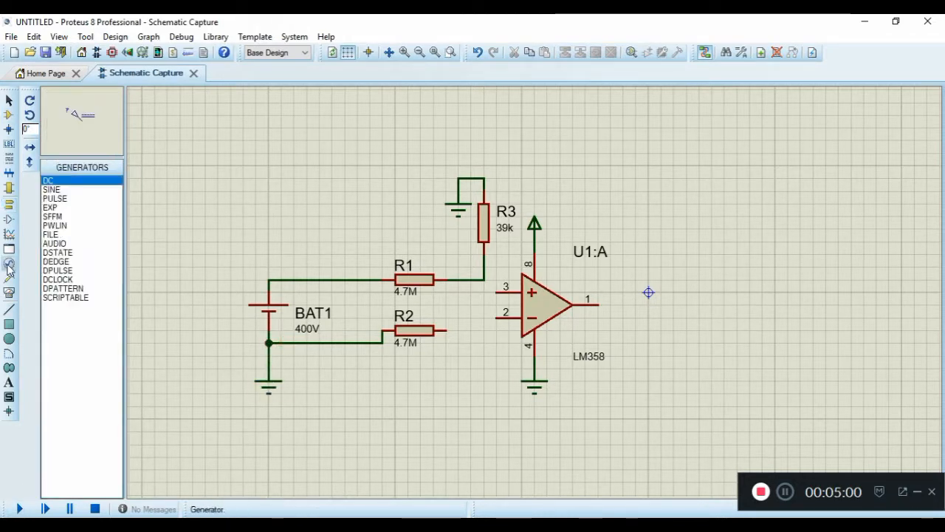
{"action": "left_click", "coordinate": [9, 293]}
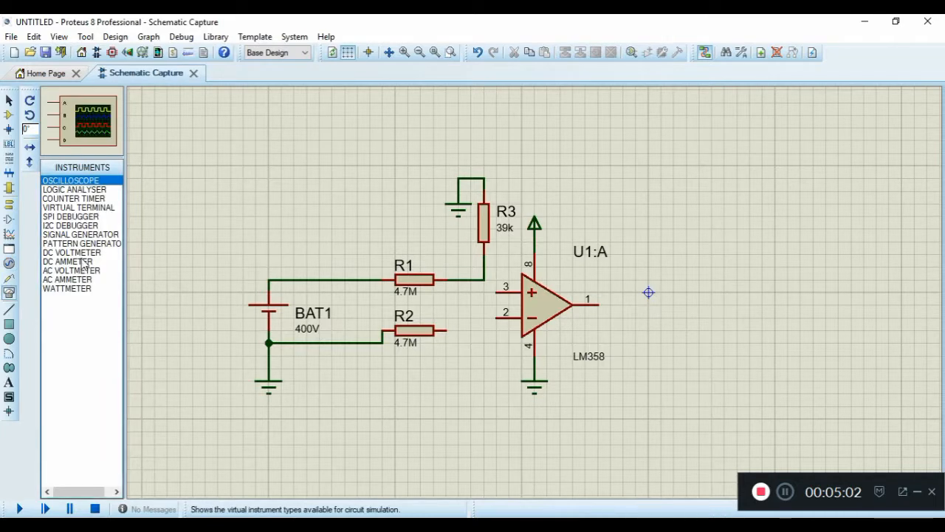
{"action": "left_click", "coordinate": [71, 252]}
{"action": "left_click", "coordinate": [471, 373]}
{"action": "left_click", "coordinate": [470, 345]}
{"action": "left_click", "coordinate": [471, 280]}
{"action": "left_click", "coordinate": [306, 342]}
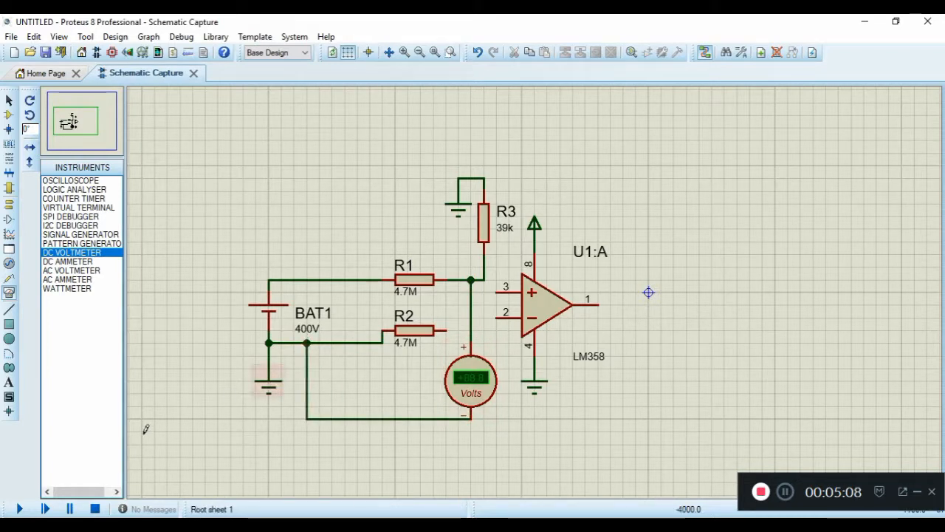
- Simulate the circuit to read the divider voltage, and delete the voltmeter
{"action": "left_click", "coordinate": [20, 509]}
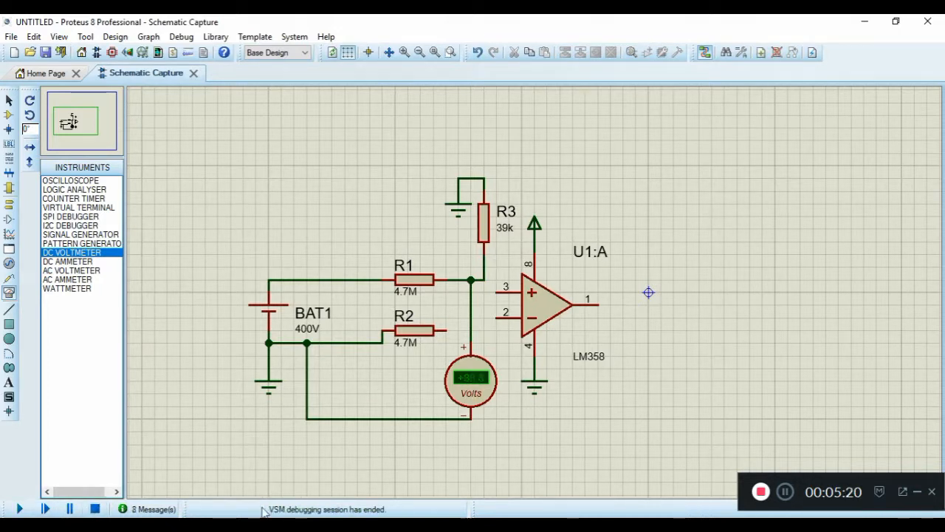
{"action": "right_click", "coordinate": [483, 378]}
{"action": "left_click", "coordinate": [541, 179]}
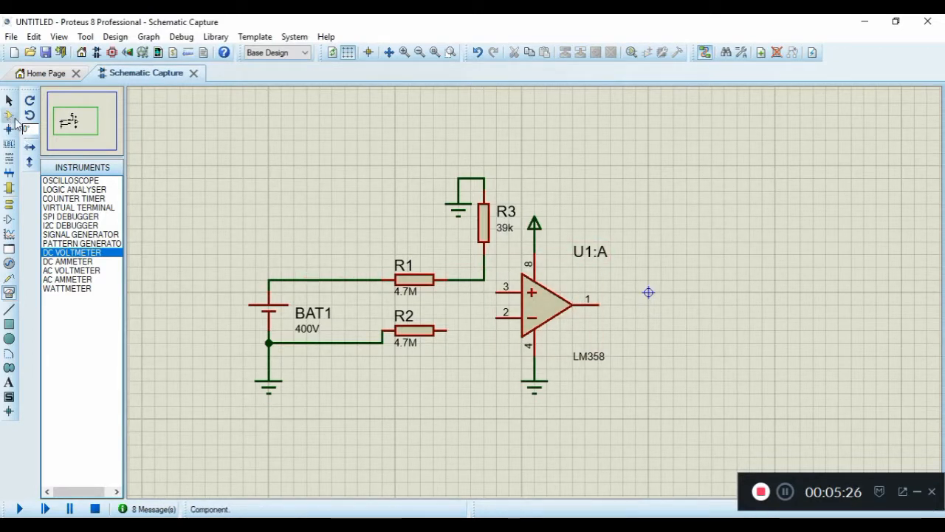
- Place a resistor below the op-amp and wire it as feedback between output pin 1 and inverting input pin 2
{"action": "left_click", "coordinate": [9, 115]}
{"action": "left_click", "coordinate": [539, 429]}
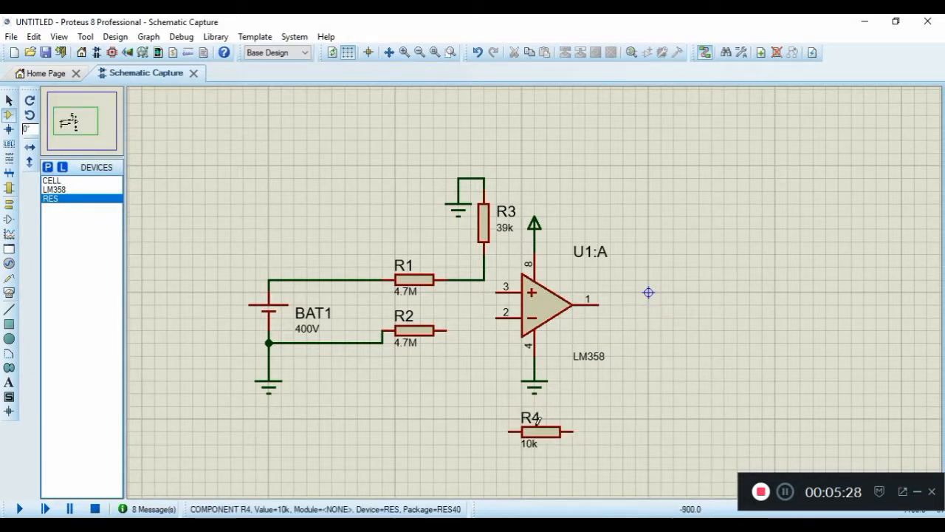
{"action": "left_click", "coordinate": [573, 431]}
{"action": "left_click", "coordinate": [601, 304]}
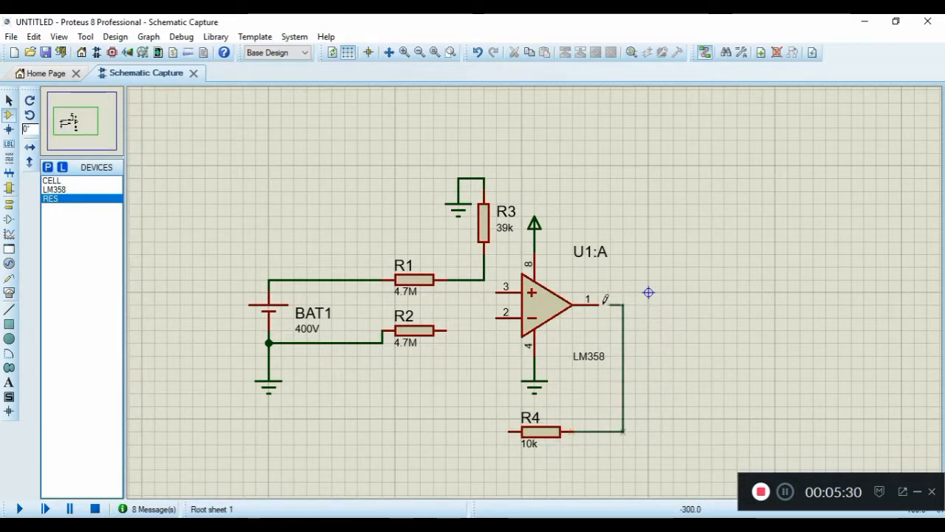
{"action": "left_click", "coordinate": [509, 431]}
{"action": "left_click", "coordinate": [496, 316]}
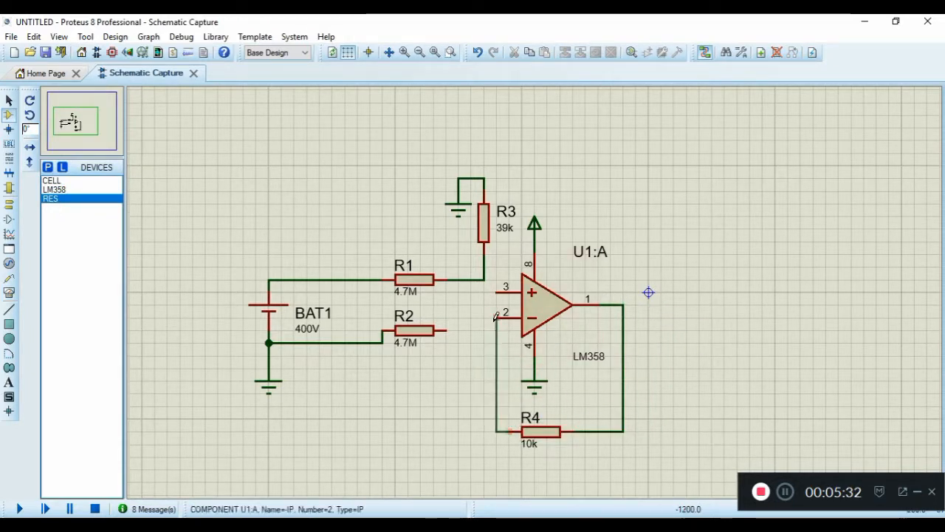
- Wire R2 to the inverting input node and the R1–R3 junction to non-inverting input pin 3
{"action": "left_click", "coordinate": [448, 331]}
{"action": "left_click", "coordinate": [496, 330]}
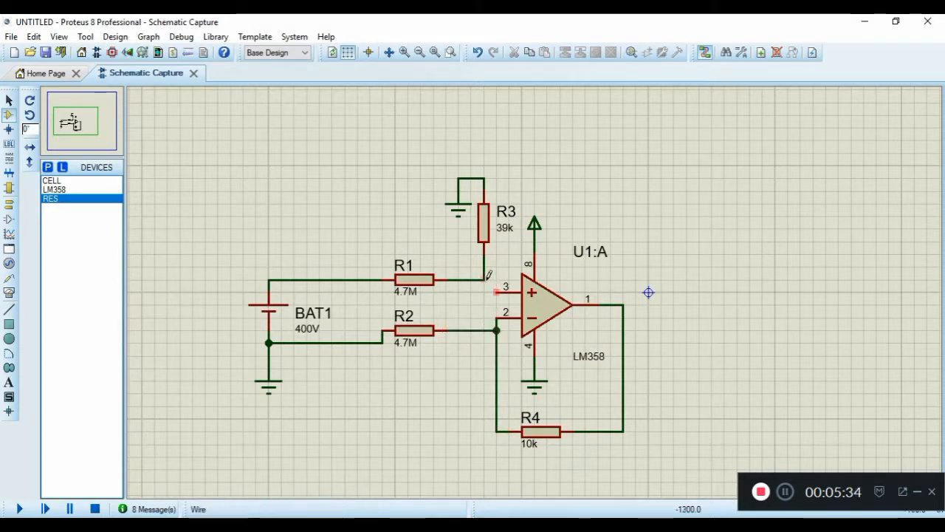
{"action": "left_click", "coordinate": [484, 280]}
{"action": "left_click", "coordinate": [497, 291]}
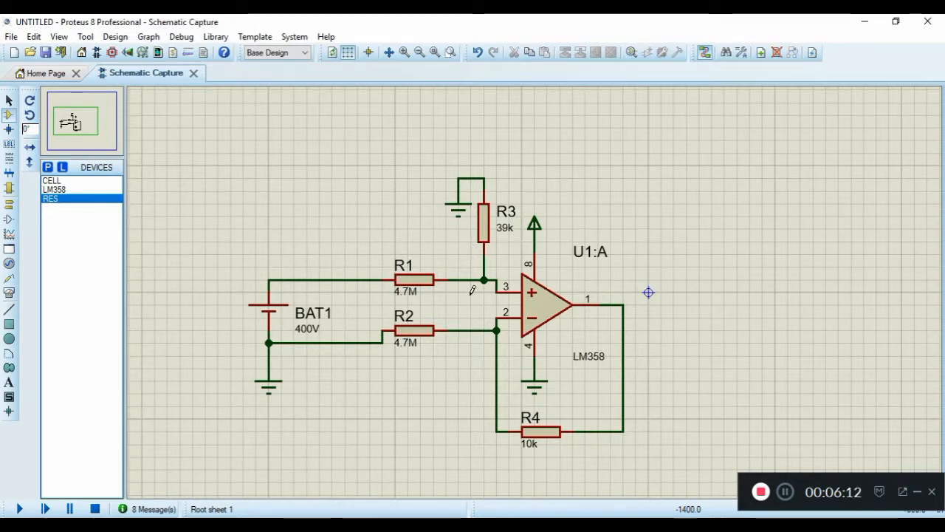
- Set the resistance of feedback resistor R4 to 39k
{"action": "double_click", "coordinate": [550, 432]}
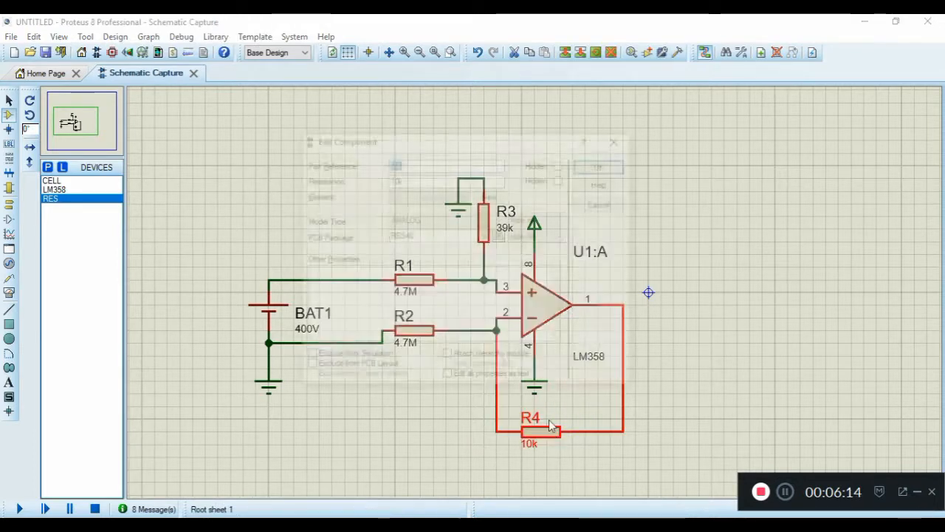
{"action": "key", "text": "Tab"}
{"action": "type", "text": "39k"}
{"action": "key", "text": "Return"}
{"action": "left_click", "coordinate": [376, 164]}
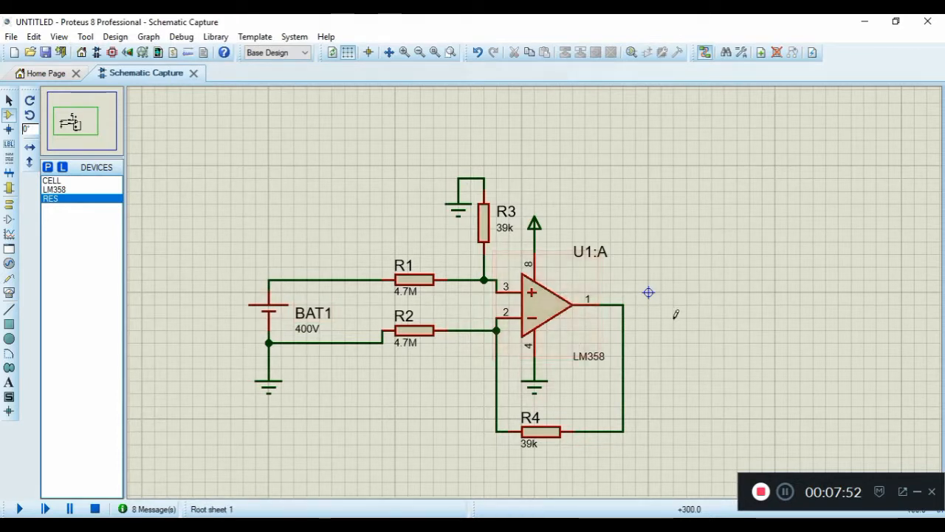
- Connect a DC voltmeter between the op-amp's output and ground, and run the simulation to read the output voltage
{"action": "left_click", "coordinate": [9, 293]}
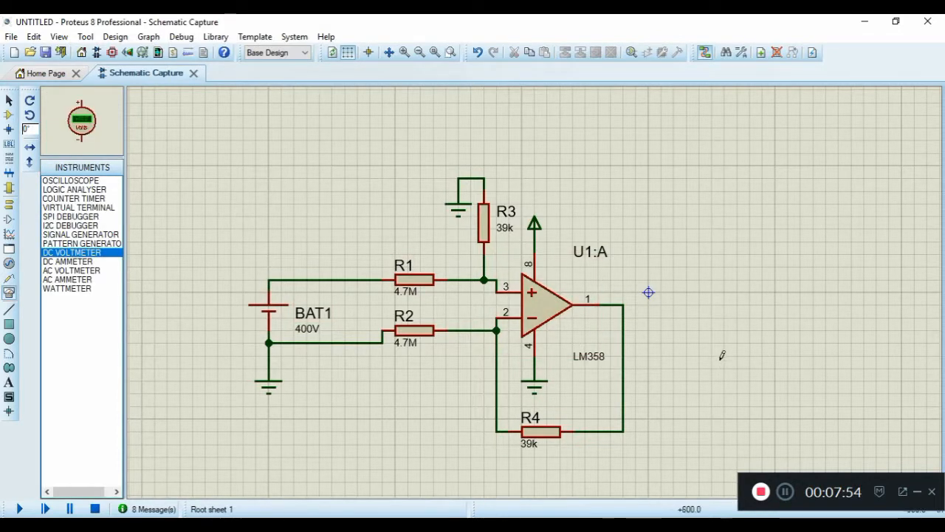
{"action": "left_click", "coordinate": [713, 356]}
{"action": "left_click", "coordinate": [711, 319]}
{"action": "left_click", "coordinate": [625, 300]}
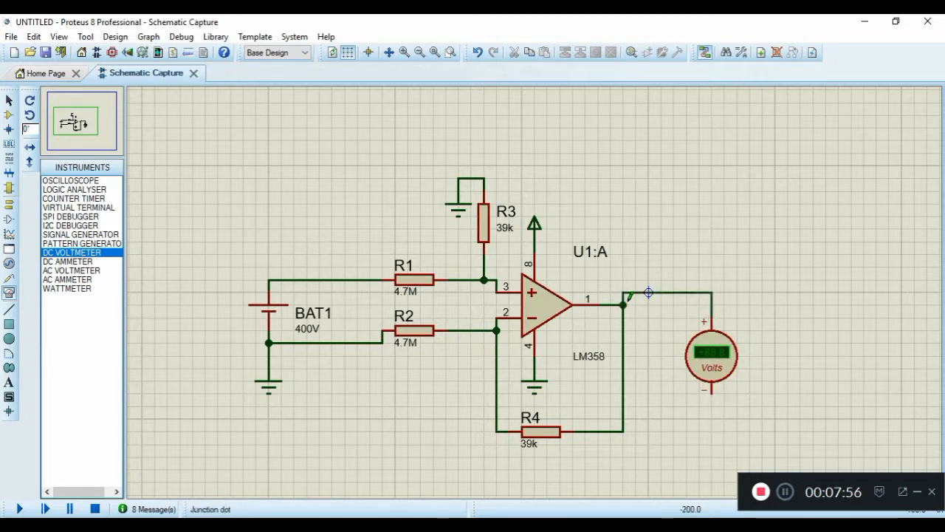
{"action": "left_click", "coordinate": [712, 390]}
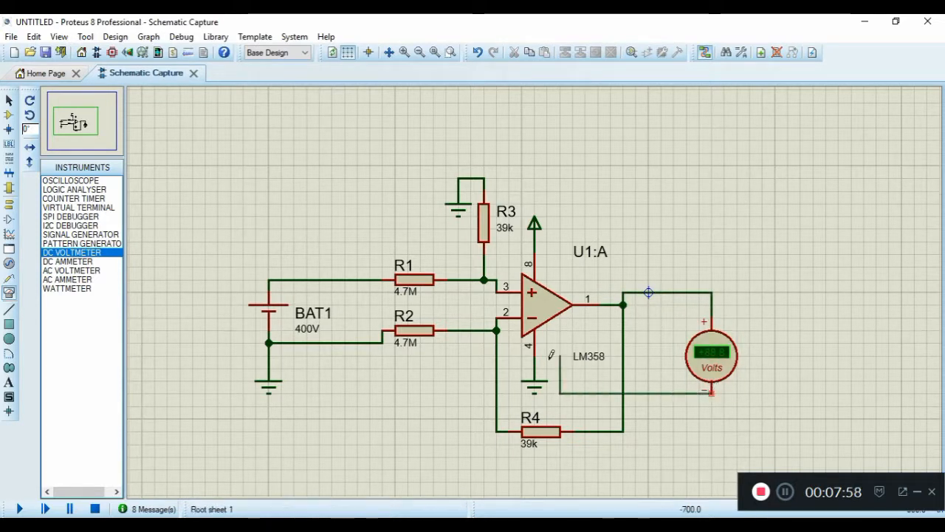
{"action": "left_click", "coordinate": [534, 367]}
{"action": "left_click", "coordinate": [16, 510]}
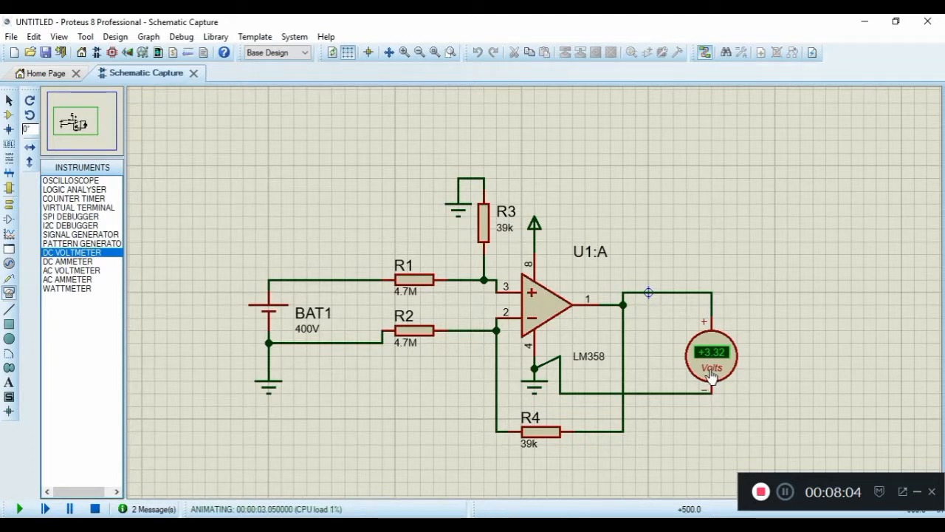
{"action": "left_click", "coordinate": [95, 509]}
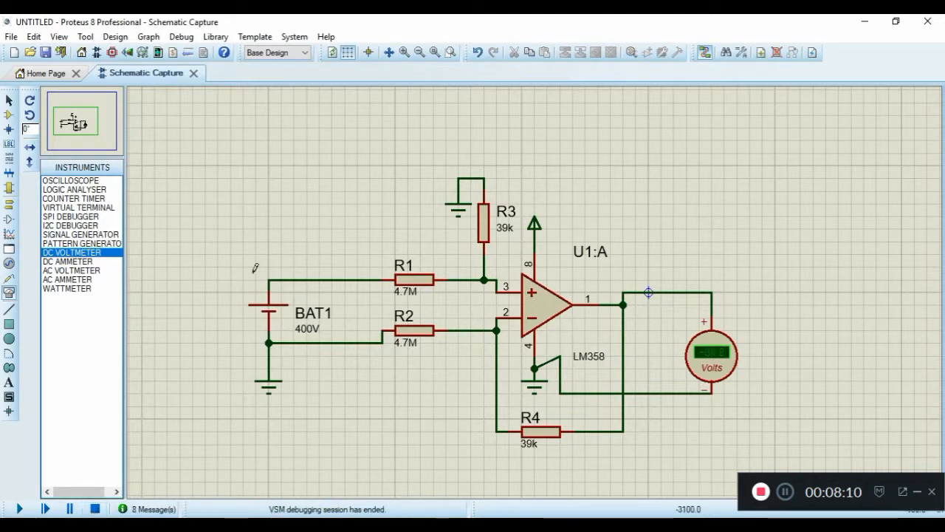
- Delete the 400V battery and its ground terminal from the circuit's input side
{"action": "right_click", "coordinate": [267, 317]}
{"action": "right_click", "coordinate": [267, 318]}
{"action": "right_click", "coordinate": [270, 391]}
{"action": "right_click", "coordinate": [271, 391]}
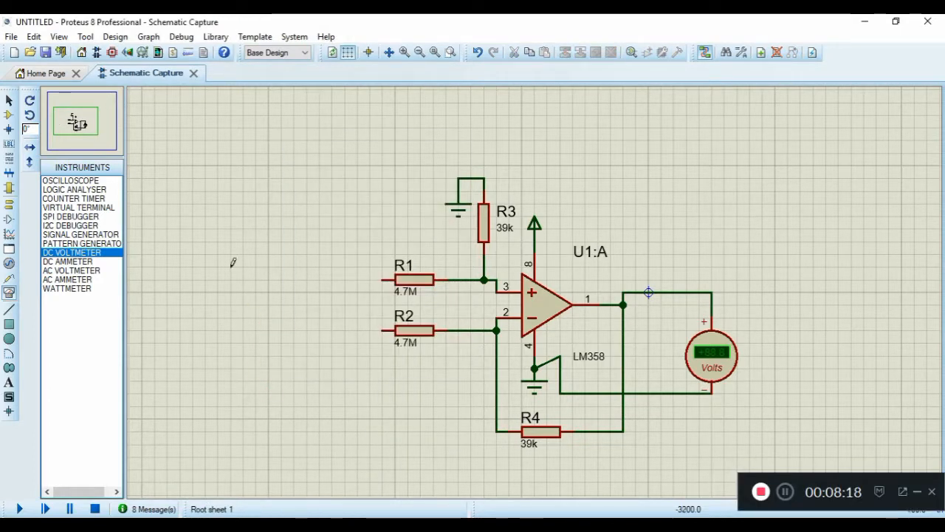
- Add the TBLOCK-I2 terminal block from the device library and place it, rotated 180 degrees, in front of R1 and R2
{"action": "left_click", "coordinate": [9, 115]}
{"action": "left_click", "coordinate": [48, 167]}
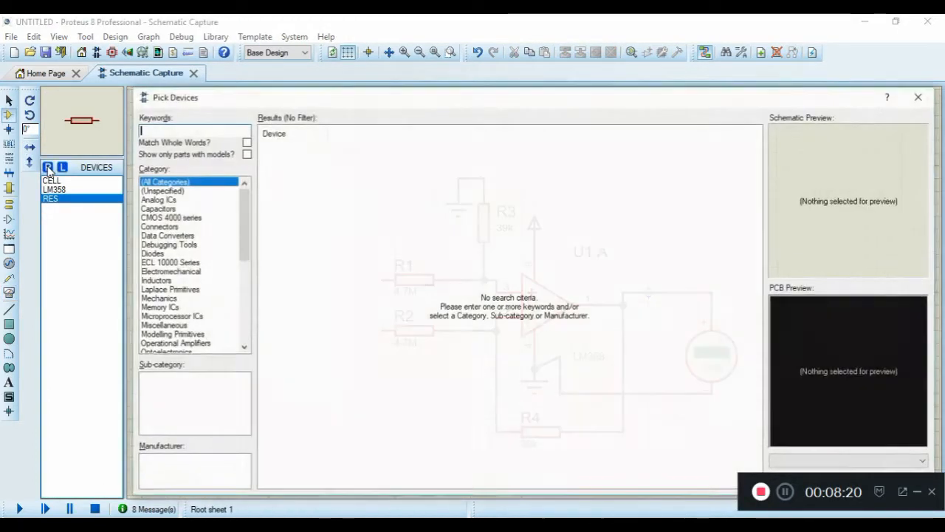
{"action": "type", "text": "tblock"}
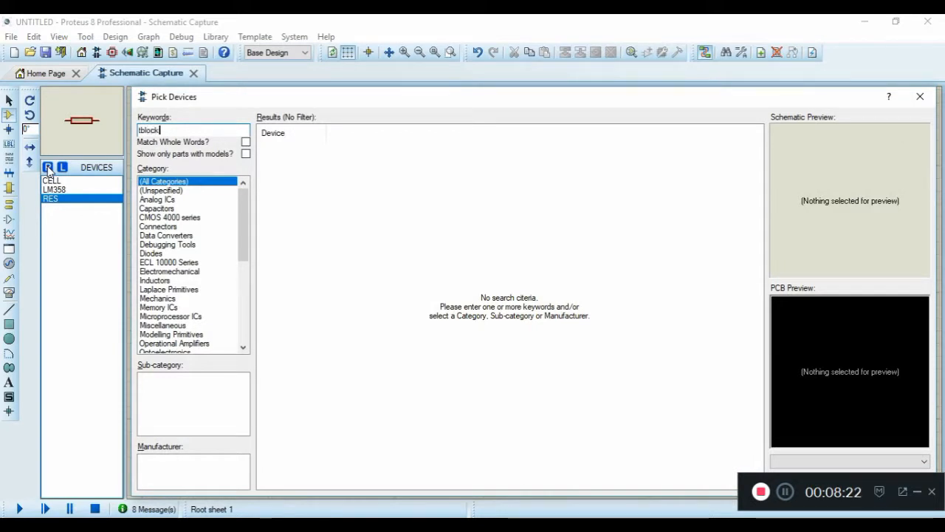
{"action": "left_click", "coordinate": [281, 159]}
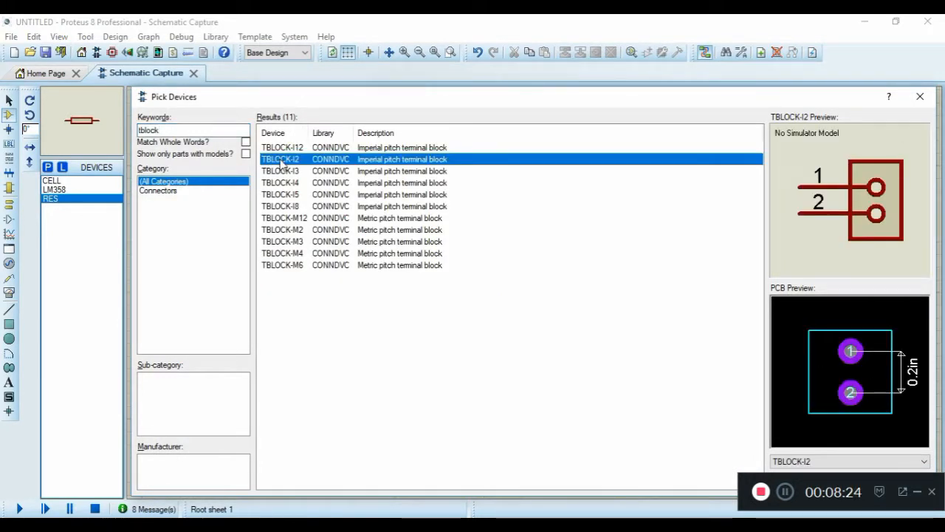
{"action": "double_click", "coordinate": [281, 159]}
{"action": "key", "text": "KP_Add"}
{"action": "key", "text": "KP_Add"}
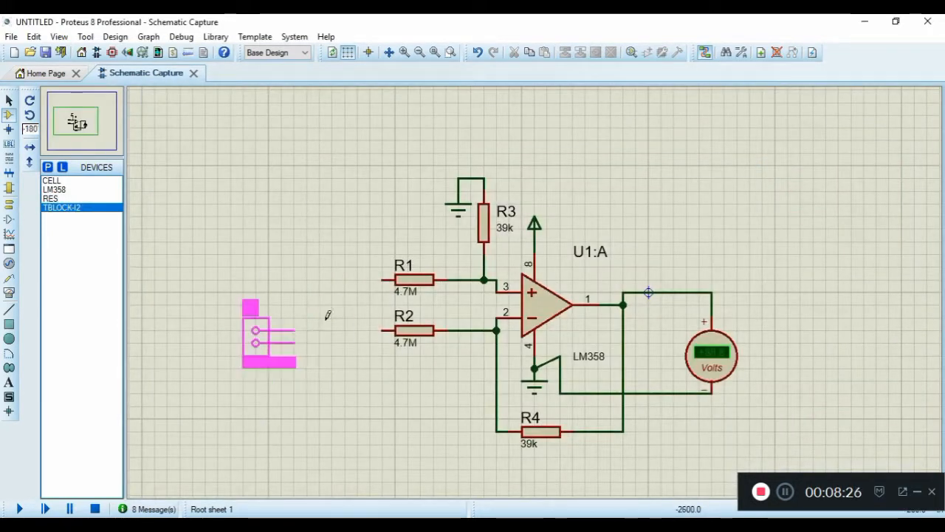
{"action": "left_click", "coordinate": [330, 292]}
- Wire pin 2 of terminal block J1 to R1 and pin 1 to R2
{"action": "left_click", "coordinate": [331, 292]}
{"action": "left_click", "coordinate": [382, 280]}
{"action": "left_click", "coordinate": [332, 303]}
{"action": "left_click", "coordinate": [382, 330]}
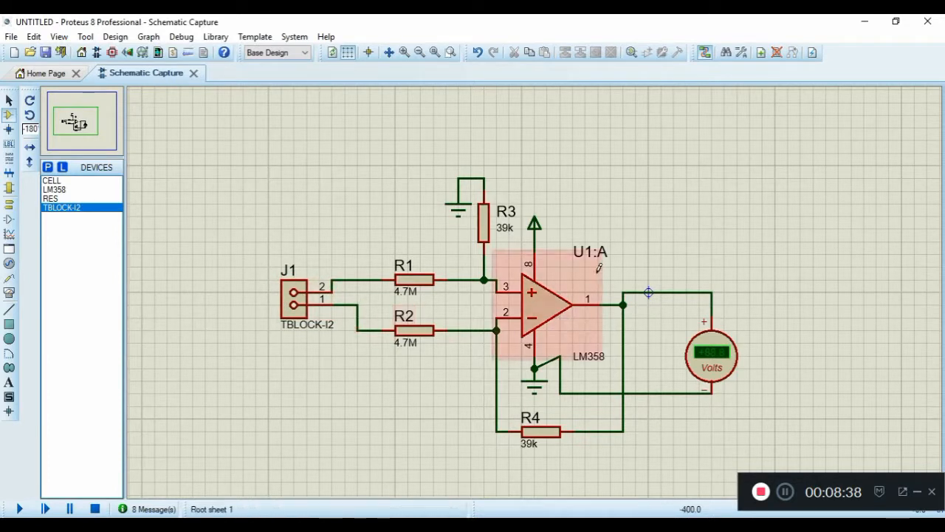
- Delete the DC voltmeter and its wires from the op-amp's output
{"action": "right_click", "coordinate": [717, 351]}
{"action": "right_click", "coordinate": [717, 351]}
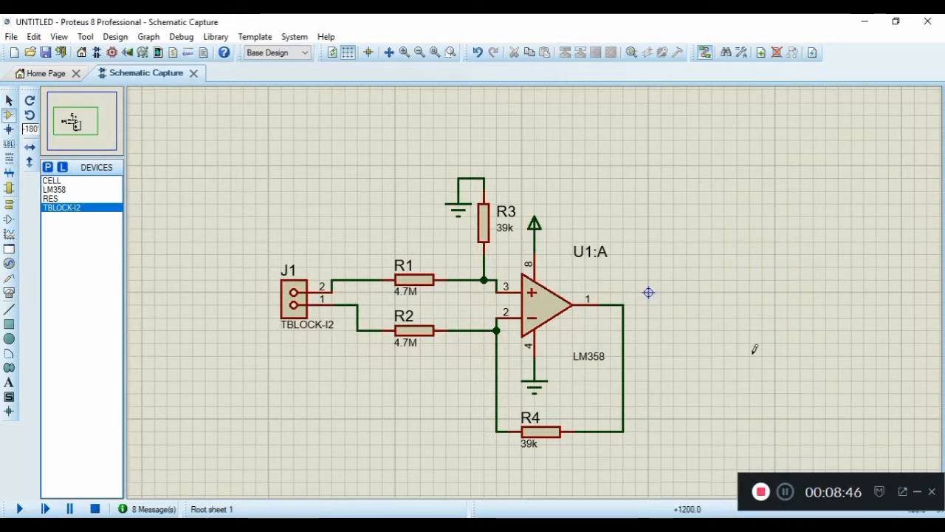
- Place a second TBLOCK-I2 at the output, wiring its pin 1 to the op-amp's output and pin 2 to the op-amp's ground
{"action": "key", "text": "KP_Add"}
{"action": "key", "text": "KP_Add"}
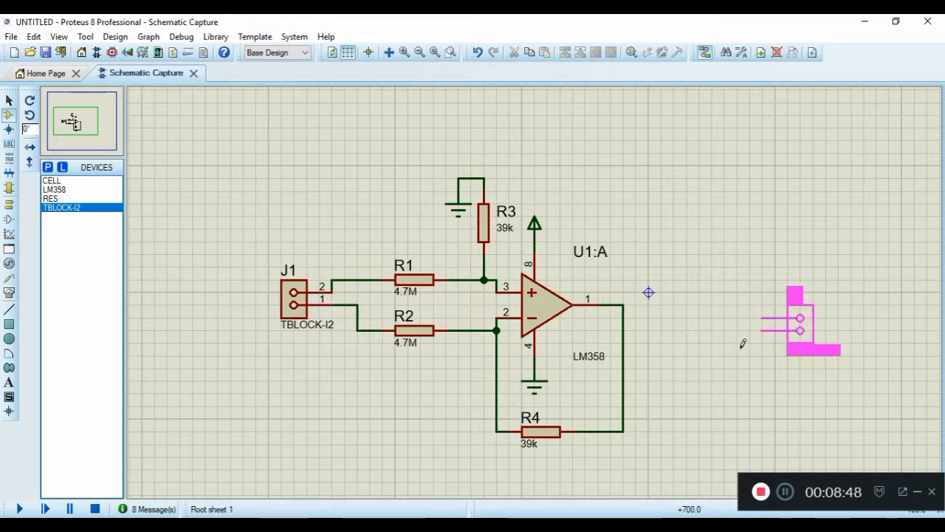
{"action": "left_click", "coordinate": [680, 324]}
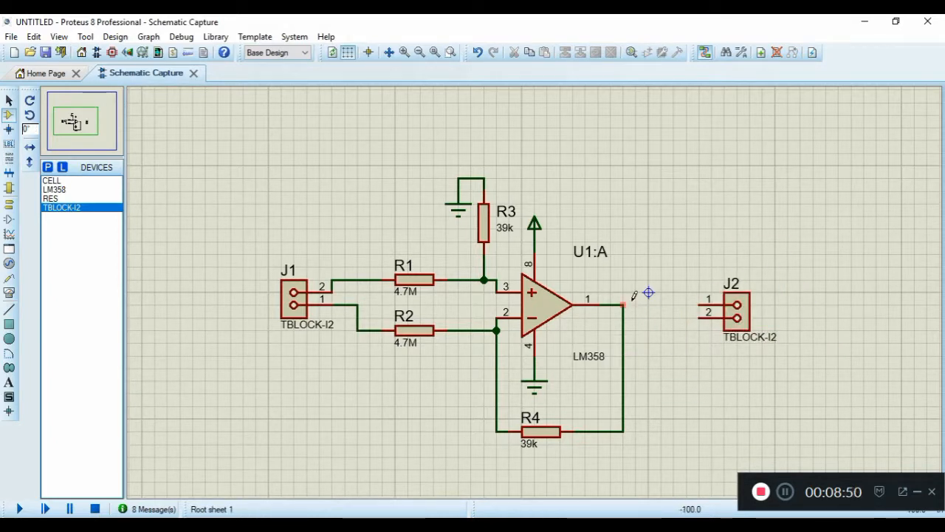
{"action": "left_click", "coordinate": [699, 304]}
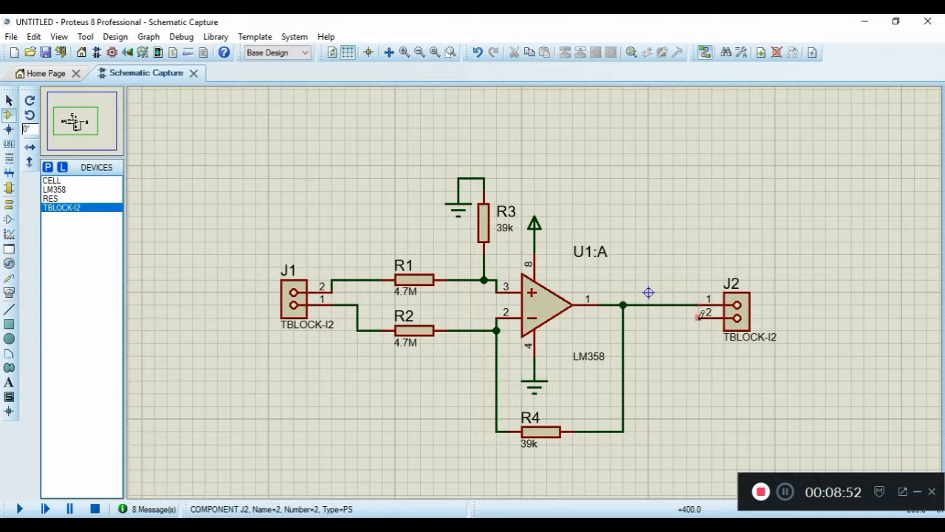
{"action": "left_click", "coordinate": [699, 317]}
{"action": "left_click", "coordinate": [534, 367]}
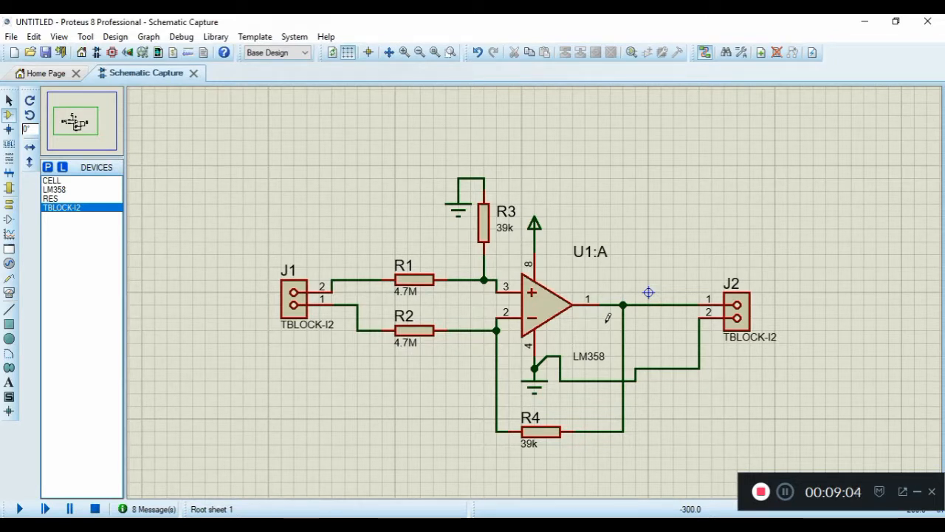
- Select the whole circuit and move it toward the left edge of the sheet to free space beside it
{"action": "scroll", "coordinate": [661, 277], "scroll_direction": "down", "scroll_amount": 1}
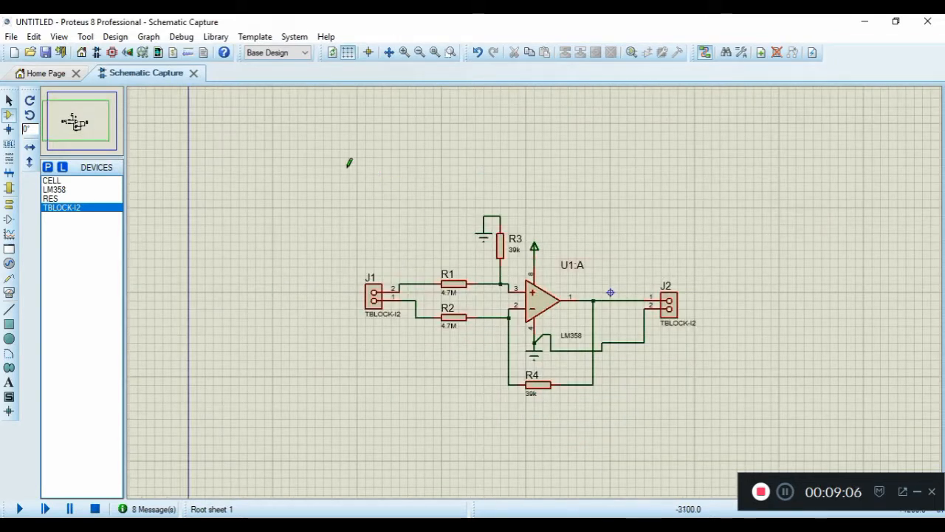
{"action": "left_click_drag", "start_coordinate": [349, 163], "coordinate": [754, 419]}
{"action": "left_click_drag", "start_coordinate": [540, 295], "coordinate": [422, 305]}
{"action": "left_click", "coordinate": [780, 240]}
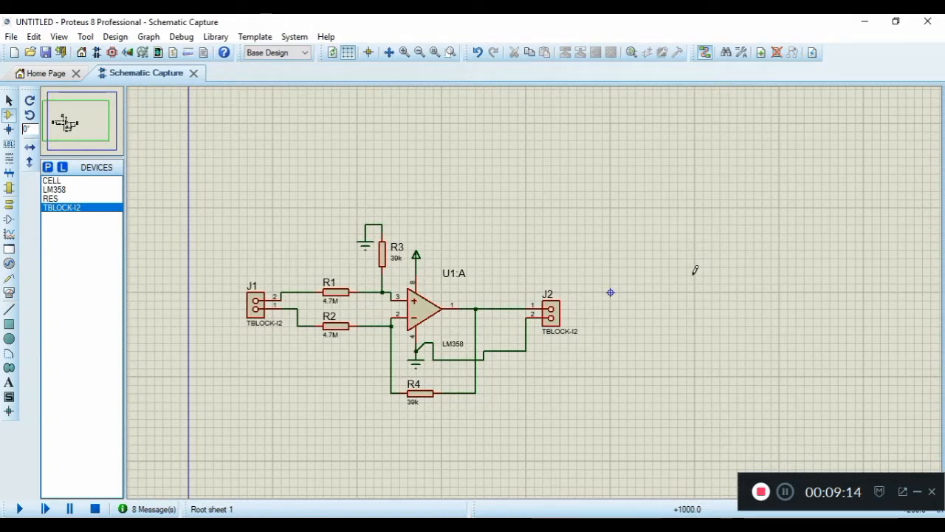
- Delete the output terminal block J2 together with its wires
{"action": "right_click", "coordinate": [557, 327]}
{"action": "right_click", "coordinate": [558, 327]}
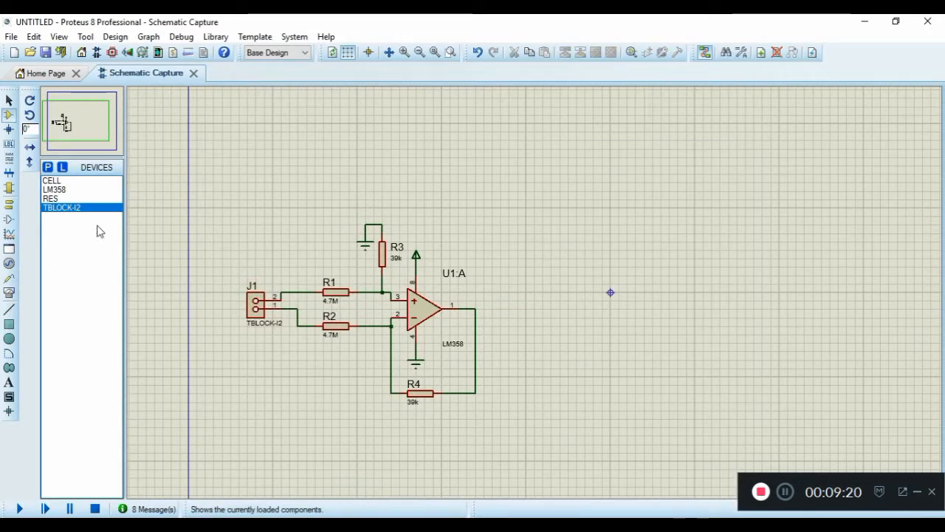
- Search the device library for pic18f4550 and crystal, and add PIC18F4550 and CRYSTAL to the device list
{"action": "left_click", "coordinate": [48, 169]}
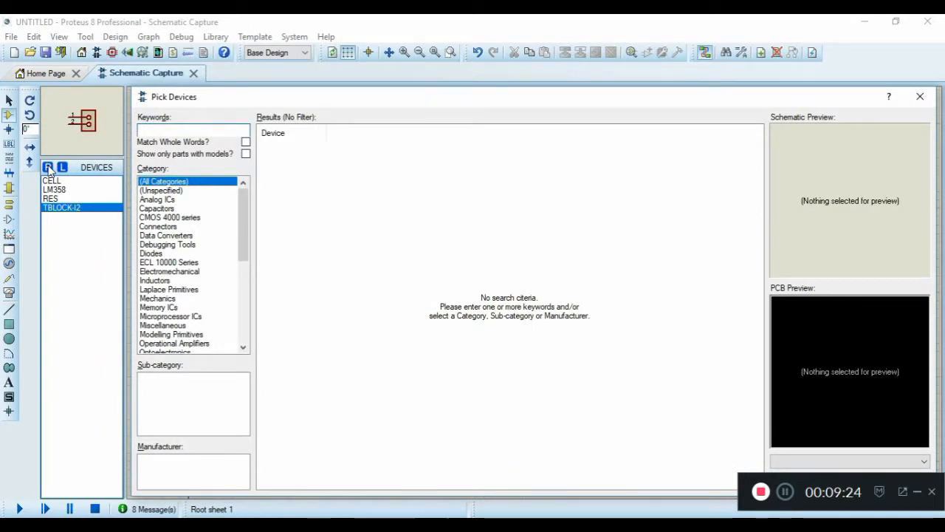
{"action": "type", "text": "pic18f4550"}
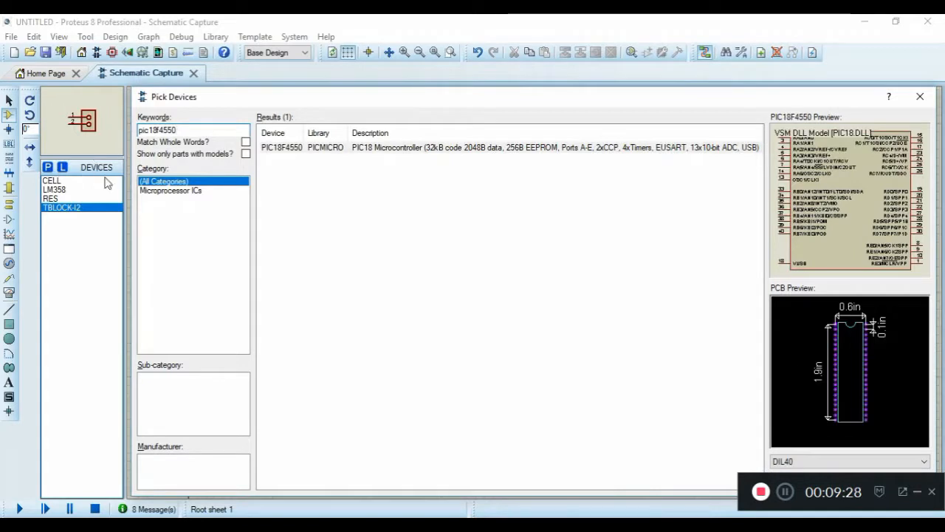
{"action": "double_click", "coordinate": [359, 148]}
{"action": "double_click", "coordinate": [197, 132]}
{"action": "type", "text": "crystal"}
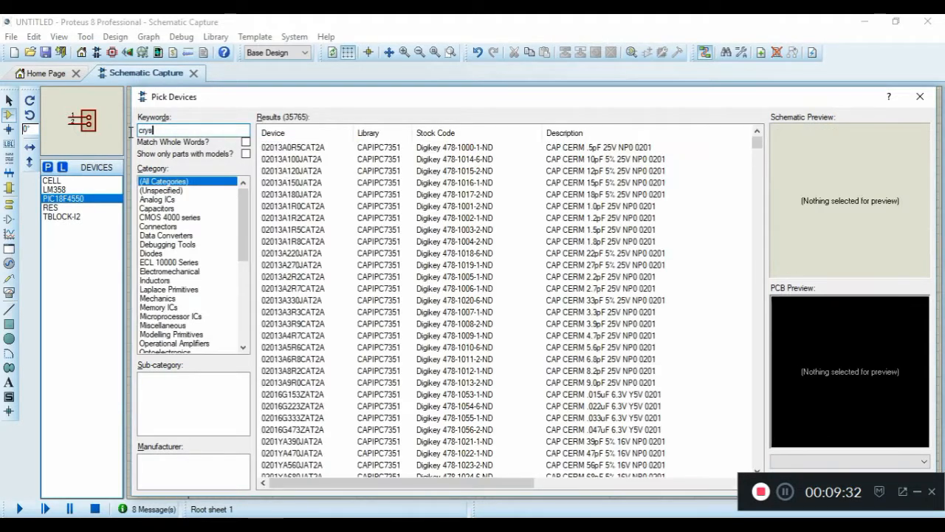
{"action": "double_click", "coordinate": [367, 149]}
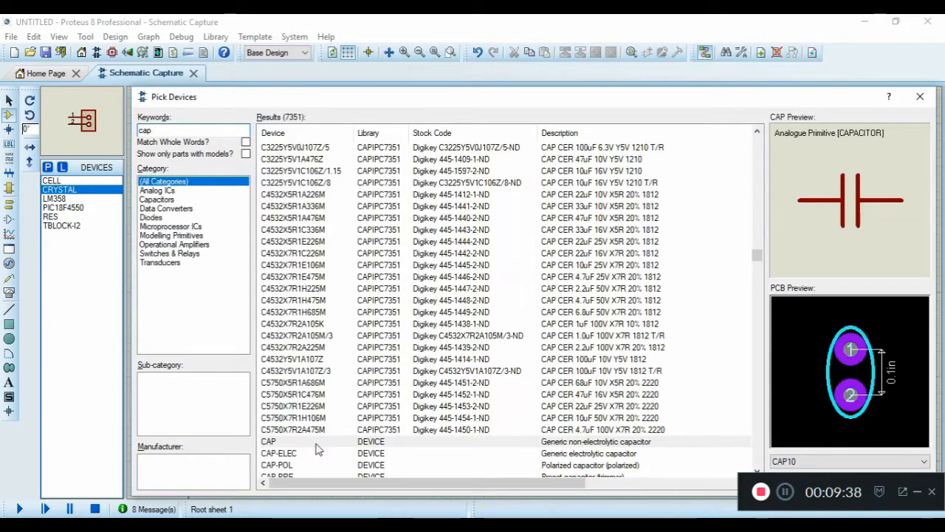
- Add the generic non-electrolytic capacitor CAP and the 16x2 alphanumeric display LM016L to the device list
{"action": "double_click", "coordinate": [317, 443]}
{"action": "type", "text": "lcd16"}
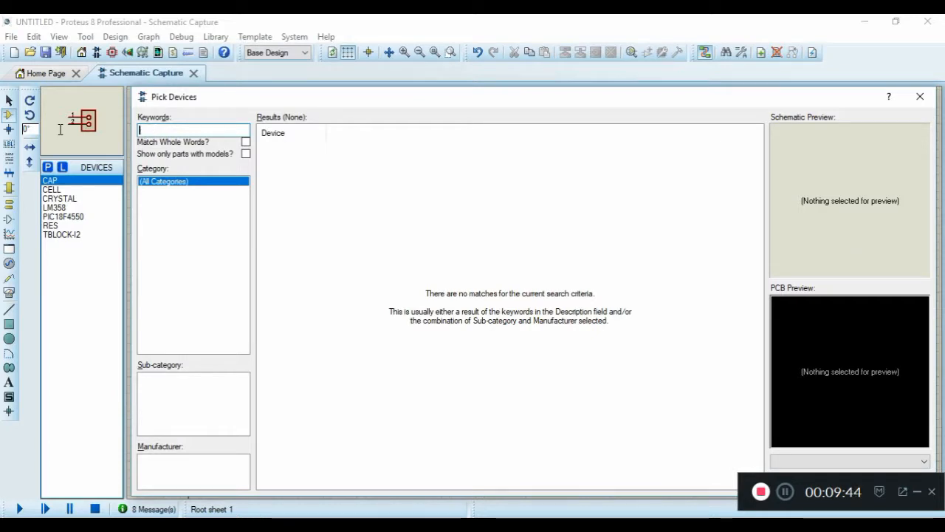
{"action": "type", "text": "16x"}
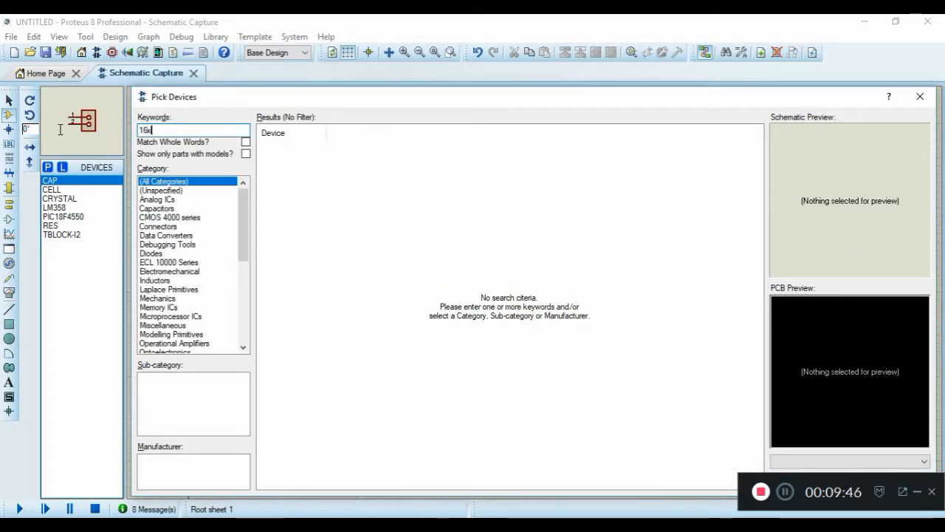
{"action": "type", "text": "2"}
{"action": "left_click", "coordinate": [294, 159]}
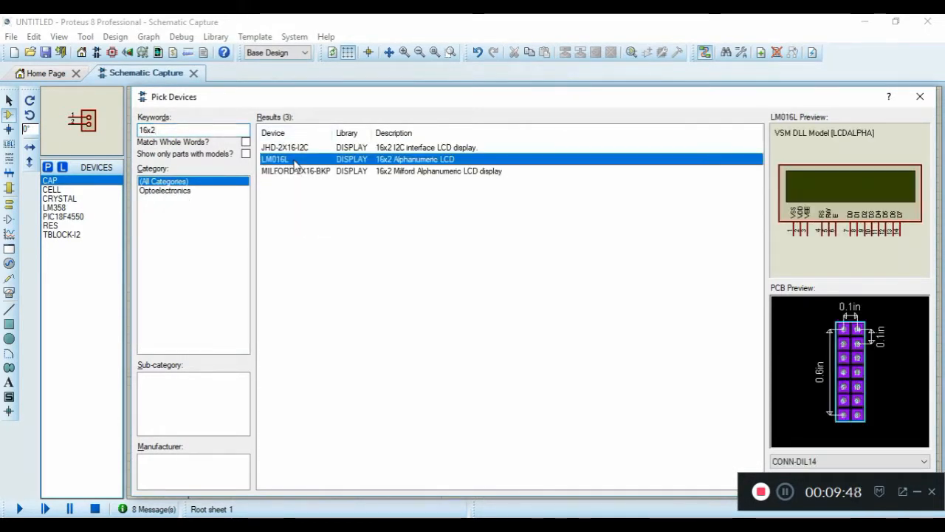
{"action": "double_click", "coordinate": [294, 159]}
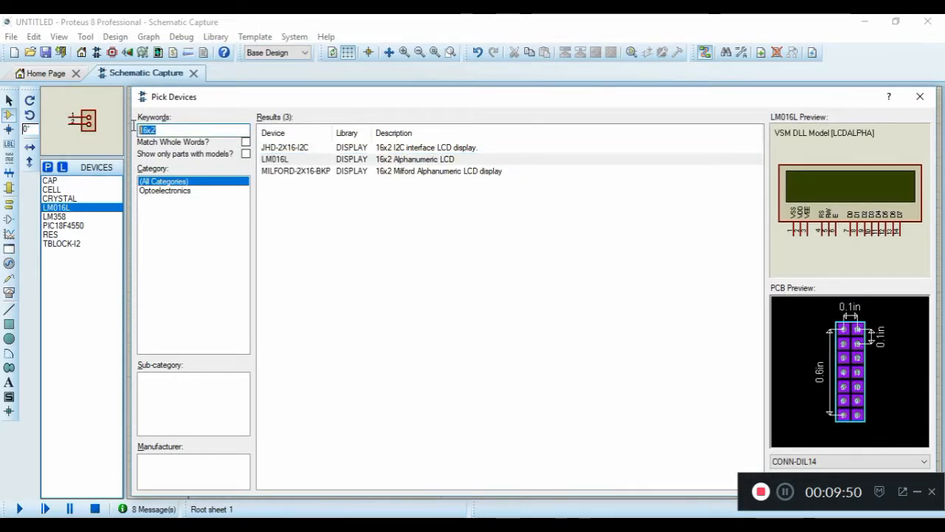
- Add the SPST push button BUTTON to the device list and finish picking devices
{"action": "type", "text": "button"}
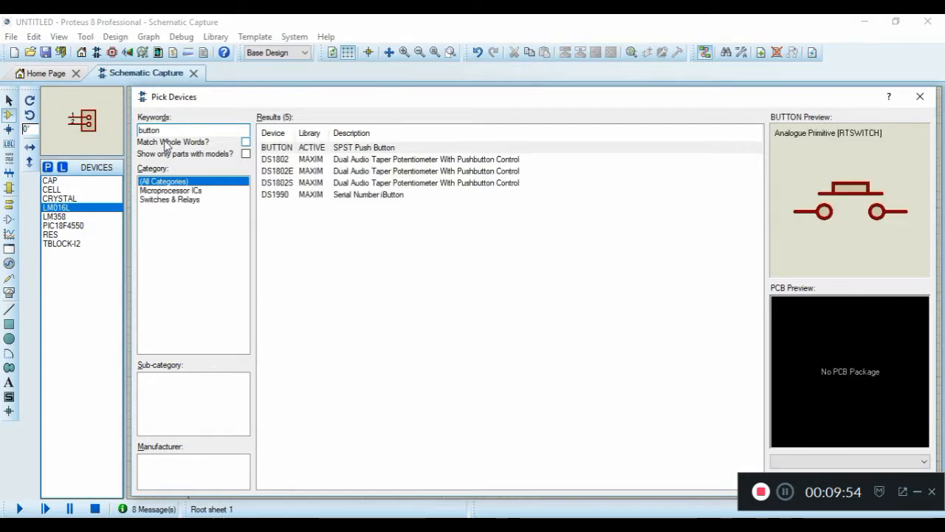
{"action": "double_click", "coordinate": [384, 148]}
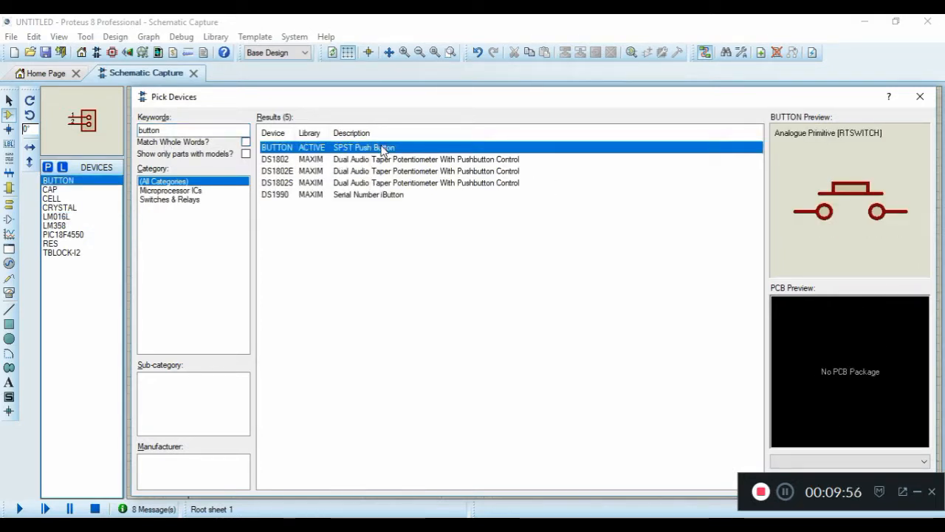
{"action": "key", "text": "Escape"}
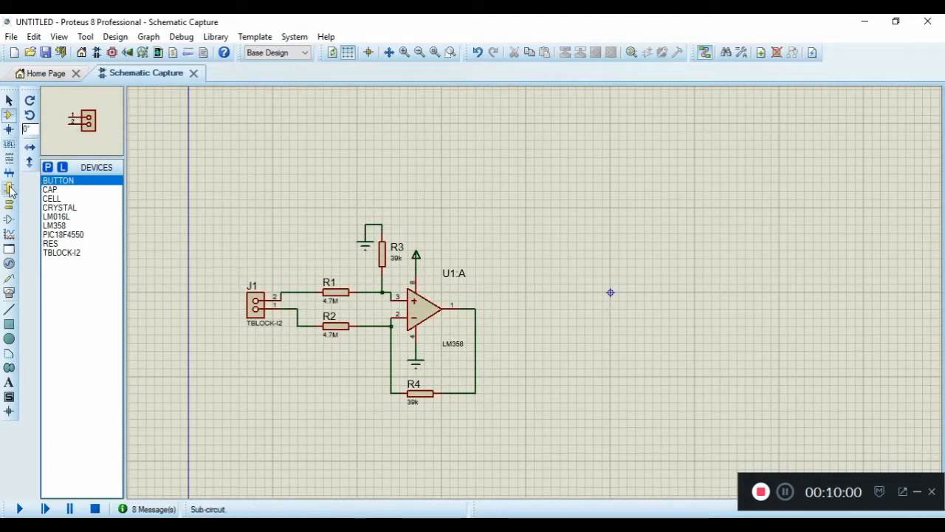
- Place the PIC18F4550 to the right of the amplifier circuit and wire the op-amp's output to pin RA0/AN0
{"action": "left_click", "coordinate": [64, 234]}
{"action": "scroll", "coordinate": [677, 185], "scroll_direction": "down", "scroll_amount": 2}
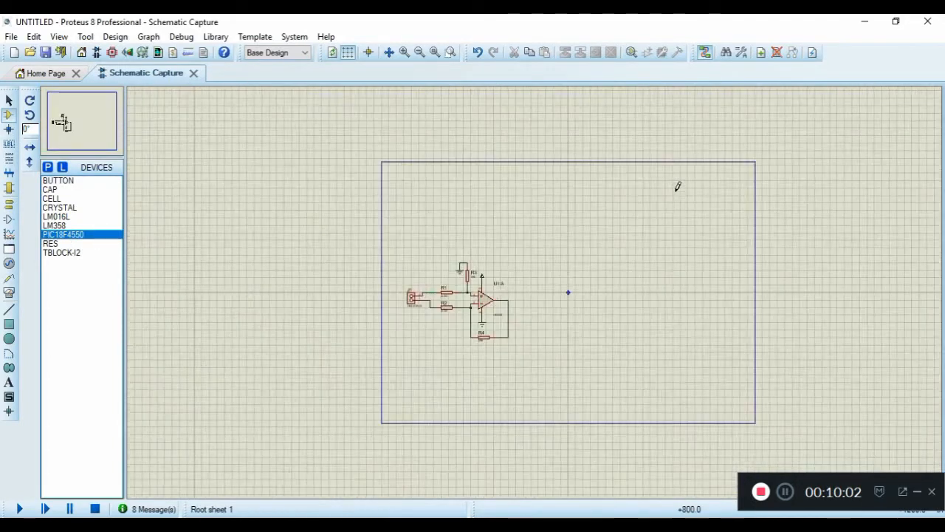
{"action": "scroll", "coordinate": [608, 277], "scroll_direction": "up", "scroll_amount": 2}
{"action": "left_click", "coordinate": [502, 308]}
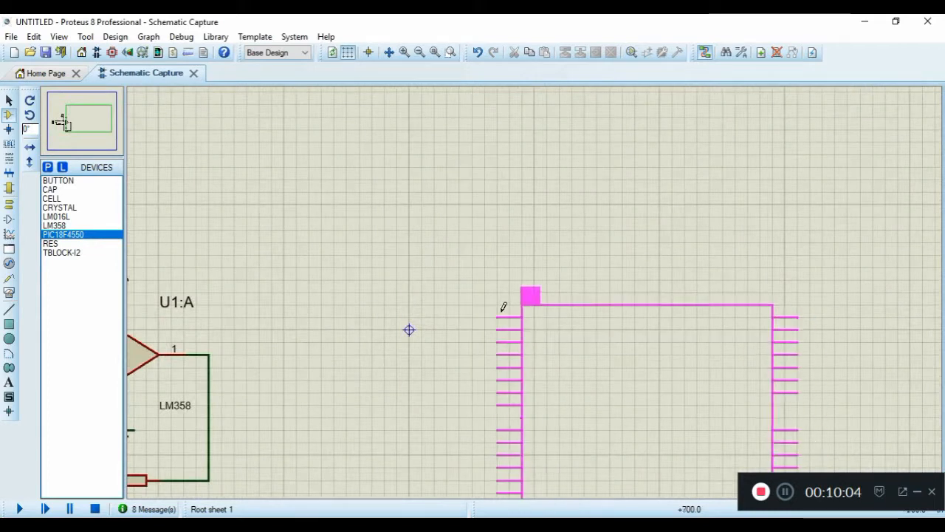
{"action": "left_click", "coordinate": [503, 307]}
{"action": "scroll", "coordinate": [539, 322], "scroll_direction": "down", "scroll_amount": 1}
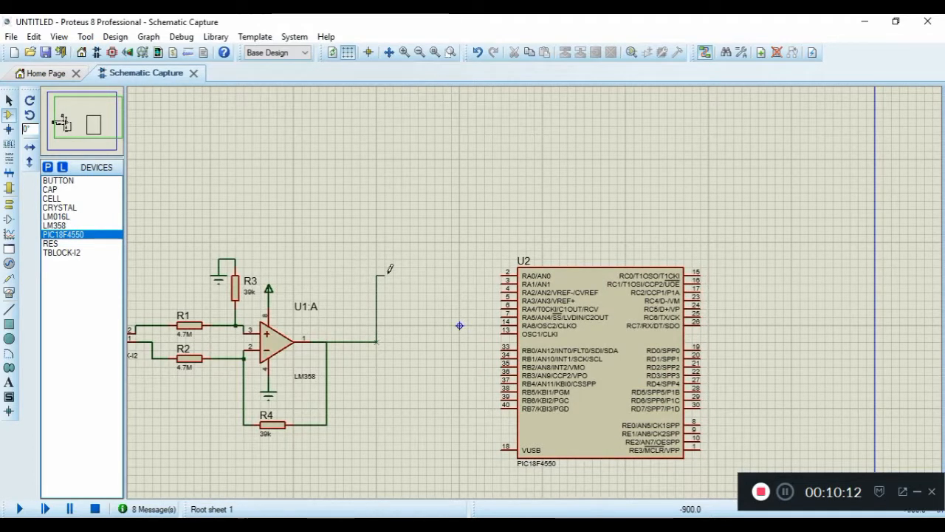
{"action": "left_click", "coordinate": [505, 278]}
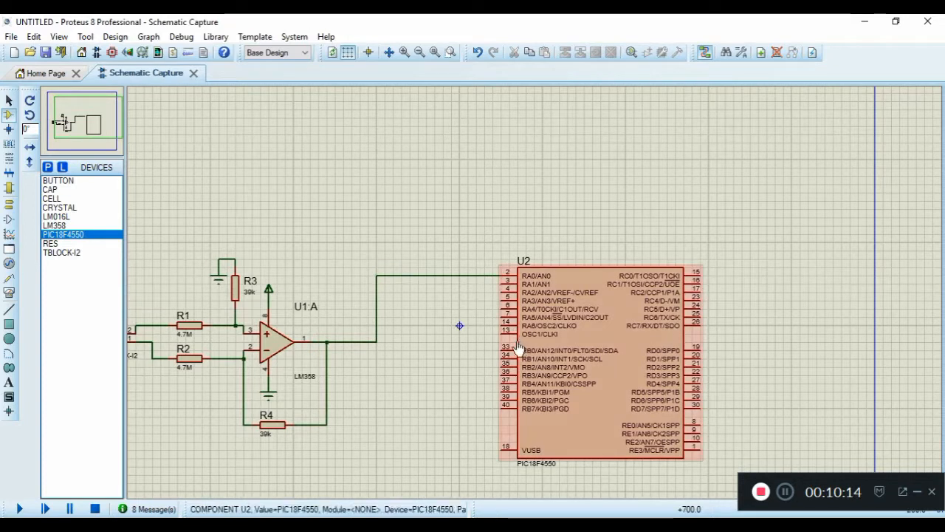
- Place a crystal, rotated by 90 degrees, beside the microcontroller's oscillator pins
{"action": "scroll", "coordinate": [517, 343], "scroll_direction": "up", "scroll_amount": 1}
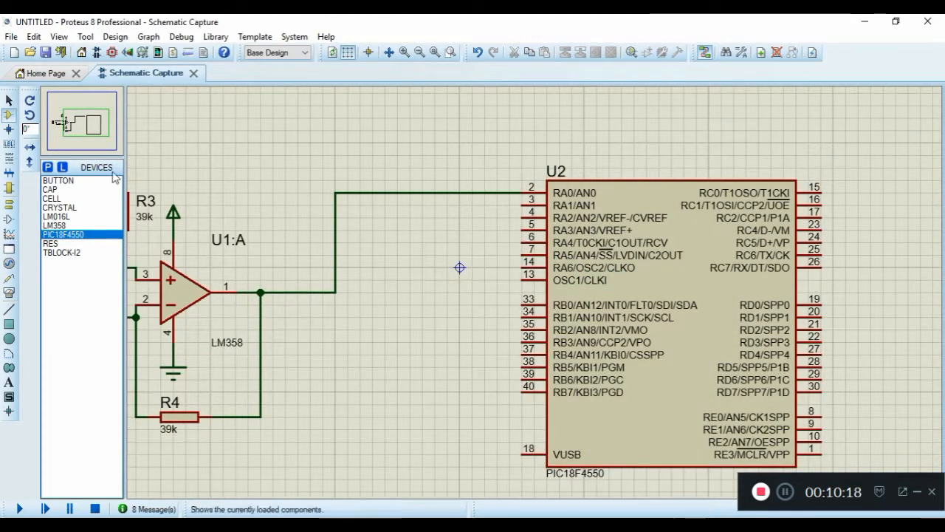
{"action": "left_click", "coordinate": [58, 208]}
{"action": "left_click", "coordinate": [421, 263]}
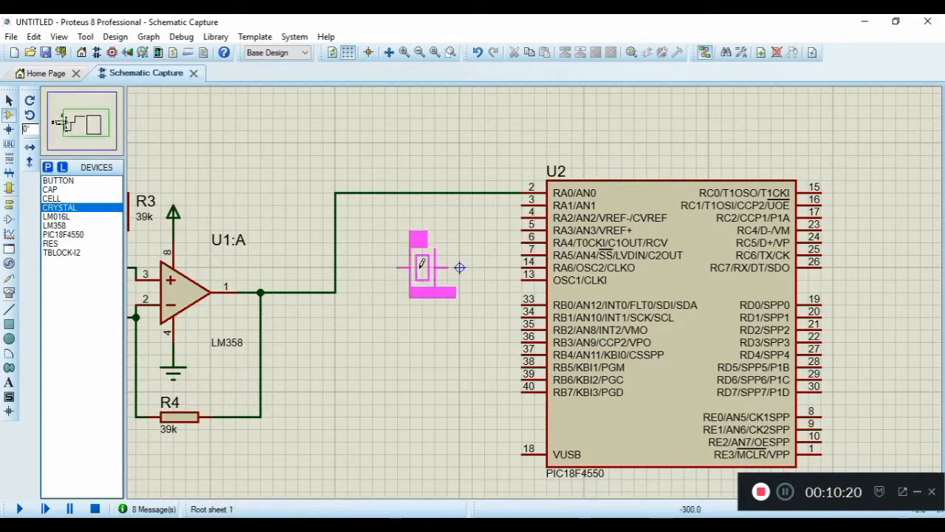
{"action": "key", "text": "KP_Add"}
{"action": "left_click", "coordinate": [435, 278]}
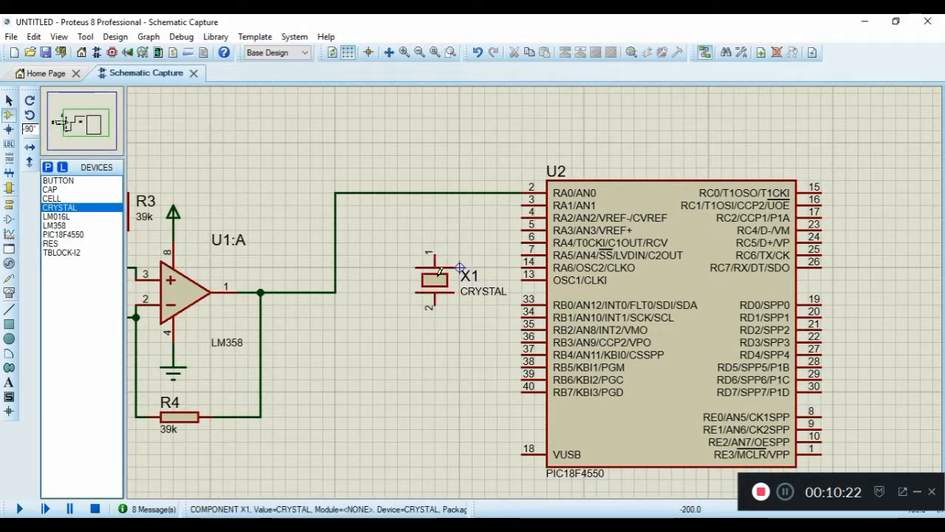
- Wire crystal pin 1 to RA6/OSC2/CLKO and crystal pin 2 to OSC1/CLKI on the microcontroller
{"action": "left_click", "coordinate": [435, 253]}
{"action": "left_click", "coordinate": [521, 261]}
{"action": "left_click", "coordinate": [434, 304]}
{"action": "left_click", "coordinate": [522, 280]}
- Place two CAP capacitors below the crystal
{"action": "left_click", "coordinate": [65, 190]}
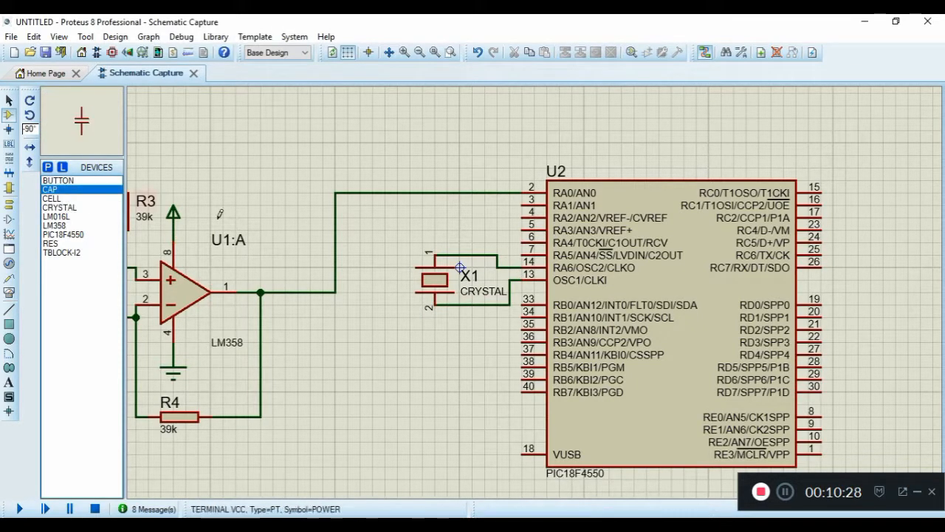
{"action": "left_click", "coordinate": [372, 250]}
{"action": "left_click", "coordinate": [362, 343]}
{"action": "left_click", "coordinate": [428, 344]}
{"action": "left_click", "coordinate": [423, 367]}
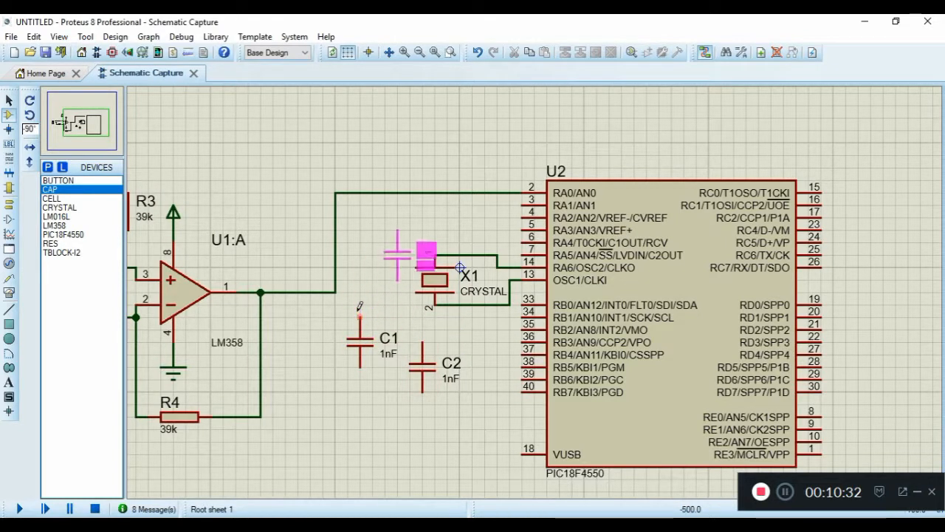
- Wire capacitor C1 to crystal pin 1 and C2 to crystal pin 2, and join the capacitors' lower ends
{"action": "left_click", "coordinate": [359, 316]}
{"action": "left_click", "coordinate": [431, 253]}
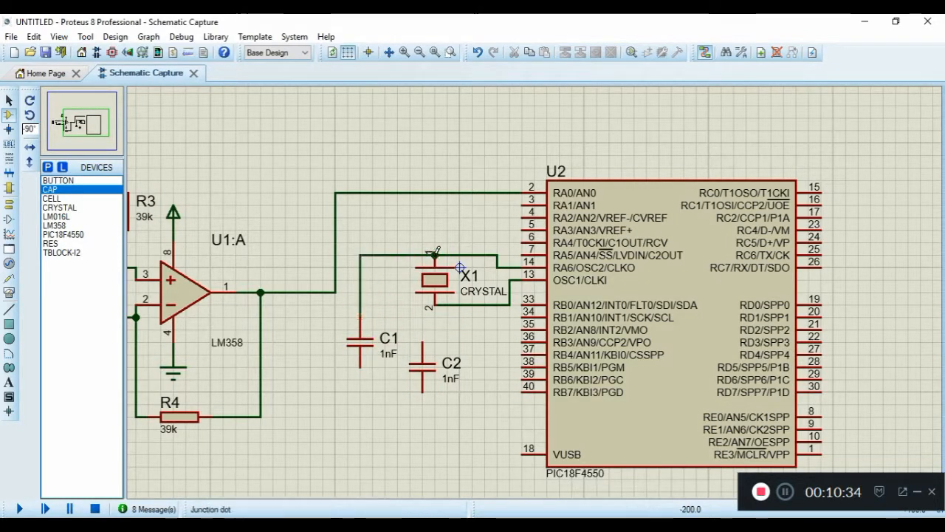
{"action": "left_click", "coordinate": [423, 341]}
{"action": "left_click", "coordinate": [436, 304]}
{"action": "left_click", "coordinate": [359, 366]}
{"action": "left_click", "coordinate": [422, 391]}
- Place a GROUND terminal below the two capacitors and wire it to their shared lower connection
{"action": "left_click", "coordinate": [9, 205]}
{"action": "left_click", "coordinate": [59, 225]}
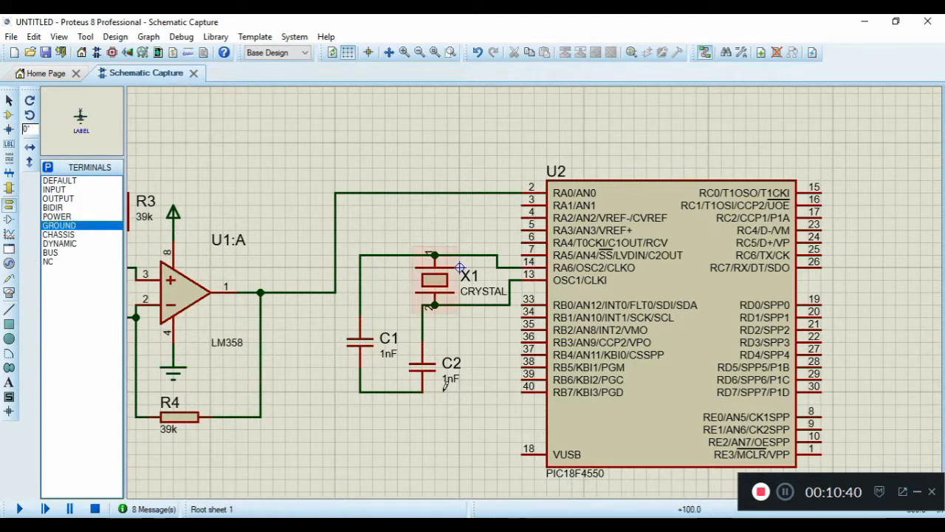
{"action": "left_click", "coordinate": [397, 404]}
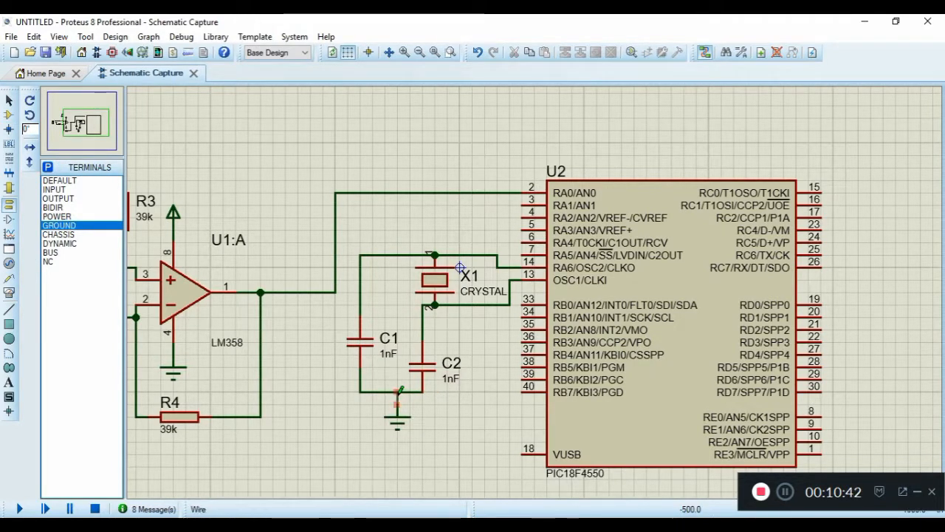
{"action": "left_click", "coordinate": [397, 392]}
- Set the capacitance of both C1 and C2 to 22pF
{"action": "double_click", "coordinate": [362, 342]}
{"action": "left_click", "coordinate": [397, 179]}
{"action": "type", "text": "22p"}
{"action": "key", "text": "Return"}
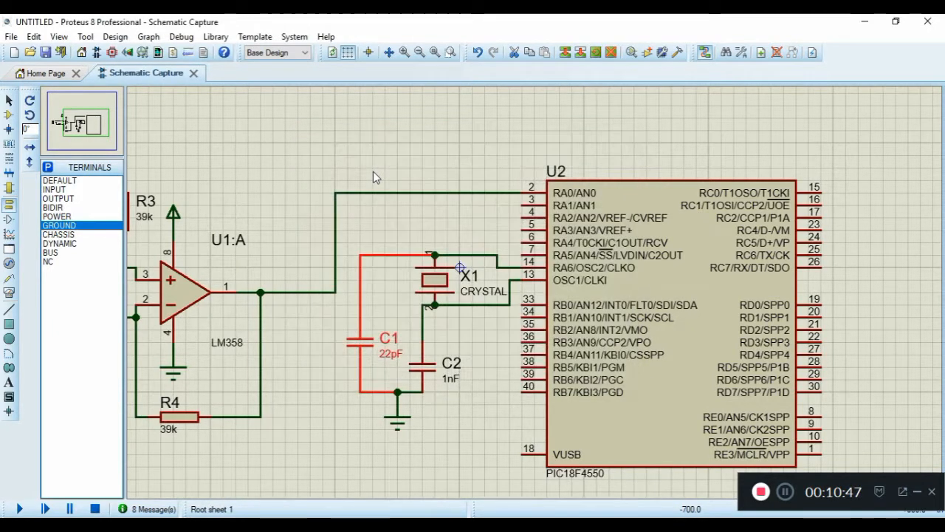
{"action": "double_click", "coordinate": [425, 380]}
{"action": "left_click_drag", "start_coordinate": [398, 179], "coordinate": [377, 178]}
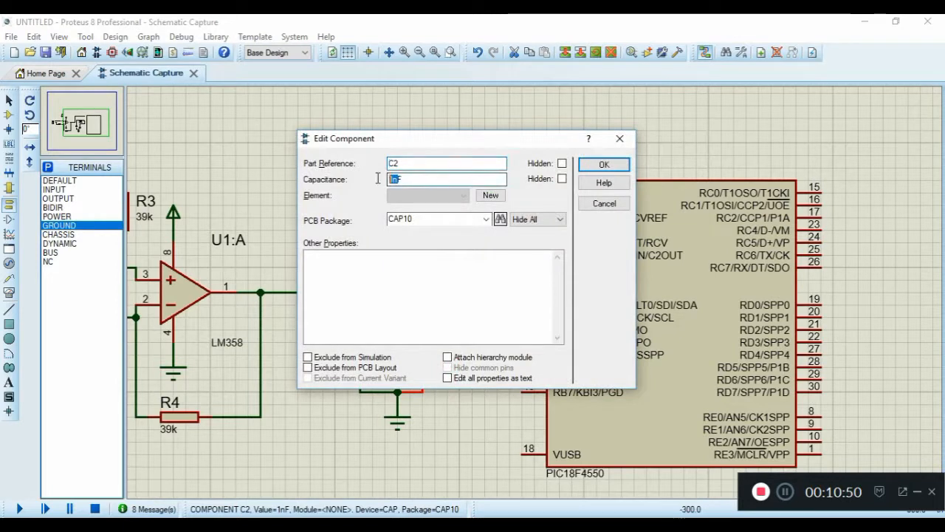
{"action": "type", "text": "22pF"}
{"action": "key", "text": "Return"}
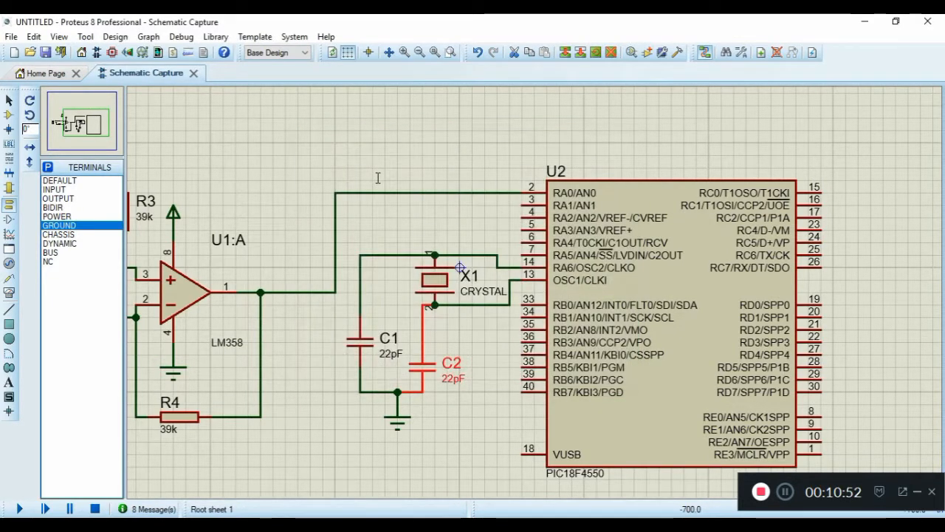
- Open the crystal's component properties to check its frequency setting and accept them
{"action": "double_click", "coordinate": [434, 279]}
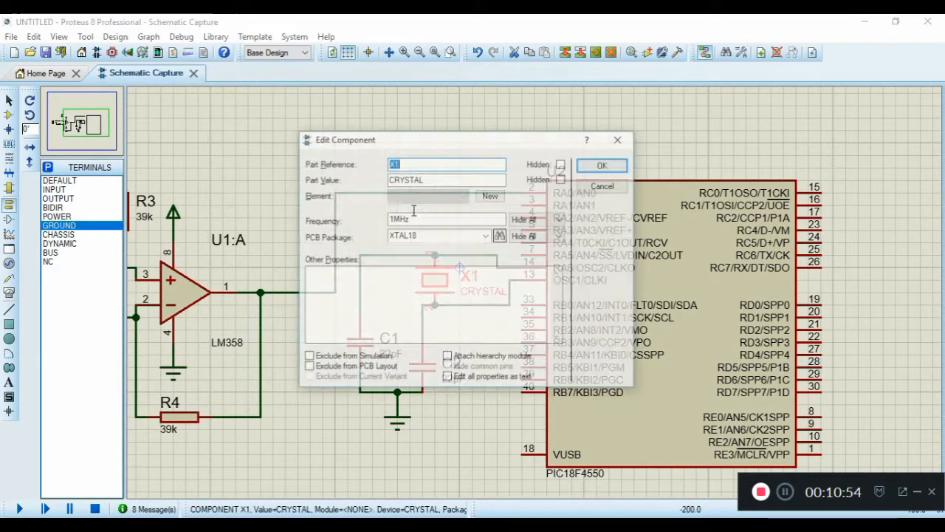
{"action": "left_click_drag", "start_coordinate": [395, 219], "coordinate": [388, 214]}
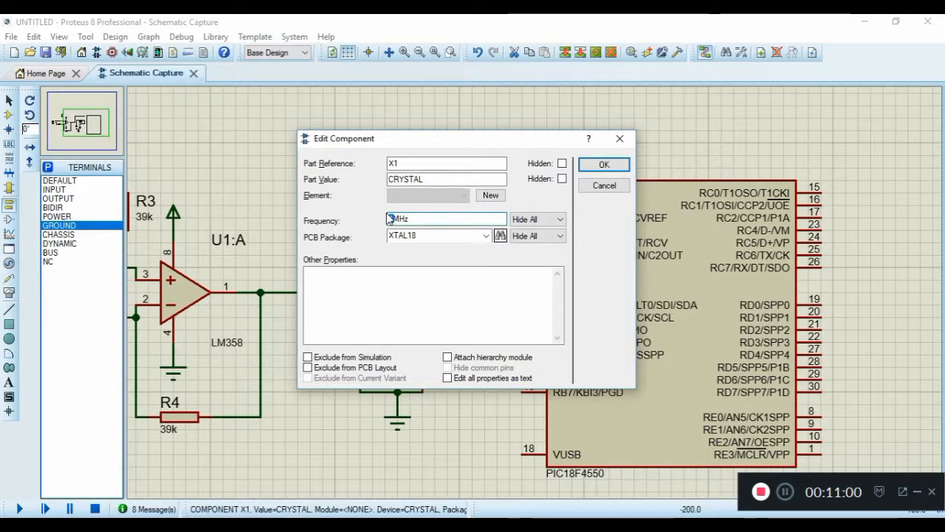
{"action": "key", "text": "Return"}
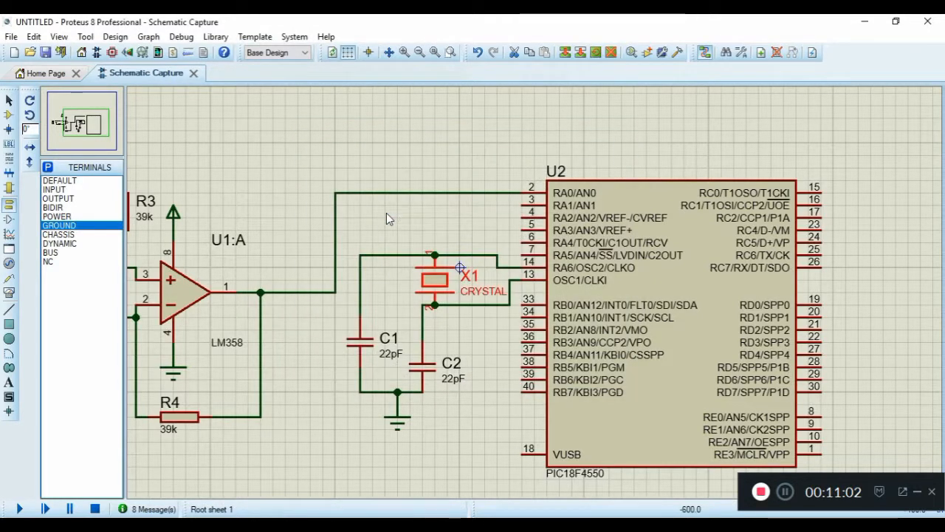
{"action": "left_click", "coordinate": [394, 214]}
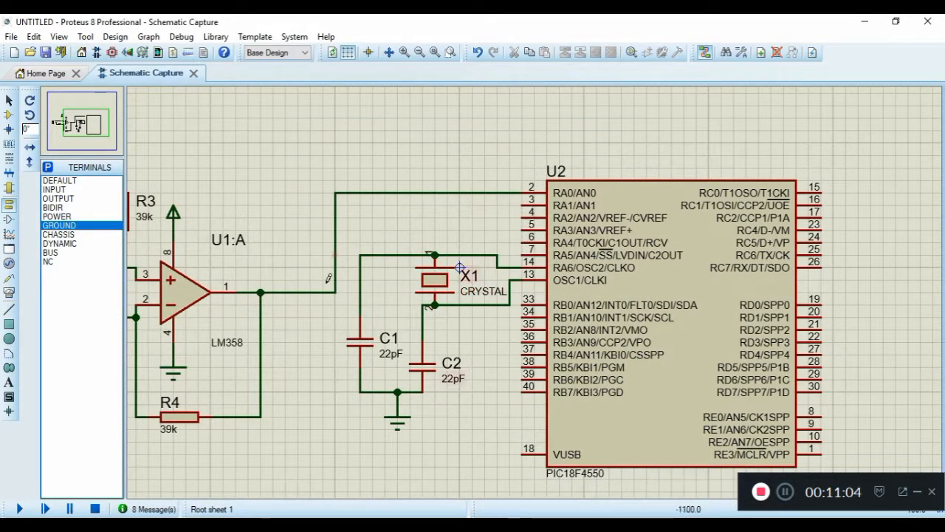
- Place a RES resistor to the right of the microcontroller, level with the RE3/MCLR/VPP pin
{"action": "scroll", "coordinate": [474, 396], "scroll_direction": "down", "scroll_amount": 1}
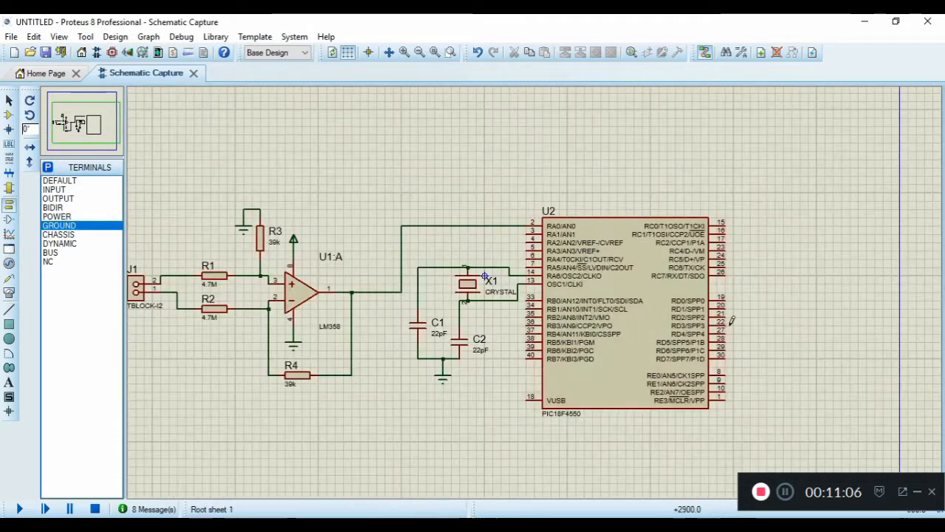
{"action": "scroll", "coordinate": [545, 321], "scroll_direction": "up", "scroll_amount": 1}
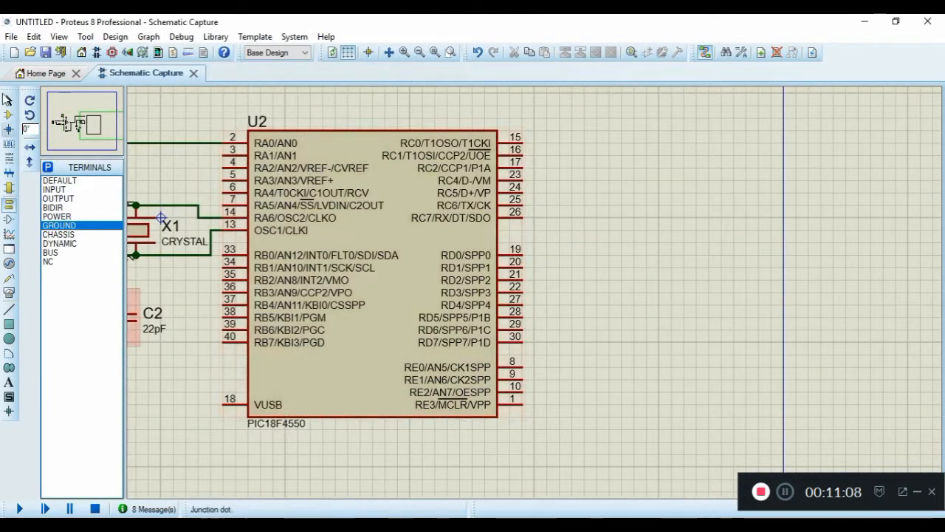
{"action": "left_click", "coordinate": [9, 114]}
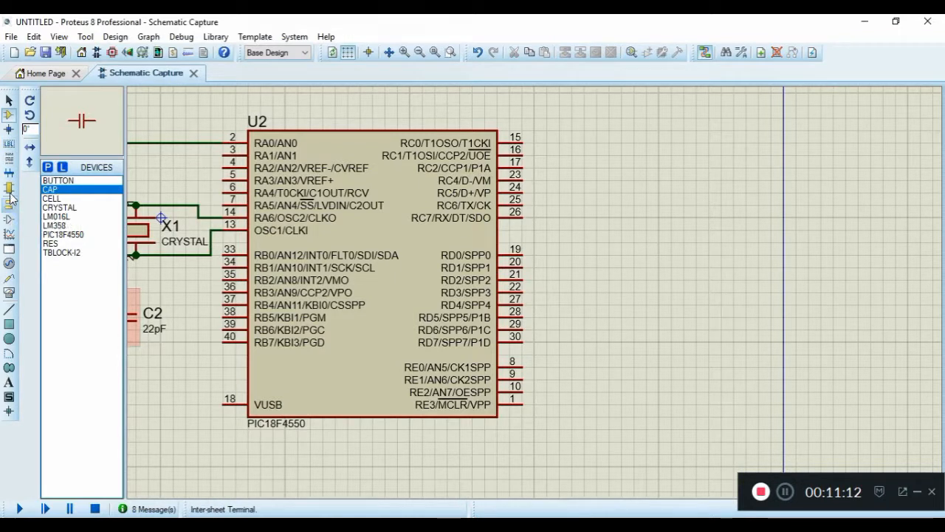
{"action": "left_click", "coordinate": [74, 244]}
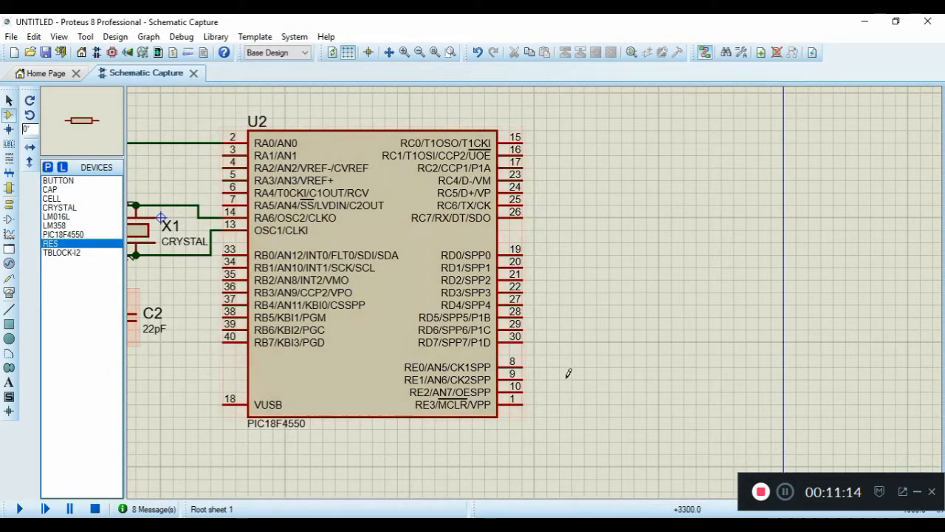
{"action": "left_click", "coordinate": [566, 374]}
{"action": "left_click", "coordinate": [595, 400]}
- Place a POWER terminal beside resistor R5 and wire the resistor between that terminal and the RE3/MCLR/VPP pin
{"action": "left_click", "coordinate": [8, 205]}
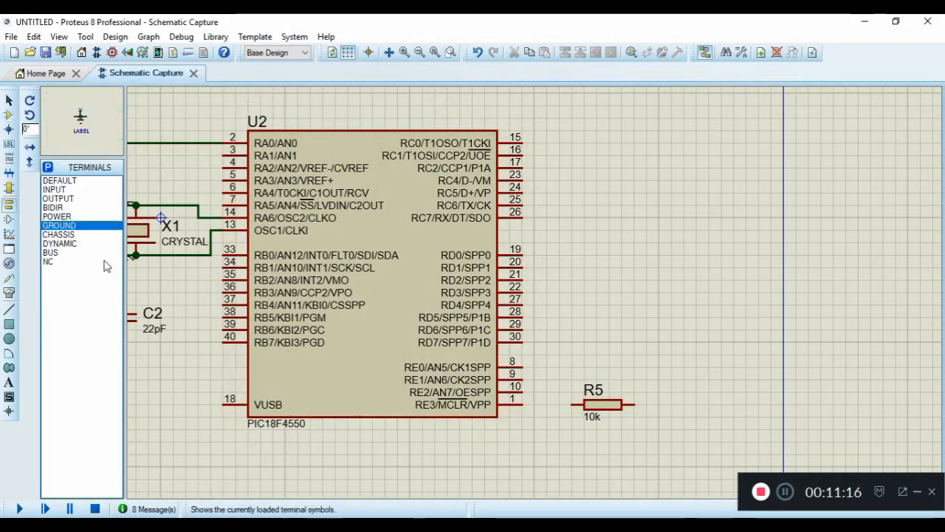
{"action": "left_click", "coordinate": [57, 216]}
{"action": "left_click", "coordinate": [672, 373]}
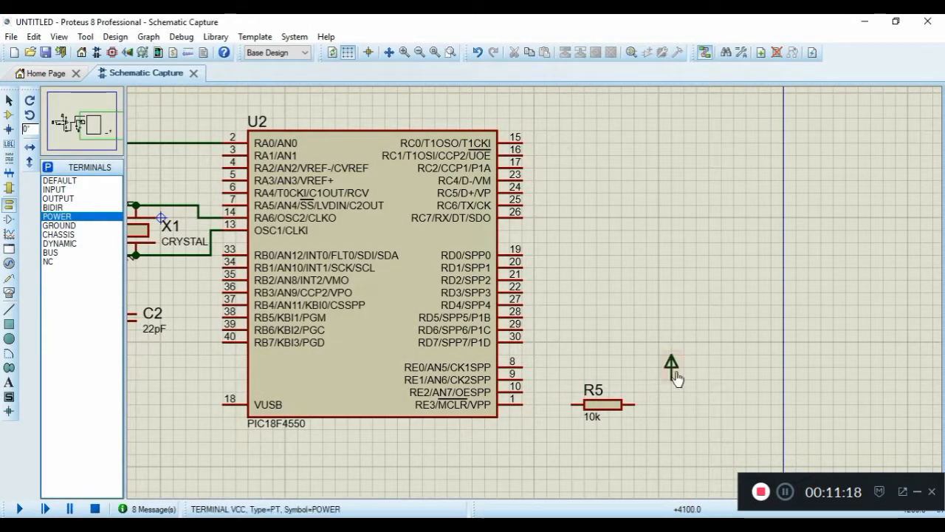
{"action": "left_click", "coordinate": [672, 376]}
{"action": "left_click", "coordinate": [632, 404]}
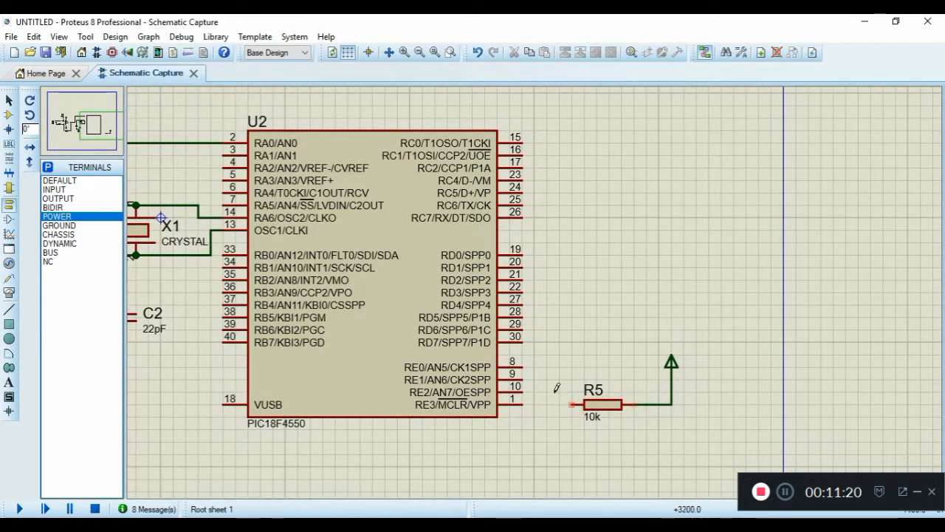
{"action": "left_click", "coordinate": [526, 401]}
{"action": "left_click", "coordinate": [573, 404]}
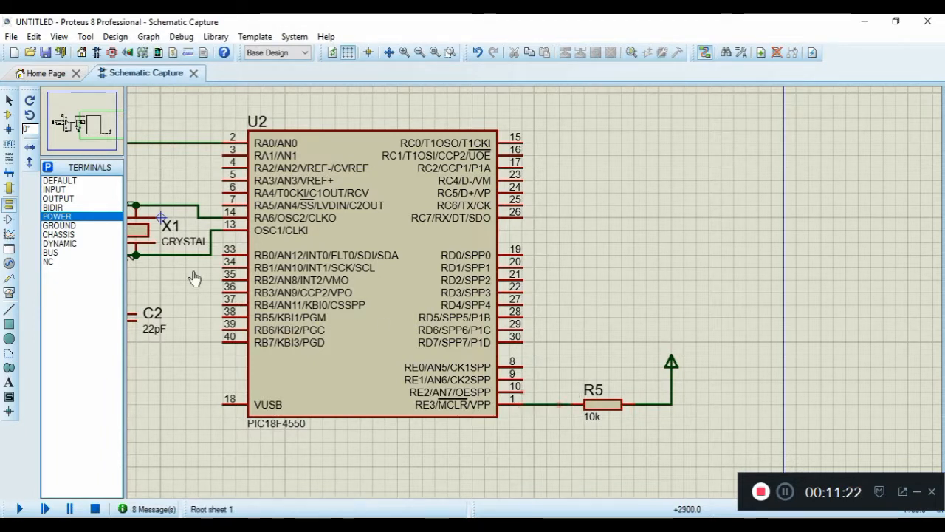
- Place a BUTTON below resistor R5 and wire its left end to the MCLR line
{"action": "left_click", "coordinate": [10, 116]}
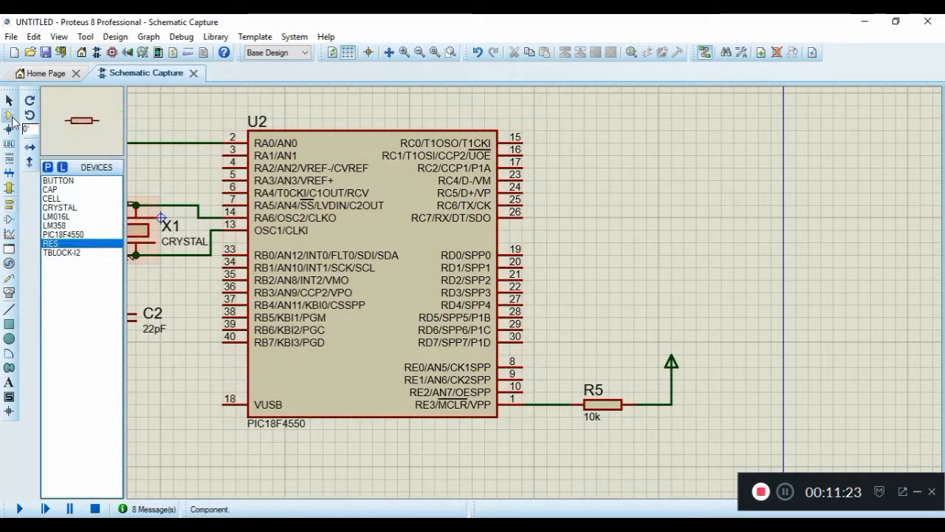
{"action": "left_click", "coordinate": [58, 181]}
{"action": "left_click", "coordinate": [623, 453]}
{"action": "key", "text": "F5"}
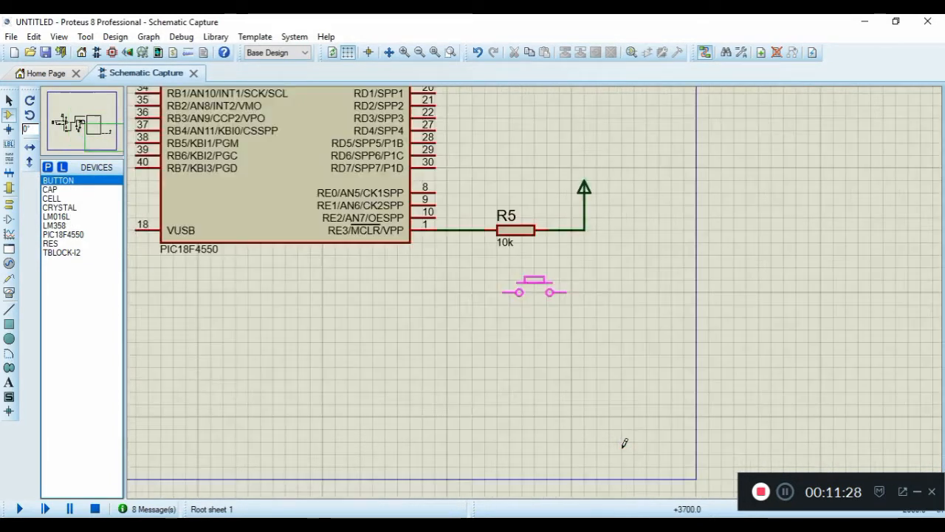
{"action": "left_click", "coordinate": [522, 287]}
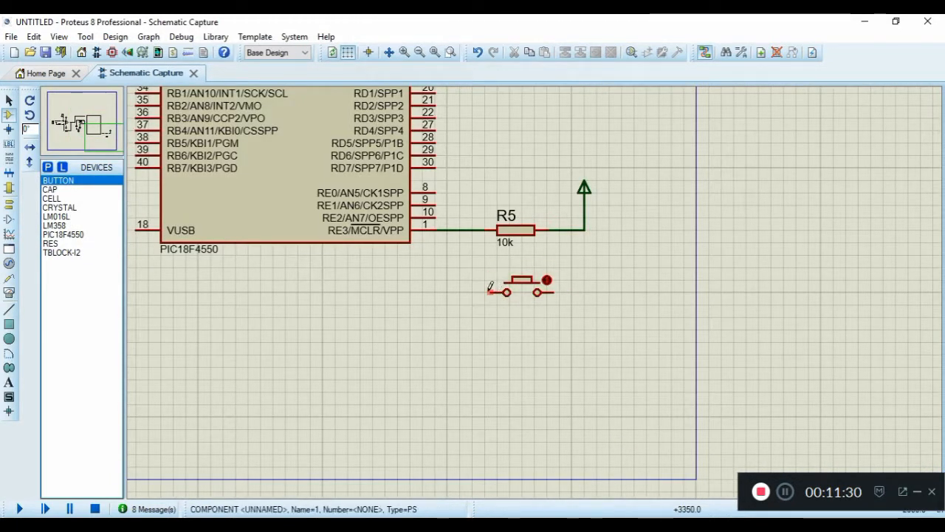
{"action": "left_click", "coordinate": [490, 289]}
{"action": "left_click", "coordinate": [460, 229]}
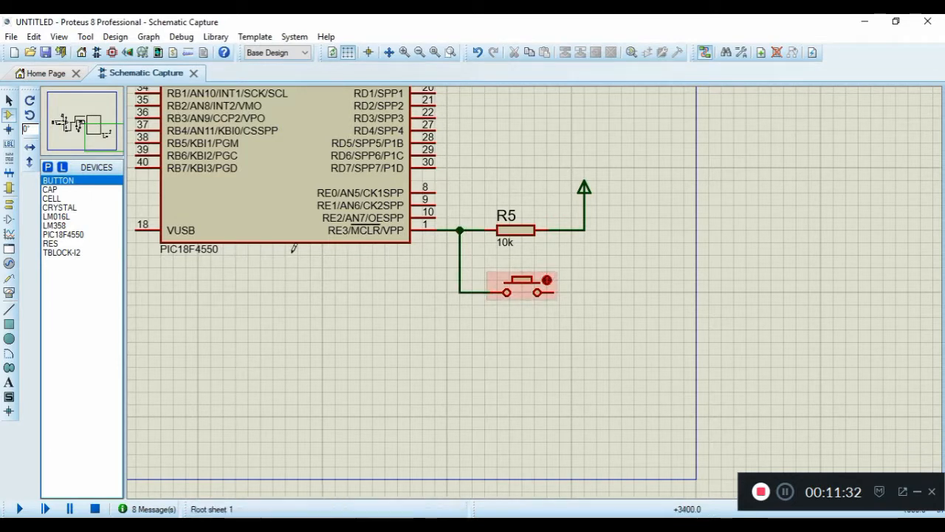
- Place a GROUND terminal below the button and wire it to the button's right end
{"action": "left_click", "coordinate": [9, 205]}
{"action": "left_click", "coordinate": [58, 225]}
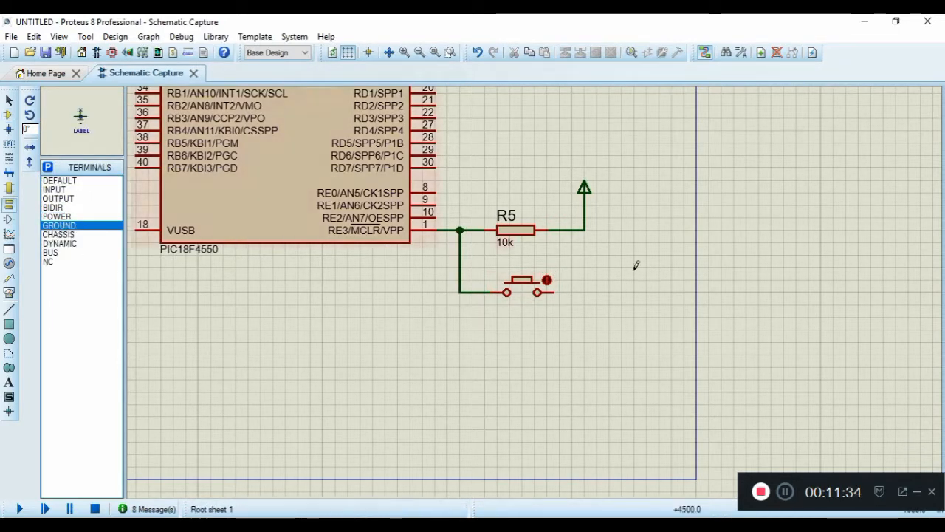
{"action": "left_click", "coordinate": [571, 319]}
{"action": "left_click", "coordinate": [571, 316]}
{"action": "left_click", "coordinate": [556, 292]}
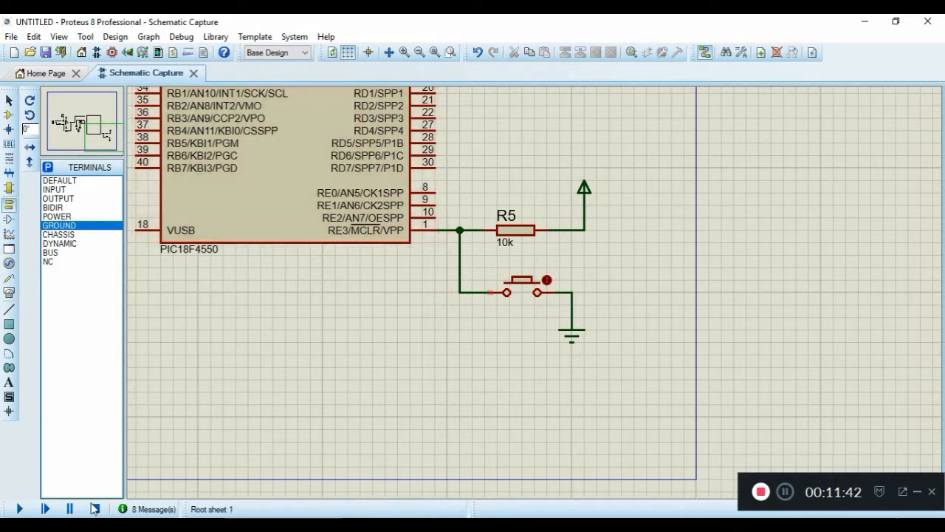
- Delete the button and its ground terminal from the MCLR circuit
{"action": "right_click", "coordinate": [519, 299]}
{"action": "right_click", "coordinate": [520, 298]}
{"action": "right_click", "coordinate": [574, 336]}
{"action": "right_click", "coordinate": [574, 337]}
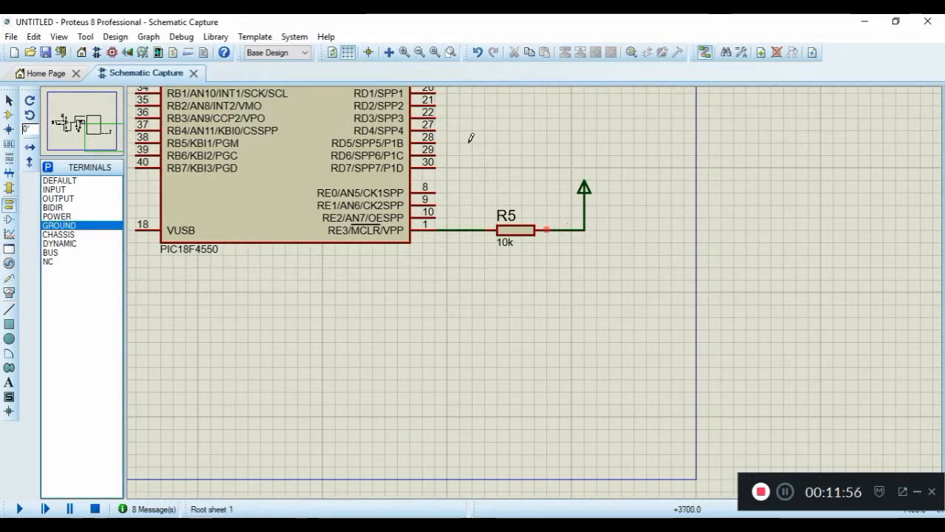
- Place the LM016L LCD above and to the right of the microcontroller
{"action": "scroll", "coordinate": [471, 137], "scroll_direction": "down", "scroll_amount": 1}
{"action": "scroll", "coordinate": [500, 152], "scroll_direction": "down", "scroll_amount": 3}
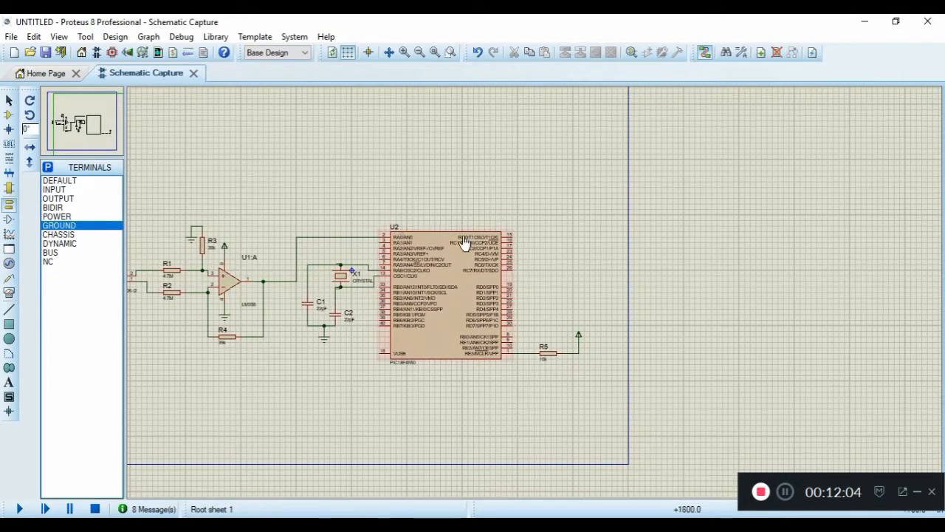
{"action": "scroll", "coordinate": [469, 274], "scroll_direction": "up", "scroll_amount": 1}
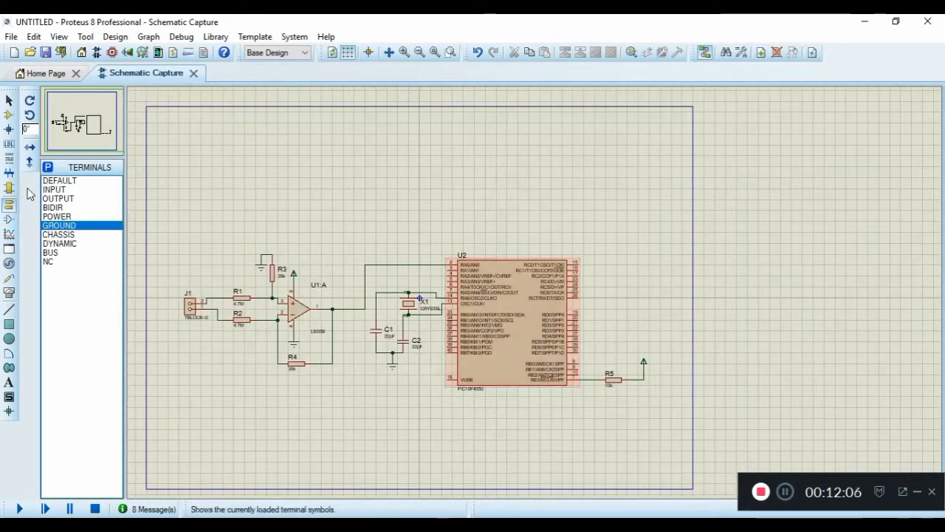
{"action": "left_click", "coordinate": [9, 114]}
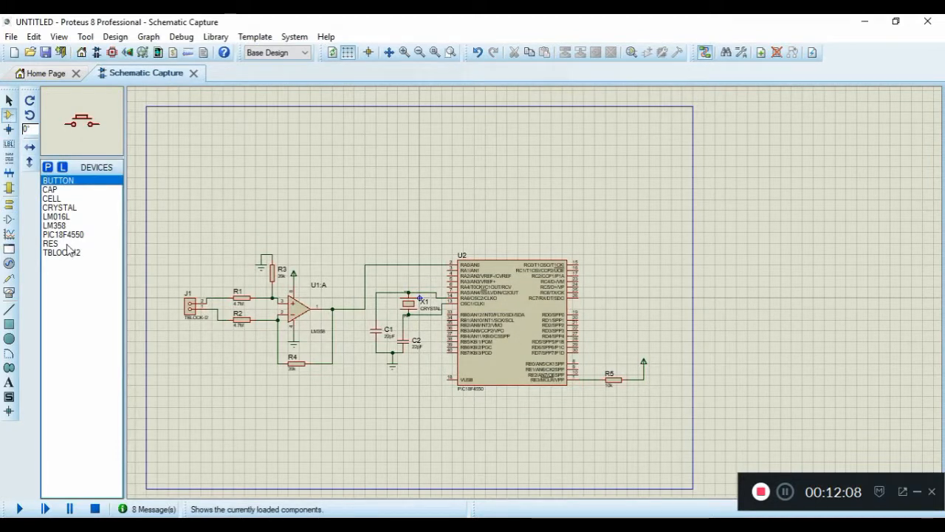
{"action": "left_click", "coordinate": [65, 216]}
{"action": "left_click", "coordinate": [666, 200]}
{"action": "scroll", "coordinate": [667, 200], "scroll_direction": "up", "scroll_amount": 3}
{"action": "scroll", "coordinate": [667, 200], "scroll_direction": "down", "scroll_amount": 2}
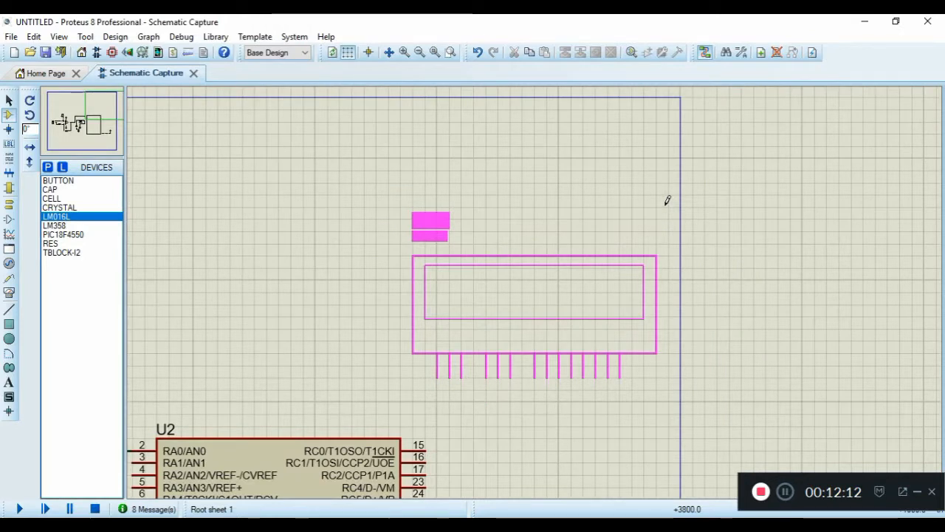
{"action": "left_click", "coordinate": [536, 268]}
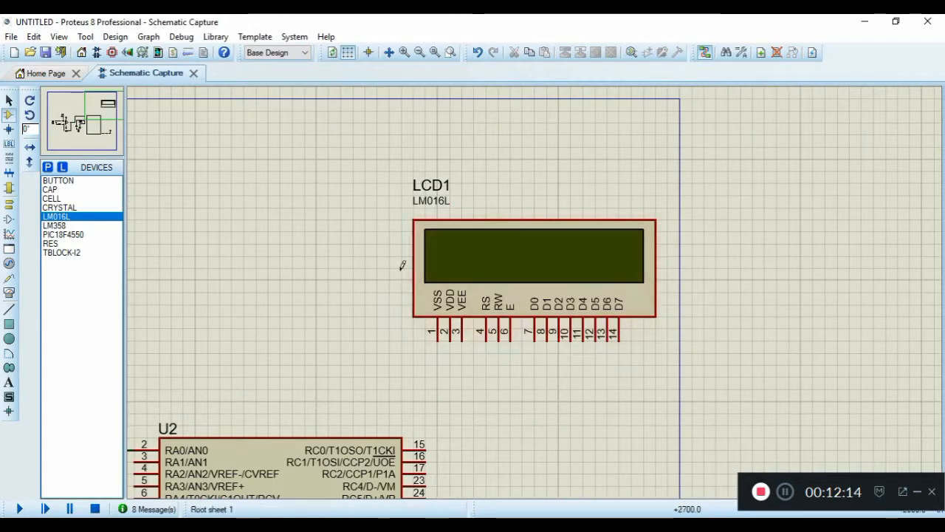
- Place a POWER terminal to the left of the LCD and wire it to the VDD pin
{"action": "left_click", "coordinate": [9, 203]}
{"action": "left_click", "coordinate": [57, 216]}
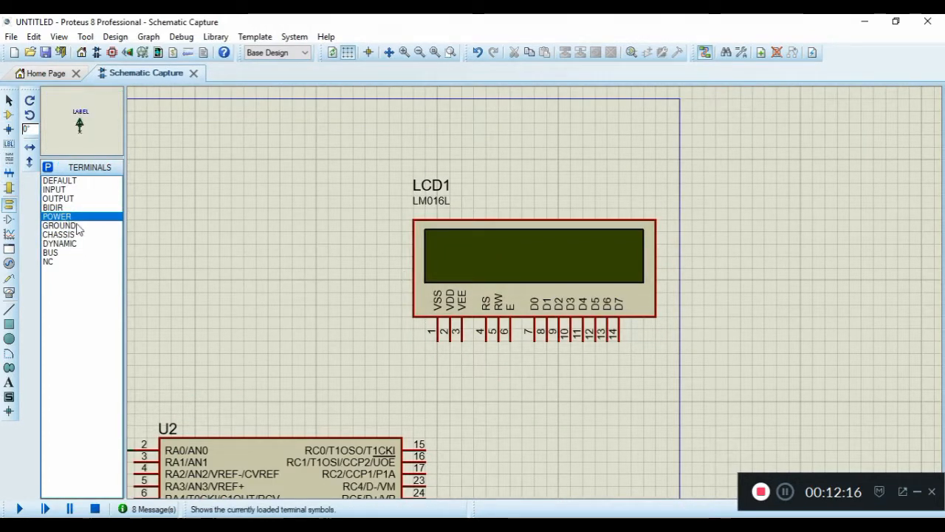
{"action": "left_click", "coordinate": [377, 290]}
{"action": "left_click", "coordinate": [376, 303]}
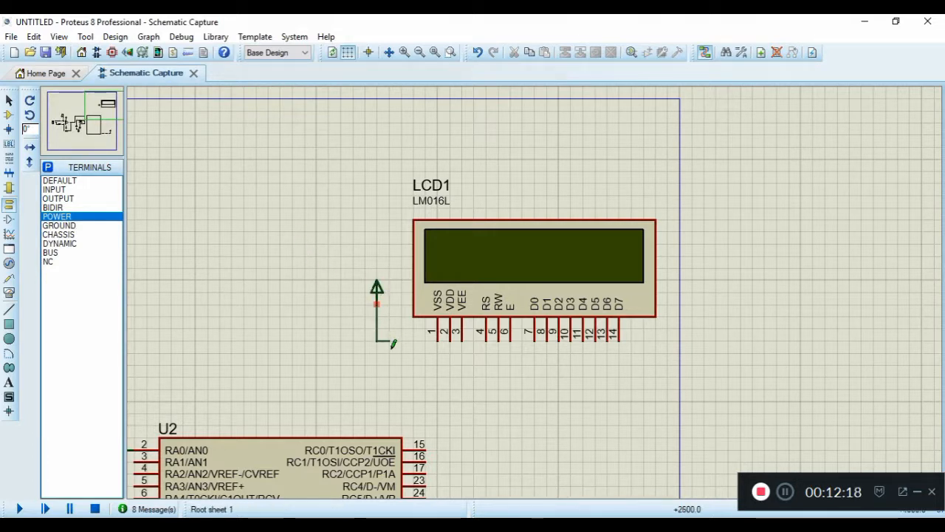
{"action": "left_click", "coordinate": [450, 340]}
- Wire the LCD's VSS, VEE and RW pins together on a common line below the display
{"action": "left_click", "coordinate": [463, 338]}
{"action": "left_click", "coordinate": [463, 377]}
{"action": "left_click", "coordinate": [500, 338]}
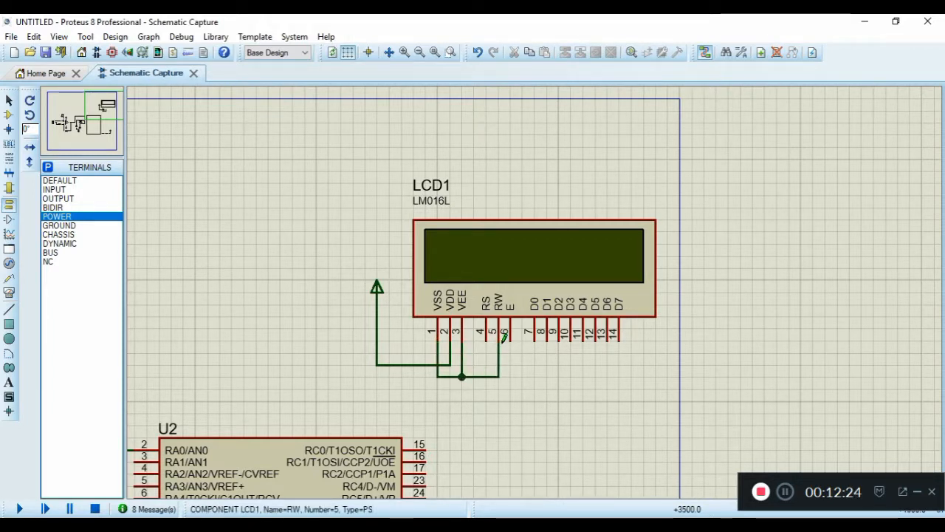
- Connect the LCD's unused data pins D0, D1, D2 and D3 to the common VSS line
{"action": "left_click", "coordinate": [534, 338]}
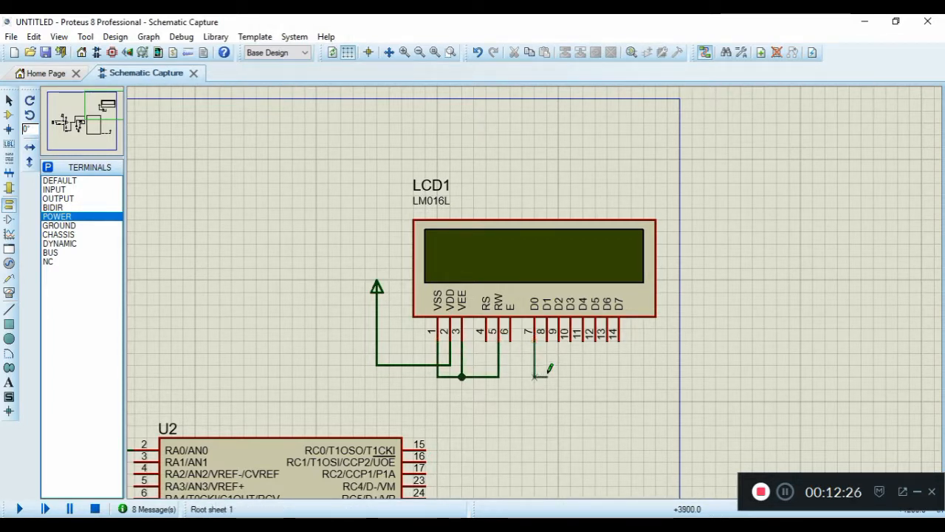
{"action": "left_click", "coordinate": [546, 338]}
{"action": "left_click", "coordinate": [547, 377]}
{"action": "left_click", "coordinate": [561, 336]}
{"action": "left_click", "coordinate": [571, 337]}
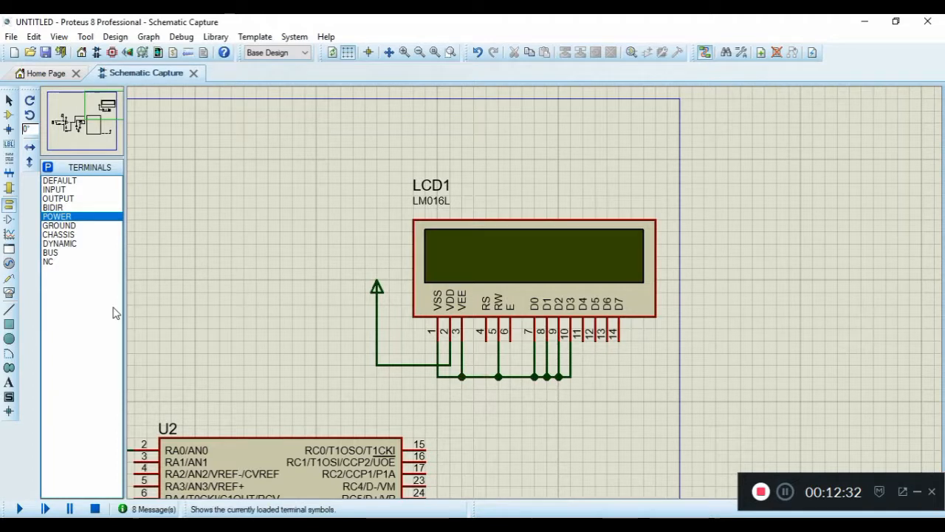
- Place a GROUND terminal below the LCD and connect it to the display's common VSS line
{"action": "left_click", "coordinate": [59, 225]}
{"action": "left_click", "coordinate": [523, 402]}
{"action": "scroll", "coordinate": [526, 371], "scroll_direction": "down", "scroll_amount": 1}
{"action": "scroll", "coordinate": [527, 292], "scroll_direction": "up", "scroll_amount": 1}
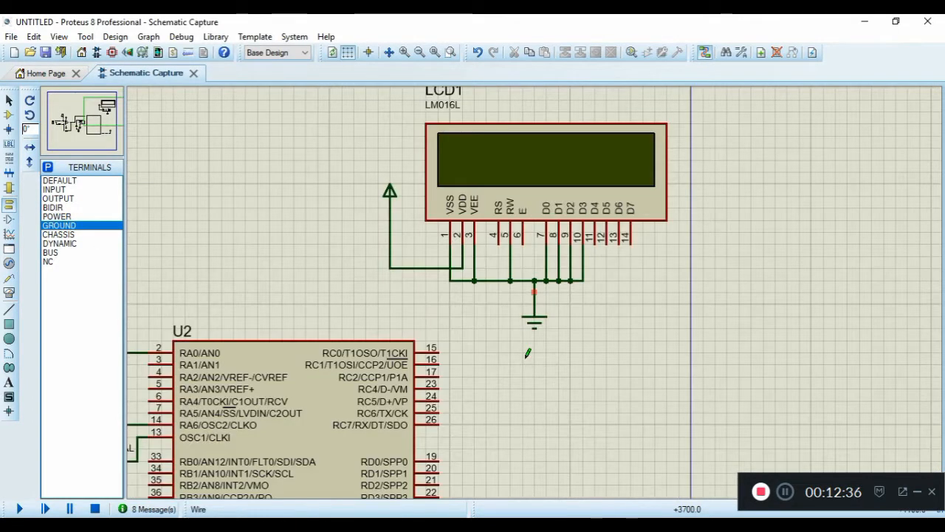
- Wire the LCD's RS pin to RD4 and its E pin to RD5 of the PIC18F4550
{"action": "scroll", "coordinate": [517, 266], "scroll_direction": "down", "scroll_amount": 1}
{"action": "scroll", "coordinate": [537, 288], "scroll_direction": "up", "scroll_amount": 1}
{"action": "scroll", "coordinate": [537, 305], "scroll_direction": "down", "scroll_amount": 1}
{"action": "scroll", "coordinate": [537, 305], "scroll_direction": "down", "scroll_amount": 1}
{"action": "scroll", "coordinate": [537, 265], "scroll_direction": "up", "scroll_amount": 1}
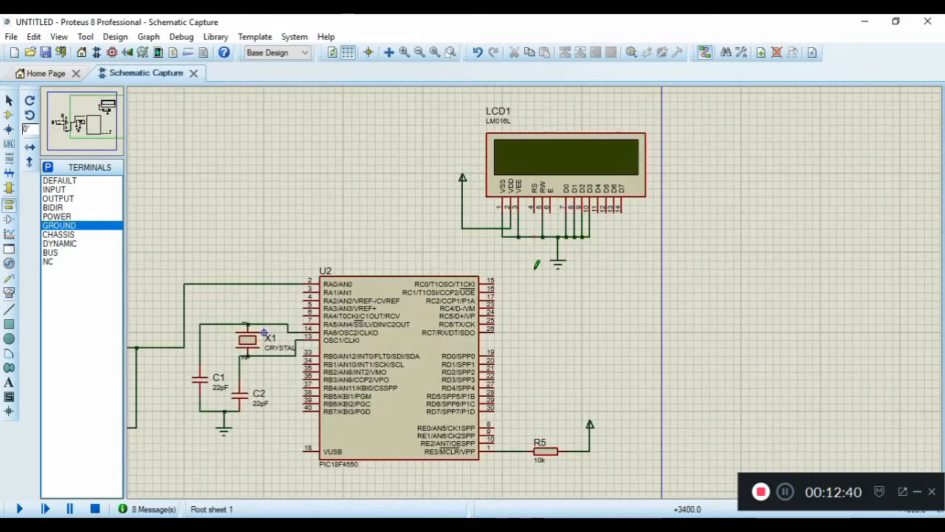
{"action": "left_click", "coordinate": [534, 210]}
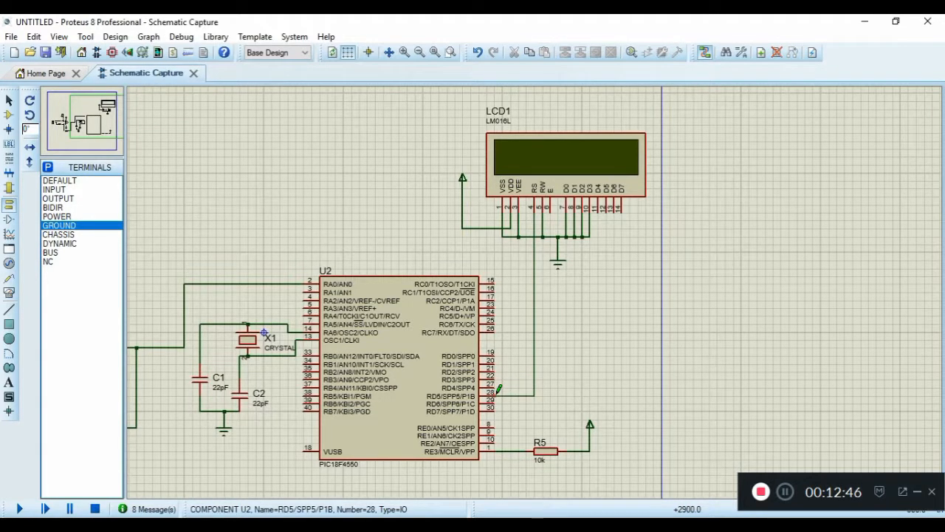
{"action": "left_click", "coordinate": [498, 384]}
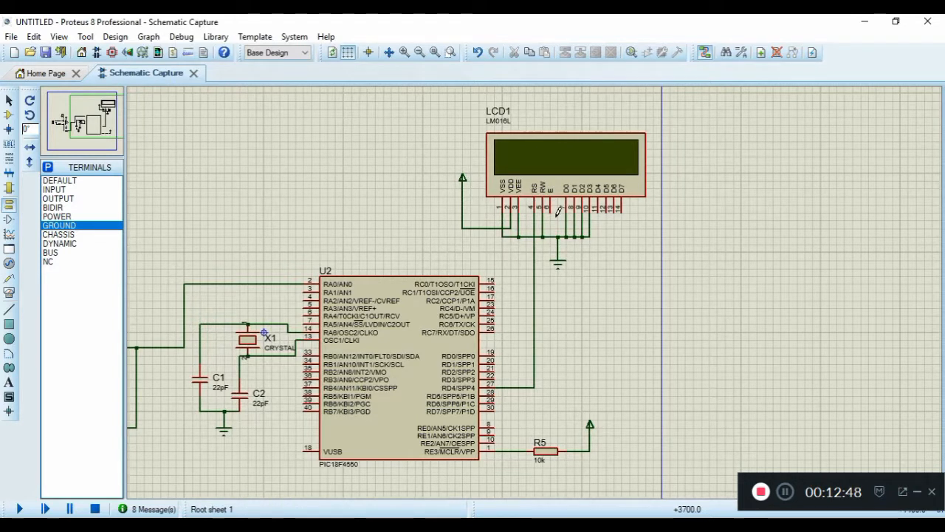
{"action": "left_click", "coordinate": [550, 209]}
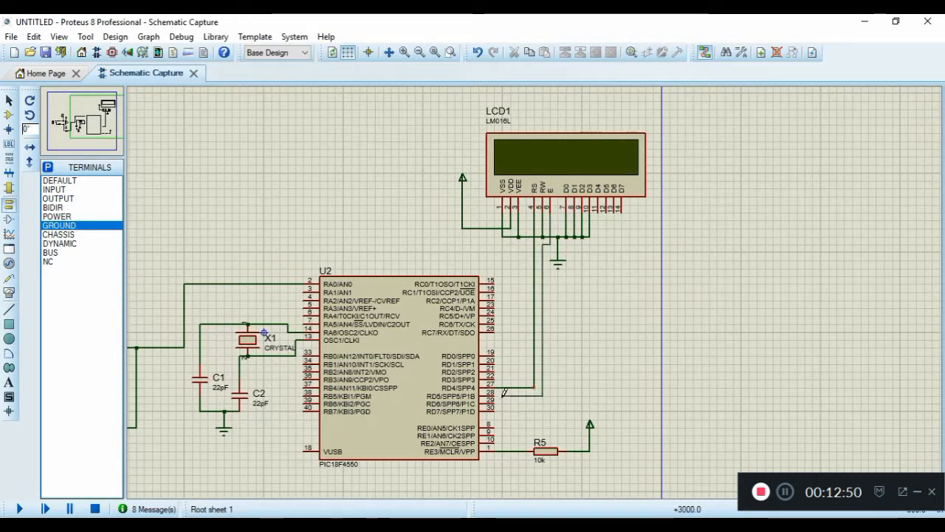
{"action": "left_click", "coordinate": [499, 391]}
- Wire the LCD's data pins D4, D5, D6 and D7 to microcontroller pins RD0, RD1, RD2 and RD3 respectively
{"action": "left_click", "coordinate": [598, 210]}
{"action": "left_click", "coordinate": [499, 355]}
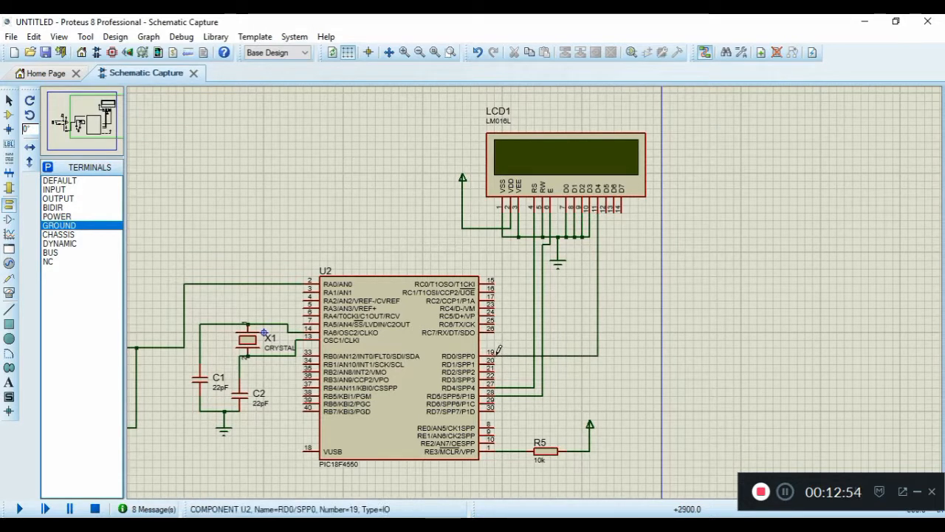
{"action": "left_click", "coordinate": [607, 210]}
{"action": "left_click", "coordinate": [499, 363]}
{"action": "left_click", "coordinate": [624, 209]}
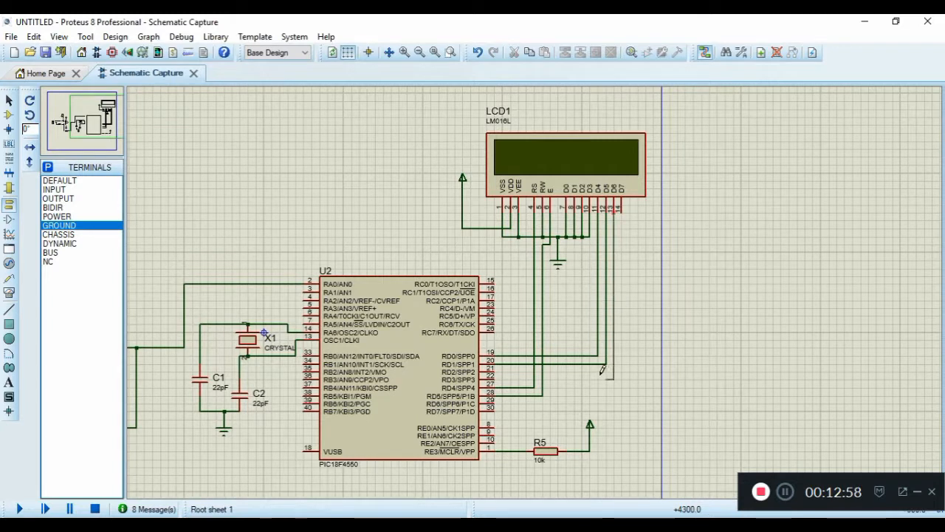
{"action": "left_click", "coordinate": [500, 370]}
{"action": "left_click", "coordinate": [622, 209]}
{"action": "left_click", "coordinate": [500, 379]}
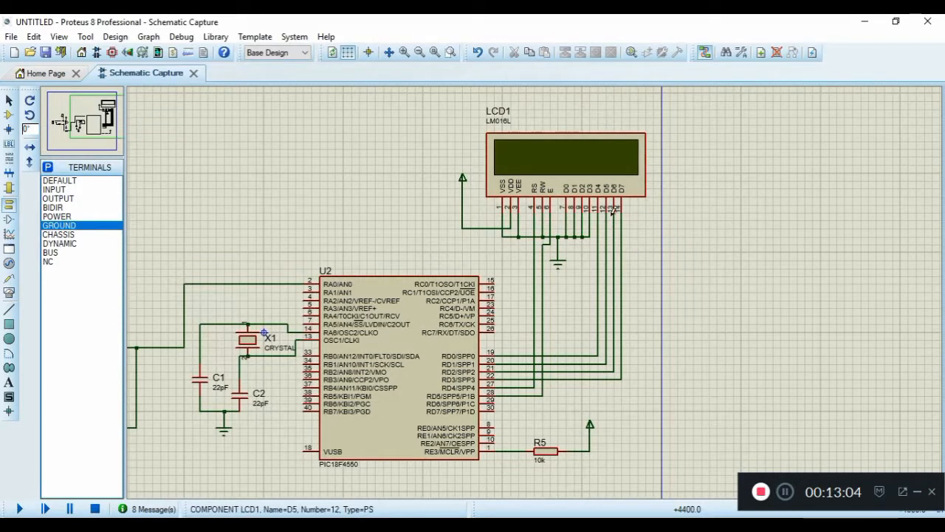
- Look over the completed schematic, then open its PCB layout and switch the layout units from metric to imperial
{"action": "scroll", "coordinate": [528, 301], "scroll_direction": "down", "scroll_amount": 1}
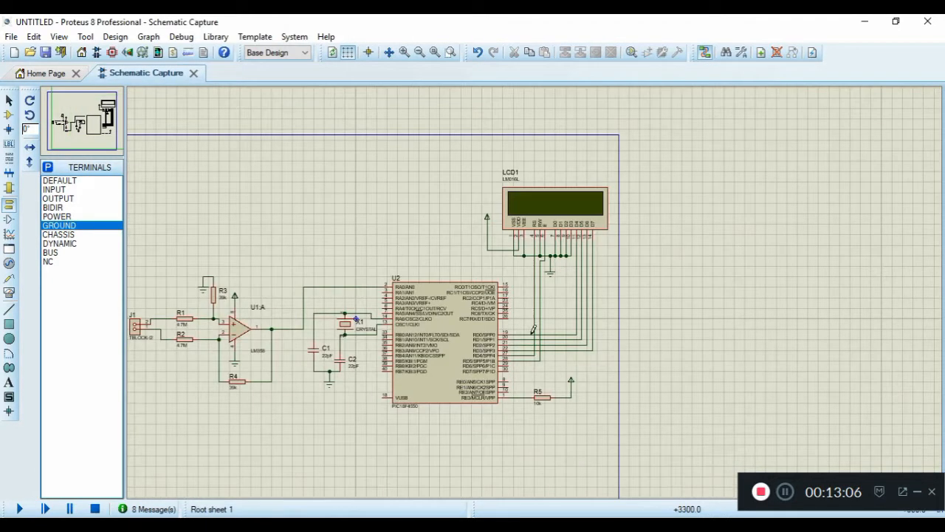
{"action": "scroll", "coordinate": [537, 354], "scroll_direction": "up", "scroll_amount": 1}
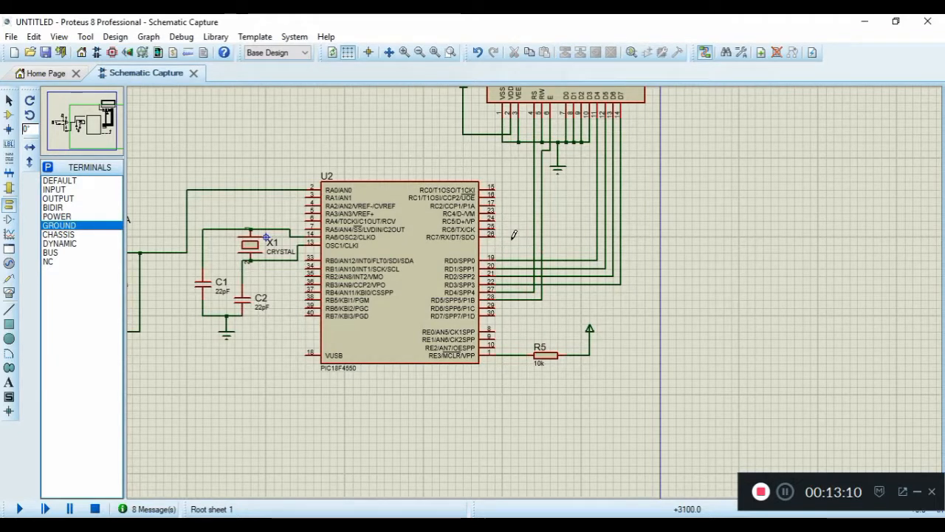
{"action": "scroll", "coordinate": [494, 215], "scroll_direction": "down", "scroll_amount": 1}
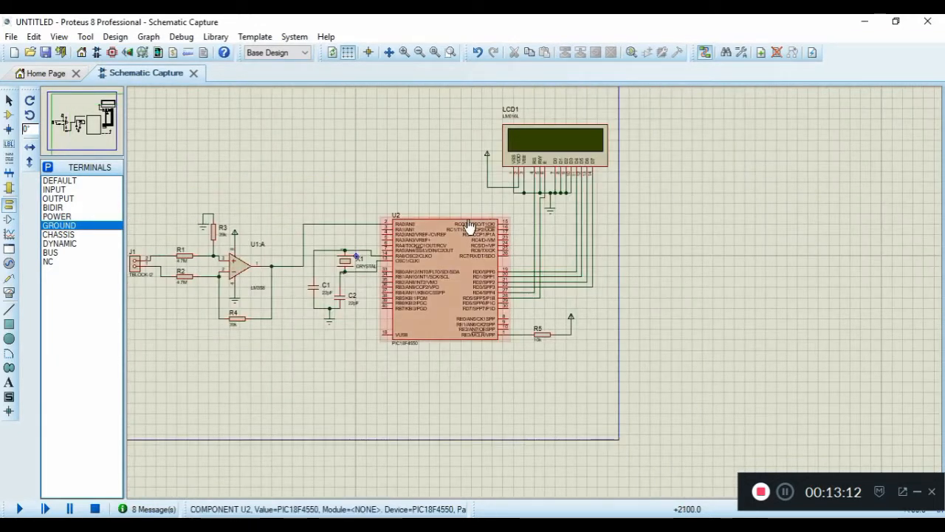
{"action": "scroll", "coordinate": [470, 225], "scroll_direction": "up", "scroll_amount": 1}
{"action": "scroll", "coordinate": [470, 227], "scroll_direction": "down", "scroll_amount": 1}
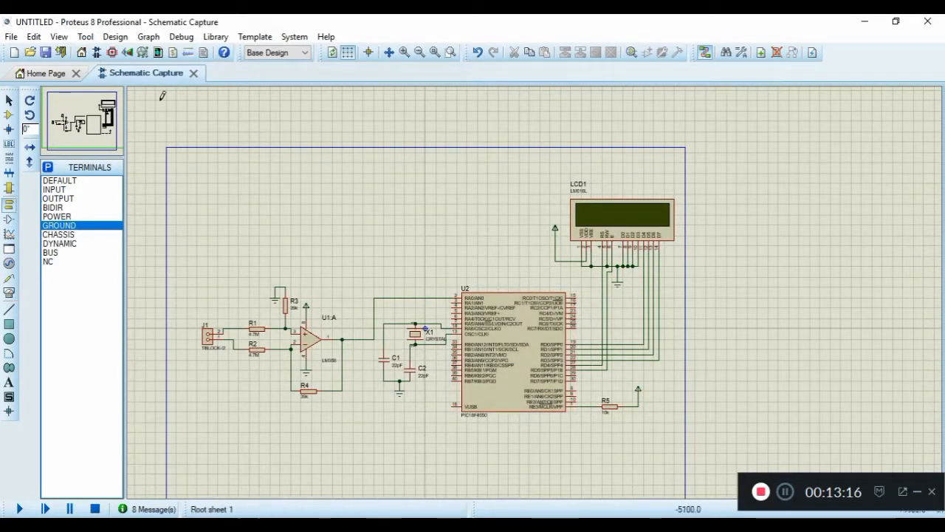
{"action": "left_click", "coordinate": [113, 52]}
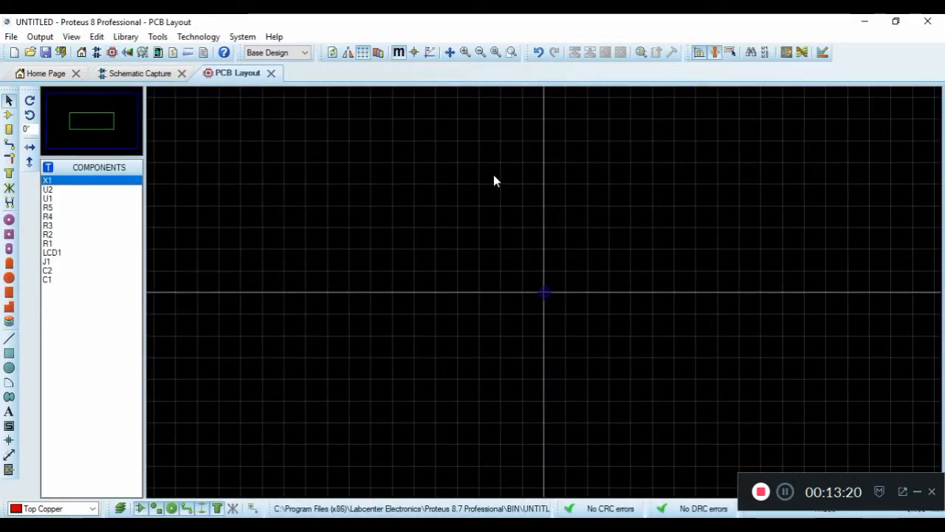
{"action": "left_click", "coordinate": [495, 55]}
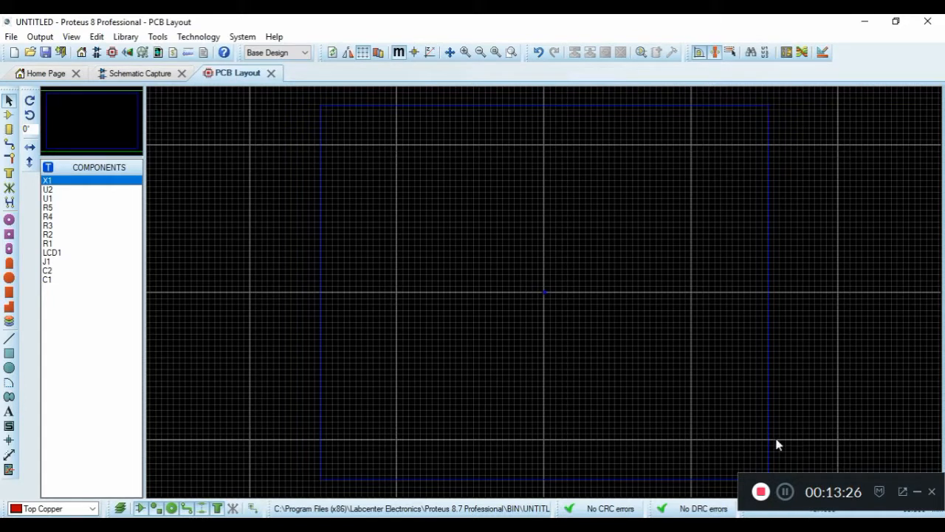
{"action": "left_click_drag", "start_coordinate": [832, 484], "coordinate": [829, 468]}
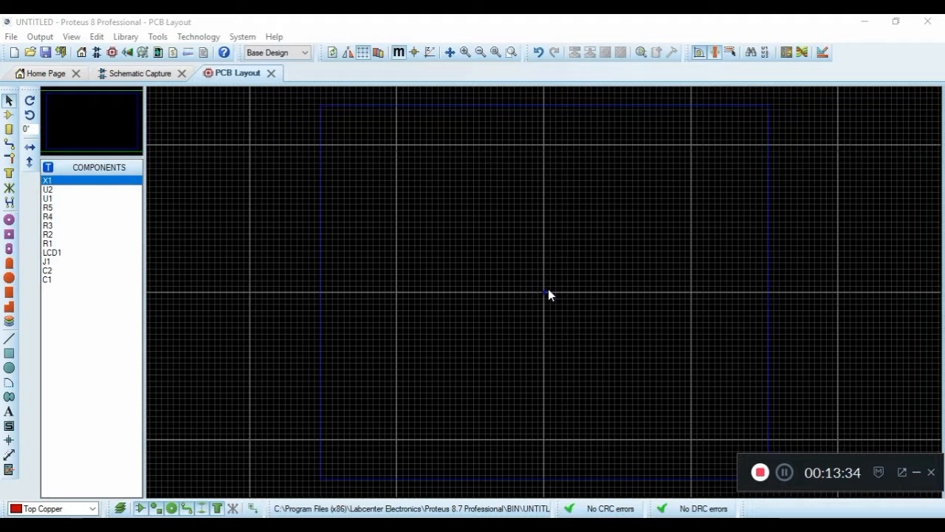
{"action": "scroll", "coordinate": [548, 291], "scroll_direction": "up", "scroll_amount": 1}
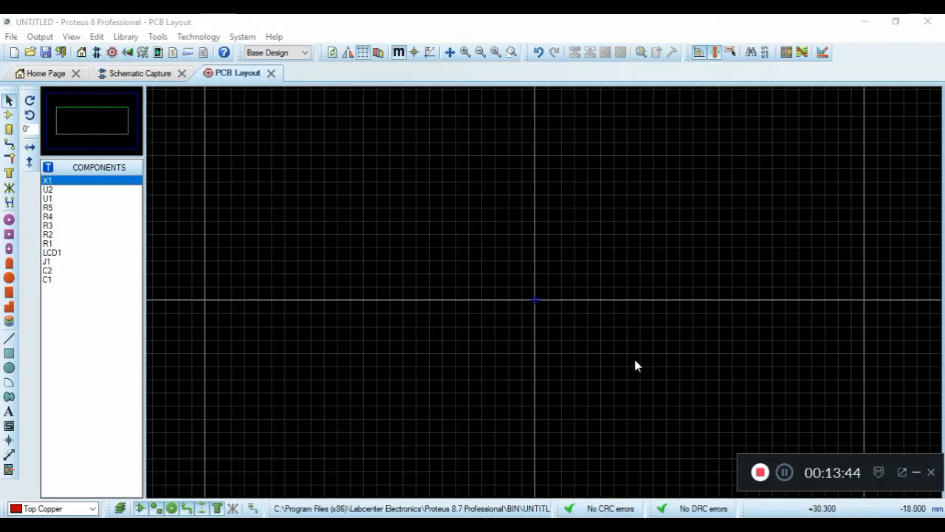
{"action": "key", "text": "m"}
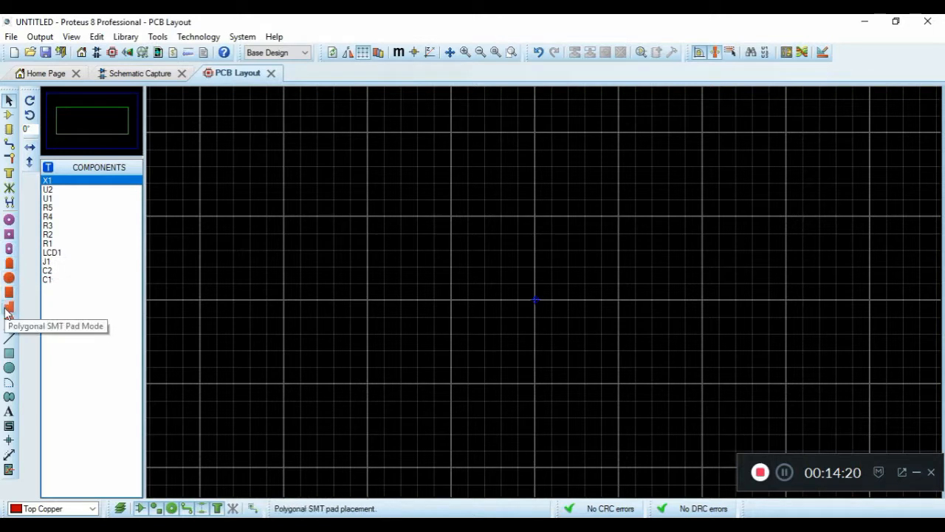
- Set the snap to 50th and draw a square Board Edge box about 3000 by 3000 th, starting at the origin
{"action": "left_click", "coordinate": [9, 358]}
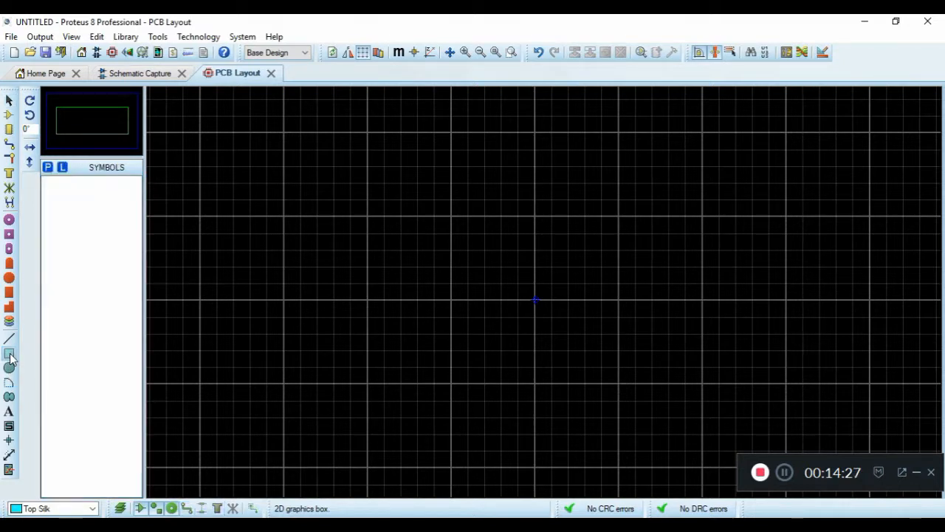
{"action": "left_click", "coordinate": [90, 508]}
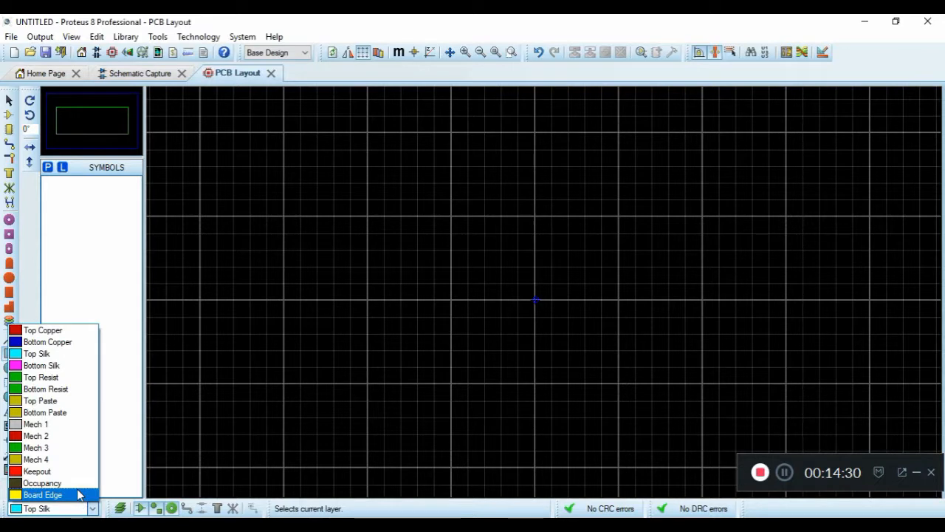
{"action": "left_click", "coordinate": [79, 495]}
{"action": "scroll", "coordinate": [545, 289], "scroll_direction": "up", "scroll_amount": 2}
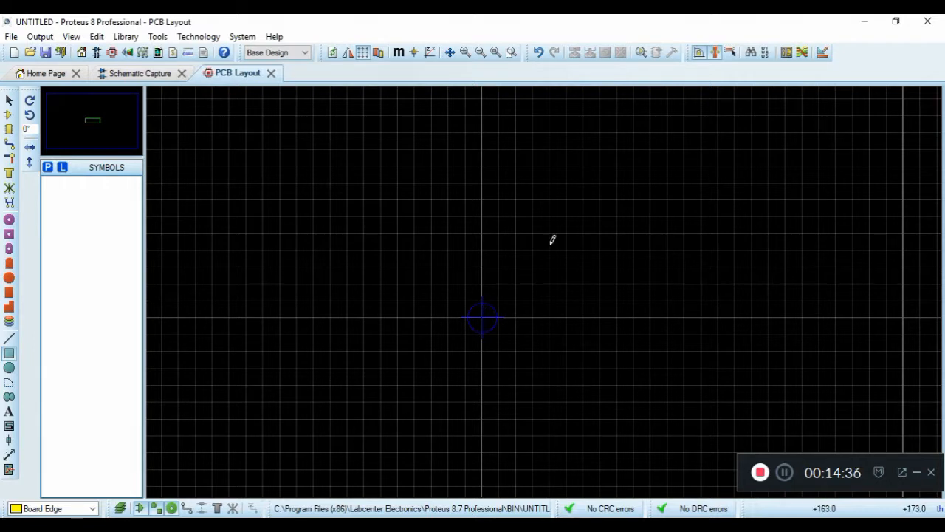
{"action": "scroll", "coordinate": [553, 239], "scroll_direction": "down", "scroll_amount": 1}
{"action": "scroll", "coordinate": [549, 256], "scroll_direction": "down", "scroll_amount": 1}
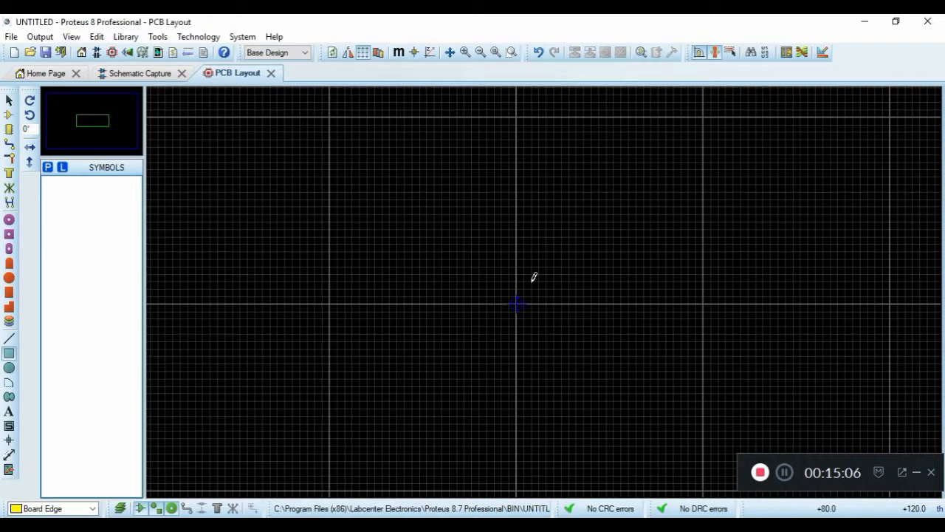
{"action": "left_click", "coordinate": [70, 37]}
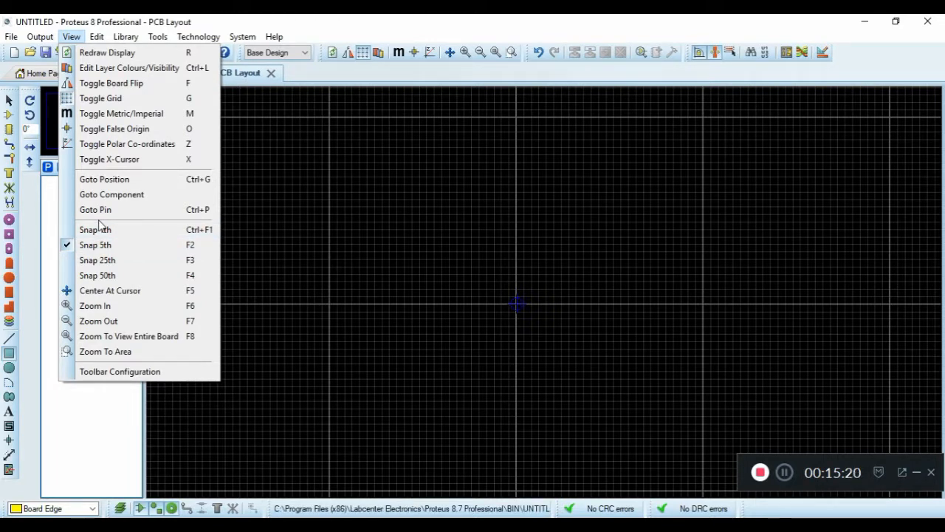
{"action": "left_click", "coordinate": [115, 276]}
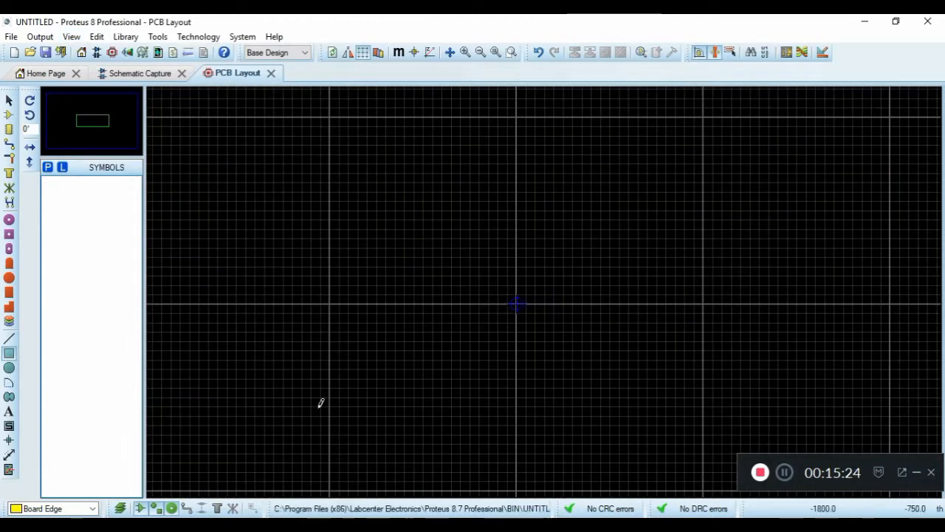
{"action": "key", "text": "F6"}
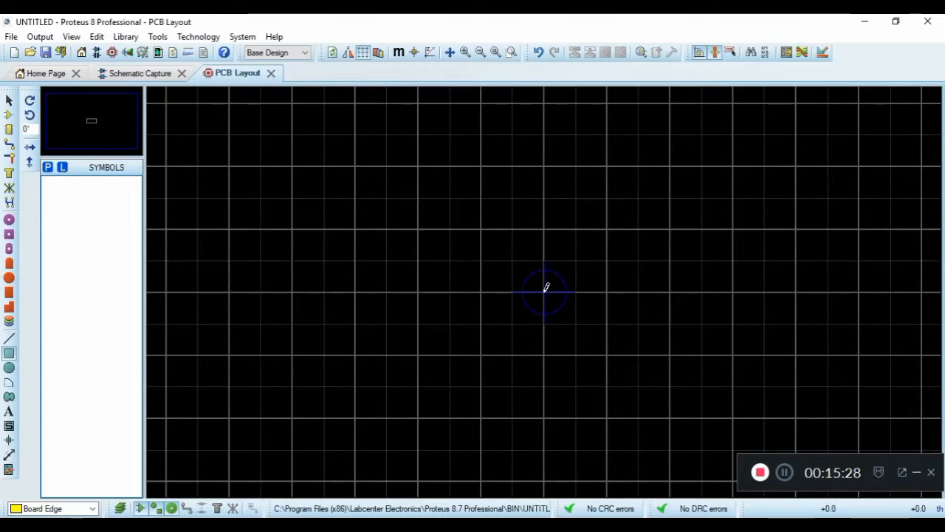
{"action": "left_click_drag", "start_coordinate": [547, 286], "coordinate": [886, 91]}
{"action": "scroll", "coordinate": [629, 236], "scroll_direction": "down", "scroll_amount": 1}
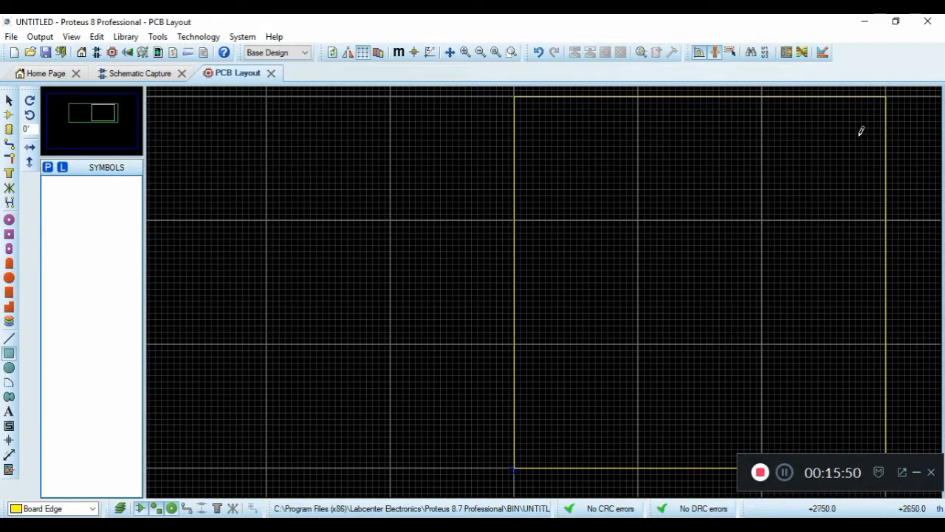
{"action": "key", "text": "F7"}
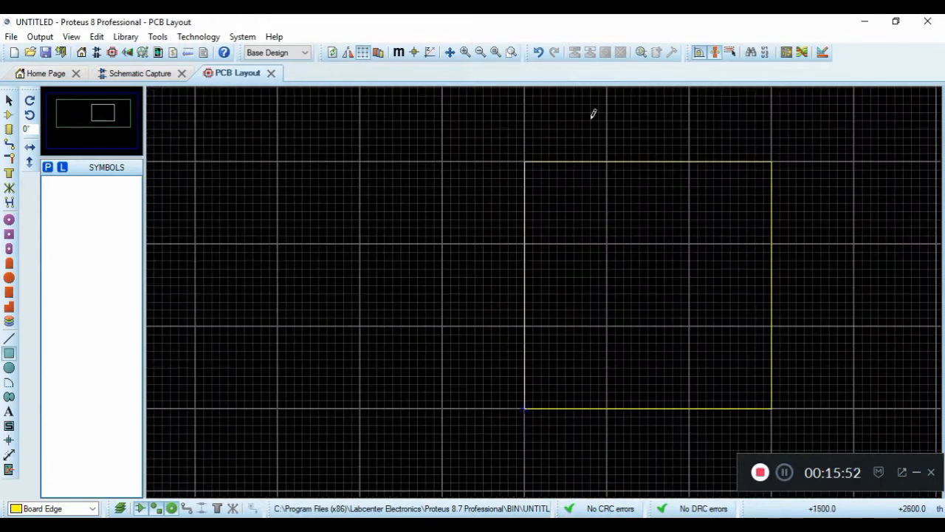
{"action": "left_click", "coordinate": [497, 53]}
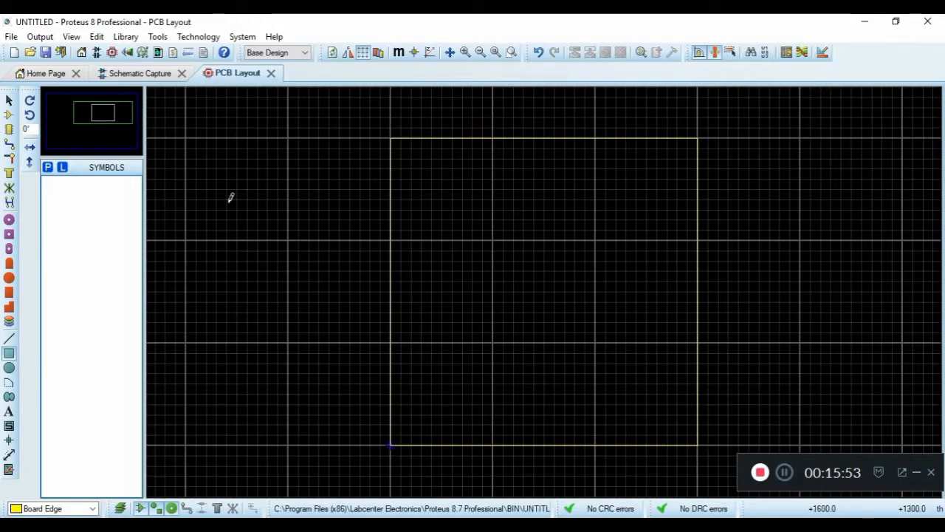
- Place the U2 (PIC18F4550) footprint horizontally near the middle of the board outline
{"action": "left_click", "coordinate": [9, 114]}
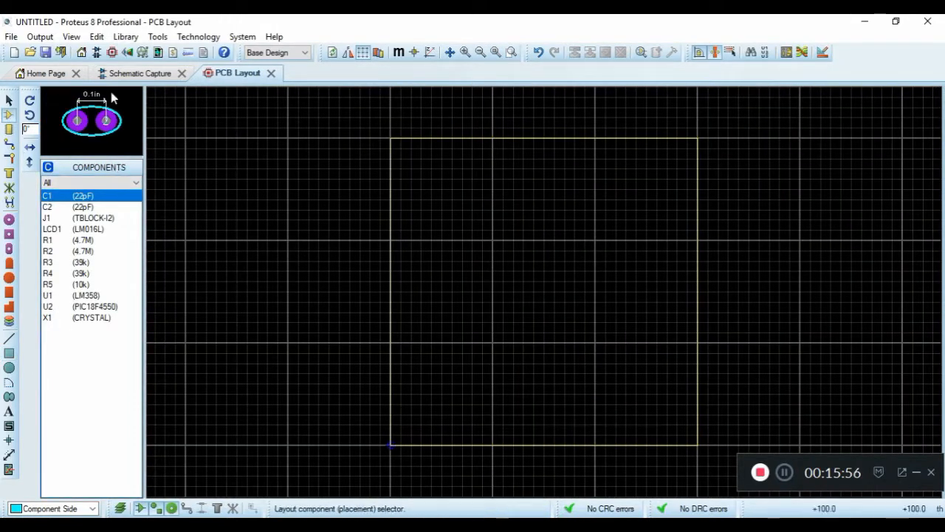
{"action": "left_click", "coordinate": [126, 73]}
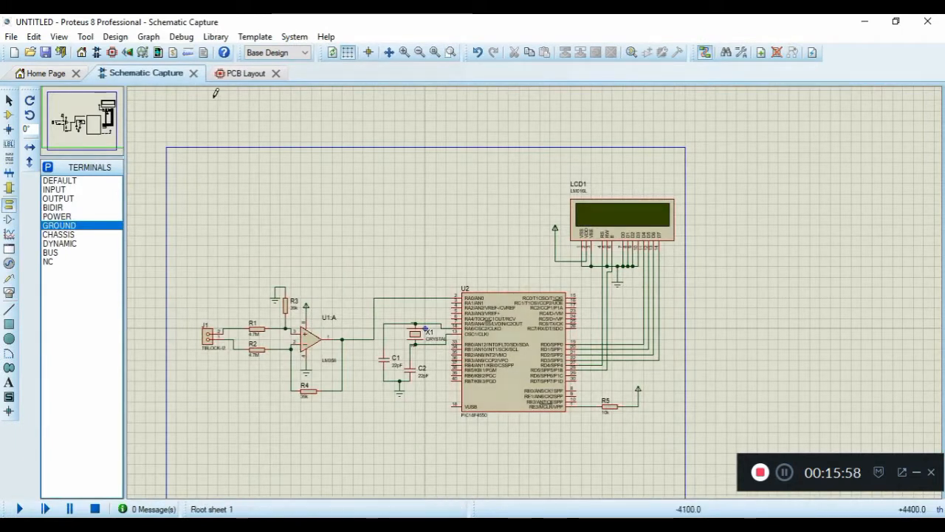
{"action": "left_click", "coordinate": [239, 76]}
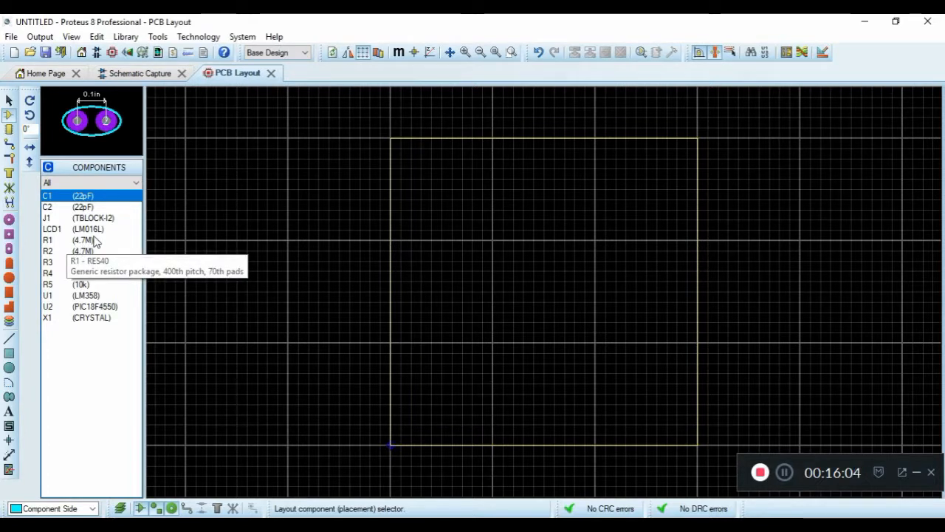
{"action": "left_click", "coordinate": [101, 307]}
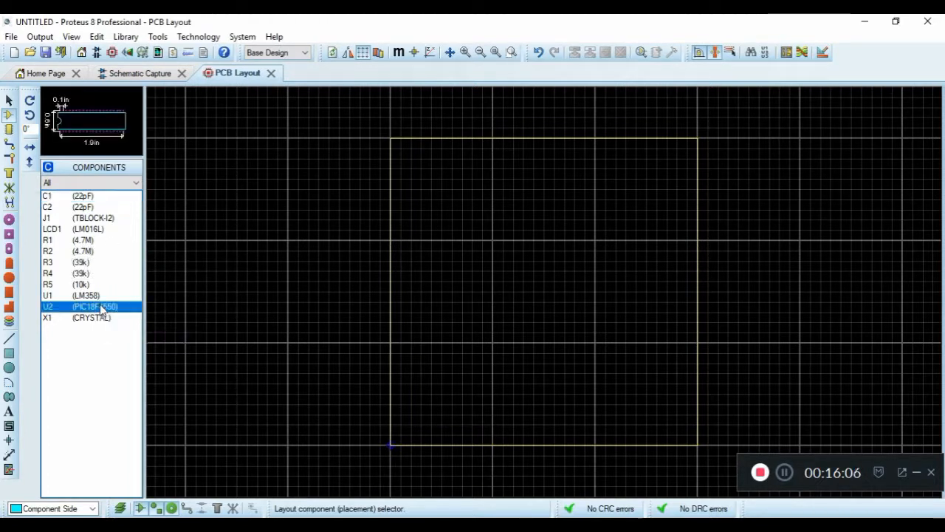
{"action": "scroll", "coordinate": [549, 298], "scroll_direction": "up", "scroll_amount": 2}
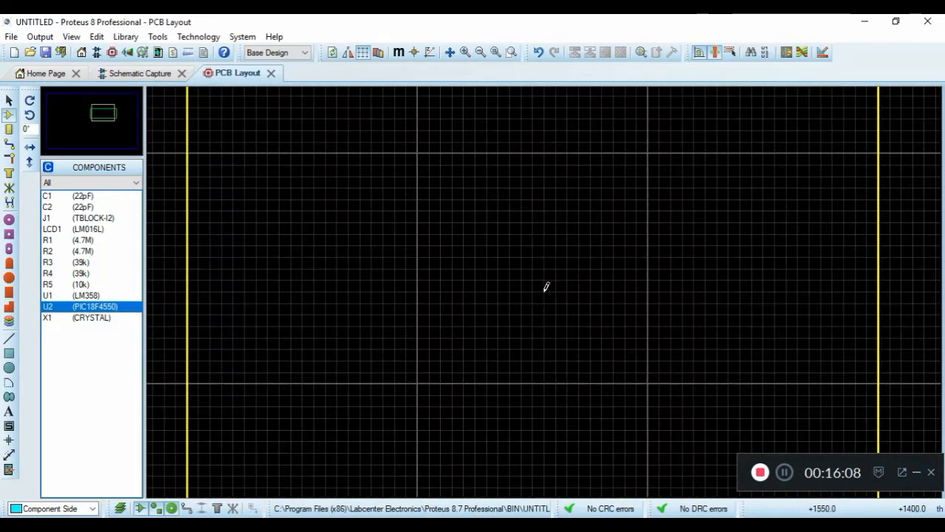
{"action": "scroll", "coordinate": [535, 288], "scroll_direction": "down", "scroll_amount": 2}
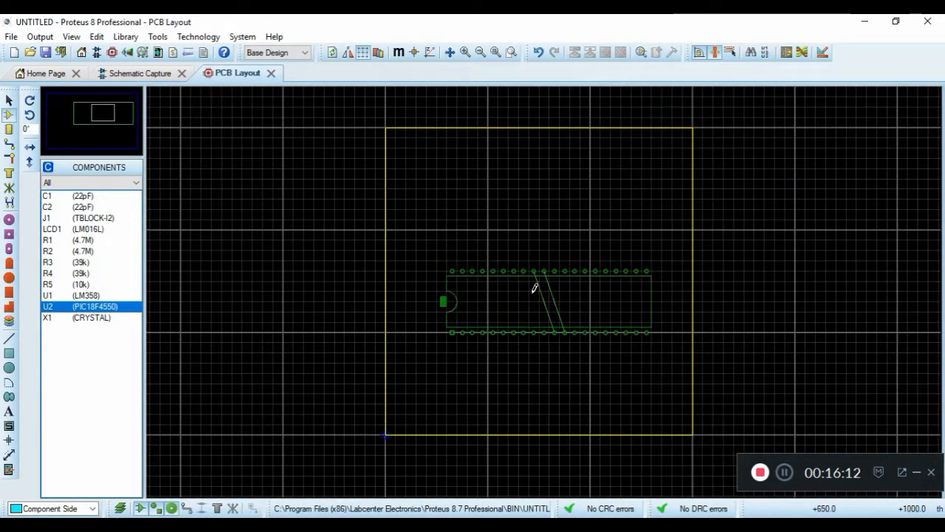
{"action": "left_click", "coordinate": [530, 282]}
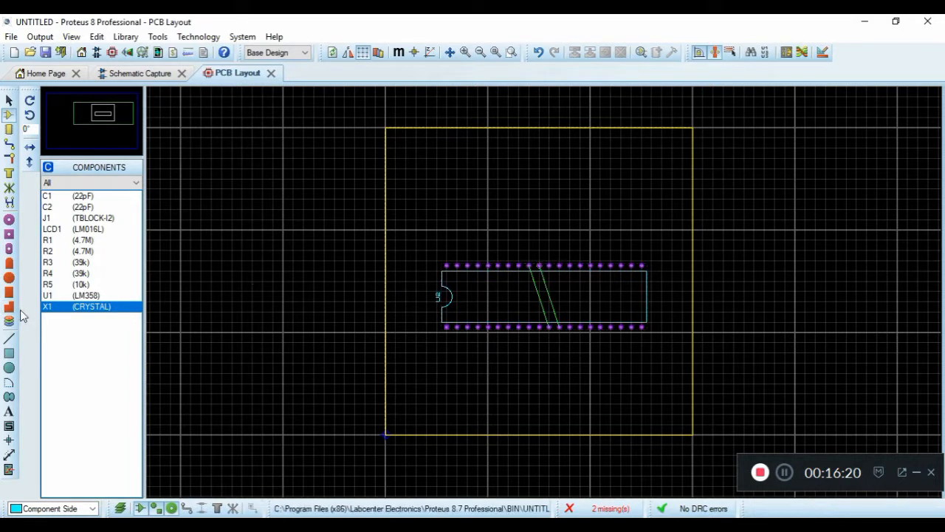
{"action": "left_click", "coordinate": [79, 230]}
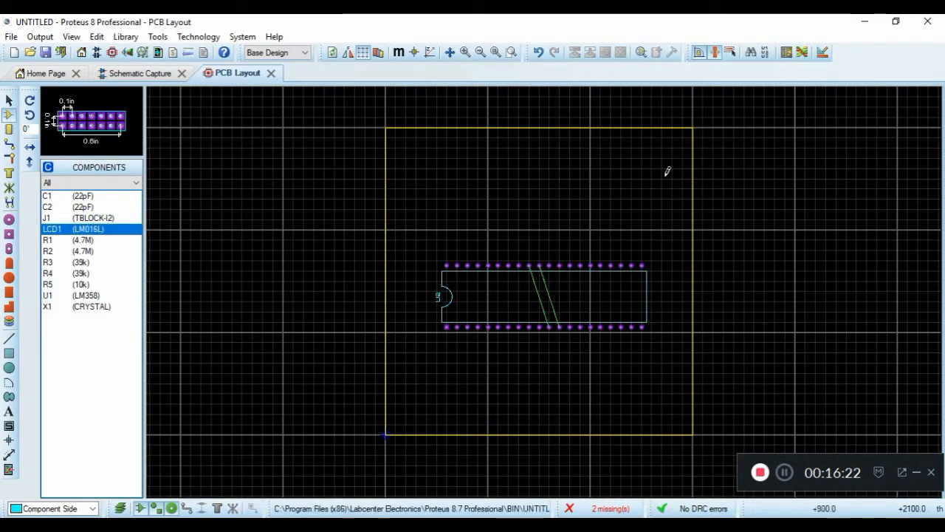
{"action": "left_click", "coordinate": [532, 179]}
{"action": "left_click", "coordinate": [531, 179]}
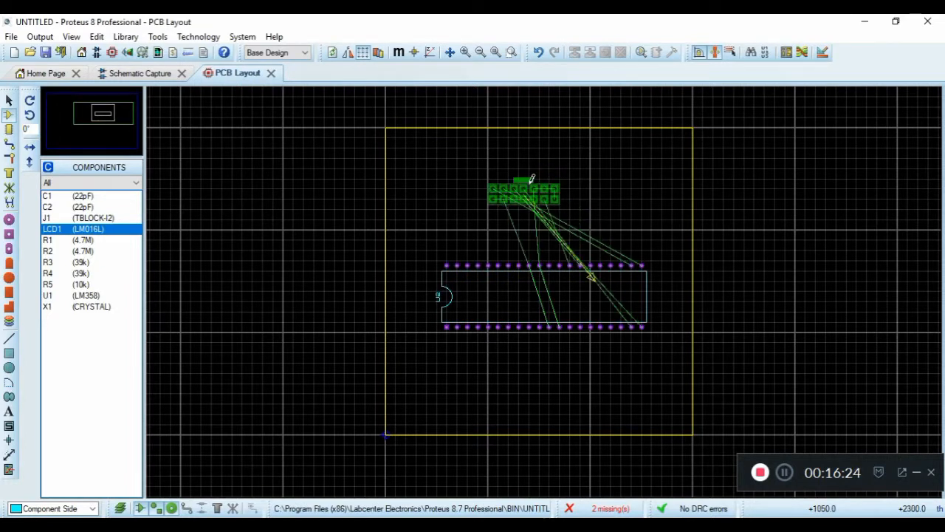
{"action": "scroll", "coordinate": [532, 179], "scroll_direction": "up", "scroll_amount": 2}
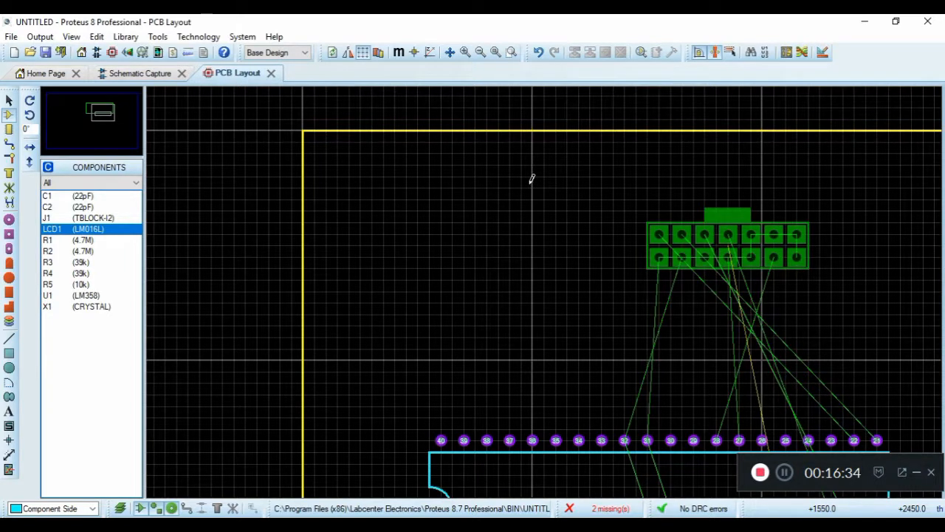
{"action": "key", "text": "Escape"}
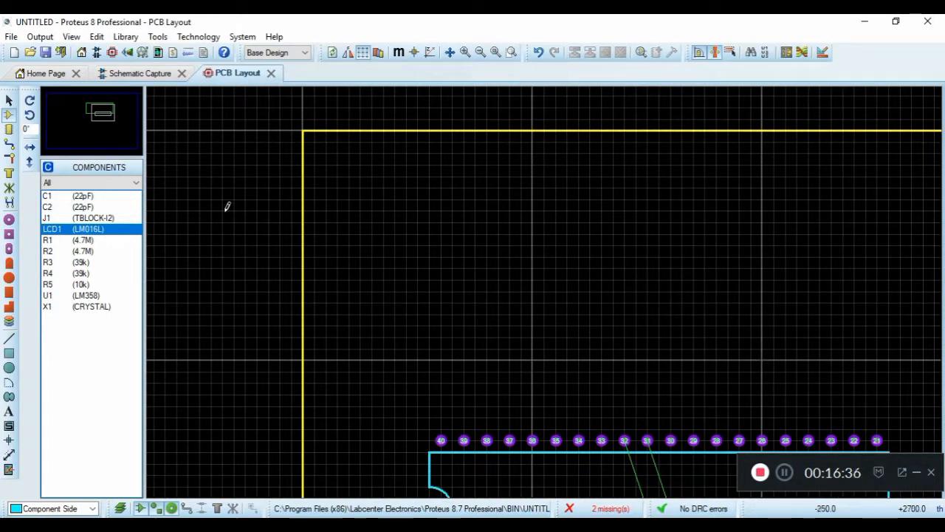
- In the schematic, open the packaging of LCD1 (LM016L) and delete its CONN-DIL14 package
{"action": "left_click", "coordinate": [135, 73]}
{"action": "scroll", "coordinate": [667, 236], "scroll_direction": "up", "scroll_amount": 2}
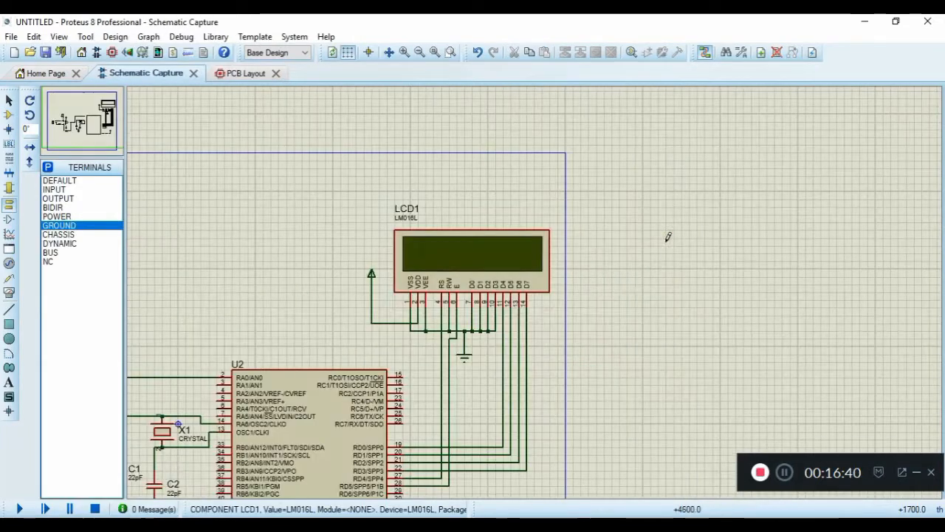
{"action": "right_click", "coordinate": [452, 263]}
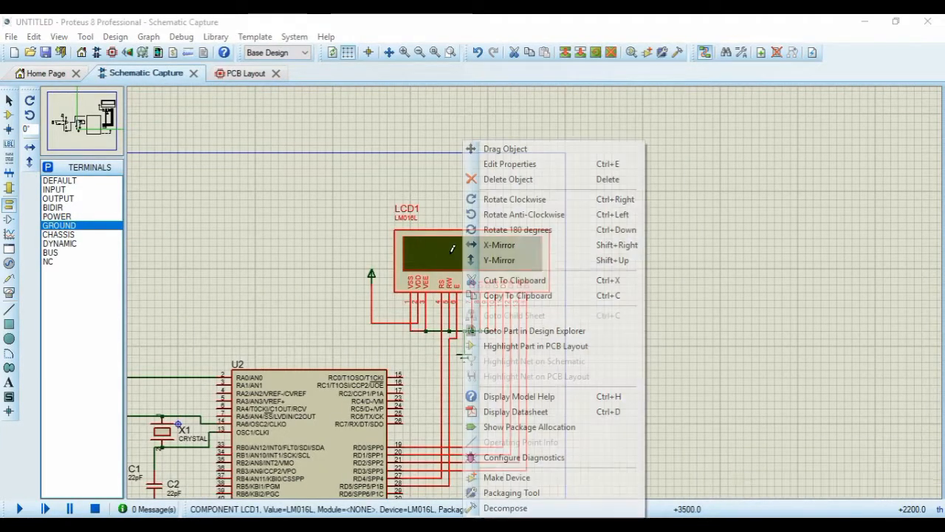
{"action": "left_click", "coordinate": [544, 494]}
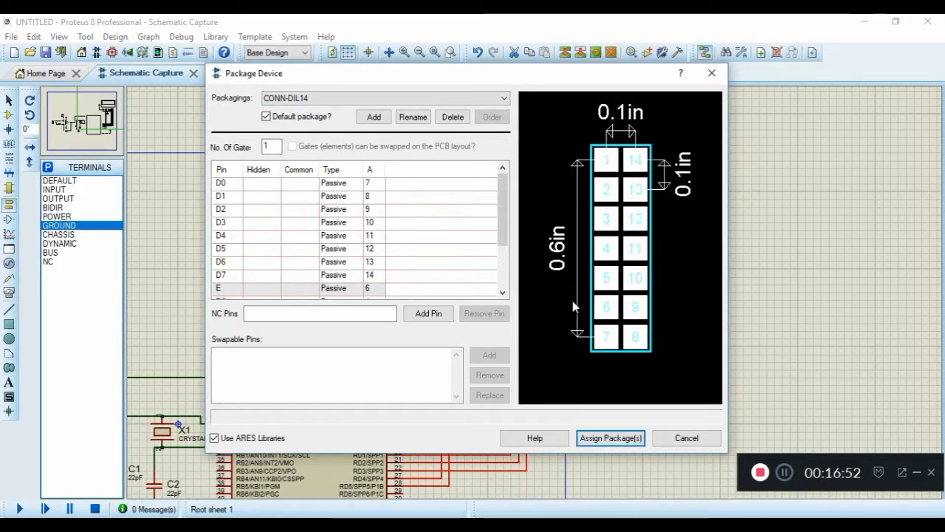
{"action": "left_click", "coordinate": [466, 120]}
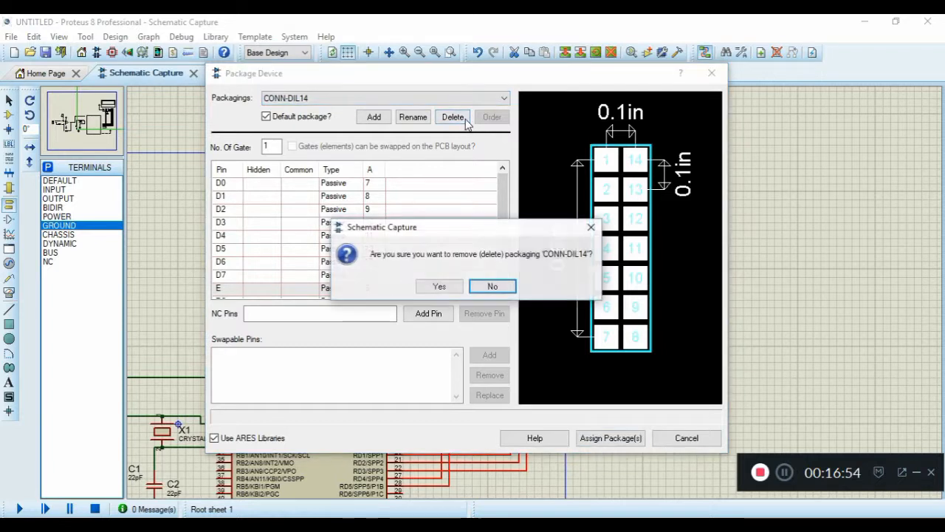
{"action": "left_click", "coordinate": [435, 290]}
{"action": "left_click", "coordinate": [437, 288]}
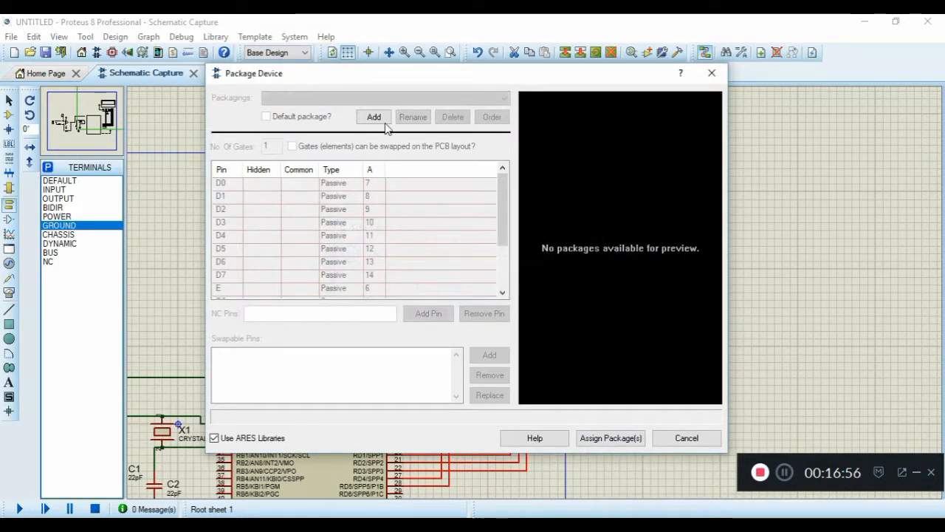
- Search the package library for 16x2 and cancel the packaging changes for LCD1
{"action": "left_click", "coordinate": [385, 122]}
{"action": "type", "text": "16x"}
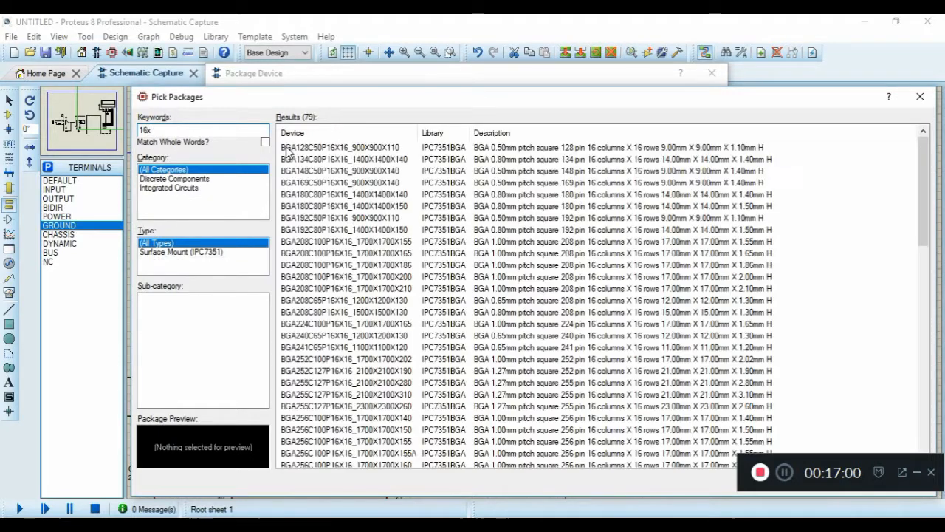
{"action": "type", "text": "2"}
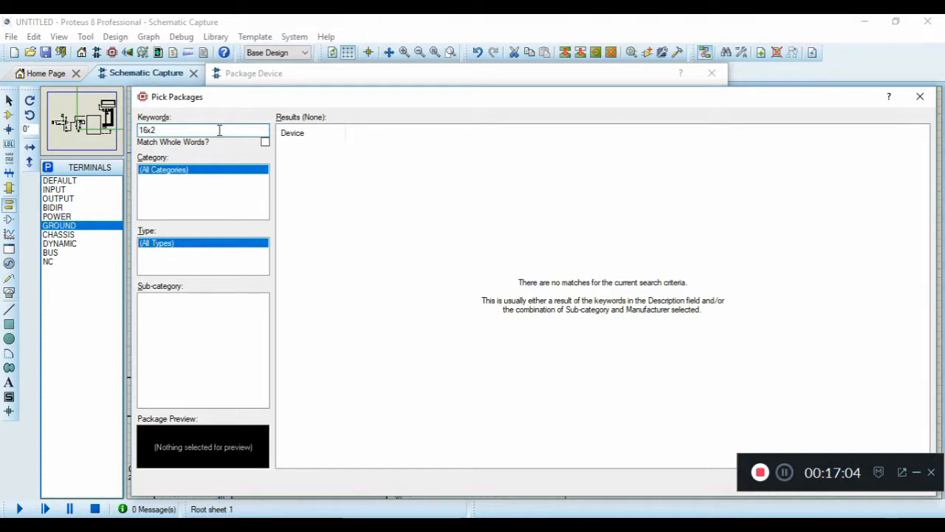
{"action": "key", "text": "Escape"}
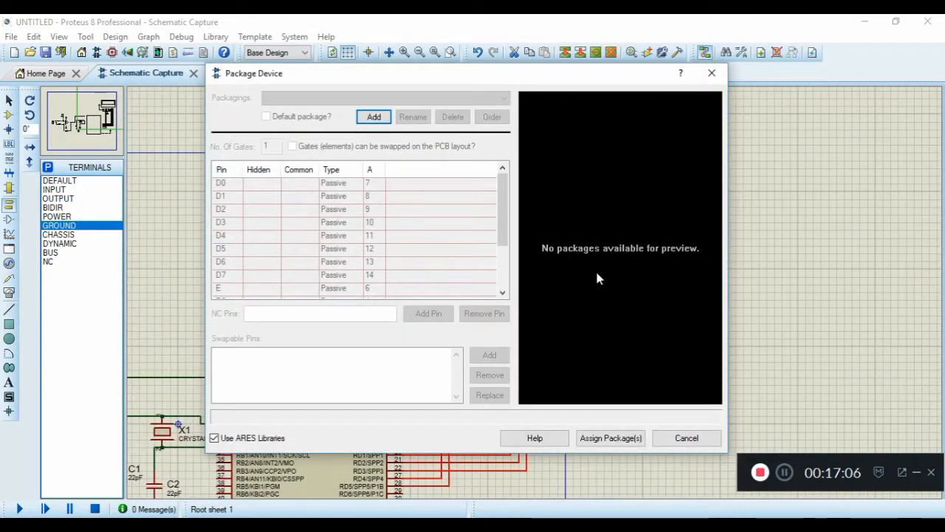
{"action": "left_click", "coordinate": [674, 437]}
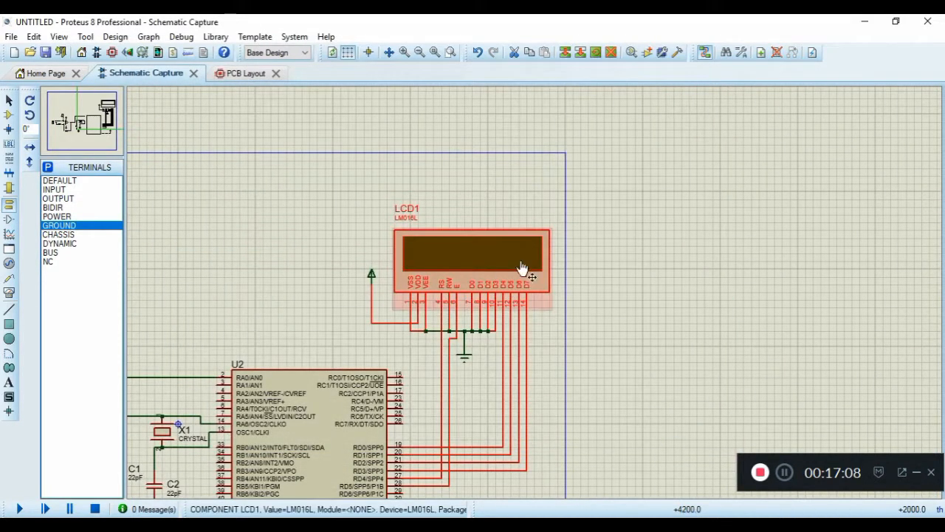
- Return to the PCB layout and set a new coordinate origin in the empty area above the board, at about X 1000, Y 3950 th
{"action": "left_click", "coordinate": [249, 74]}
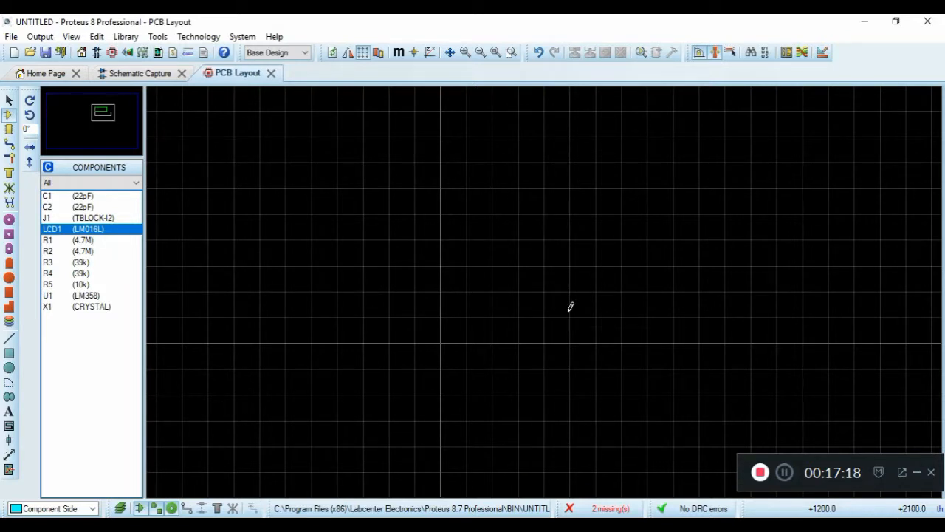
{"action": "scroll", "coordinate": [570, 306], "scroll_direction": "down", "scroll_amount": 1}
{"action": "scroll", "coordinate": [523, 302], "scroll_direction": "up", "scroll_amount": 1}
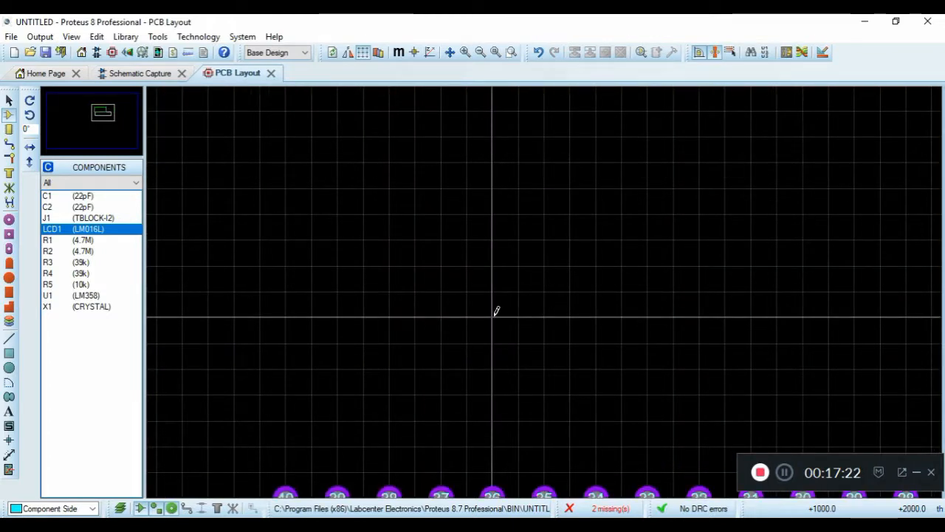
{"action": "scroll", "coordinate": [555, 148], "scroll_direction": "down", "scroll_amount": 2}
{"action": "scroll", "coordinate": [618, 187], "scroll_direction": "down", "scroll_amount": 1}
{"action": "scroll", "coordinate": [534, 251], "scroll_direction": "up", "scroll_amount": 1}
{"action": "scroll", "coordinate": [455, 136], "scroll_direction": "down", "scroll_amount": 1}
{"action": "scroll", "coordinate": [547, 286], "scroll_direction": "up", "scroll_amount": 2}
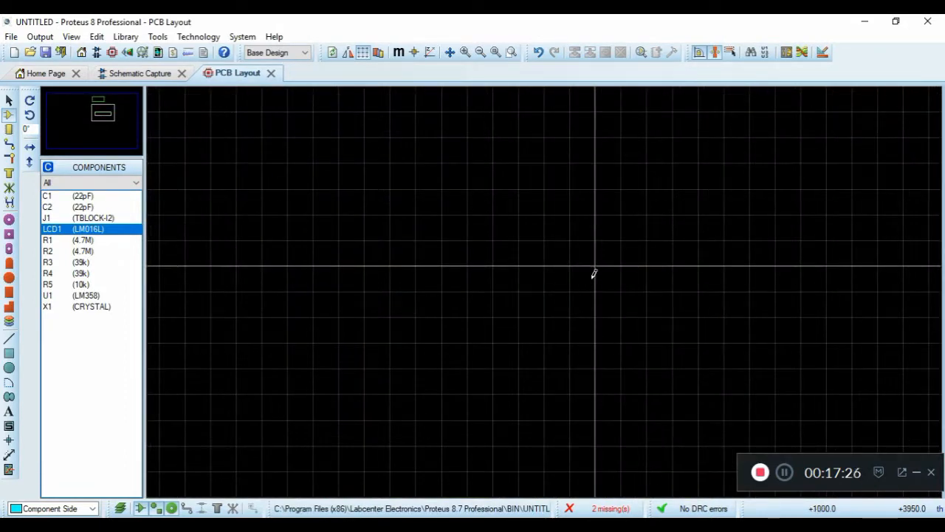
{"action": "key", "text": "o"}
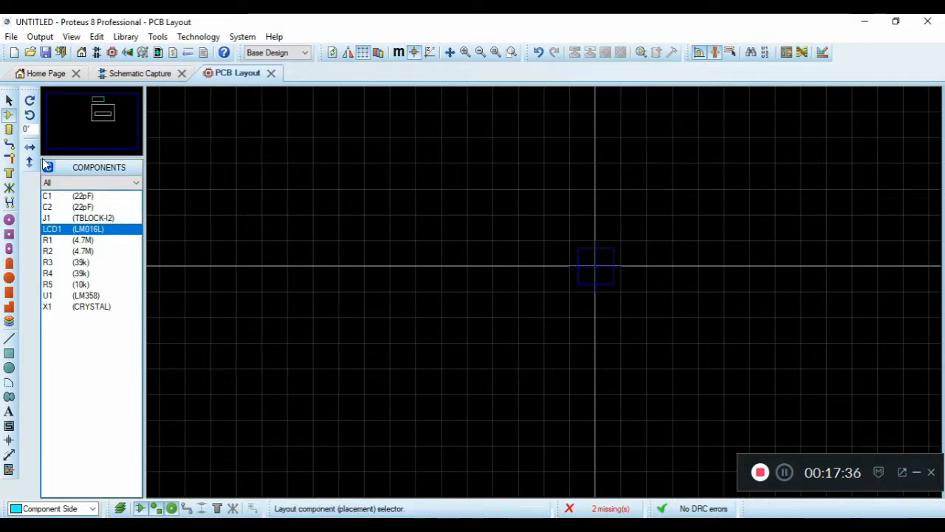
- Place a horizontal row of 15 square S-80-40 through-hole pads at 100 th spacing, starting at the origin
{"action": "left_click", "coordinate": [9, 235]}
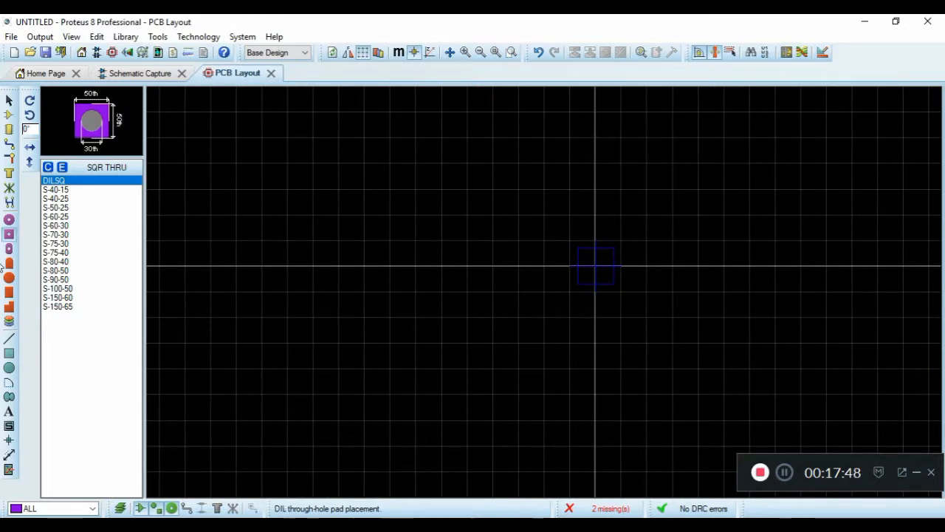
{"action": "left_click", "coordinate": [59, 261]}
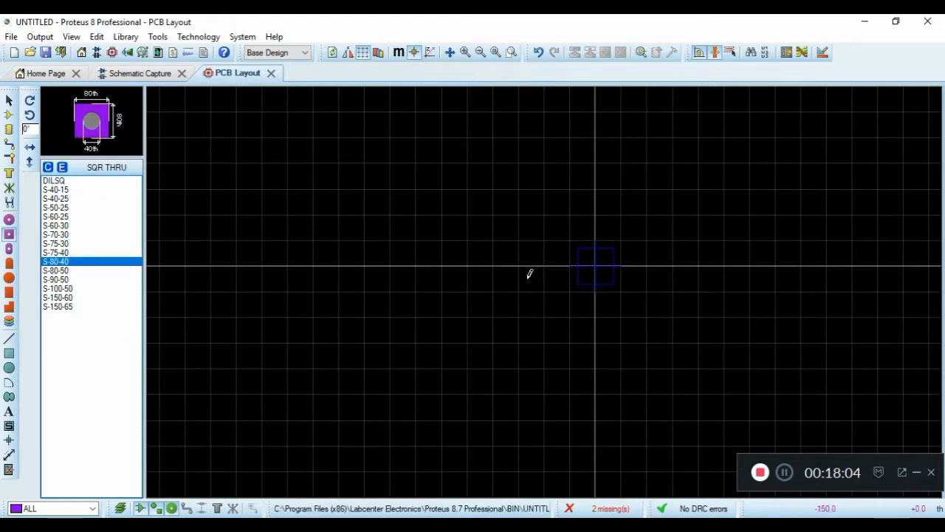
{"action": "left_click", "coordinate": [595, 266]}
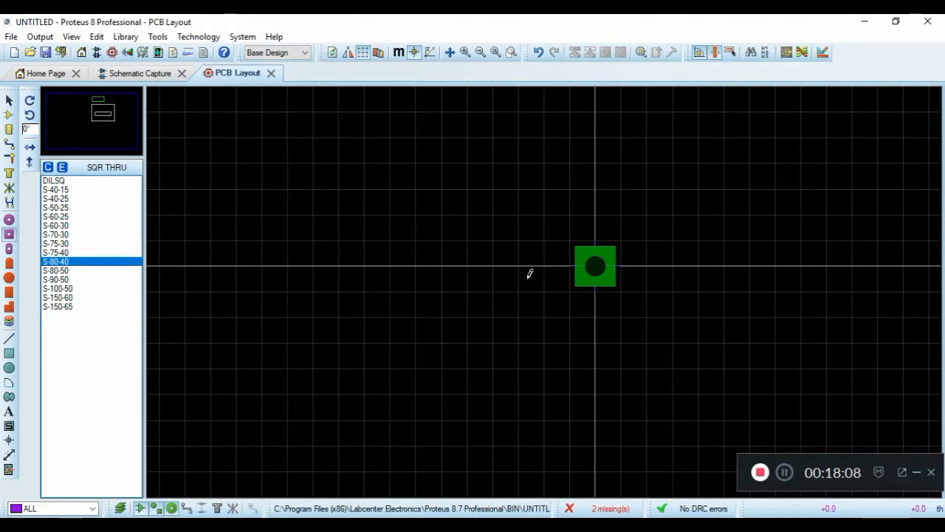
{"action": "left_click", "coordinate": [603, 263]}
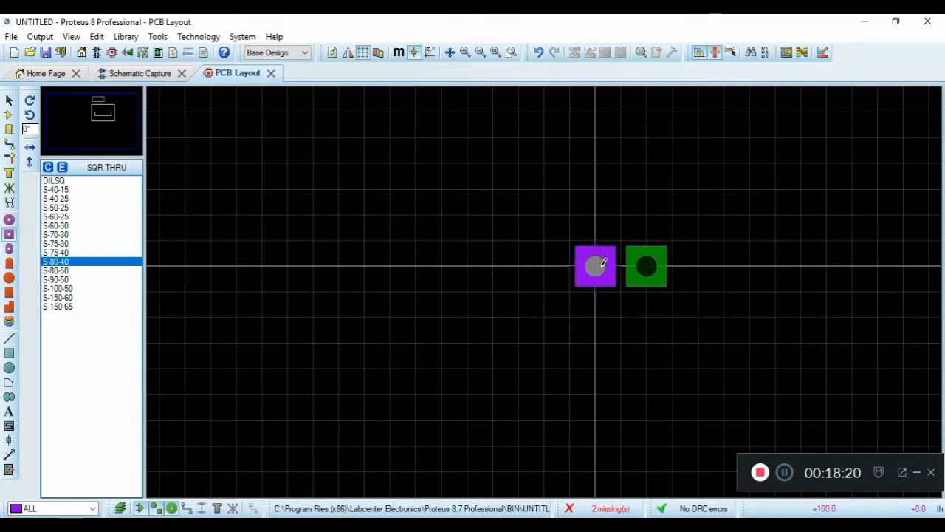
{"action": "left_click", "coordinate": [647, 264]}
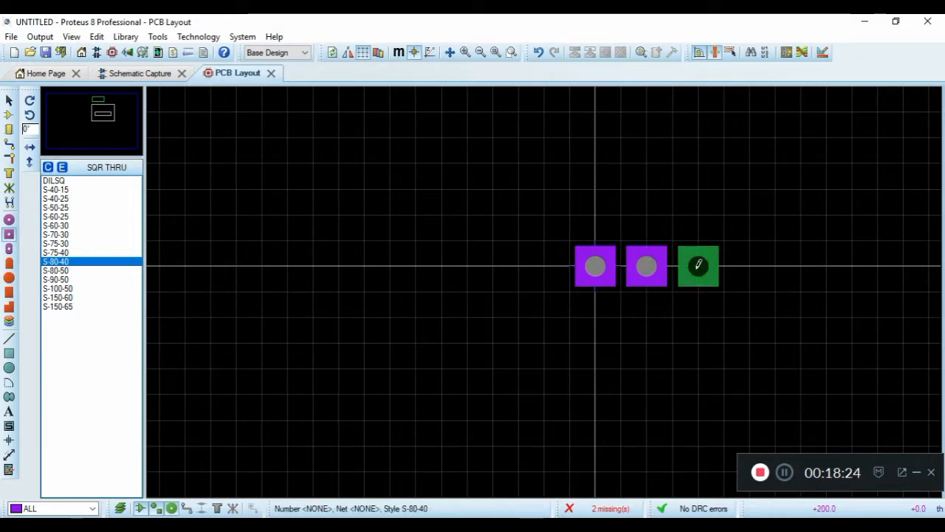
{"action": "left_click", "coordinate": [698, 264]}
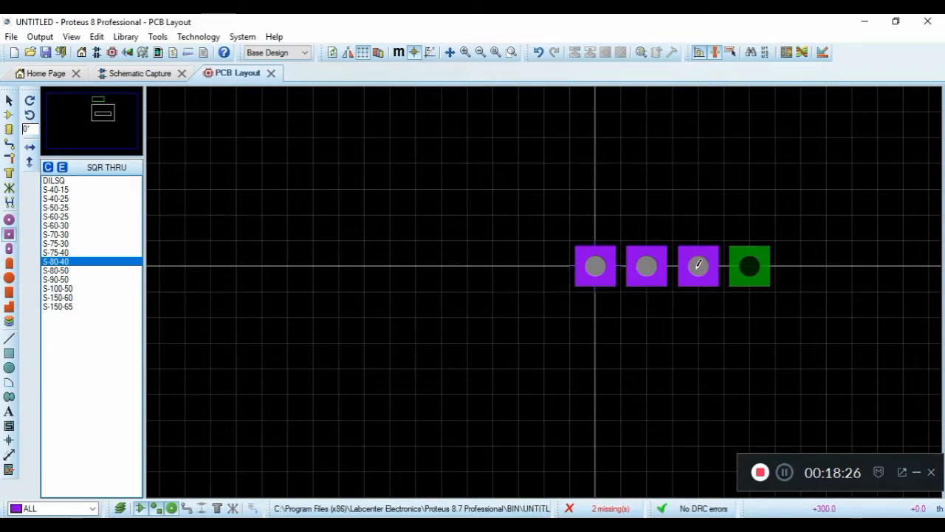
{"action": "left_click", "coordinate": [750, 262]}
{"action": "left_click", "coordinate": [800, 258]}
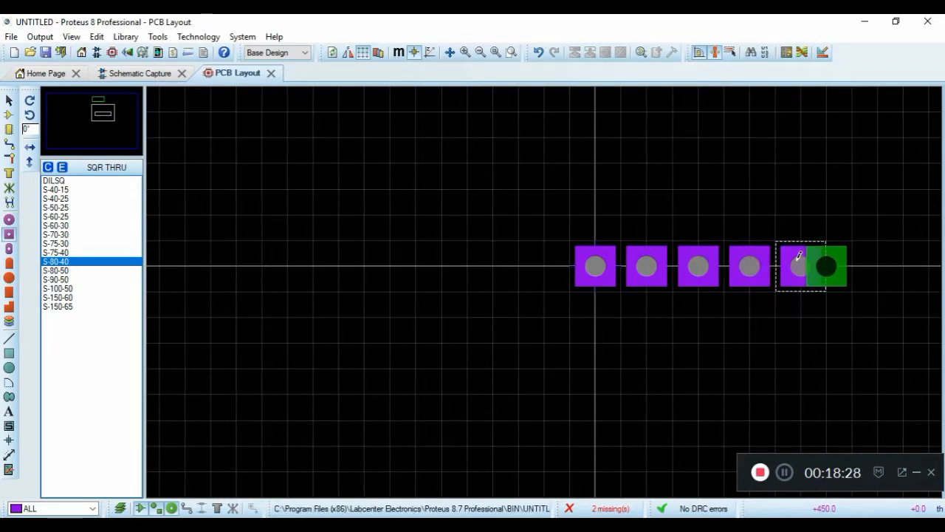
{"action": "left_click", "coordinate": [851, 258]}
{"action": "left_click", "coordinate": [902, 257]}
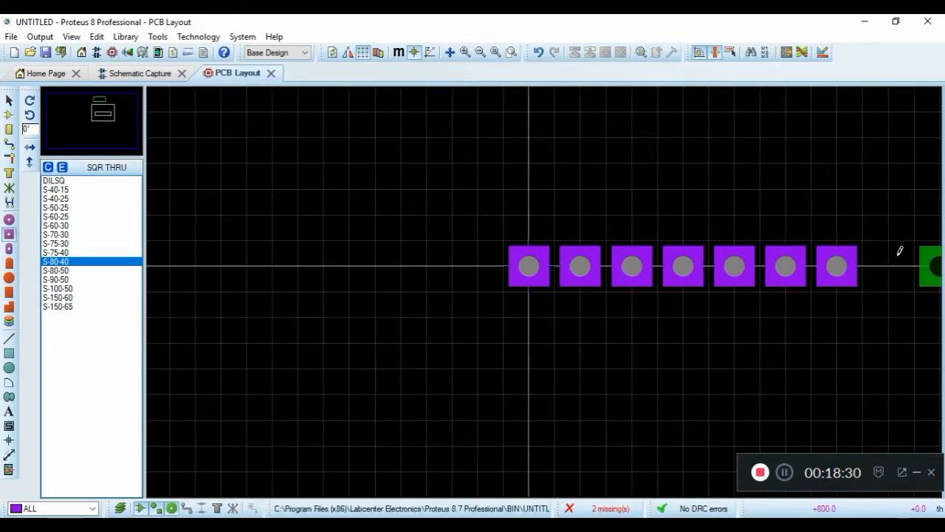
{"action": "left_click", "coordinate": [889, 257]}
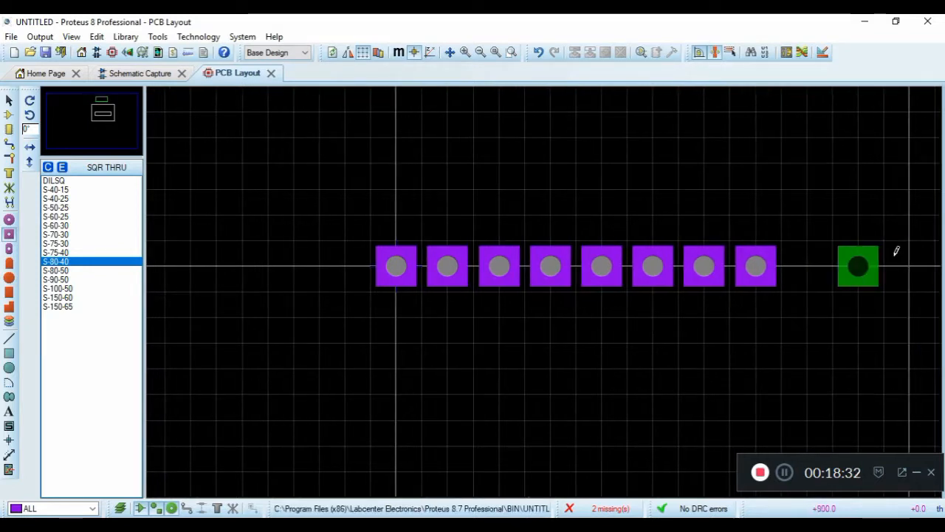
{"action": "left_click", "coordinate": [806, 261]}
{"action": "left_click", "coordinate": [857, 260]}
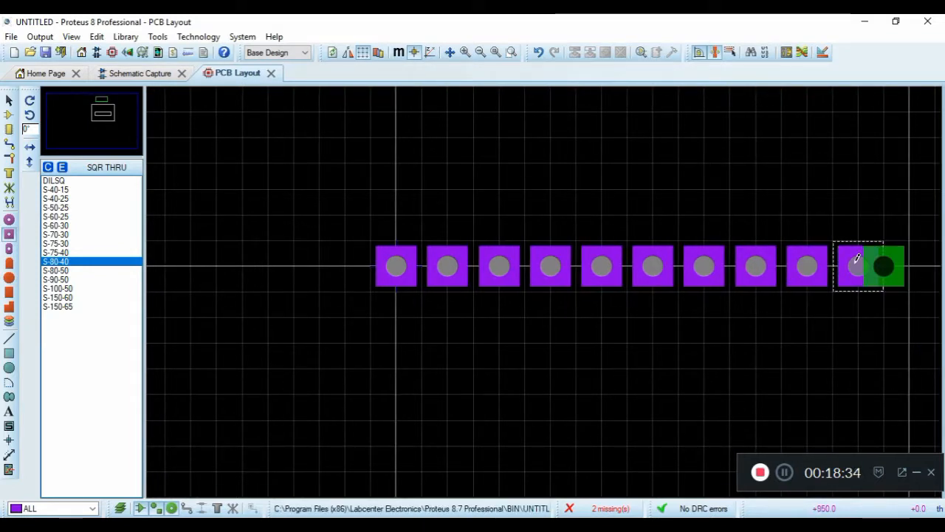
{"action": "left_click", "coordinate": [910, 253]}
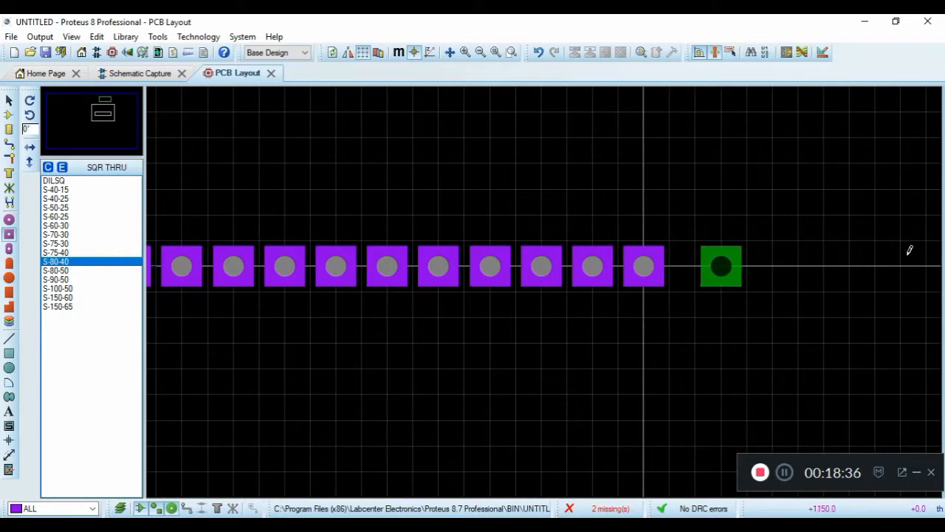
{"action": "left_click", "coordinate": [694, 254]}
{"action": "left_click", "coordinate": [742, 255]}
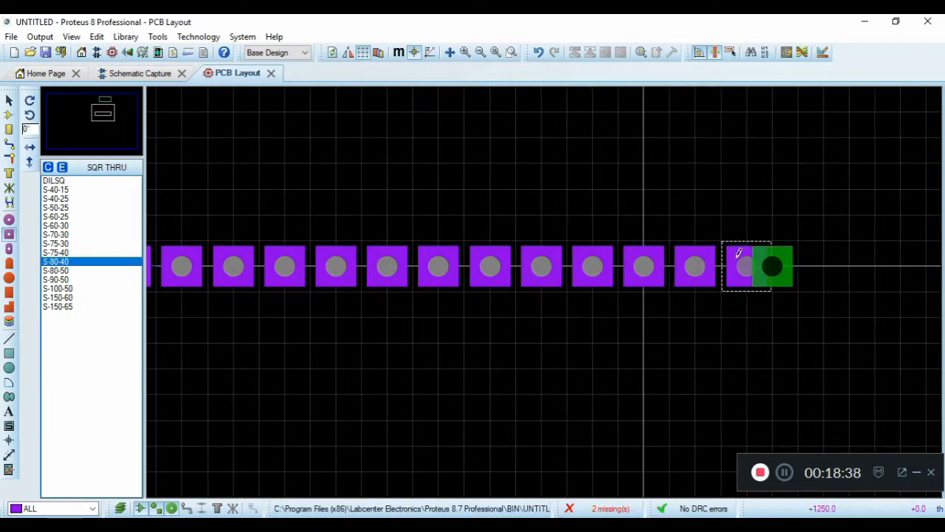
{"action": "left_click", "coordinate": [794, 255]}
{"action": "left_click", "coordinate": [847, 266]}
{"action": "scroll", "coordinate": [543, 281], "scroll_direction": "down", "scroll_amount": 1}
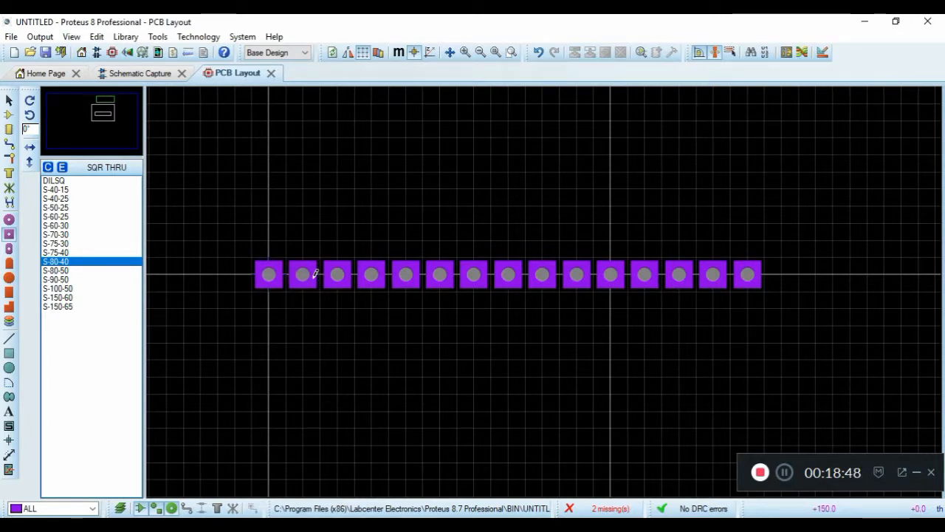
{"action": "key", "text": "Escape"}
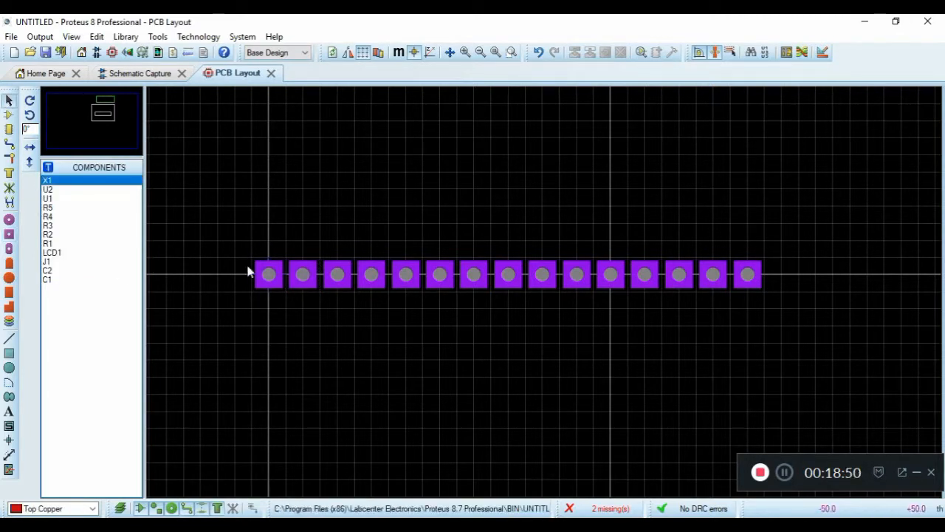
- Number the first three pads of the row 1, 2 and 3, starting with the pad at the origin
{"action": "double_click", "coordinate": [270, 286]}
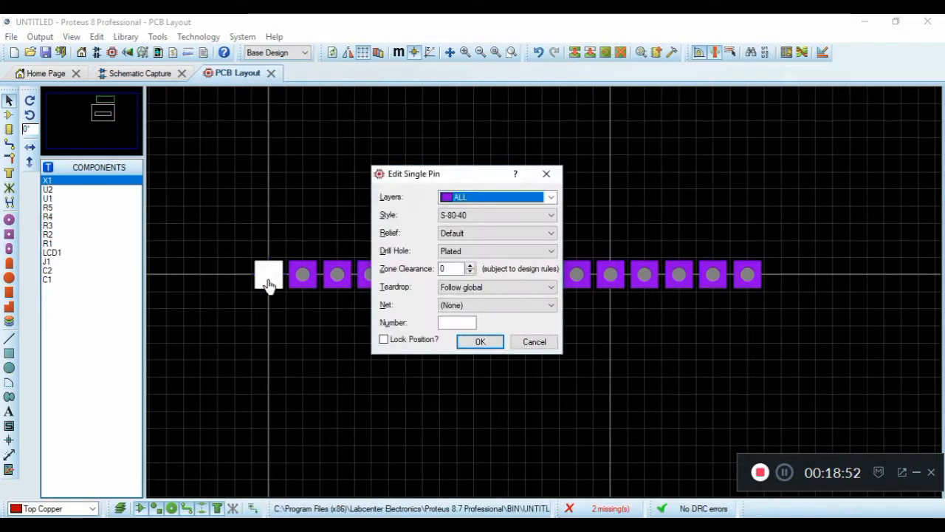
{"action": "left_click", "coordinate": [471, 323]}
{"action": "type", "text": "1"}
{"action": "left_click", "coordinate": [479, 342]}
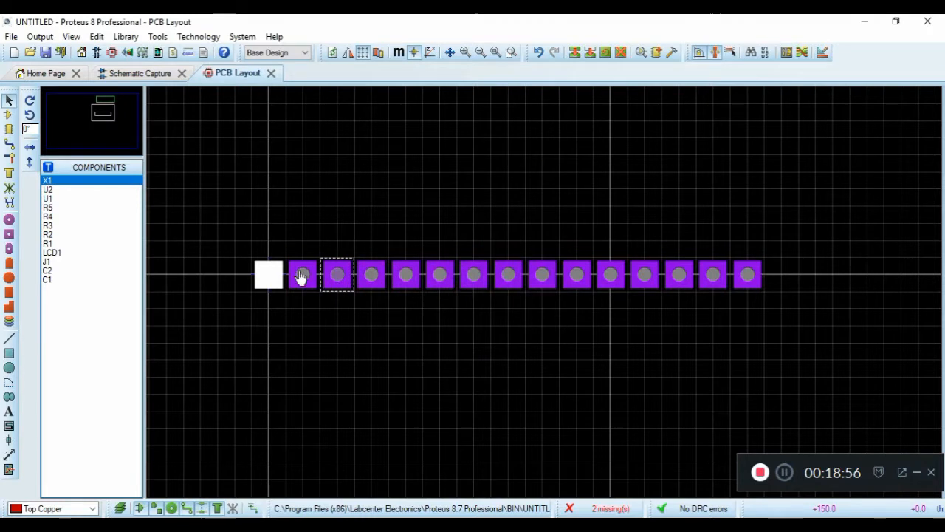
{"action": "double_click", "coordinate": [302, 275]}
{"action": "left_click", "coordinate": [454, 321]}
{"action": "type", "text": "2"}
{"action": "left_click", "coordinate": [479, 338]}
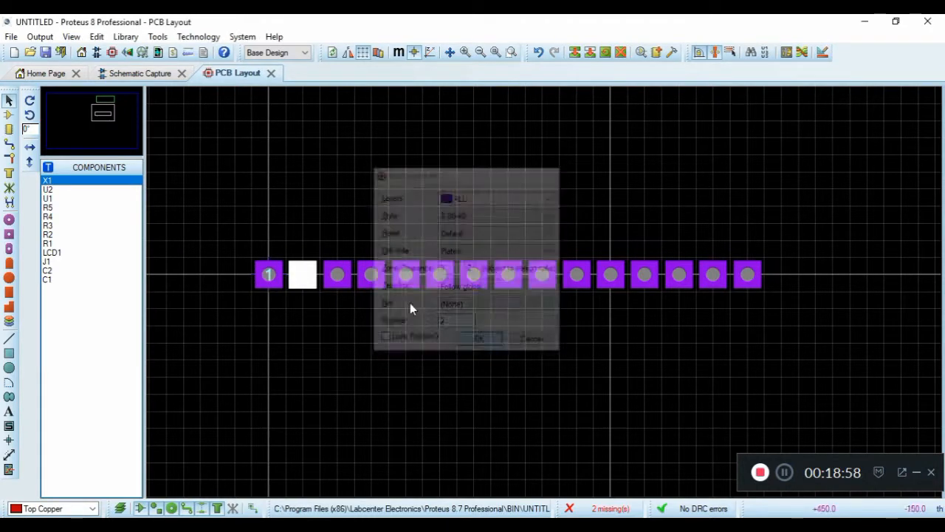
{"action": "double_click", "coordinate": [338, 277]}
{"action": "left_click", "coordinate": [454, 322]}
{"action": "type", "text": "3"}
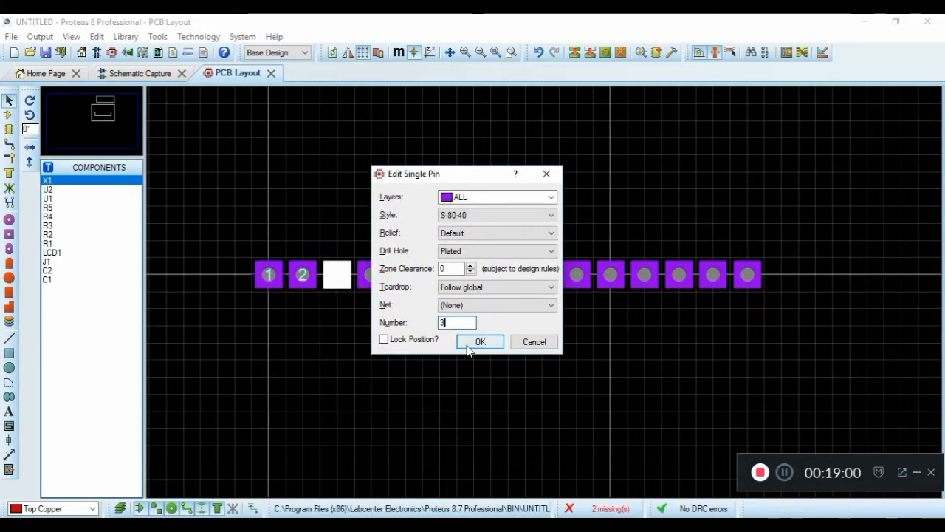
{"action": "left_click", "coordinate": [480, 342]}
- Assign pin numbers 4, 5 and 6 to the fourth, fifth and sixth pads of the row
{"action": "double_click", "coordinate": [375, 276]}
{"action": "left_click", "coordinate": [454, 322]}
{"action": "type", "text": "4"}
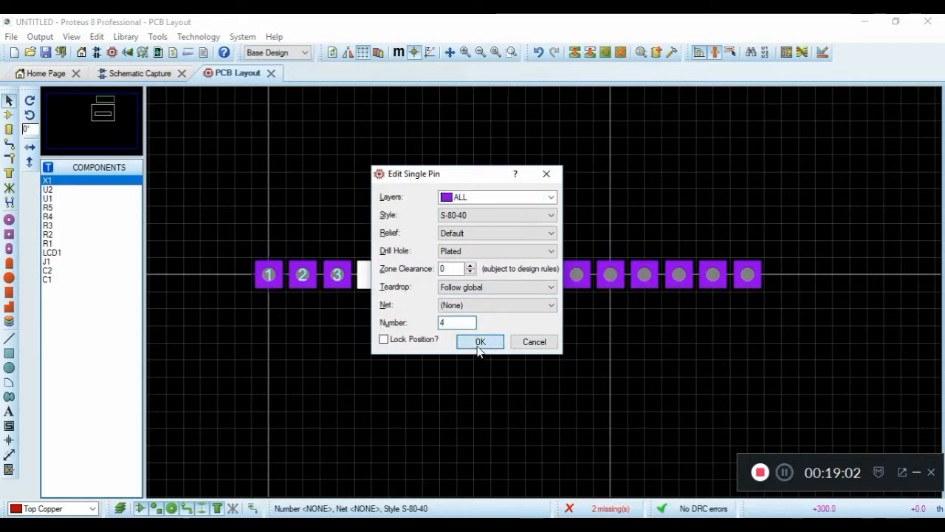
{"action": "left_click", "coordinate": [479, 342]}
{"action": "double_click", "coordinate": [406, 275]}
{"action": "left_click", "coordinate": [443, 322]}
{"action": "type", "text": "5"}
{"action": "left_click", "coordinate": [480, 341]}
{"action": "double_click", "coordinate": [440, 279]}
{"action": "left_click", "coordinate": [474, 323]}
{"action": "type", "text": "6"}
{"action": "left_click", "coordinate": [476, 342]}
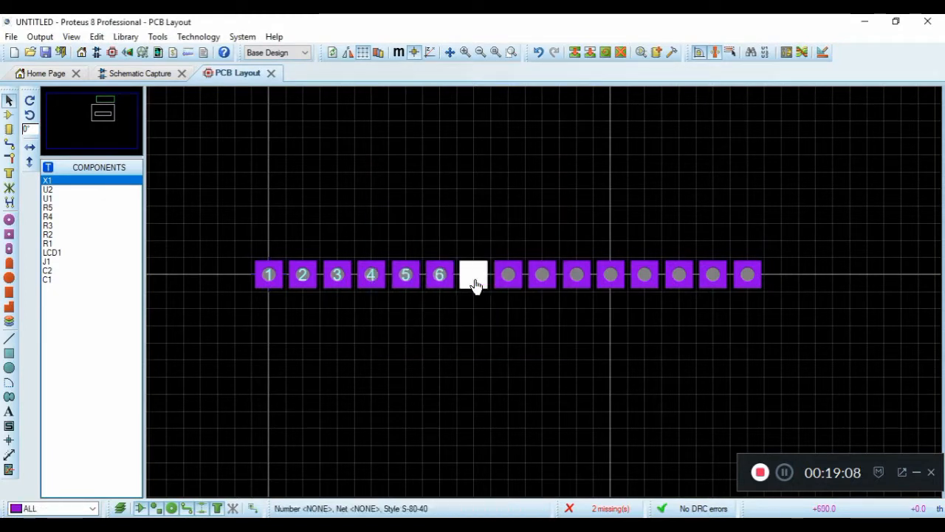
- Assign pin numbers 7, 8 and 9 to the seventh, eighth and ninth pads of the row
{"action": "double_click", "coordinate": [474, 281]}
{"action": "left_click", "coordinate": [461, 323]}
{"action": "type", "text": "7"}
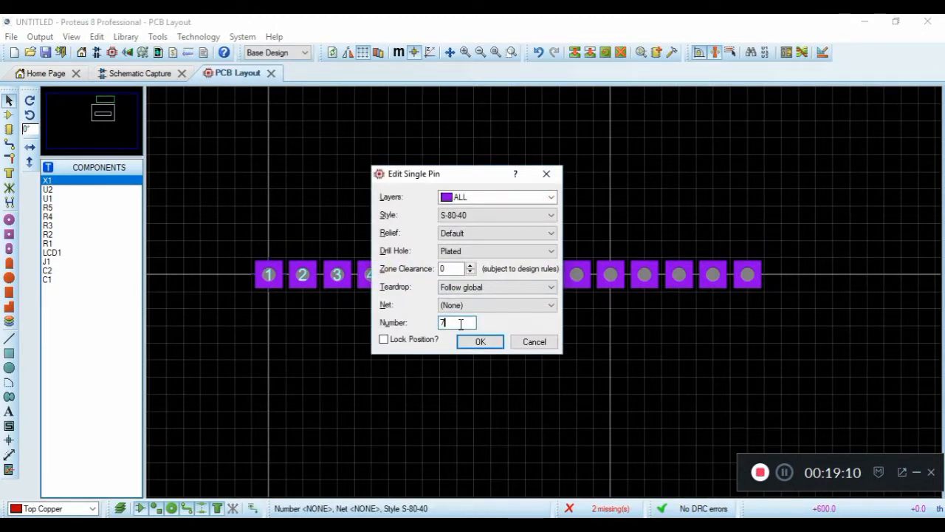
{"action": "left_click", "coordinate": [479, 341]}
{"action": "double_click", "coordinate": [507, 281]}
{"action": "left_click", "coordinate": [474, 323]}
{"action": "type", "text": "8"}
{"action": "left_click", "coordinate": [480, 341]}
{"action": "double_click", "coordinate": [541, 277]}
{"action": "left_click", "coordinate": [461, 323]}
{"action": "type", "text": "9"}
{"action": "left_click", "coordinate": [479, 342]}
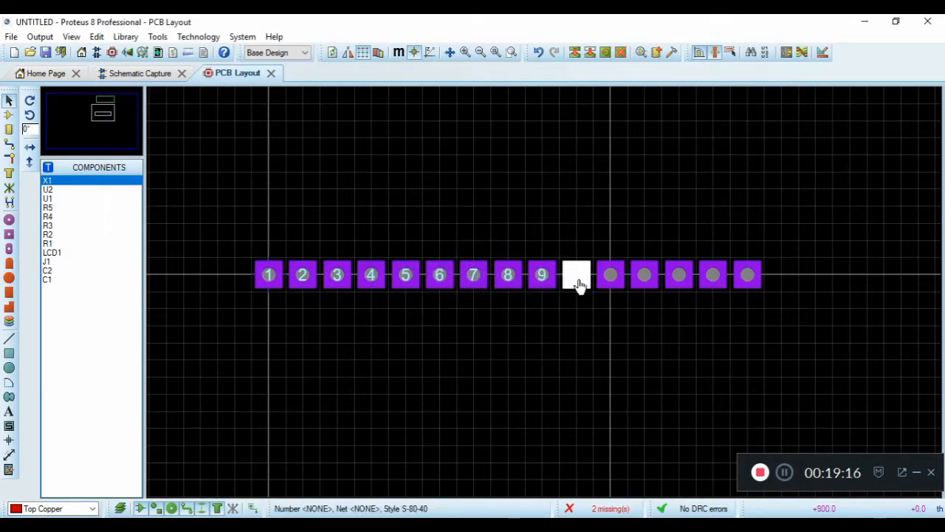
- Assign pin numbers 10, 11 and 12 to the tenth, eleventh and twelfth pads of the row
{"action": "double_click", "coordinate": [579, 285]}
{"action": "left_click", "coordinate": [471, 322]}
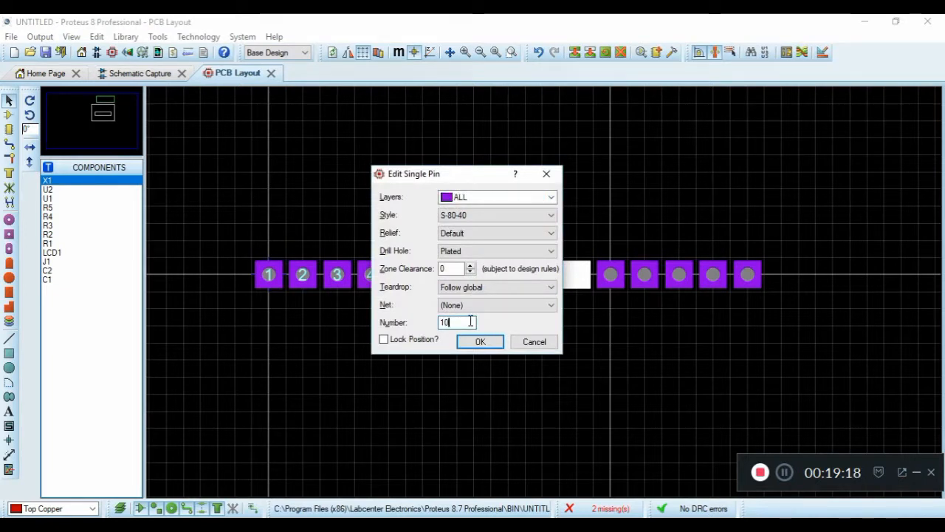
{"action": "left_click", "coordinate": [480, 341]}
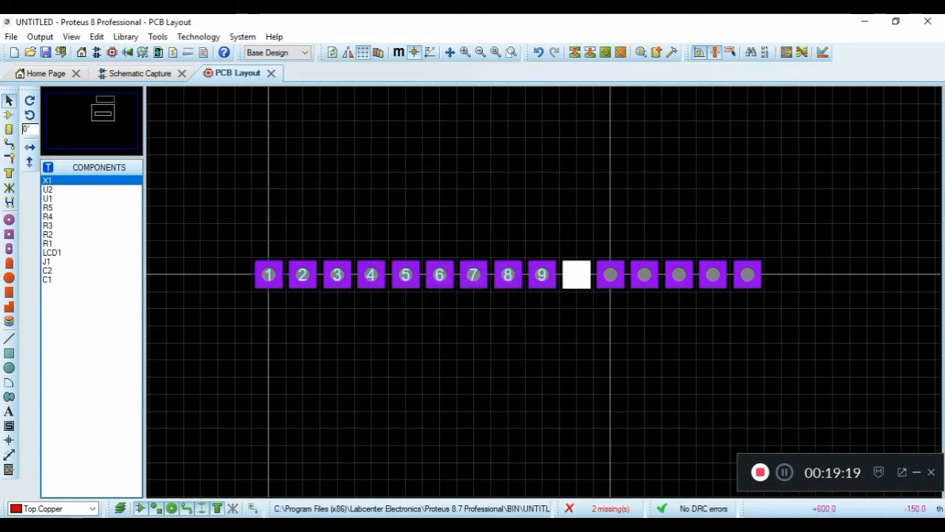
{"action": "double_click", "coordinate": [612, 278]}
{"action": "left_click", "coordinate": [455, 322]}
{"action": "type", "text": "11"}
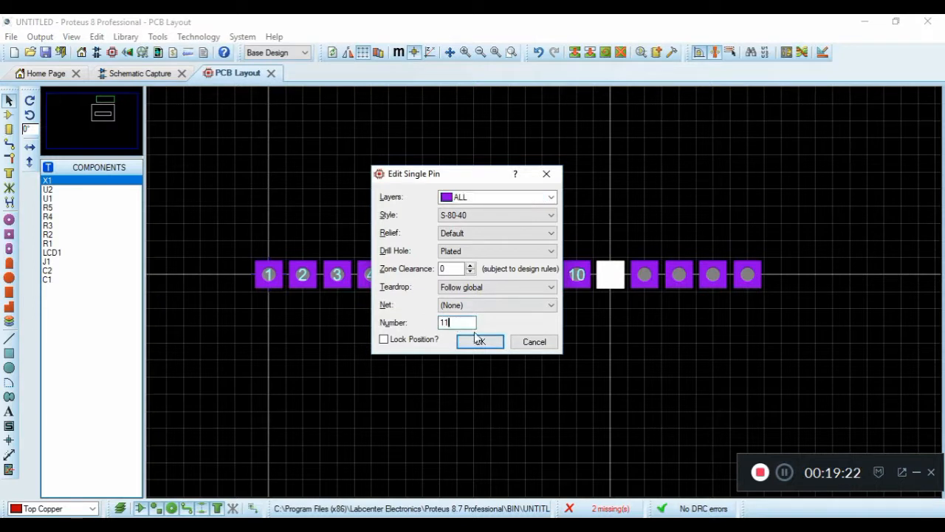
{"action": "left_click", "coordinate": [479, 341]}
{"action": "double_click", "coordinate": [644, 280]}
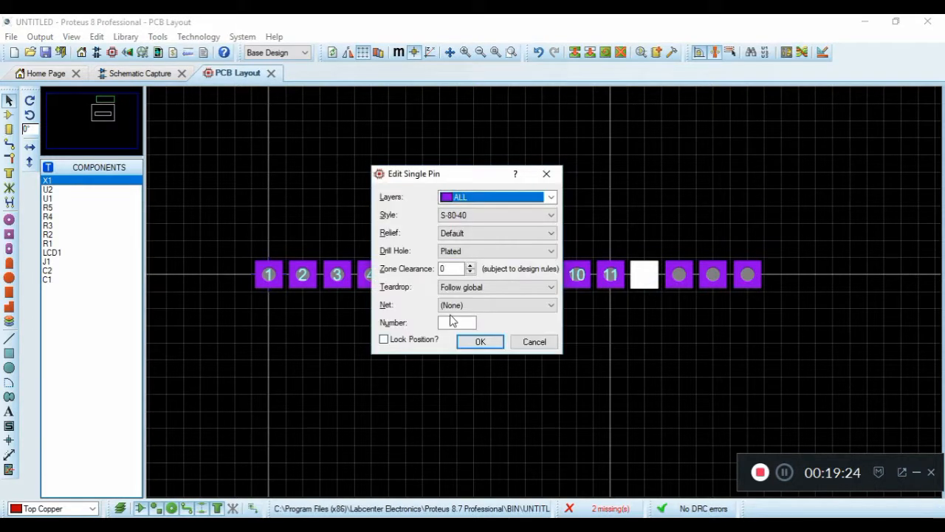
{"action": "left_click", "coordinate": [453, 322]}
{"action": "left_click", "coordinate": [470, 344]}
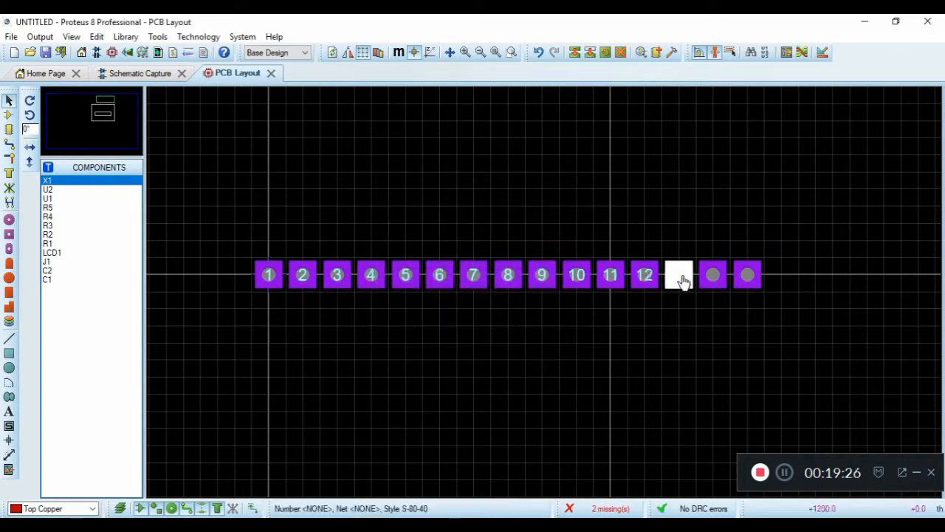
- Assign pin numbers 13, 14 and 15 to the last three pads of the row and clear the selection
{"action": "double_click", "coordinate": [682, 279]}
{"action": "left_click", "coordinate": [456, 323]}
{"action": "type", "text": "13"}
{"action": "left_click", "coordinate": [480, 341]}
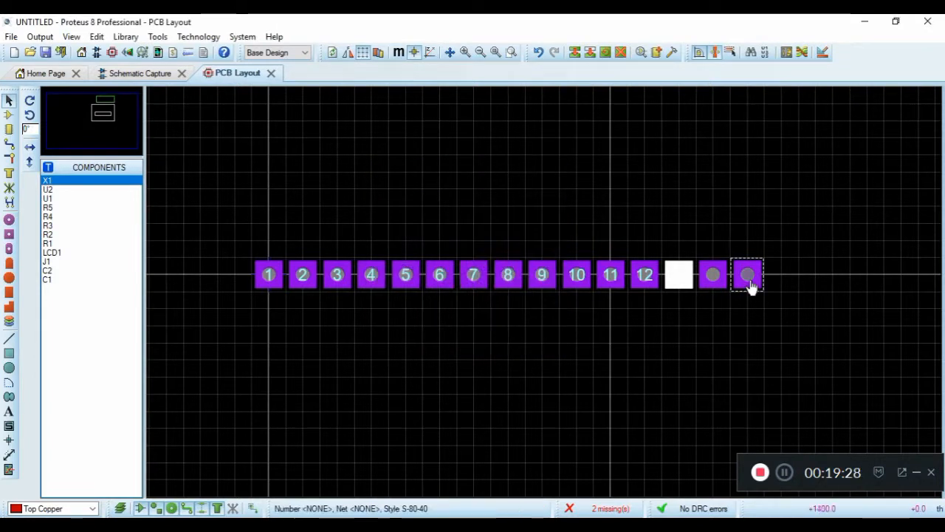
{"action": "double_click", "coordinate": [714, 275]}
{"action": "left_click", "coordinate": [451, 322]}
{"action": "type", "text": "14"}
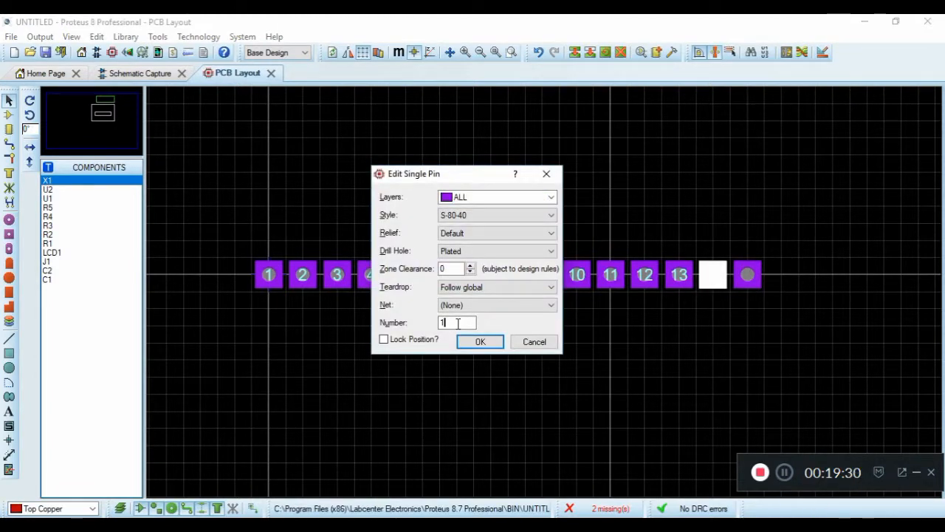
{"action": "left_click", "coordinate": [480, 341]}
{"action": "double_click", "coordinate": [749, 275]}
{"action": "left_click", "coordinate": [455, 322]}
{"action": "type", "text": "15"}
{"action": "left_click", "coordinate": [480, 342]}
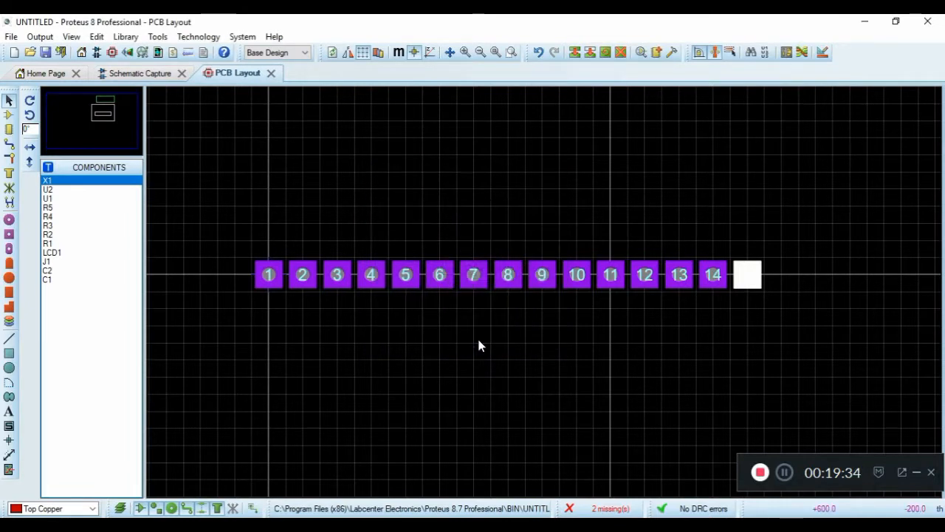
{"action": "left_click", "coordinate": [477, 346]}
- Extend the row with one more square S-80-40 through-hole pad, 100 th beyond pad 15
{"action": "scroll", "coordinate": [544, 289], "scroll_direction": "down", "scroll_amount": 1}
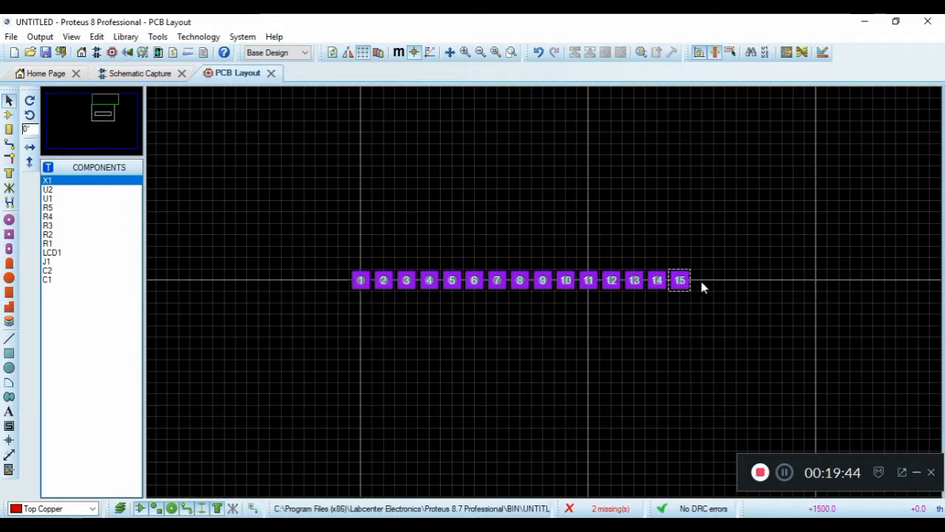
{"action": "scroll", "coordinate": [672, 284], "scroll_direction": "up", "scroll_amount": 2}
{"action": "left_click", "coordinate": [9, 234]}
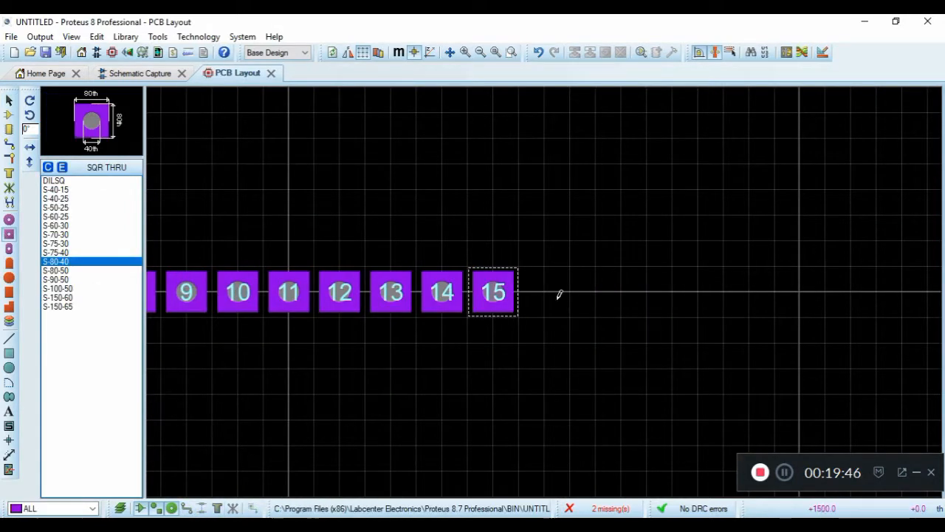
{"action": "left_click", "coordinate": [549, 292]}
{"action": "left_click", "coordinate": [553, 292]}
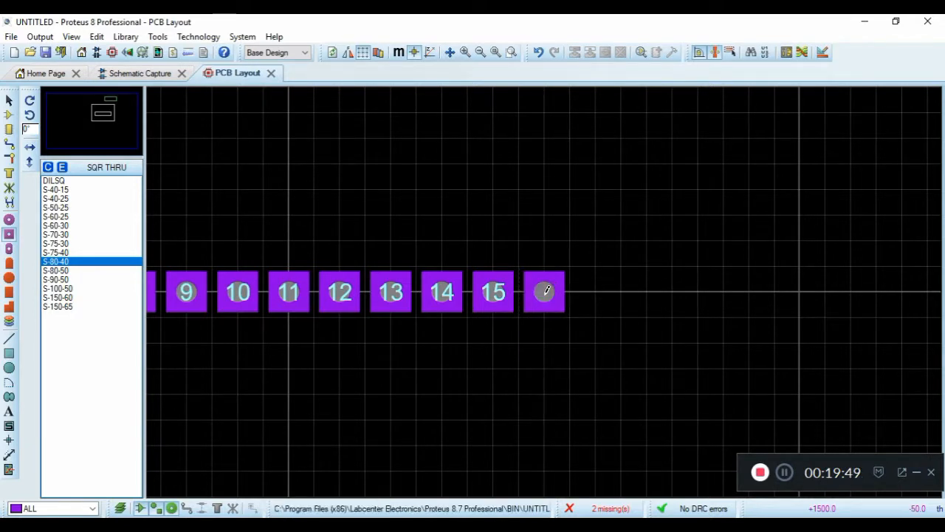
- Set the pin number of the new pad at the end of the row to 16
{"action": "left_click", "coordinate": [9, 101]}
{"action": "left_click", "coordinate": [540, 298]}
{"action": "left_click", "coordinate": [540, 299]}
{"action": "left_click", "coordinate": [451, 323]}
{"action": "type", "text": "16"}
{"action": "key", "text": "Return"}
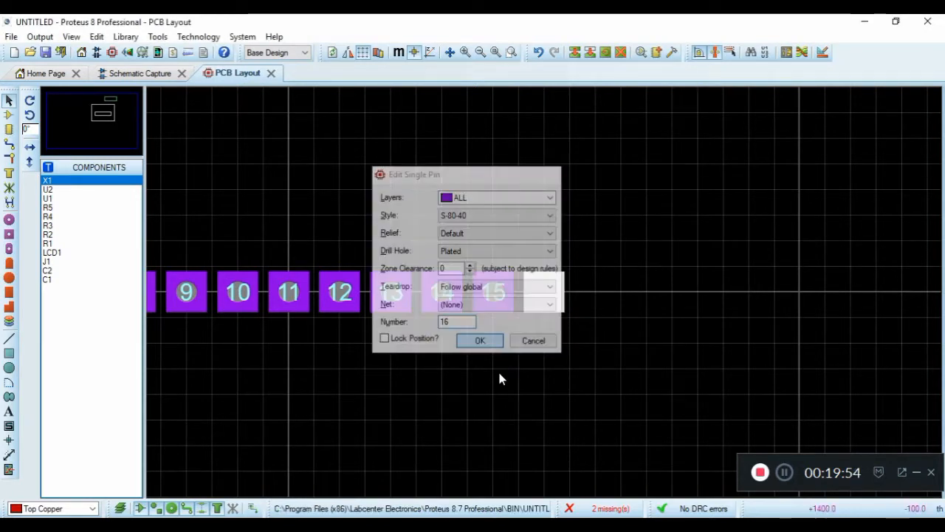
{"action": "scroll", "coordinate": [499, 370], "scroll_direction": "down", "scroll_amount": 1}
{"action": "scroll", "coordinate": [426, 352], "scroll_direction": "down", "scroll_amount": 1}
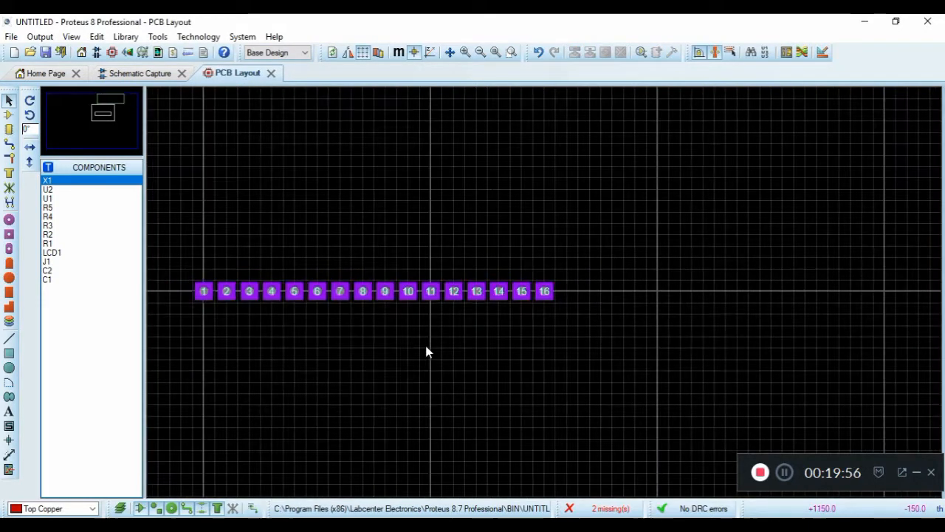
- In the schematic, place another LM016L display in the empty area above the sheet border and decompose it
{"action": "left_click", "coordinate": [140, 73]}
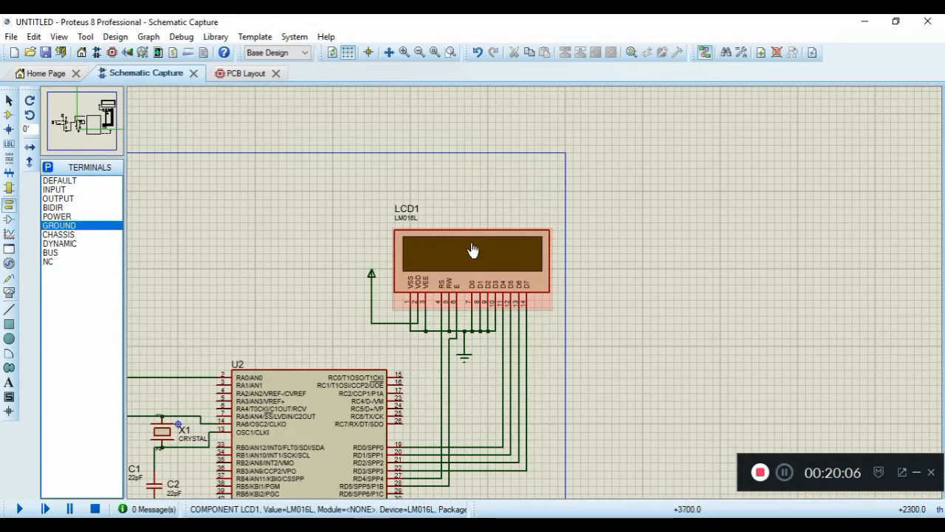
{"action": "scroll", "coordinate": [436, 195], "scroll_direction": "down", "scroll_amount": 2}
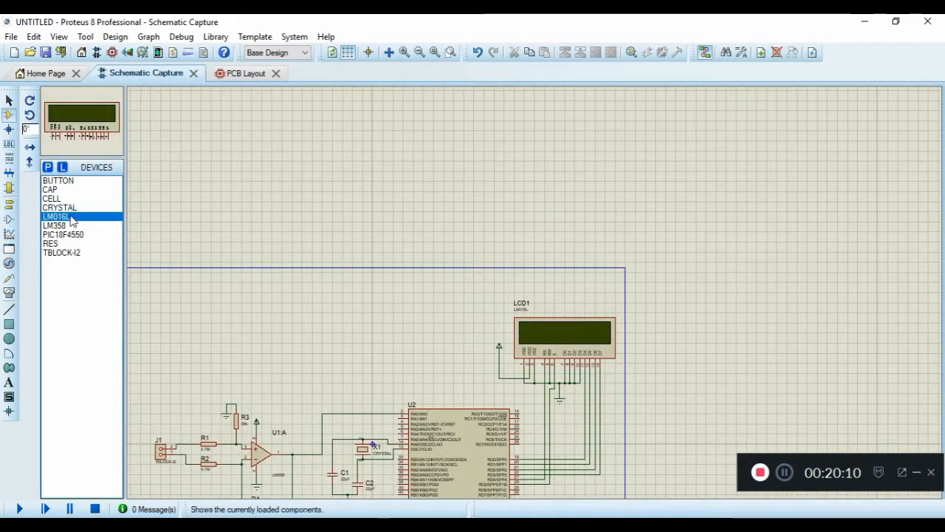
{"action": "left_click", "coordinate": [401, 142]}
{"action": "scroll", "coordinate": [577, 192], "scroll_direction": "down", "scroll_amount": 1}
{"action": "scroll", "coordinate": [593, 198], "scroll_direction": "up", "scroll_amount": 2}
{"action": "left_click", "coordinate": [569, 216]}
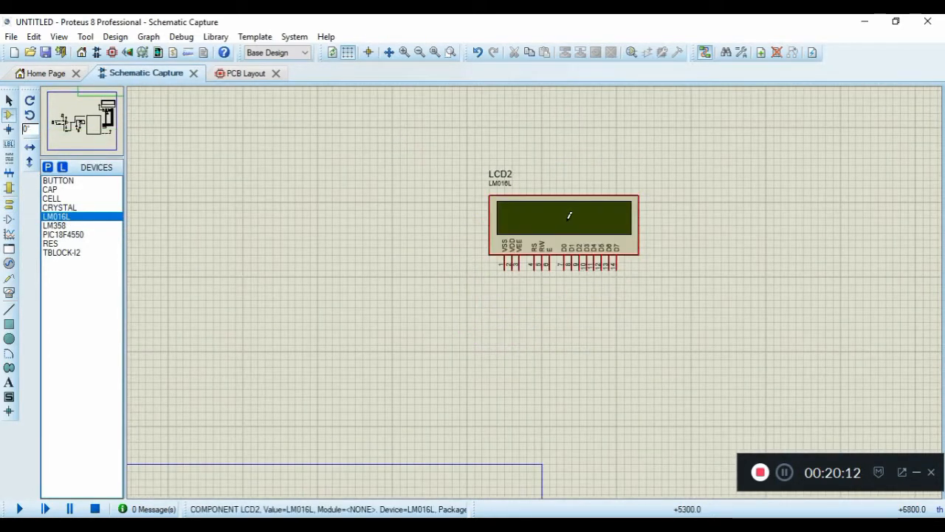
{"action": "right_click", "coordinate": [568, 216]}
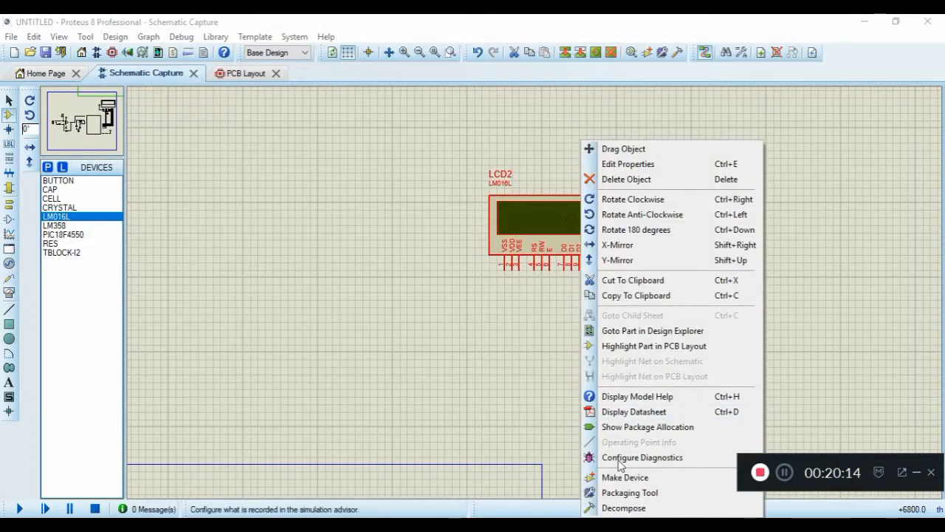
{"action": "left_click", "coordinate": [624, 508]}
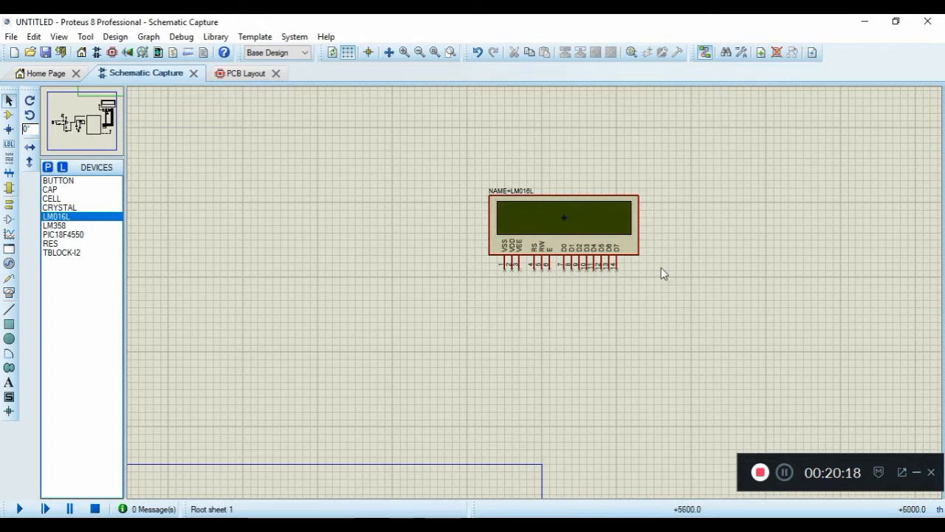
- Add two copies of the D7 pin side by side after pin 14 on the decomposed display
{"action": "scroll", "coordinate": [662, 273], "scroll_direction": "up", "scroll_amount": 3}
{"action": "left_click_drag", "start_coordinate": [380, 271], "coordinate": [404, 270]}
{"action": "left_click", "coordinate": [408, 257]}
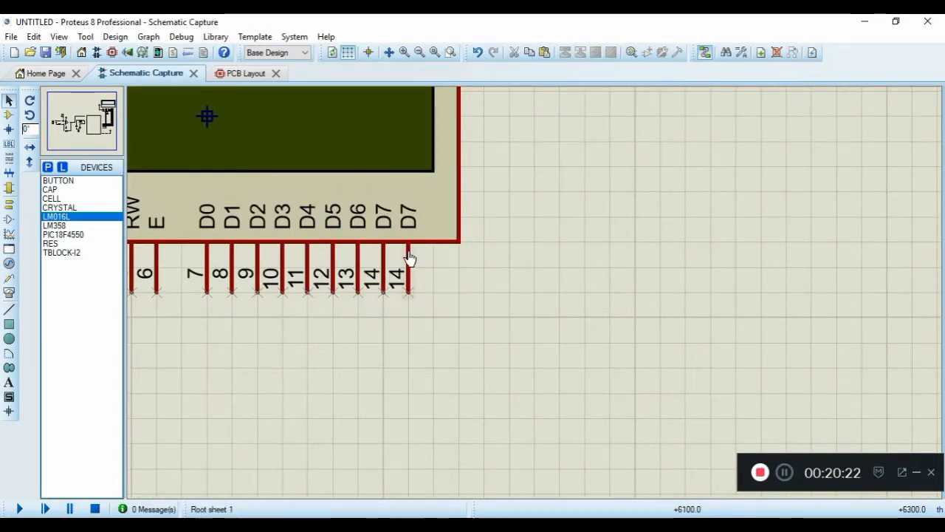
{"action": "left_click", "coordinate": [430, 254]}
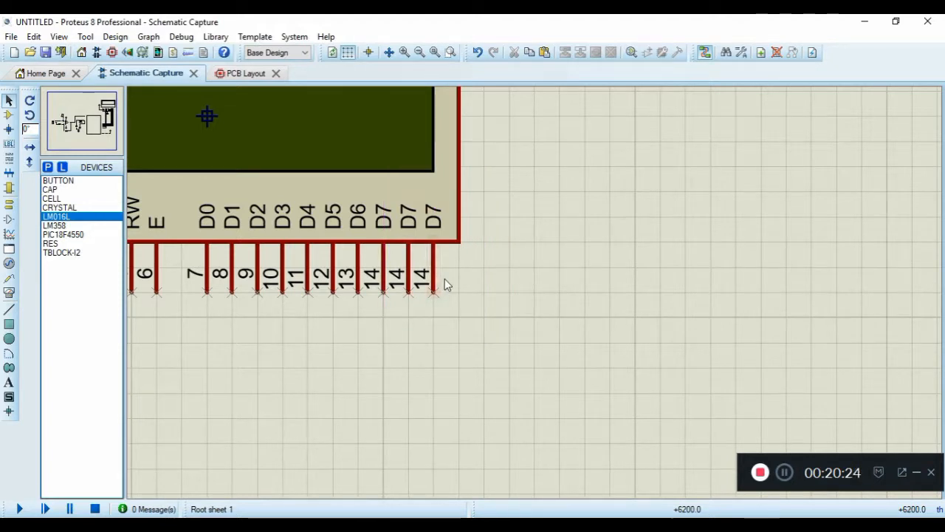
- Rename the first copied D7 pin to LED+ and set its default pin number to 15
{"action": "left_click", "coordinate": [408, 263]}
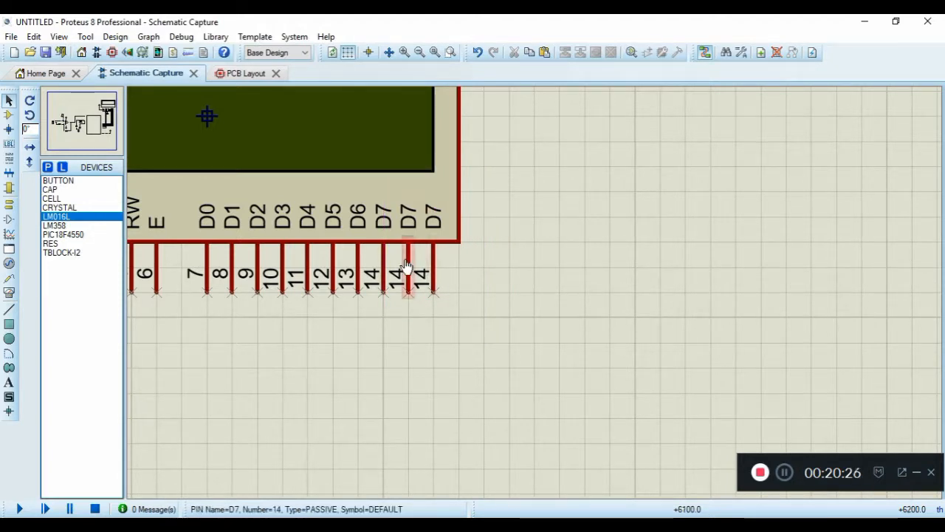
{"action": "left_click", "coordinate": [406, 264]}
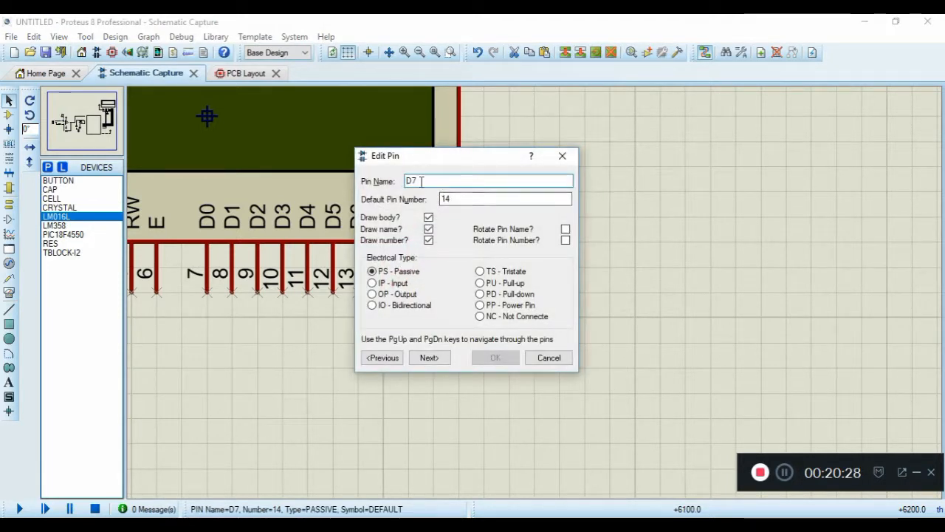
{"action": "left_click_drag", "start_coordinate": [433, 158], "coordinate": [353, 173]}
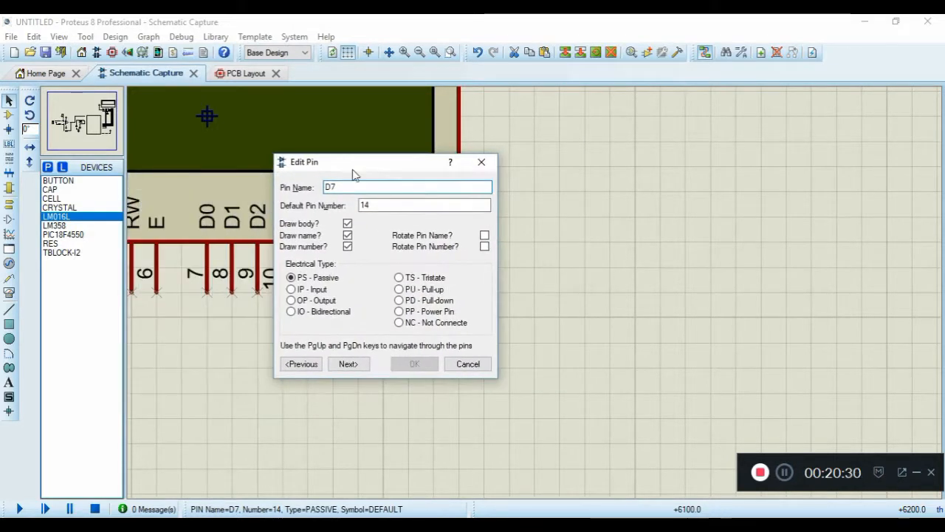
{"action": "type", "text": "LED+"}
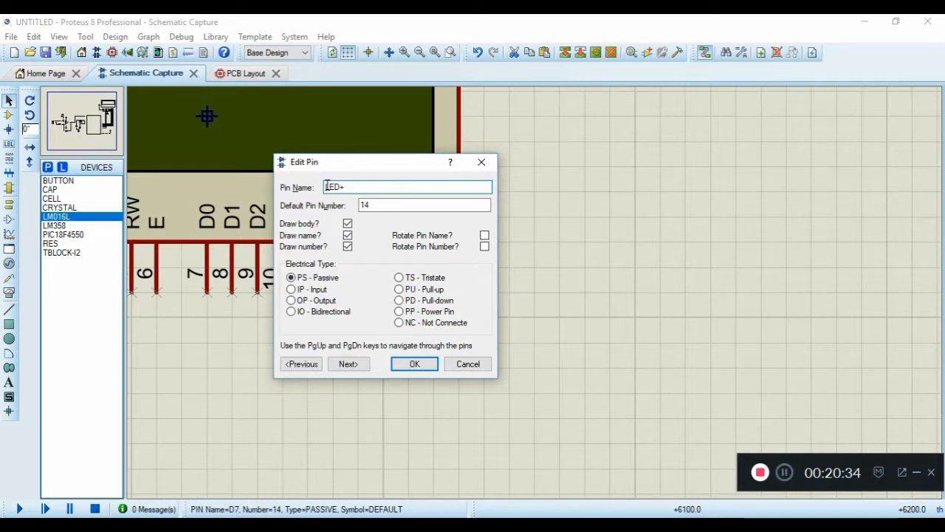
{"action": "left_click", "coordinate": [386, 203]}
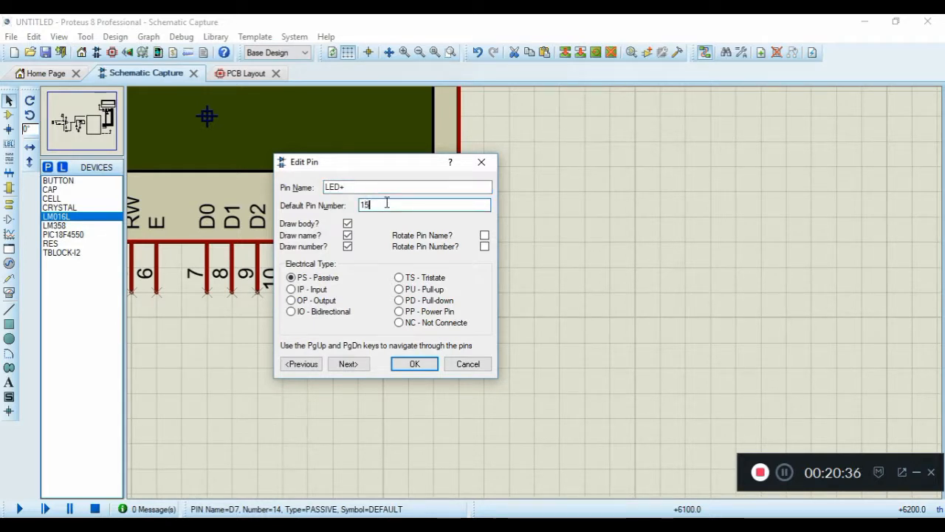
{"action": "left_click", "coordinate": [415, 364]}
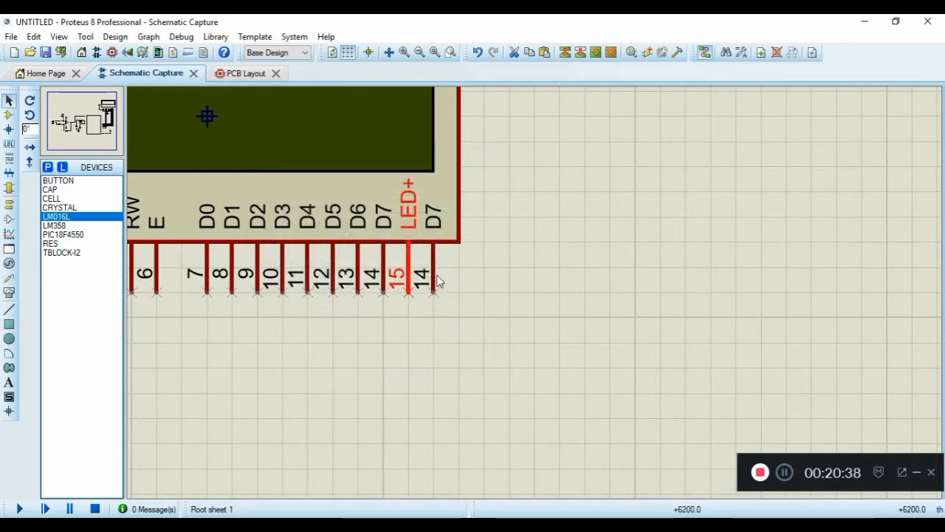
- Rename the last copied D7 pin to LED- with default pin number 16, and select the complete display drawing
{"action": "double_click", "coordinate": [432, 279]}
{"action": "left_click", "coordinate": [428, 229]}
{"action": "type", "text": "LED-"}
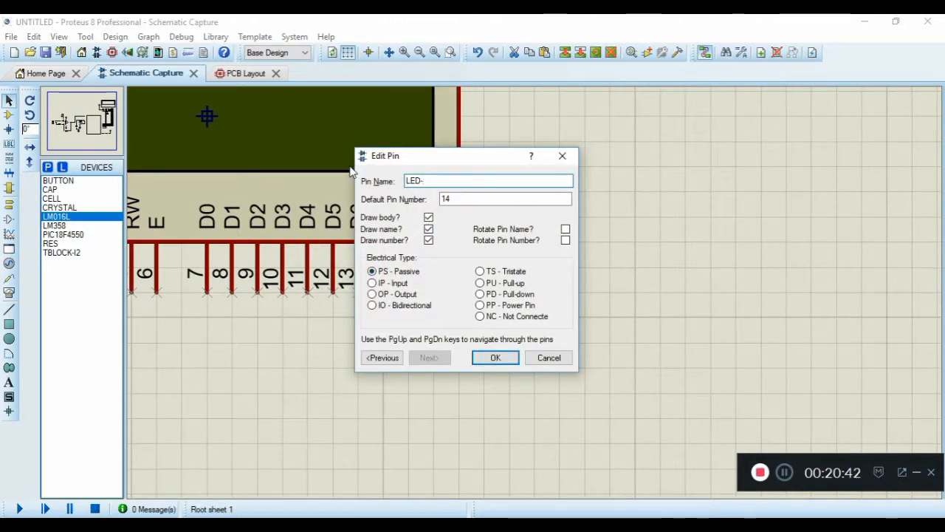
{"action": "left_click_drag", "start_coordinate": [464, 201], "coordinate": [416, 199]}
{"action": "type", "text": "16"}
{"action": "left_click", "coordinate": [494, 357]}
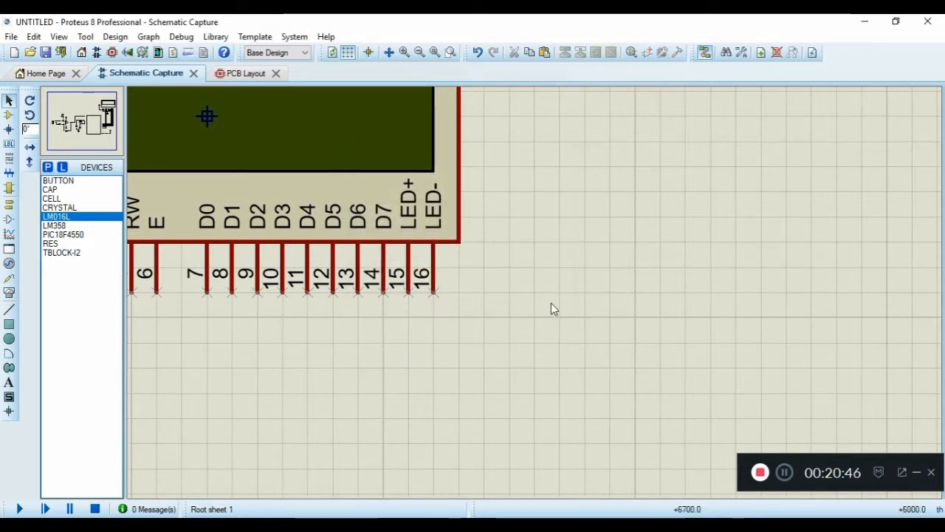
{"action": "scroll", "coordinate": [552, 295], "scroll_direction": "down", "scroll_amount": 1}
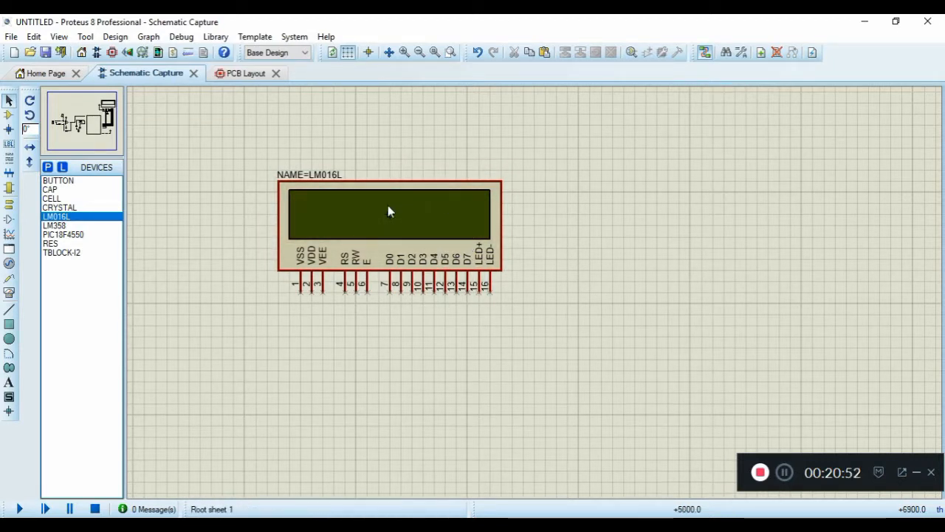
{"action": "left_click_drag", "start_coordinate": [255, 138], "coordinate": [557, 336]}
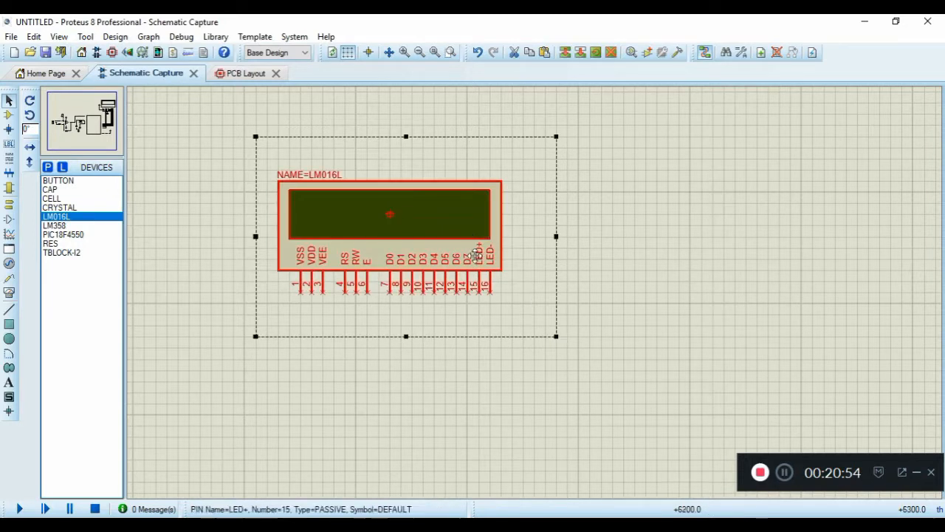
{"action": "right_click", "coordinate": [465, 235]}
{"action": "left_click", "coordinate": [529, 375]}
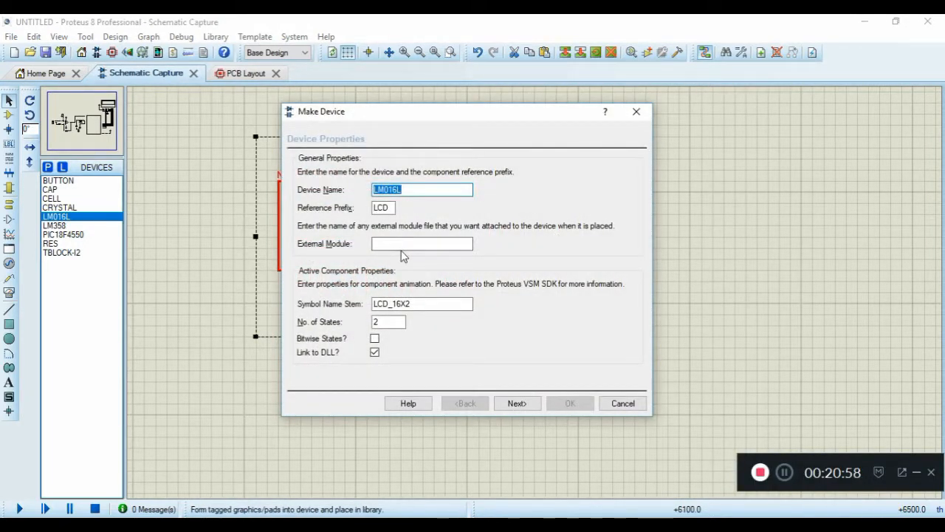
{"action": "left_click", "coordinate": [407, 191]}
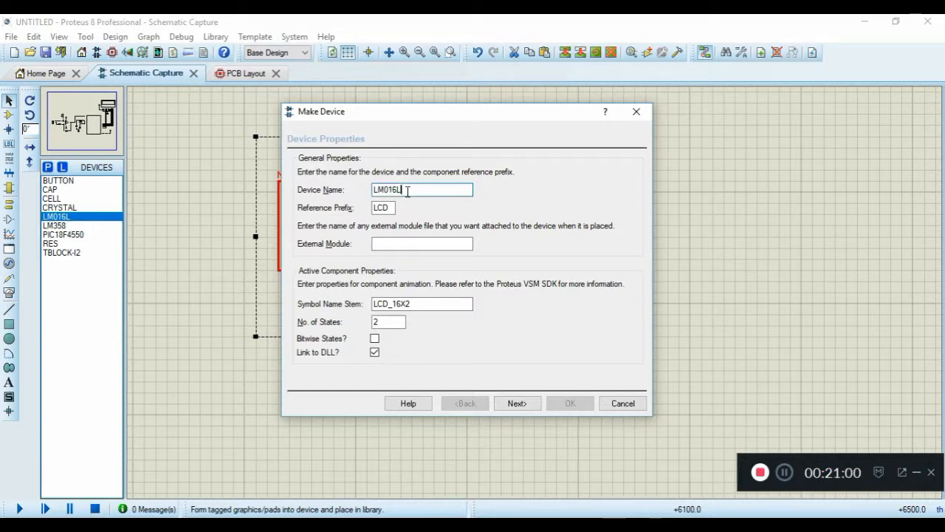
{"action": "type", "text": "-CUSTOM"}
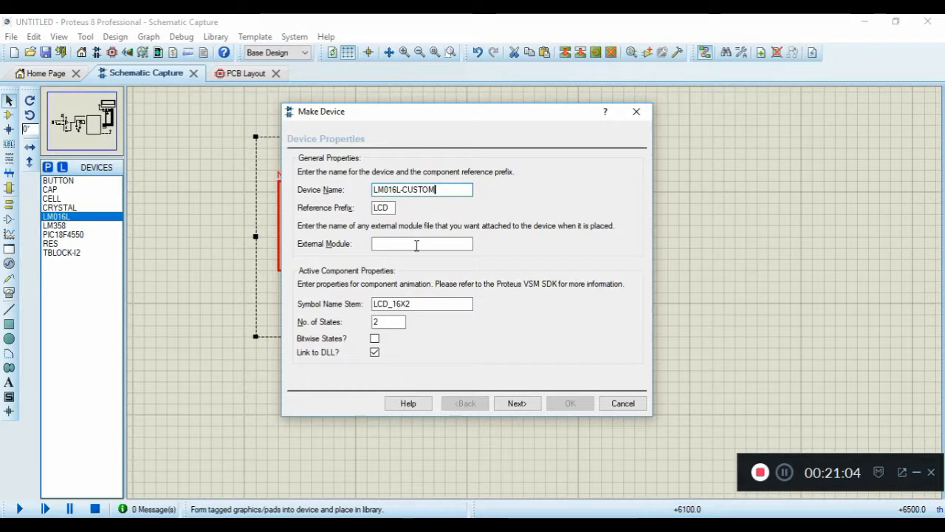
{"action": "left_click", "coordinate": [517, 403]}
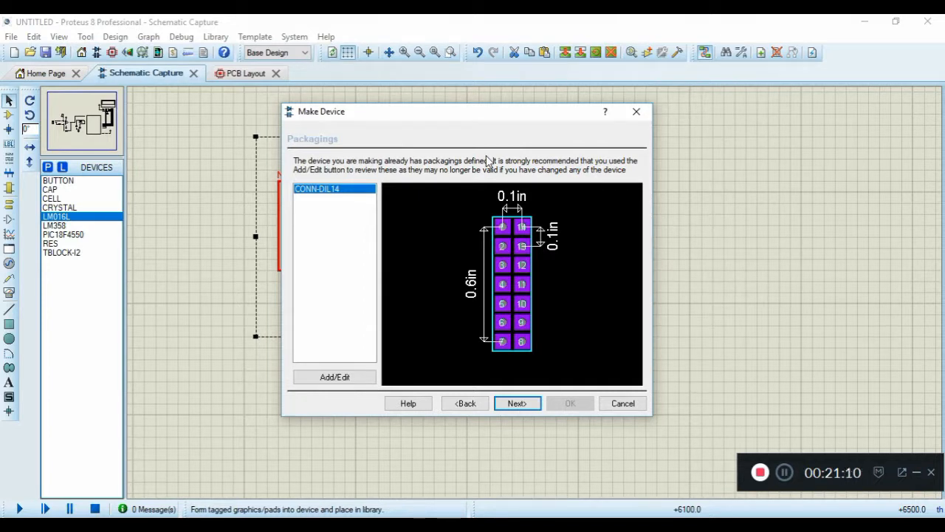
{"action": "left_click", "coordinate": [340, 381]}
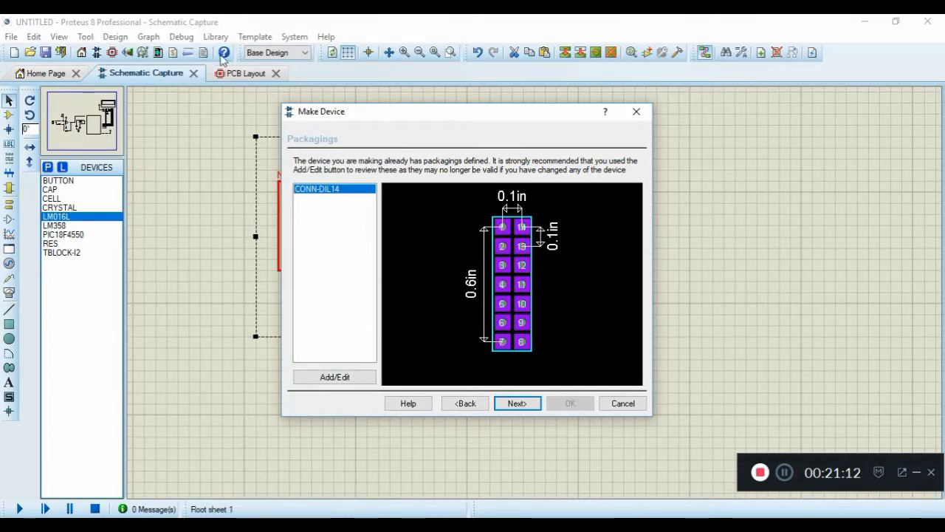
{"action": "left_click", "coordinate": [637, 406]}
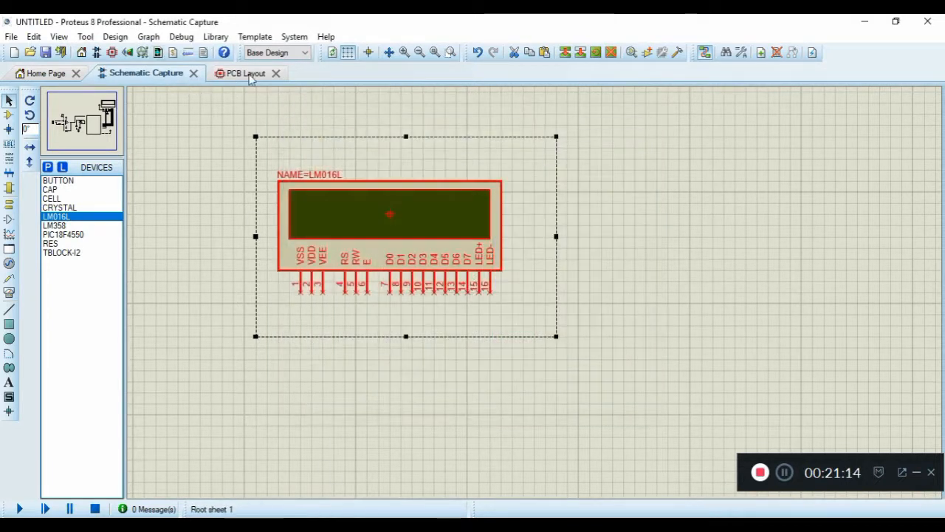
- In the PCB layout, draw a Top Silk rectangle of about 1600 by 100 th closely around the 16-pad row
{"action": "left_click", "coordinate": [247, 74]}
{"action": "scroll", "coordinate": [304, 220], "scroll_direction": "down", "scroll_amount": 1}
{"action": "scroll", "coordinate": [399, 285], "scroll_direction": "up", "scroll_amount": 1}
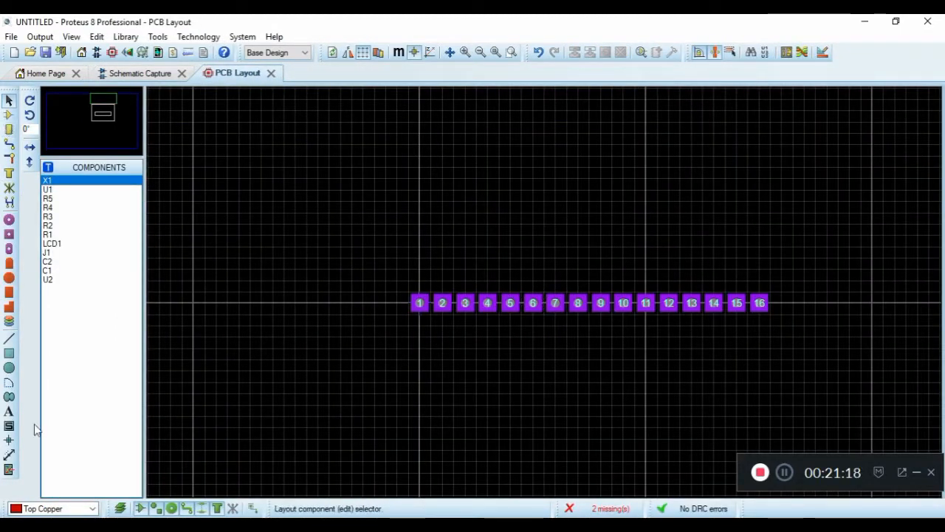
{"action": "left_click", "coordinate": [9, 355]}
{"action": "scroll", "coordinate": [460, 288], "scroll_direction": "up", "scroll_amount": 2}
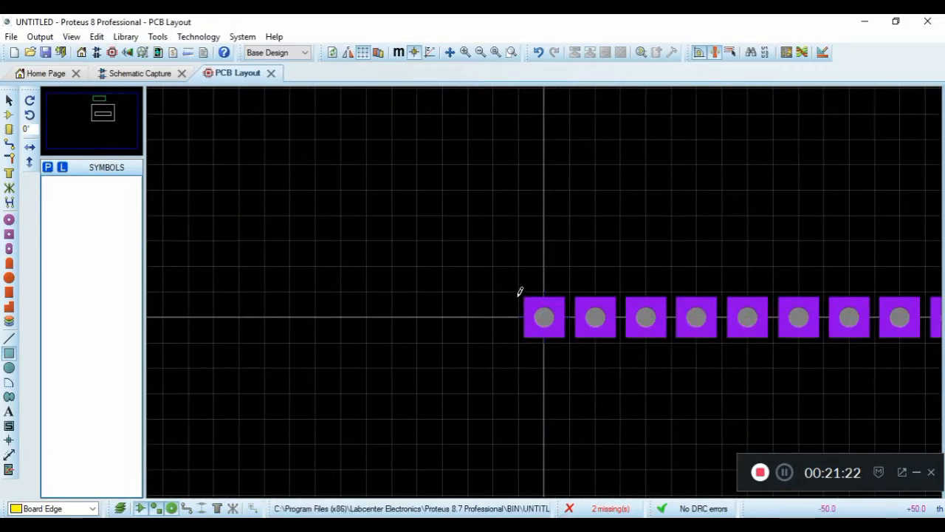
{"action": "left_click", "coordinate": [520, 291]}
{"action": "right_click", "coordinate": [612, 369]}
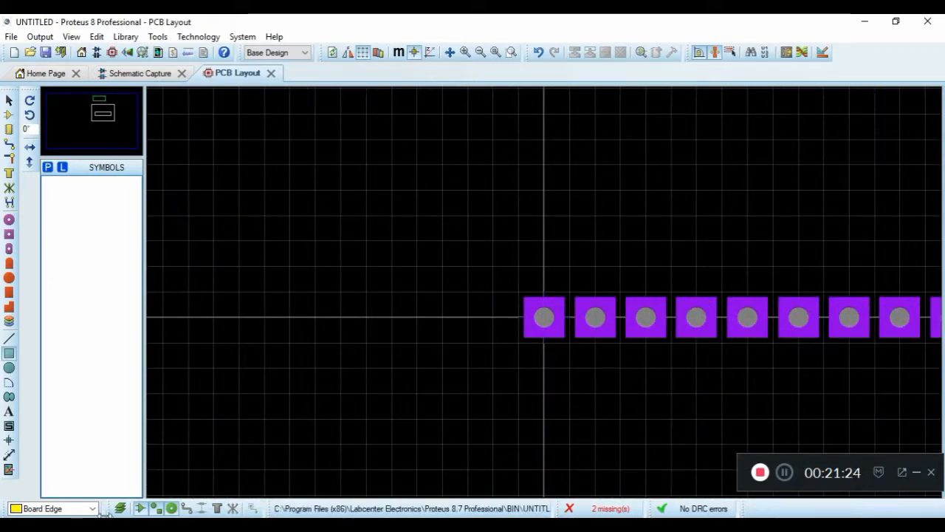
{"action": "left_click", "coordinate": [92, 508]}
{"action": "left_click", "coordinate": [67, 355]}
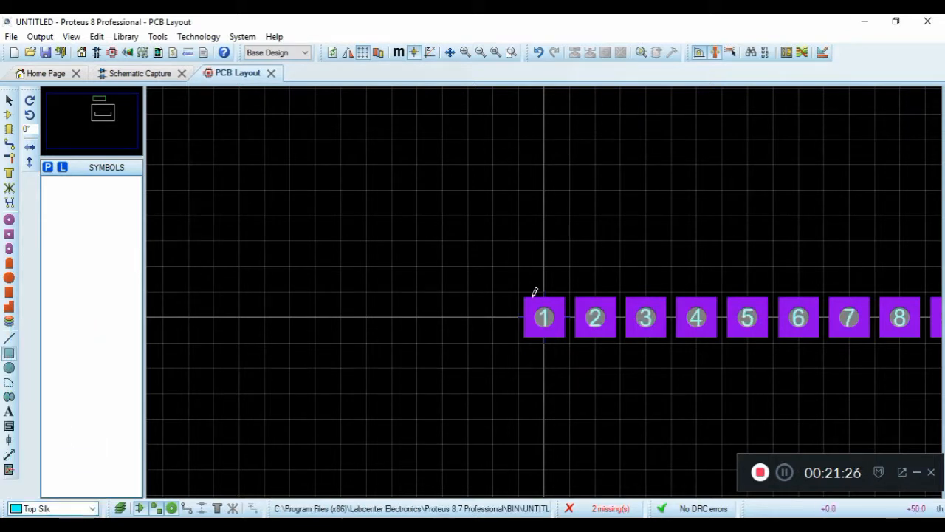
{"action": "left_click", "coordinate": [521, 291]}
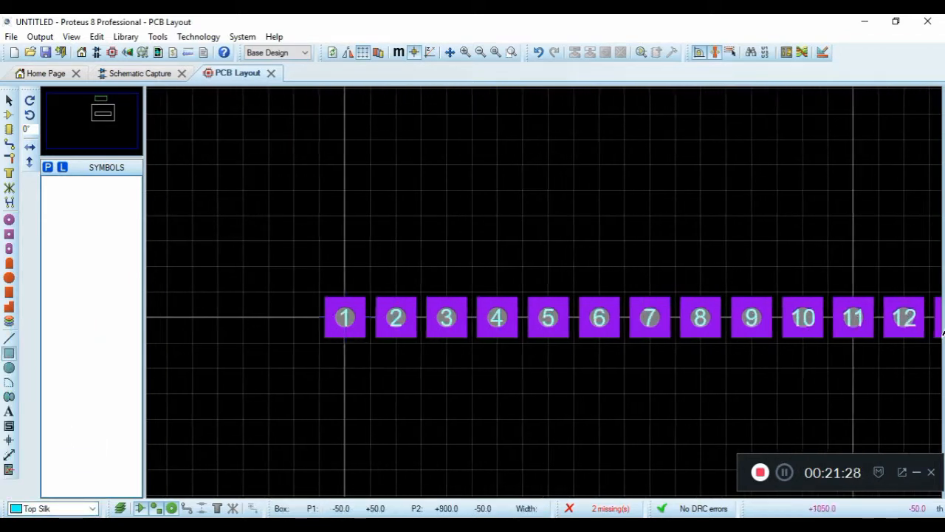
{"action": "left_click", "coordinate": [878, 331]}
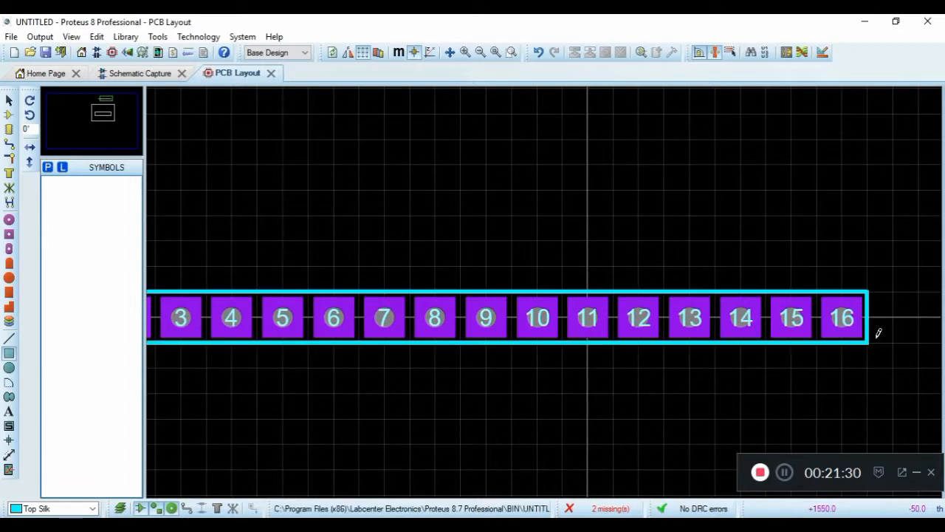
{"action": "scroll", "coordinate": [804, 361], "scroll_direction": "down", "scroll_amount": 1}
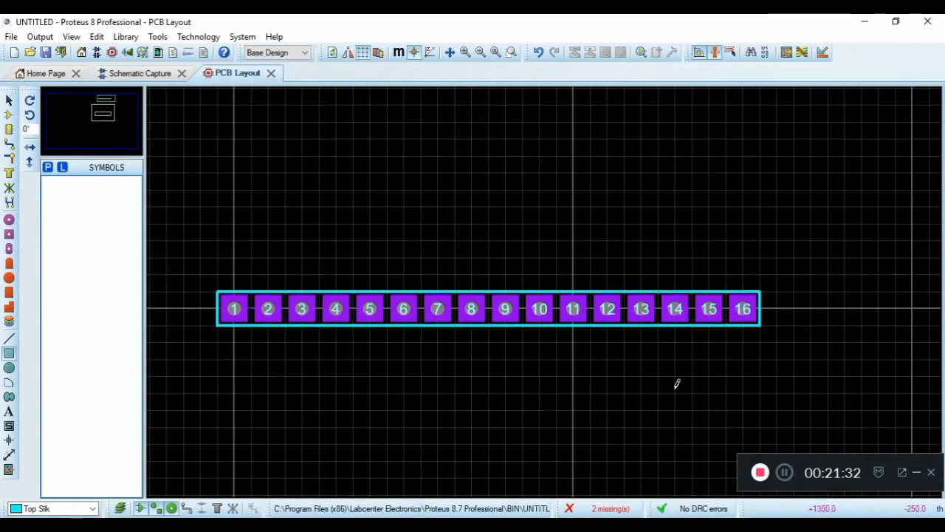
{"action": "scroll", "coordinate": [394, 258], "scroll_direction": "down", "scroll_amount": 1}
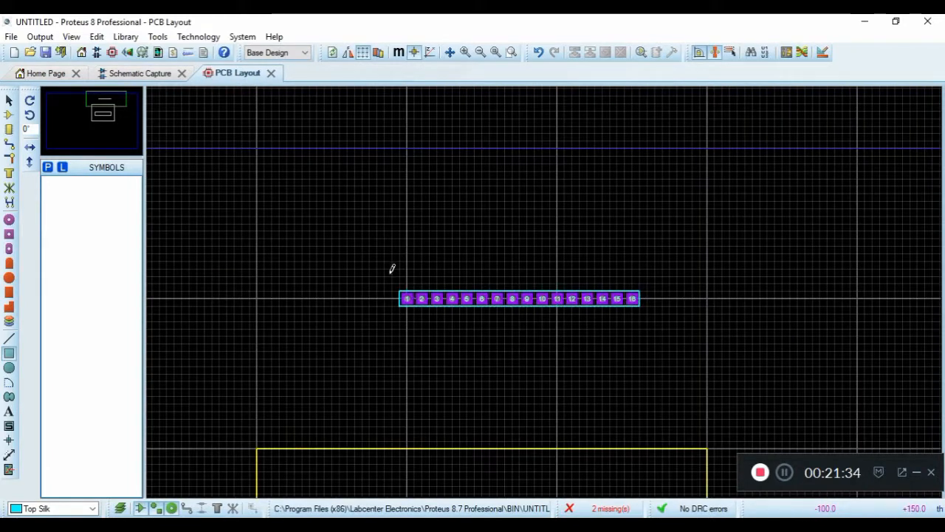
{"action": "left_click_drag", "start_coordinate": [400, 285], "coordinate": [774, 425]}
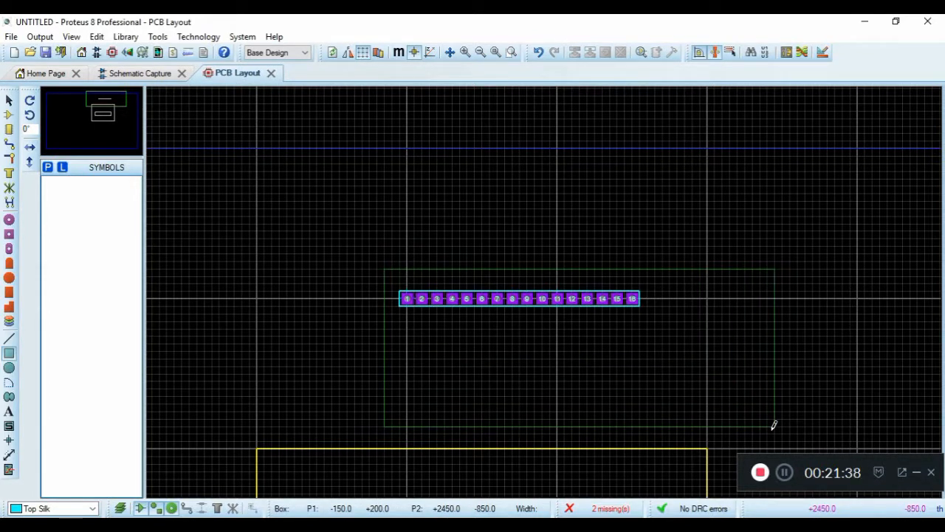
{"action": "key", "text": "Escape"}
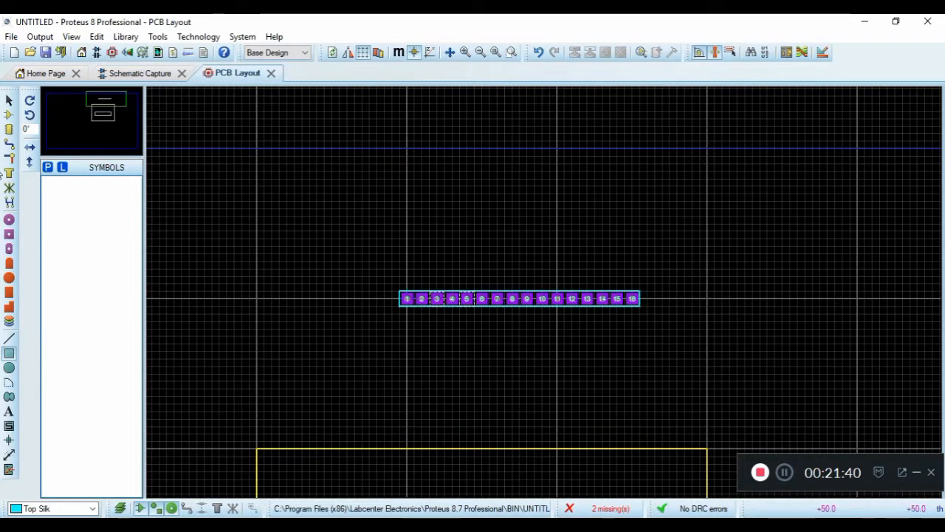
- Start a new package from the pad row and its silk outline, and name it SIL-16 PIN CONNECTOR
{"action": "left_click", "coordinate": [9, 100]}
{"action": "left_click_drag", "start_coordinate": [362, 261], "coordinate": [722, 351]}
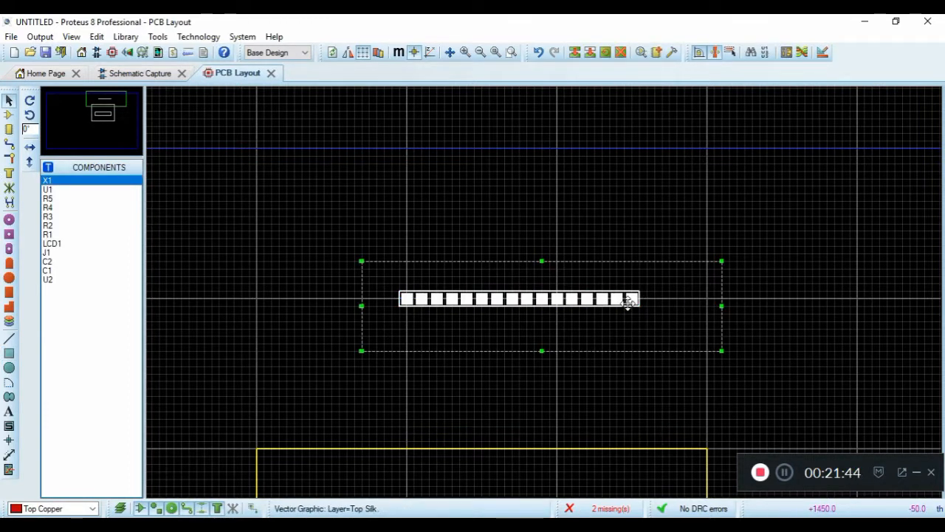
{"action": "left_click", "coordinate": [231, 208]}
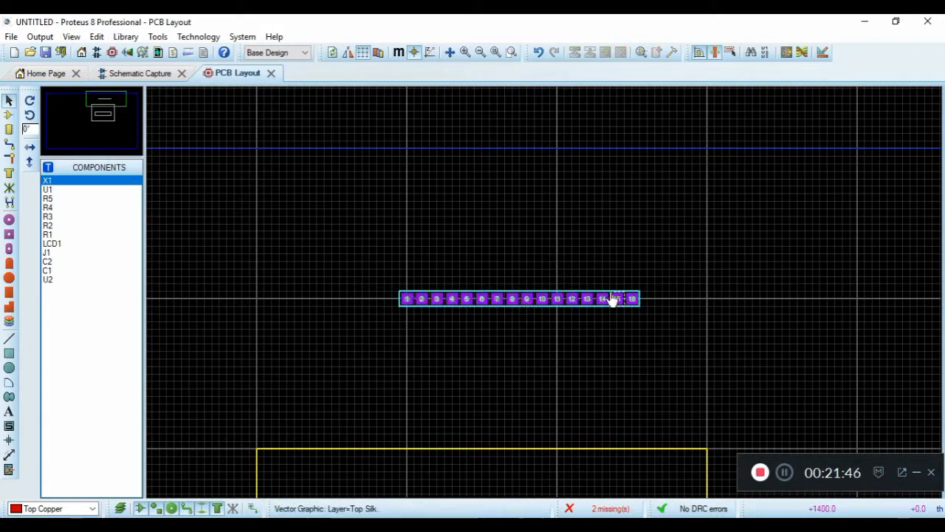
{"action": "left_click_drag", "start_coordinate": [384, 276], "coordinate": [690, 345]}
{"action": "right_click", "coordinate": [639, 232]}
{"action": "left_click", "coordinate": [681, 492]}
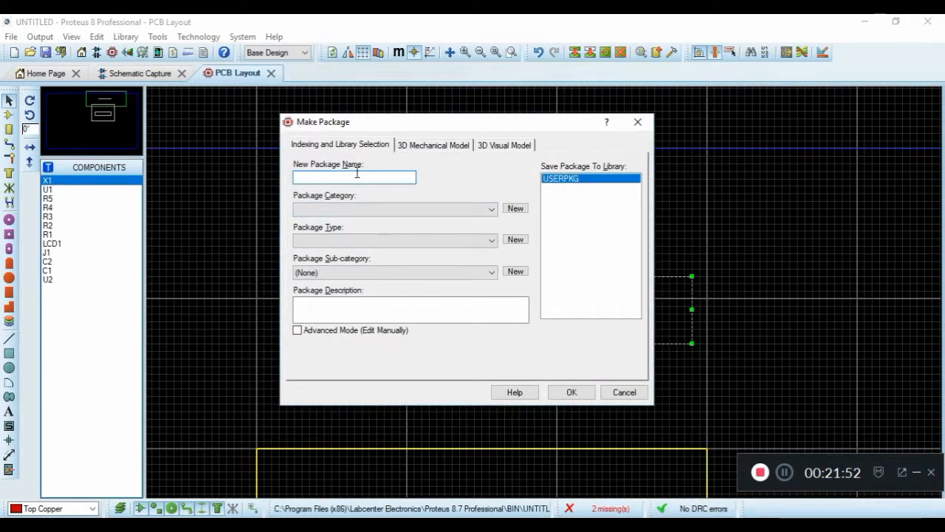
{"action": "type", "text": "SIL-16 PIN CONNECTOR"}
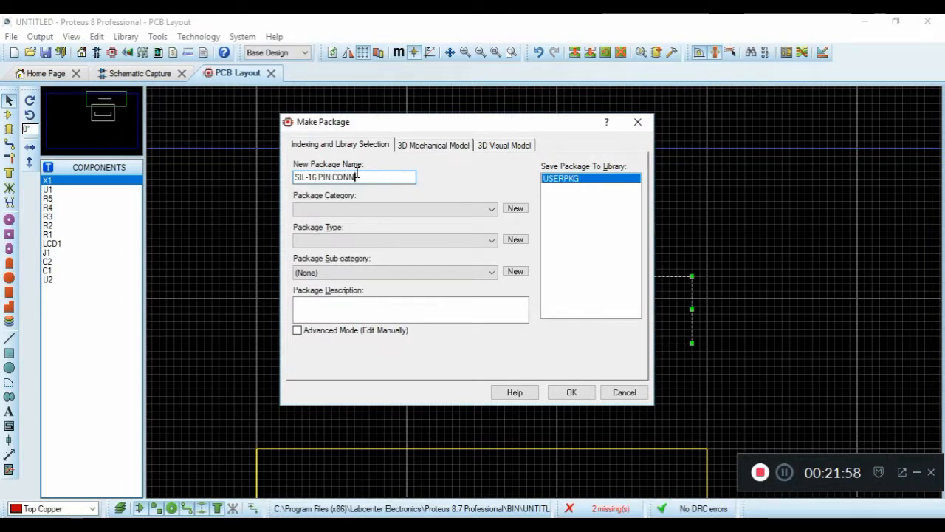
- Save the package to USERPKG with category Connectors, type Through Hole and description "Custom SIL-16 Pin Connector"
{"action": "left_click", "coordinate": [353, 209]}
{"action": "left_click", "coordinate": [347, 220]}
{"action": "left_click", "coordinate": [350, 240]}
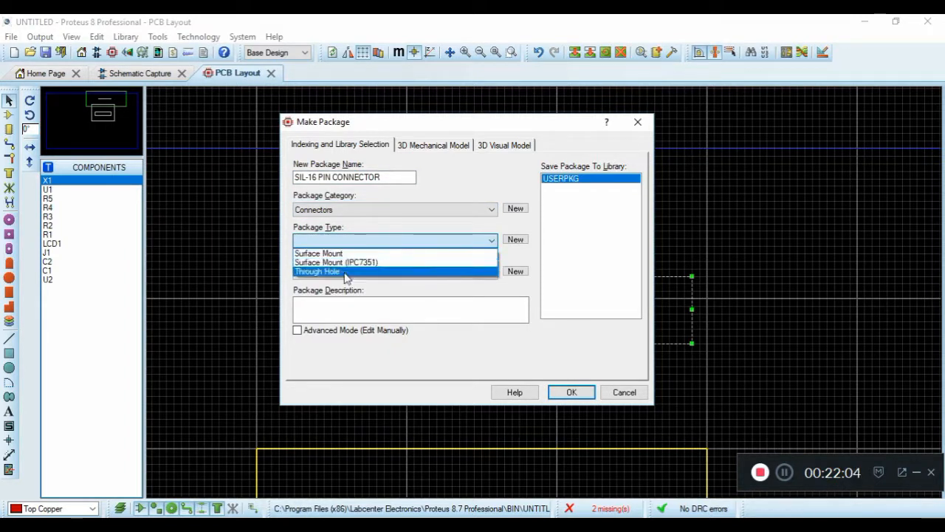
{"action": "left_click", "coordinate": [345, 271]}
{"action": "left_click", "coordinate": [346, 301]}
{"action": "type", "text": "Custom"}
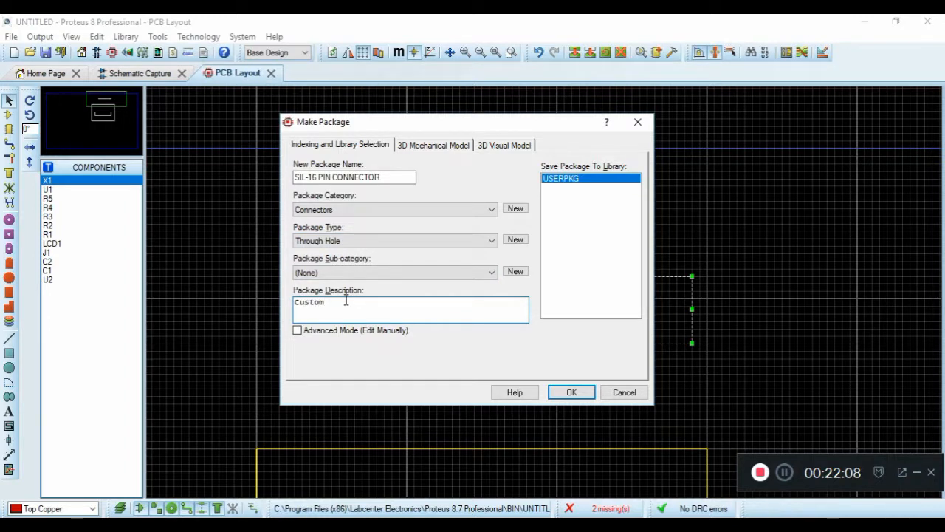
{"action": "type", "text": " SIL-16 Pin Connector"}
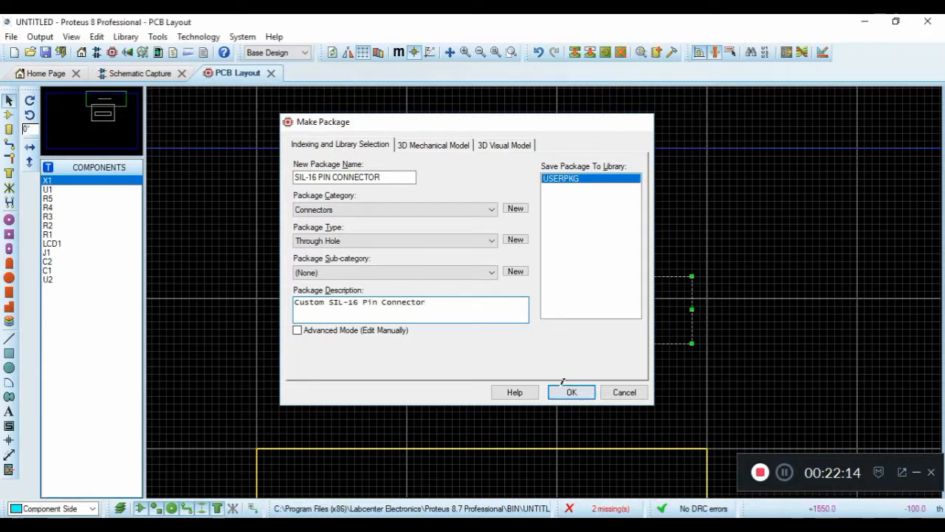
{"action": "left_click", "coordinate": [566, 391]}
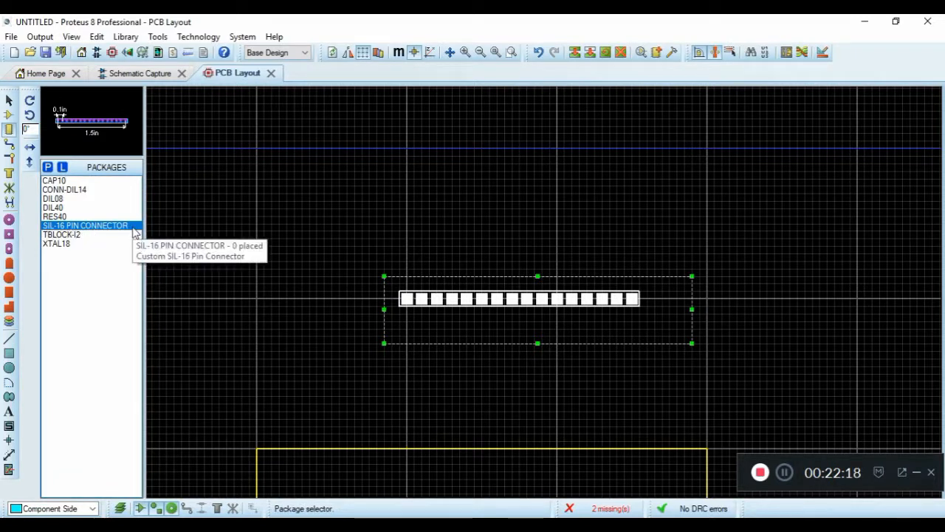
- In the schematic, start making a device named LM016L-CUSTOM from the selected display and proceed to its packagings
{"action": "left_click", "coordinate": [135, 74]}
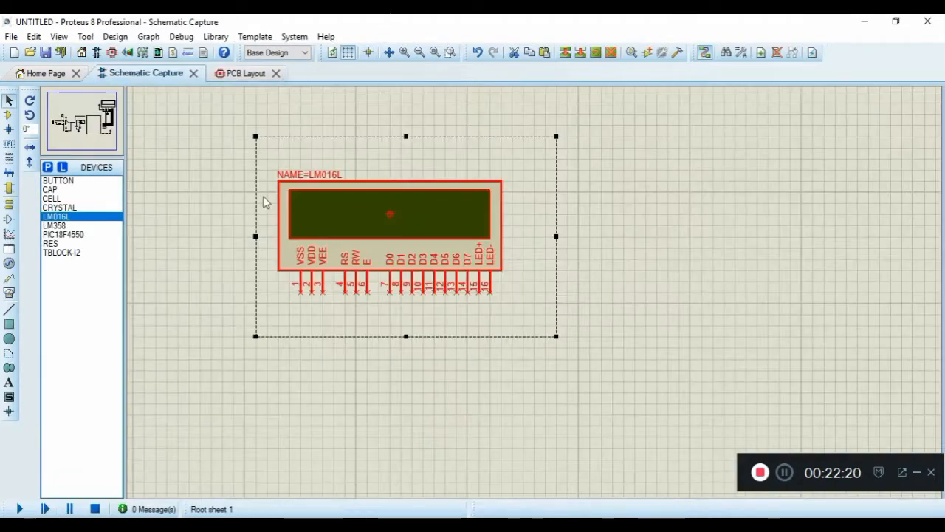
{"action": "right_click", "coordinate": [358, 217]}
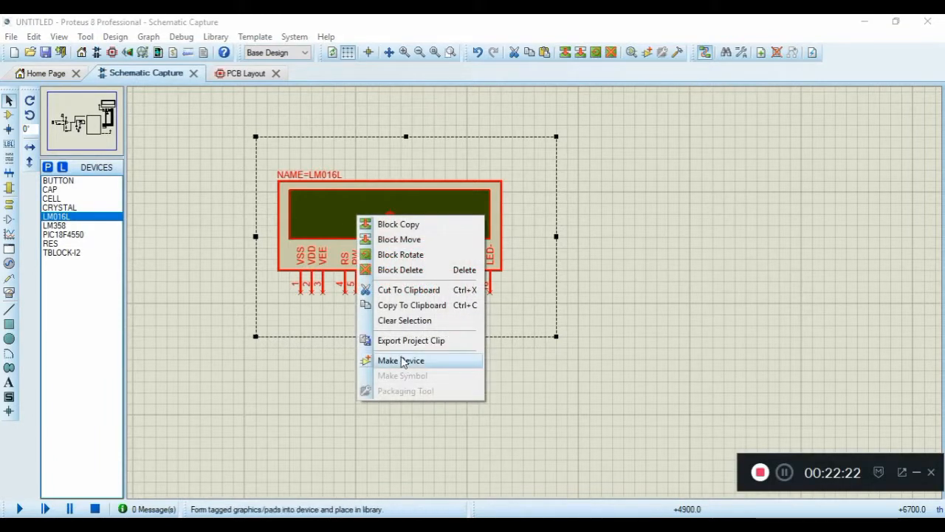
{"action": "left_click", "coordinate": [403, 361]}
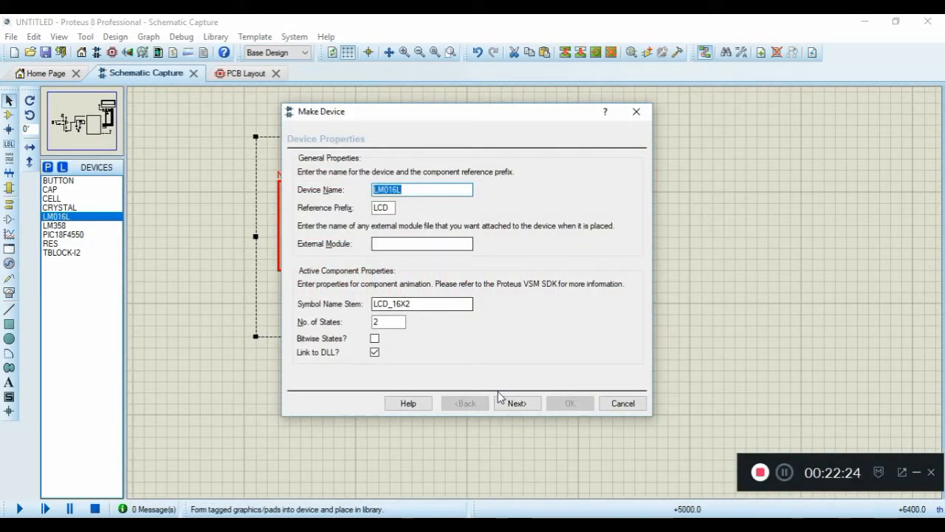
{"action": "left_click", "coordinate": [430, 193]}
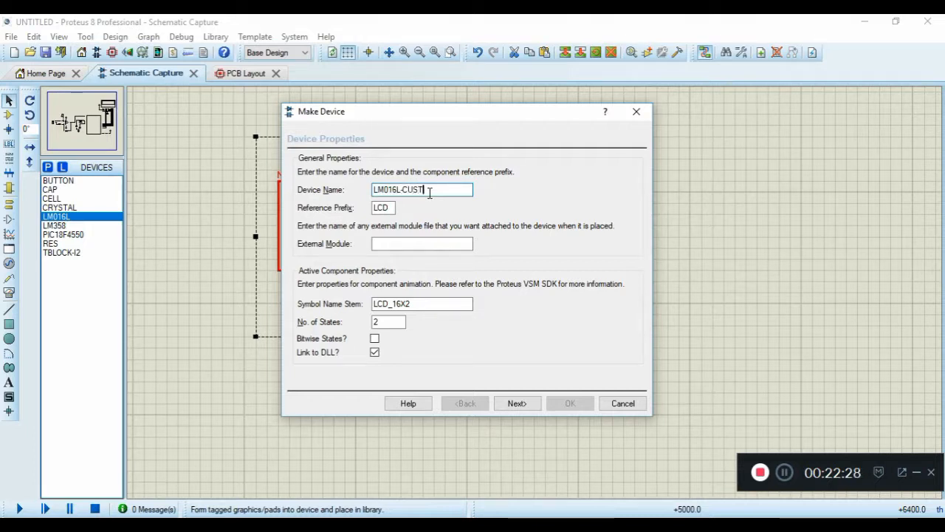
{"action": "left_click", "coordinate": [522, 404]}
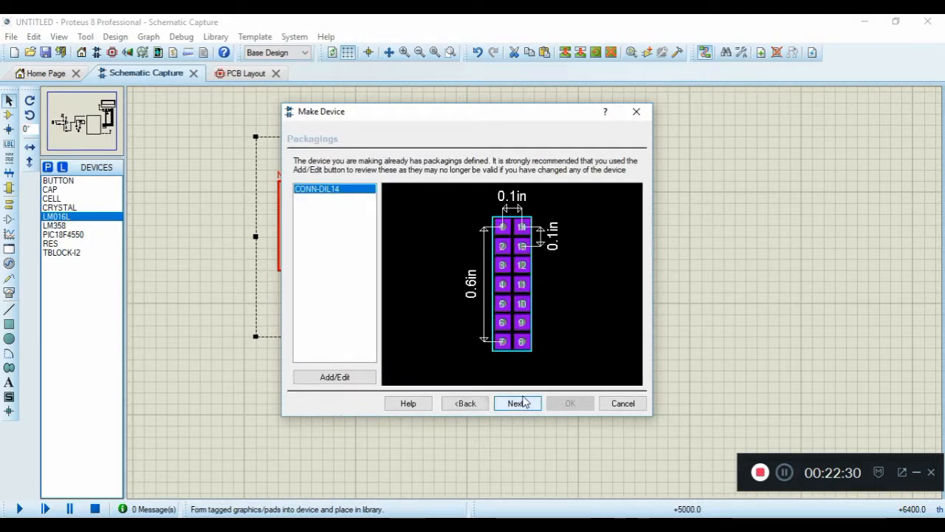
- Edit the device's packagings and delete the existing CONN-DIL14 packaging
{"action": "left_click", "coordinate": [335, 376]}
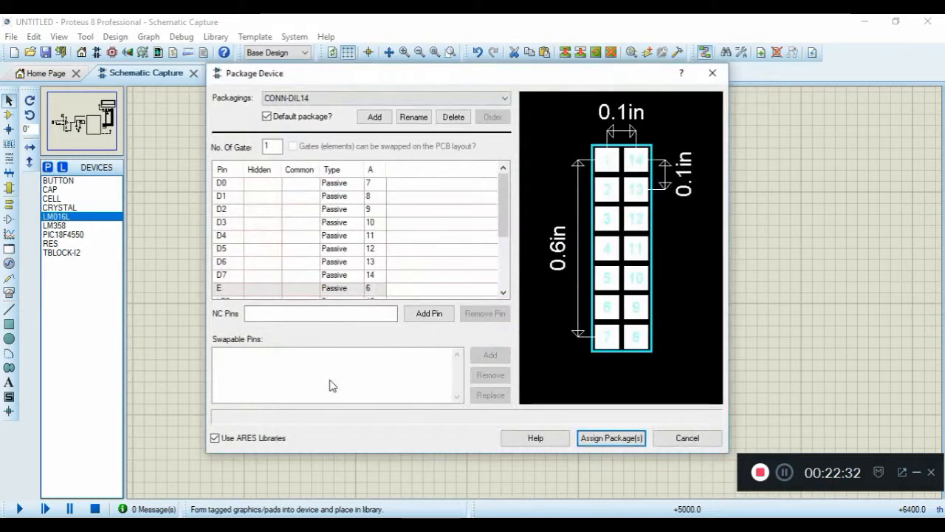
{"action": "left_click", "coordinate": [453, 118]}
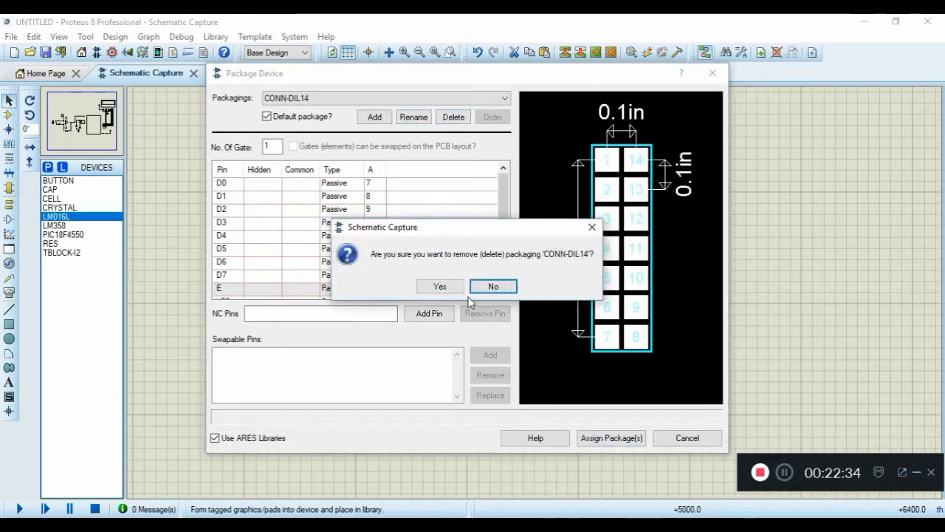
{"action": "left_click", "coordinate": [440, 286]}
- Find the SIL-16 PIN CONNECTOR package in USERPKG, add it as the device's packaging, review the pin mapping and assign it
{"action": "left_click", "coordinate": [380, 120]}
{"action": "type", "text": "sil"}
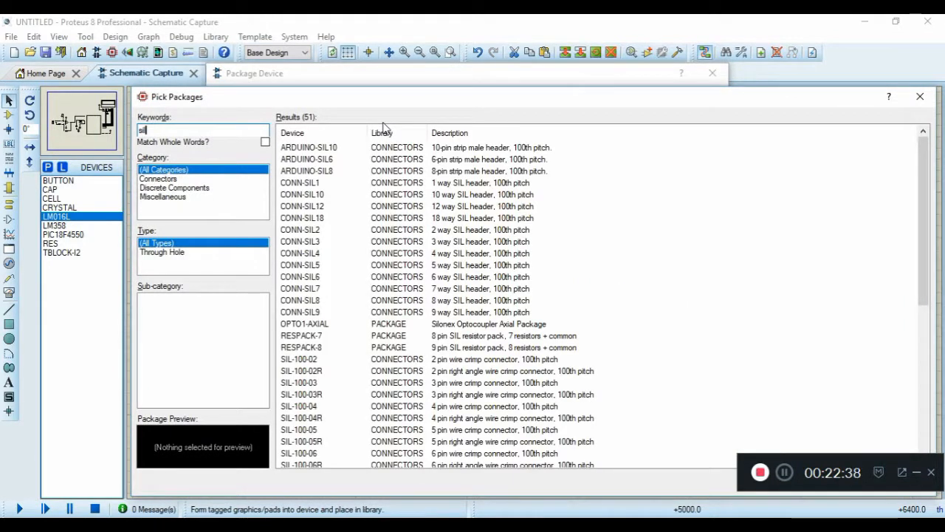
{"action": "type", "text": " 1"}
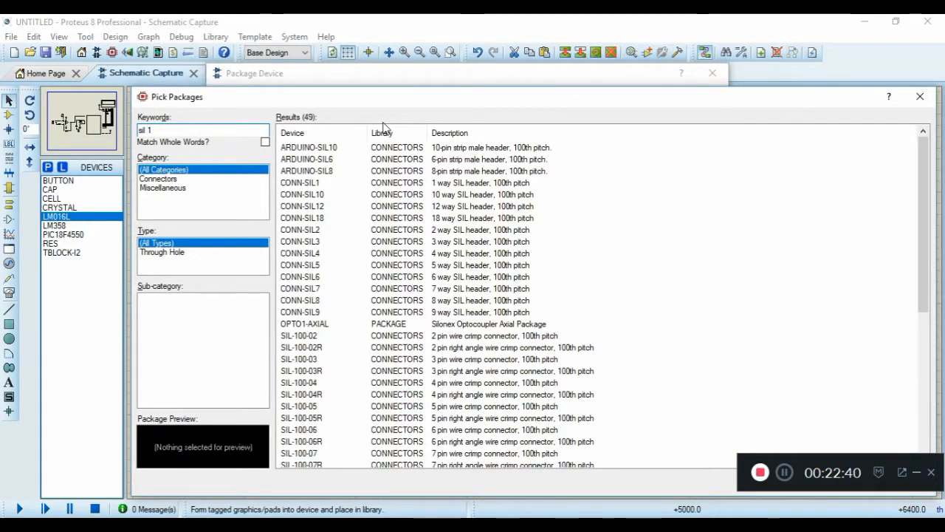
{"action": "type", "text": "6"}
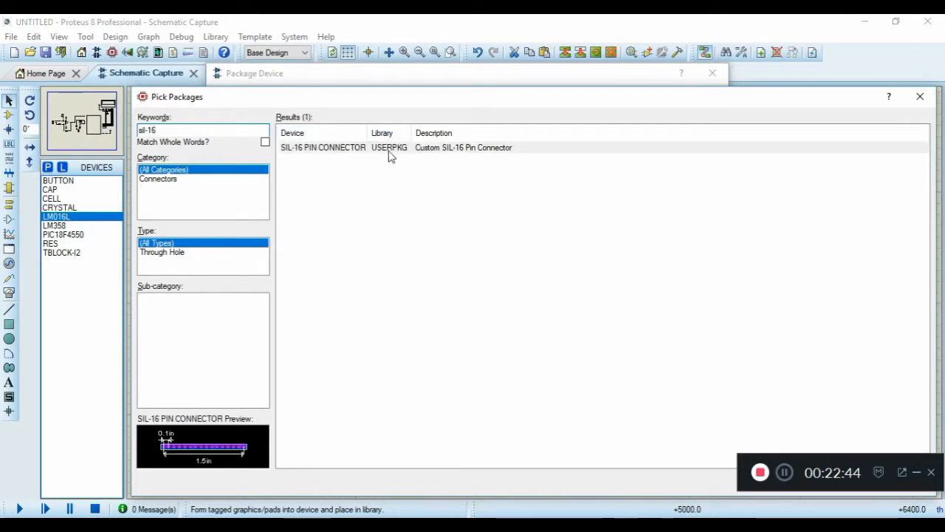
{"action": "double_click", "coordinate": [389, 147]}
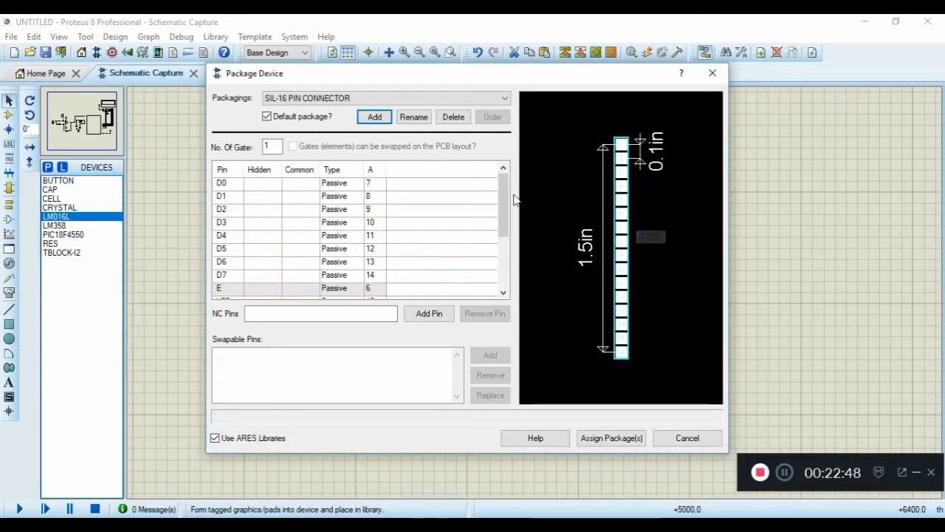
{"action": "left_click_drag", "start_coordinate": [502, 182], "coordinate": [501, 257]}
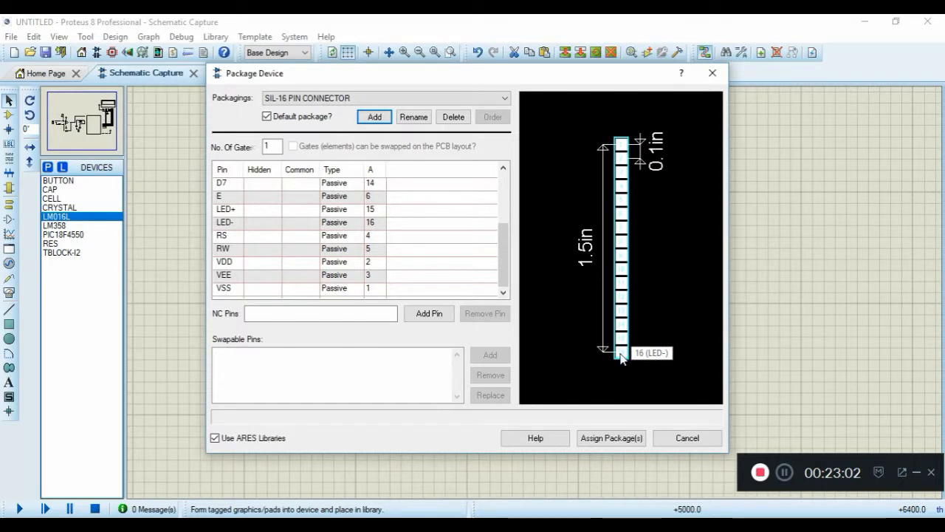
{"action": "left_click", "coordinate": [624, 444]}
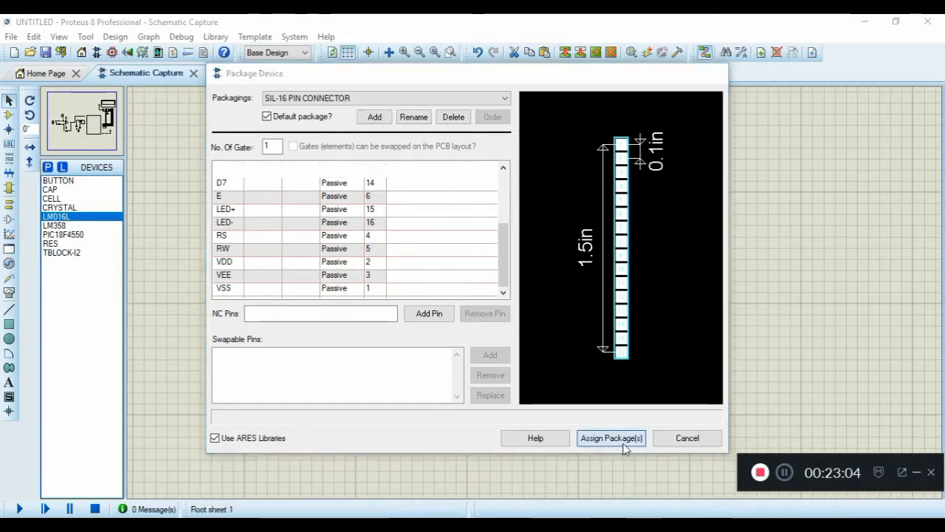
- Keep the existing component properties and device documentation settings, and proceed to the indexing and library selection
{"action": "left_click", "coordinate": [514, 405]}
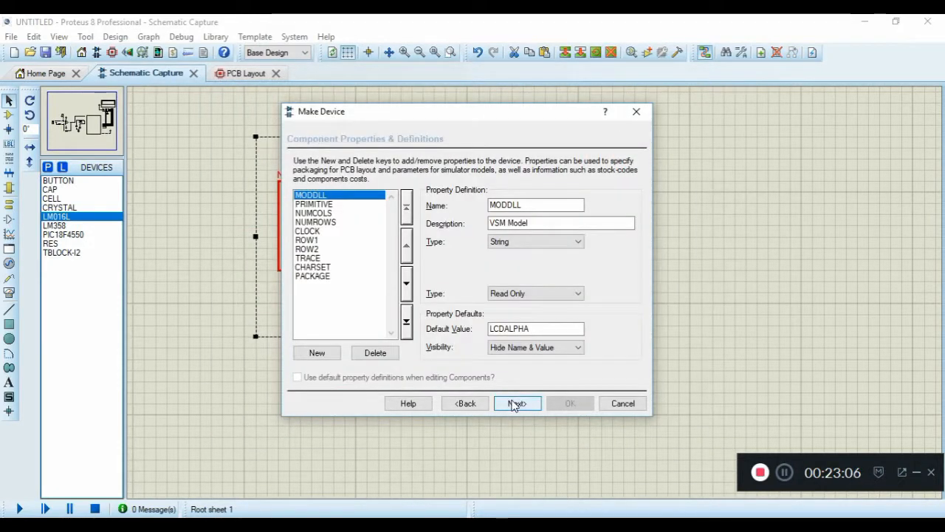
{"action": "left_click", "coordinate": [515, 404]}
{"action": "left_click", "coordinate": [515, 405]}
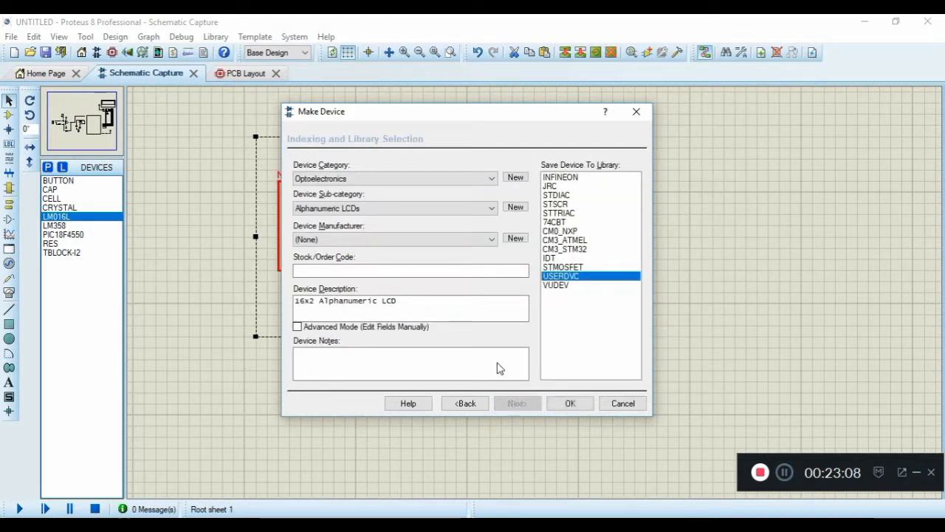
- Save the custom 16-pin alphanumeric LCD device to the USERDVC library and delete its loose drawing from the schematic
{"action": "left_click", "coordinate": [567, 403]}
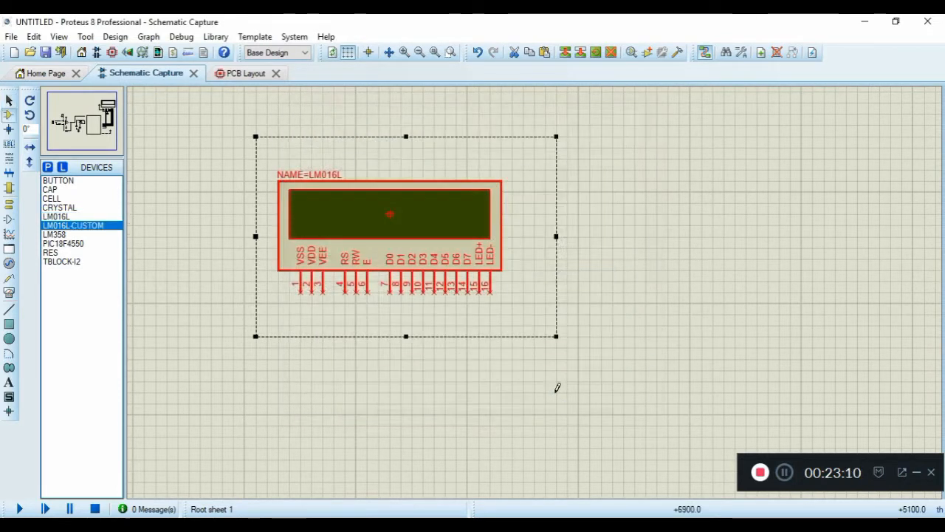
{"action": "left_click", "coordinate": [656, 274]}
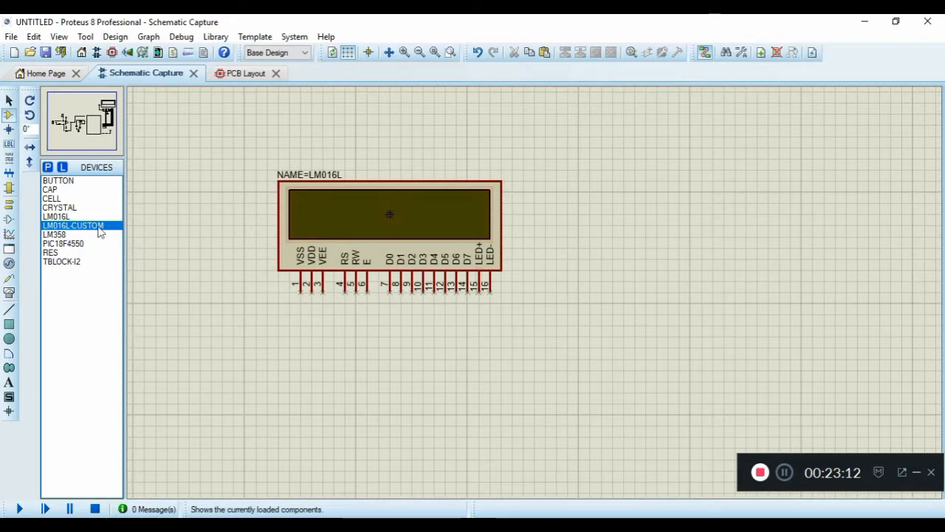
{"action": "scroll", "coordinate": [457, 414], "scroll_direction": "up", "scroll_amount": 1}
{"action": "scroll", "coordinate": [534, 293], "scroll_direction": "down", "scroll_amount": 1}
{"action": "scroll", "coordinate": [475, 192], "scroll_direction": "down", "scroll_amount": 1}
{"action": "left_click_drag", "start_coordinate": [395, 116], "coordinate": [645, 270]}
{"action": "key", "text": "Delete"}
- Replace LCD1 in the schematic with the LM016L-CUSTOM device, aligned on the existing wiring
{"action": "scroll", "coordinate": [537, 296], "scroll_direction": "up", "scroll_amount": 2}
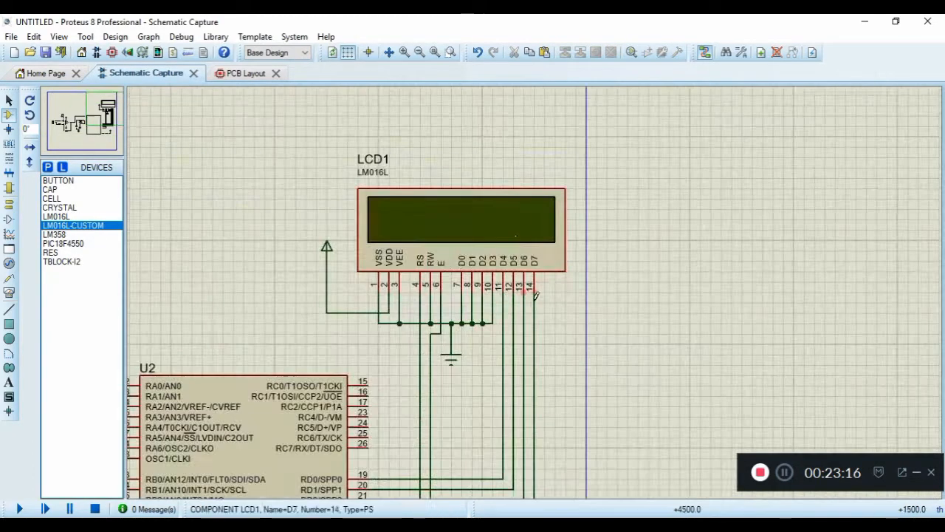
{"action": "left_click", "coordinate": [437, 127]}
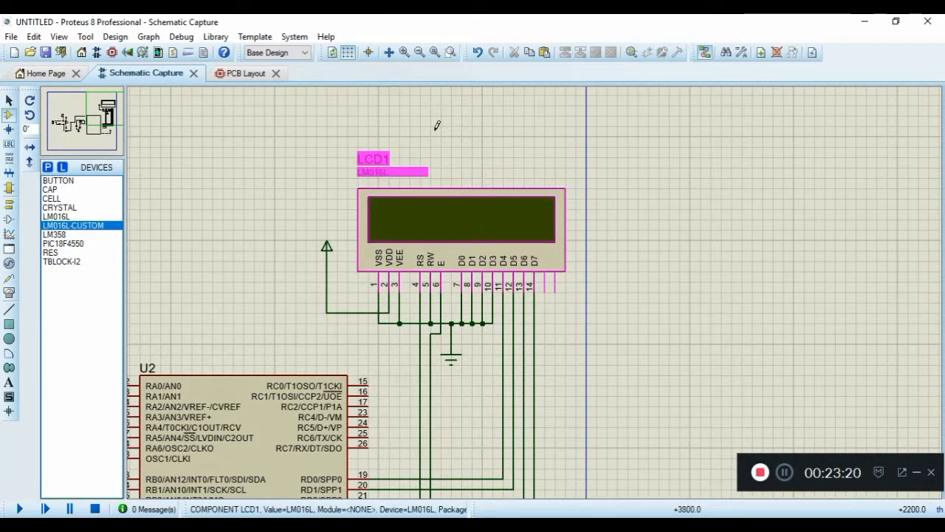
{"action": "left_click", "coordinate": [437, 127]}
{"action": "left_click", "coordinate": [439, 286]}
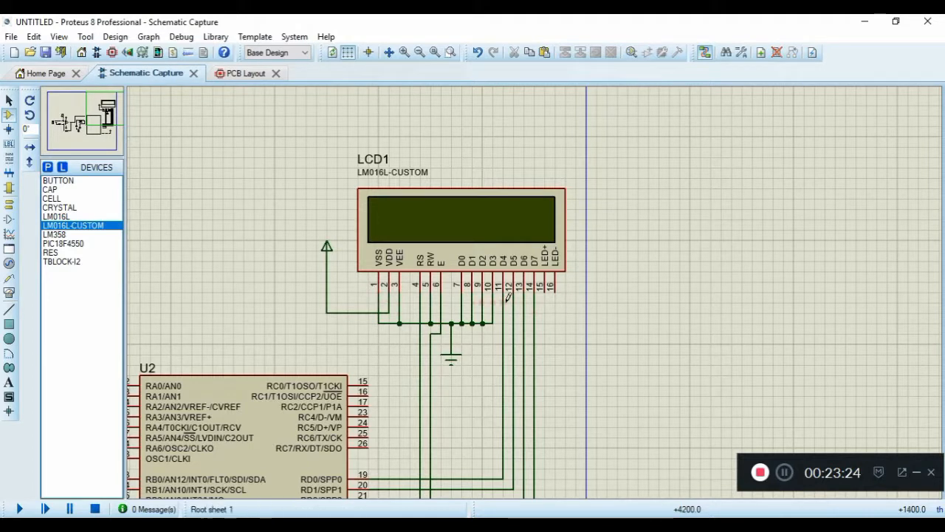
- Wire LCD1's LED+ pin to the VDD supply line and its LED- pin to the ground line
{"action": "left_click", "coordinate": [544, 290]}
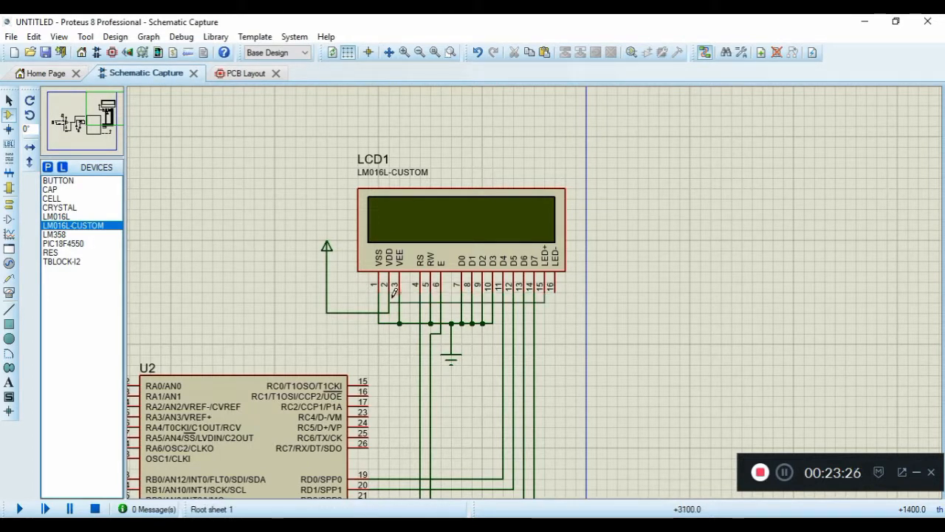
{"action": "left_click", "coordinate": [390, 300]}
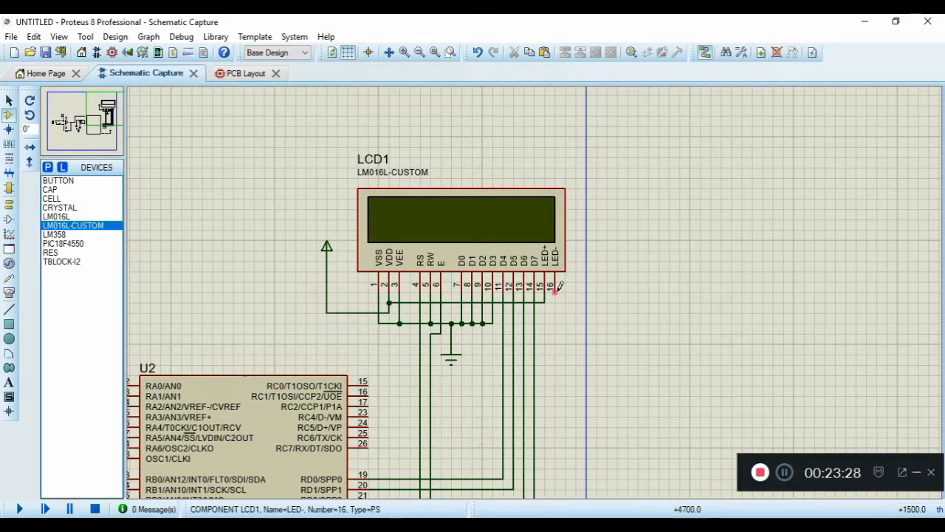
{"action": "left_click", "coordinate": [555, 290]}
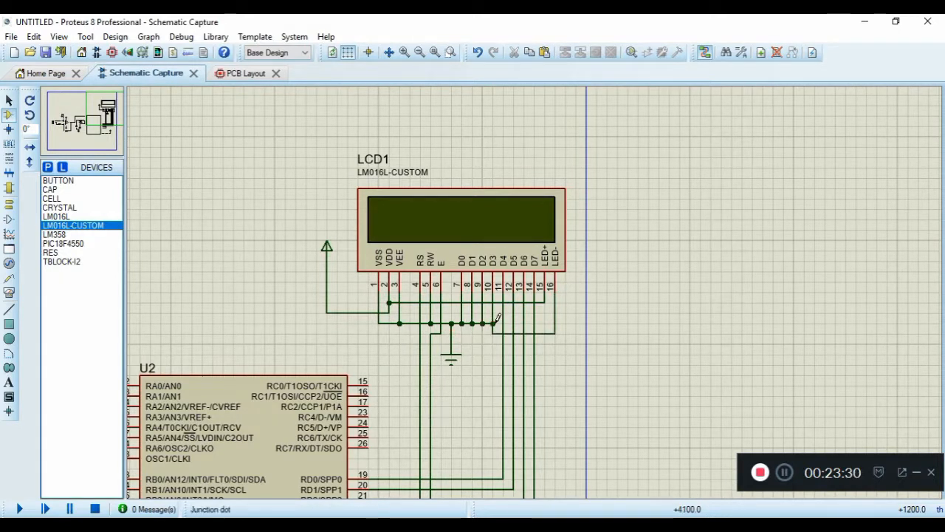
{"action": "left_click", "coordinate": [47, 55]}
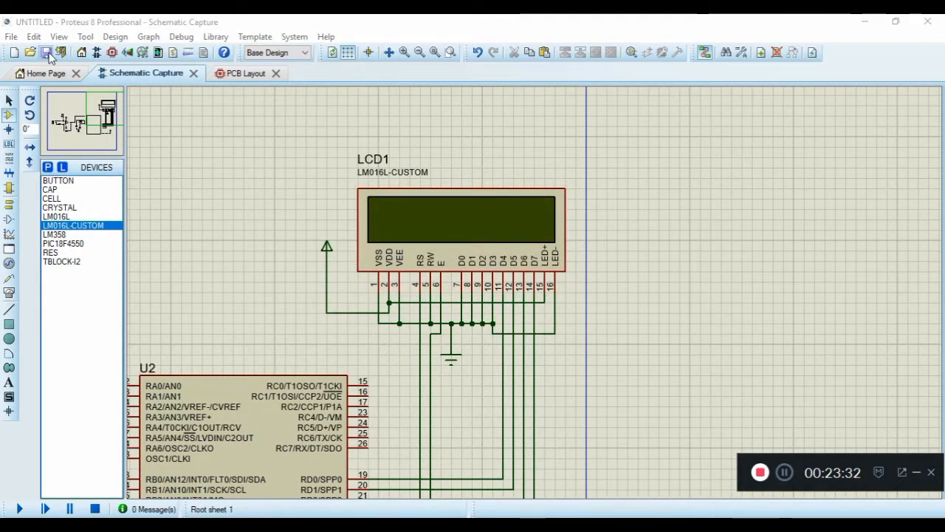
{"action": "key", "text": "Escape"}
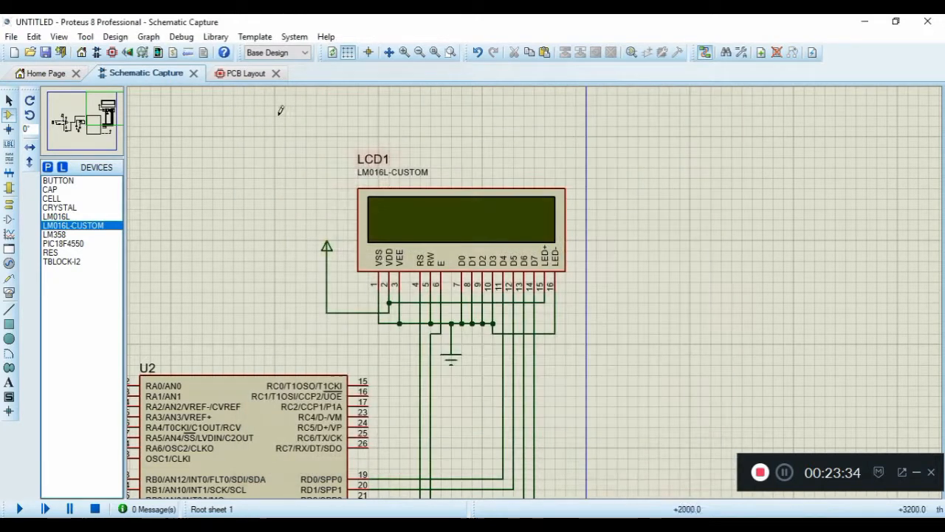
- Switch to the PCB layout and delete the loose SIL-16 pin connector package above the board outline
{"action": "left_click", "coordinate": [236, 75]}
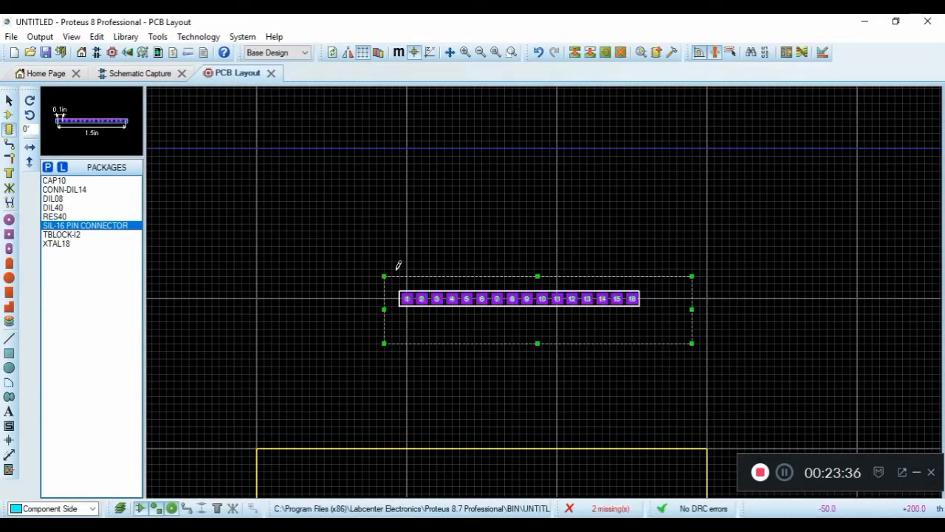
{"action": "key", "text": "Delete"}
{"action": "left_click", "coordinate": [457, 242]}
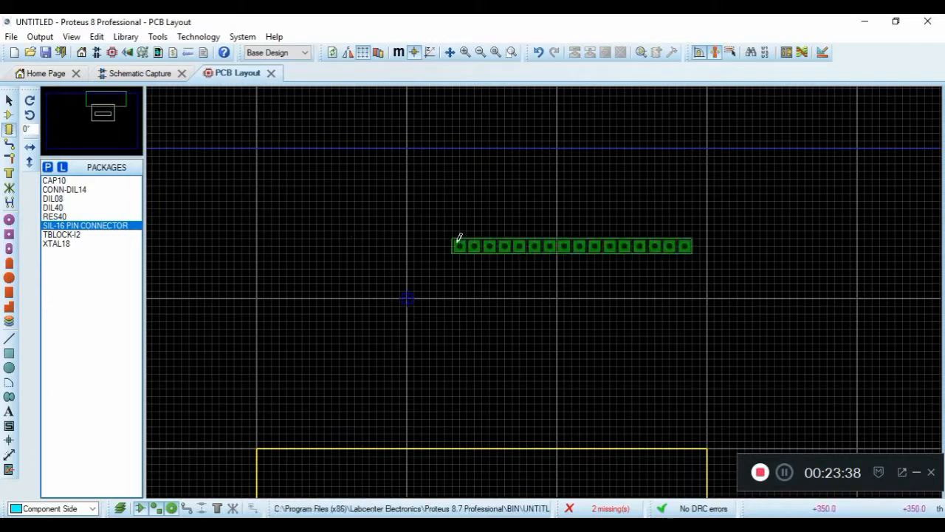
{"action": "left_click", "coordinate": [372, 287]}
{"action": "right_click", "coordinate": [379, 290]}
{"action": "right_click", "coordinate": [380, 291]}
- Place component LCD1 inside the board outline near its upper edge, above U2
{"action": "scroll", "coordinate": [383, 297], "scroll_direction": "down", "scroll_amount": 1}
{"action": "scroll", "coordinate": [555, 308], "scroll_direction": "up", "scroll_amount": 1}
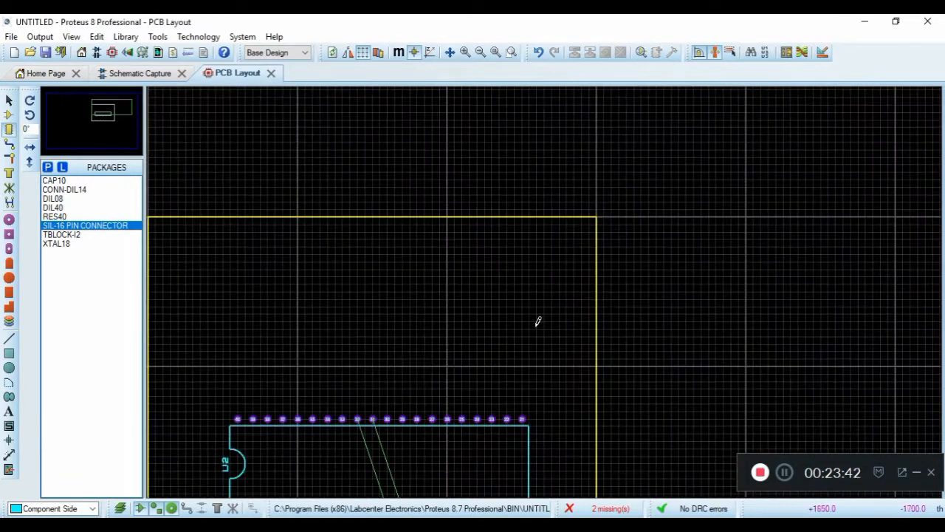
{"action": "scroll", "coordinate": [536, 323], "scroll_direction": "down", "scroll_amount": 2}
{"action": "left_click", "coordinate": [9, 114]}
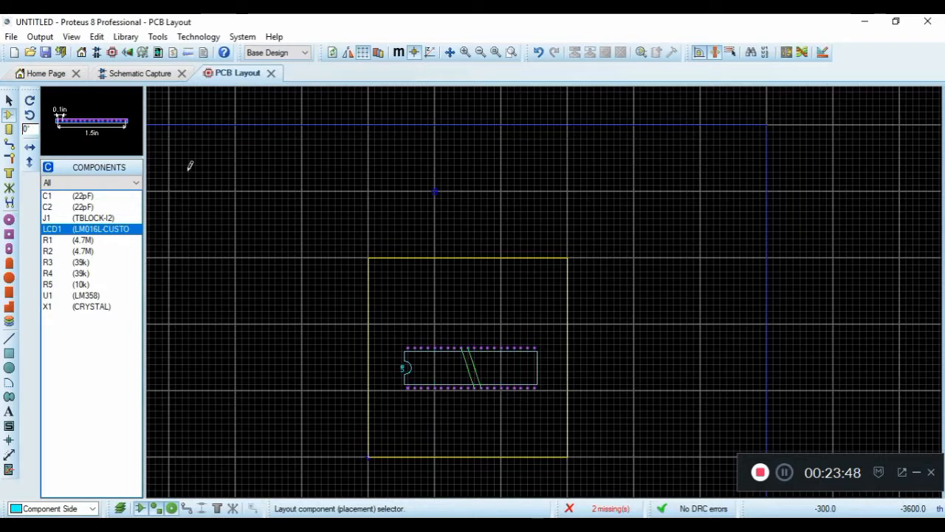
{"action": "left_click", "coordinate": [468, 287]}
{"action": "scroll", "coordinate": [469, 287], "scroll_direction": "up", "scroll_amount": 3}
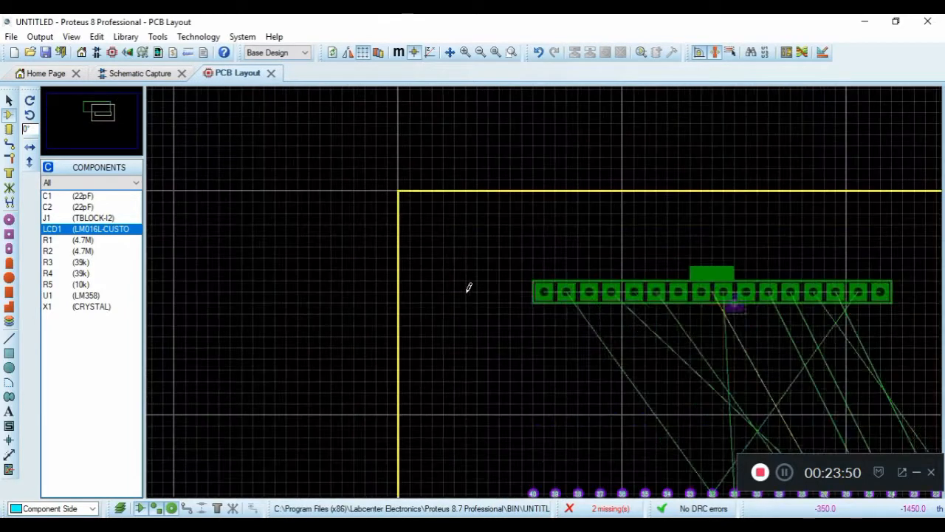
{"action": "scroll", "coordinate": [468, 287], "scroll_direction": "down", "scroll_amount": 2}
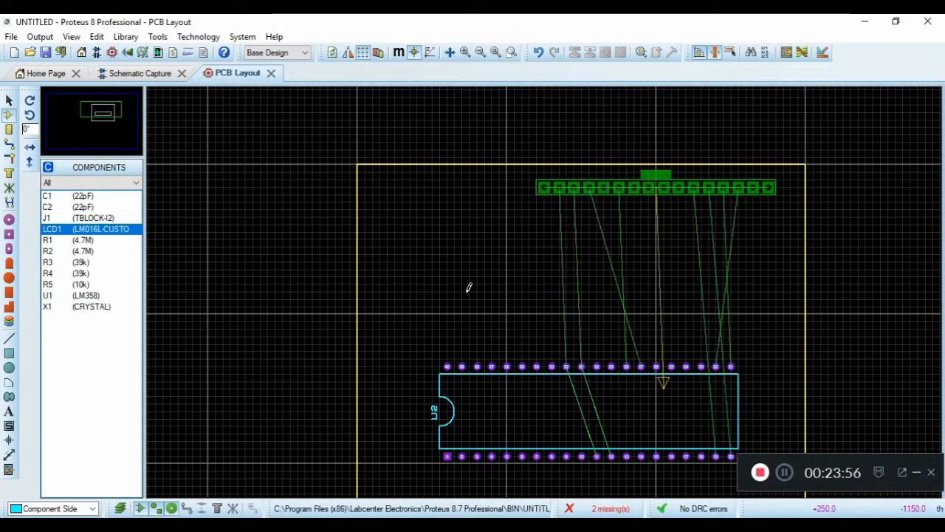
{"action": "left_click", "coordinate": [545, 181]}
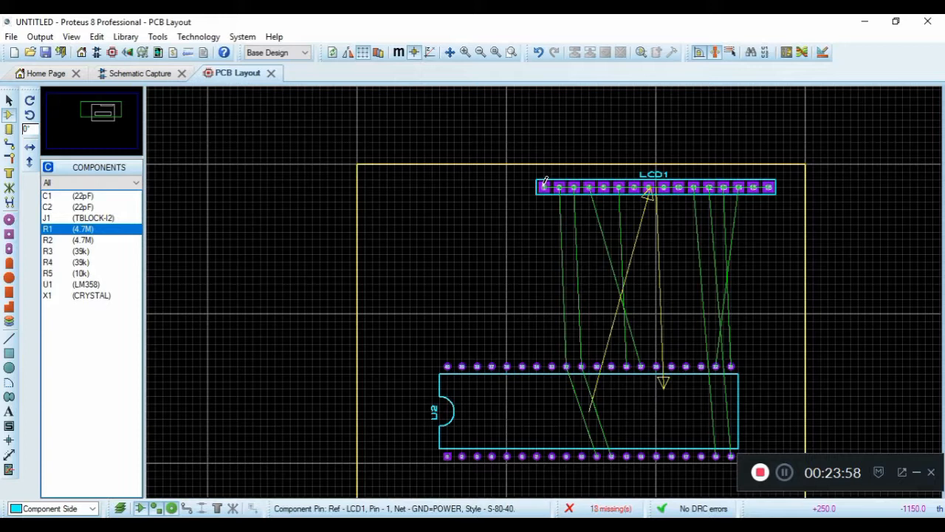
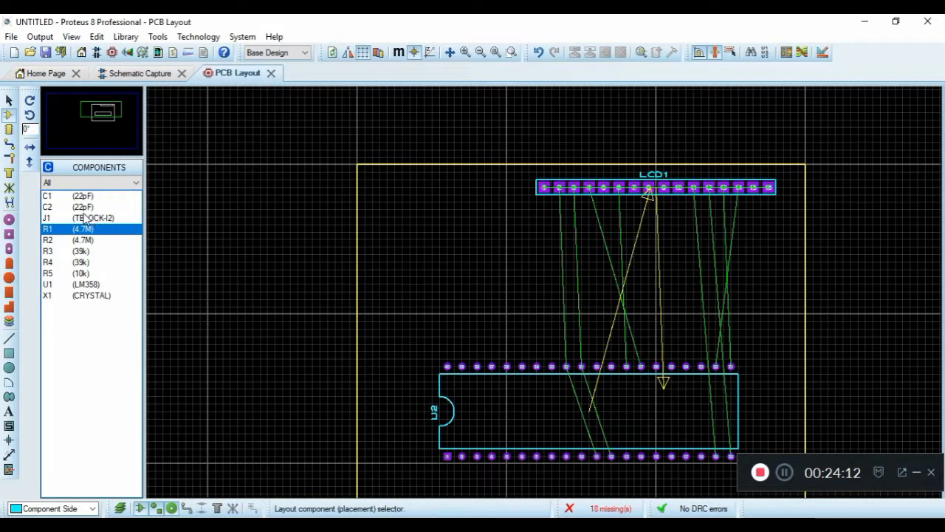
- Place the crystal X1 rotated by 180 degrees just below pins 13 and 14 of U2
{"action": "left_click", "coordinate": [78, 295]}
{"action": "key", "text": "F5"}
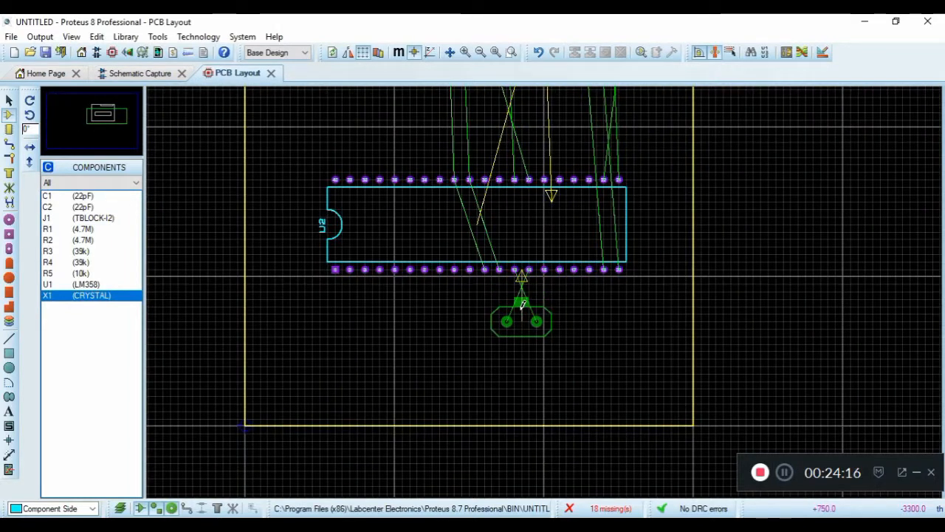
{"action": "scroll", "coordinate": [522, 304], "scroll_direction": "up", "scroll_amount": 1}
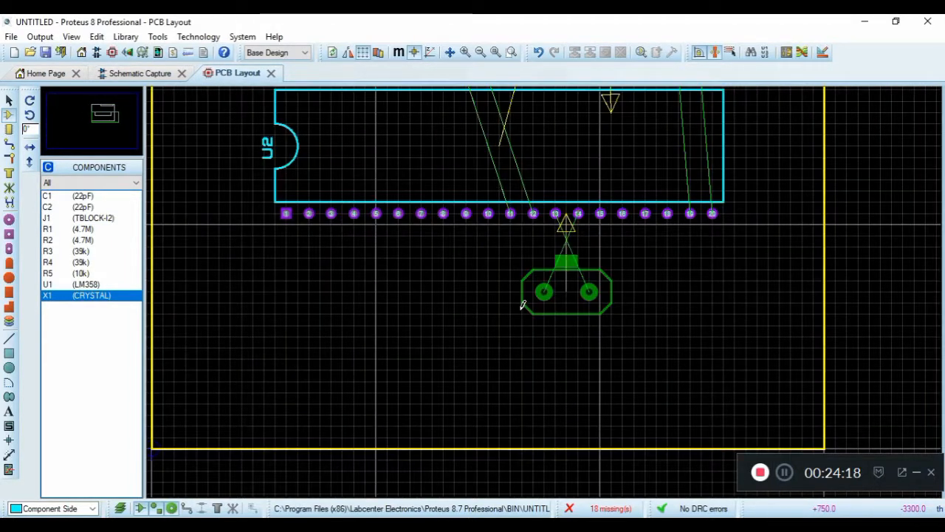
{"action": "key", "text": "KP_Subtract"}
{"action": "key", "text": "KP_Subtract"}
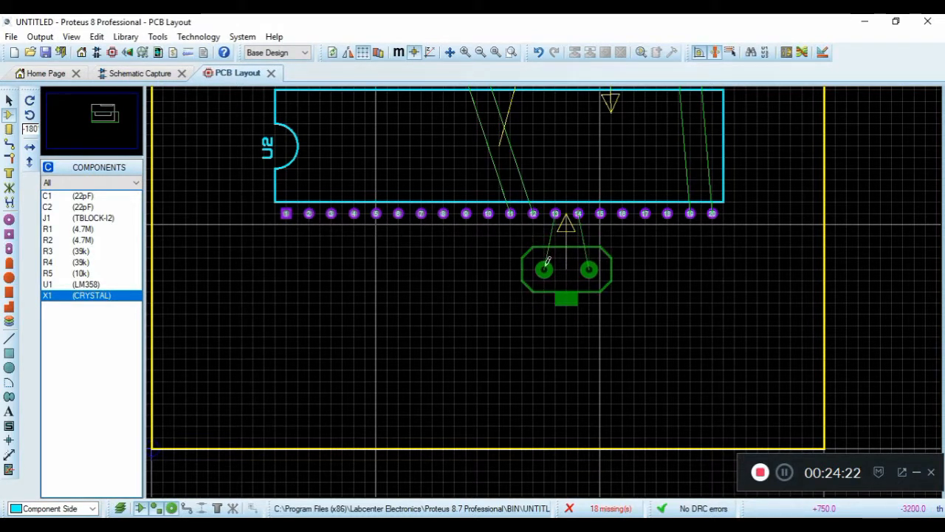
{"action": "left_click", "coordinate": [547, 261]}
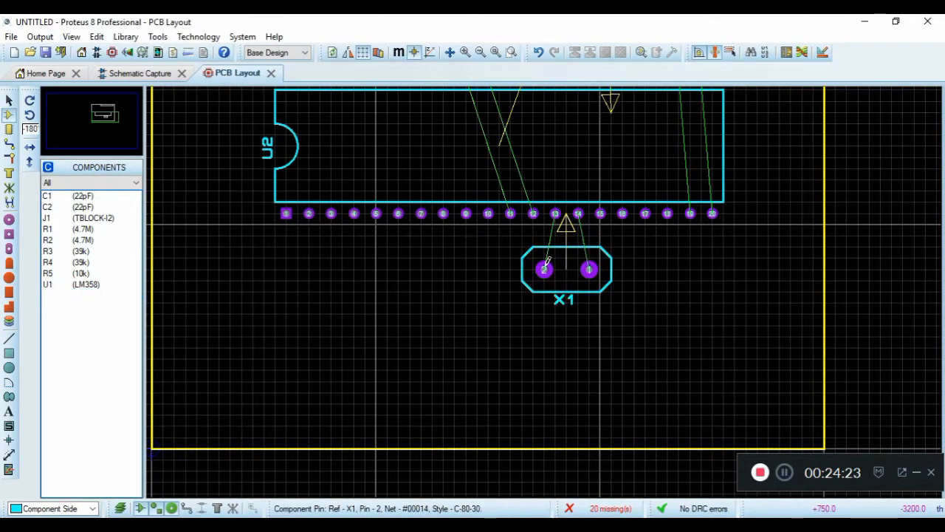
{"action": "right_click", "coordinate": [559, 270]}
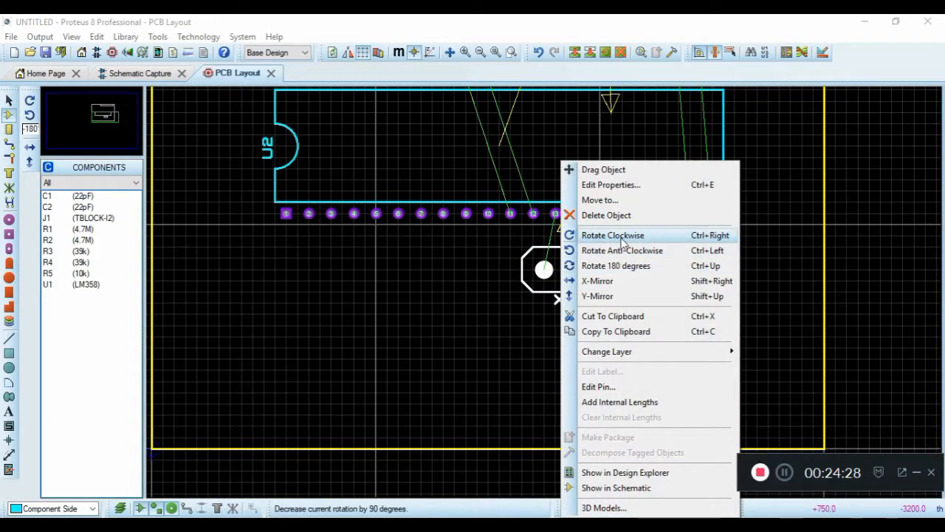
{"action": "left_click", "coordinate": [495, 307]}
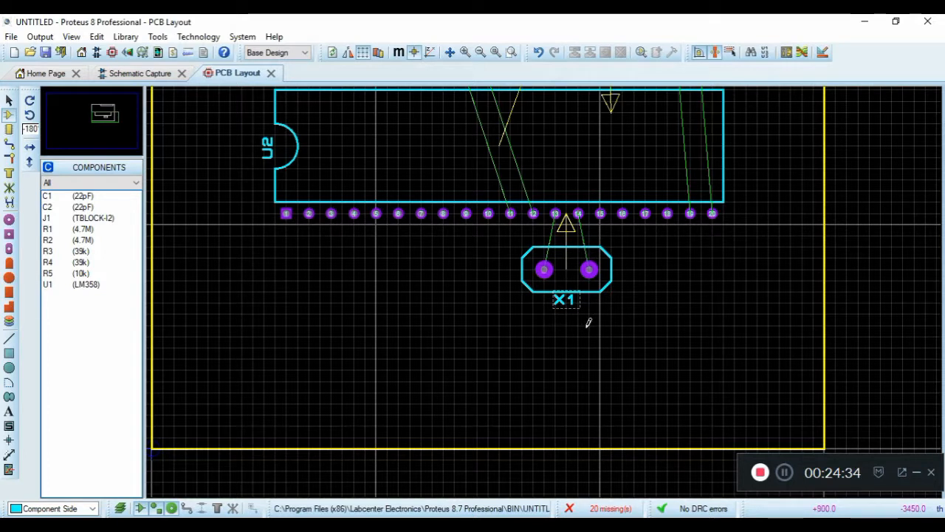
- Place the 22pF capacitors C1 and C2 side by side below the crystal X1, with C2 beneath X1's pin 2
{"action": "left_click", "coordinate": [90, 207]}
{"action": "left_click", "coordinate": [87, 195]}
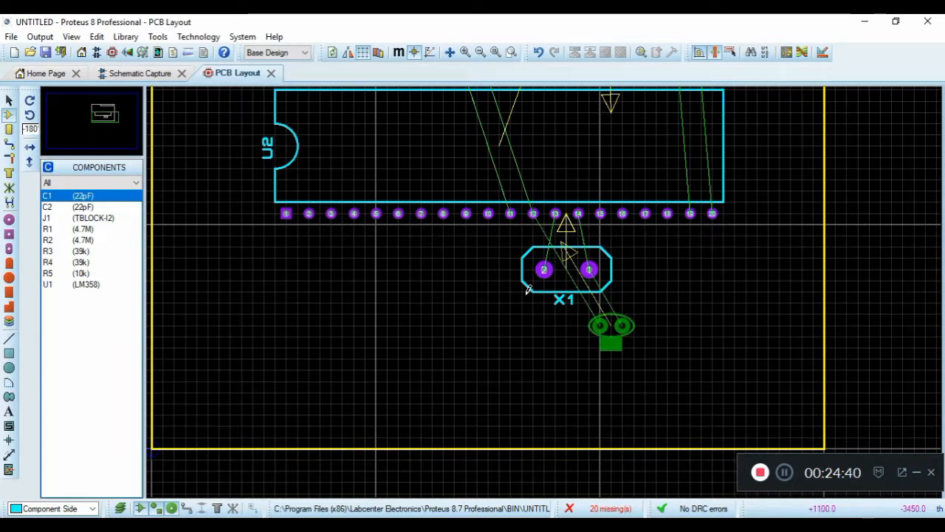
{"action": "key", "text": "minus"}
{"action": "key", "text": "minus"}
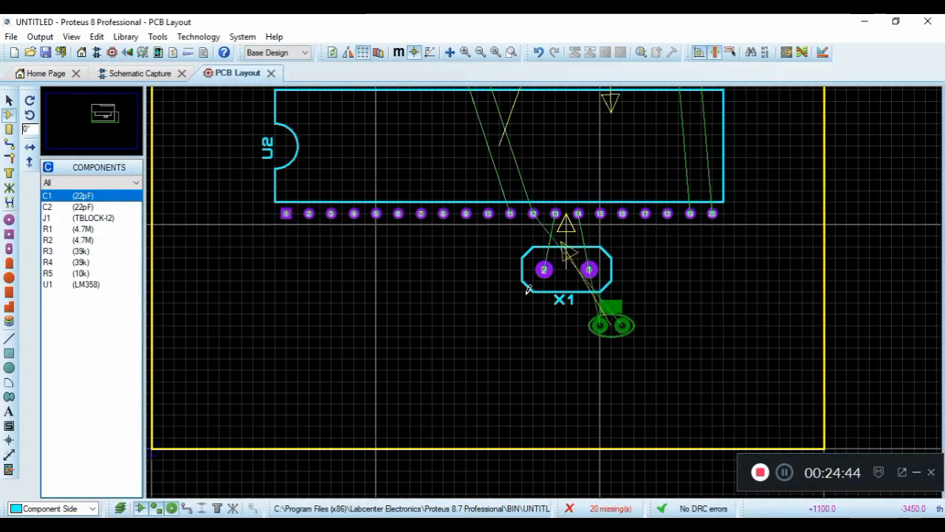
{"action": "left_click", "coordinate": [612, 309]}
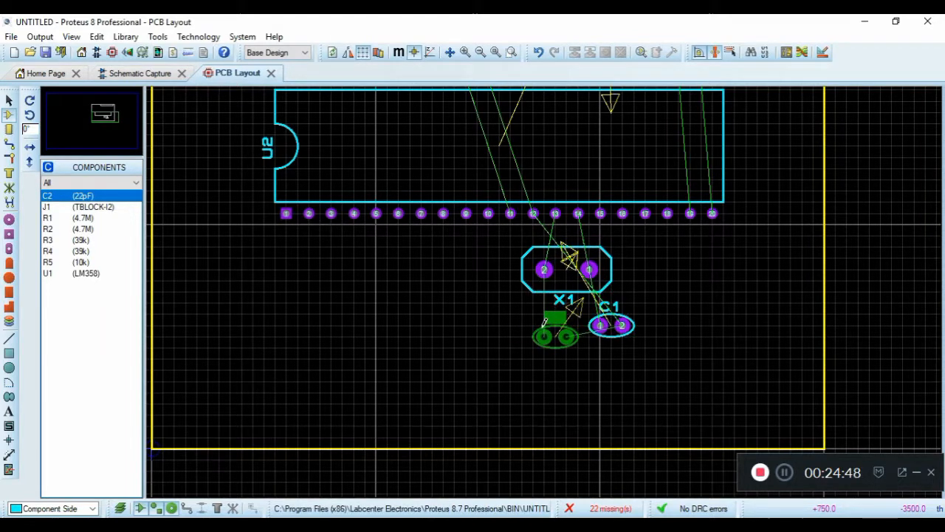
{"action": "left_click", "coordinate": [544, 334]}
{"action": "key", "text": "Escape"}
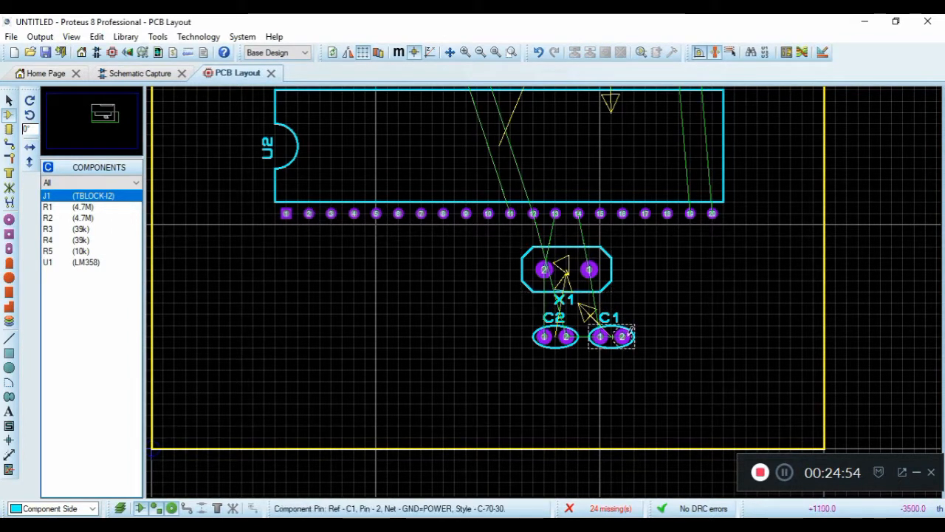
- Rotate capacitor C1 by 180 degrees so that its pin 2 faces C2
{"action": "left_click", "coordinate": [624, 338]}
{"action": "key", "text": "minus"}
{"action": "key", "text": "minus"}
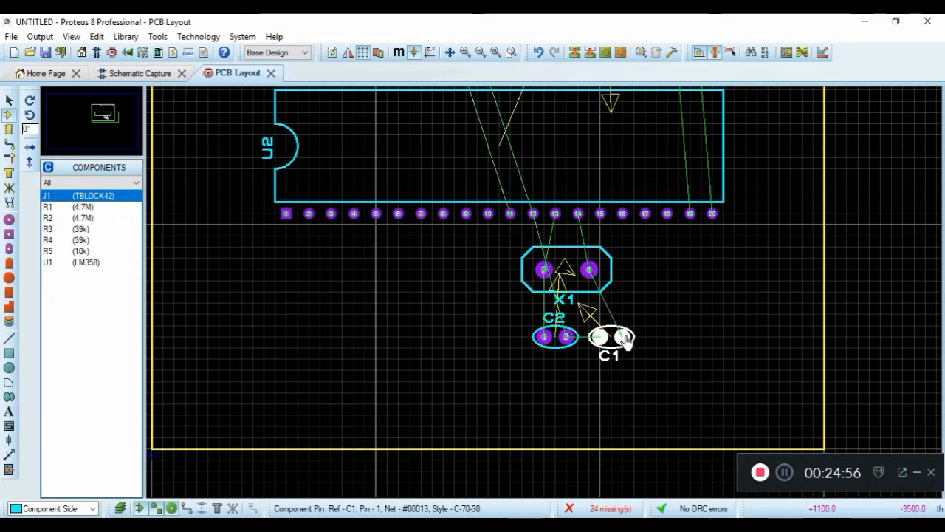
{"action": "left_click", "coordinate": [633, 299]}
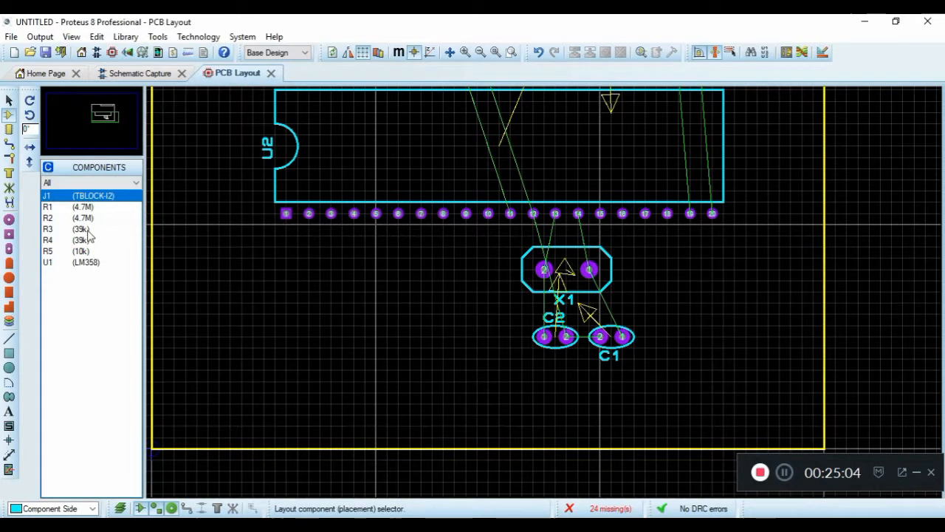
- Place the 10k resistor R5 horizontally below pins 1 to 5 of U2
{"action": "left_click", "coordinate": [83, 254]}
{"action": "left_click", "coordinate": [320, 302]}
{"action": "left_click_drag", "start_coordinate": [319, 303], "coordinate": [331, 258]}
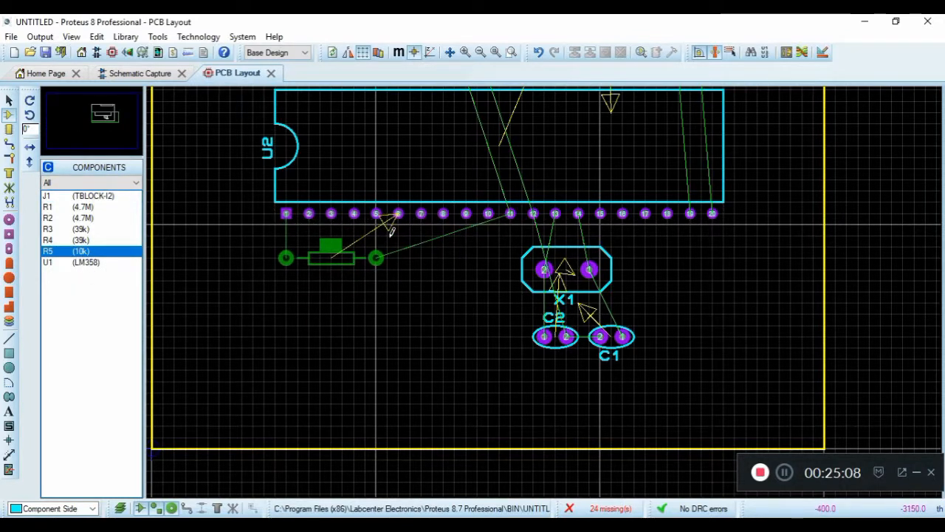
{"action": "left_click", "coordinate": [391, 232]}
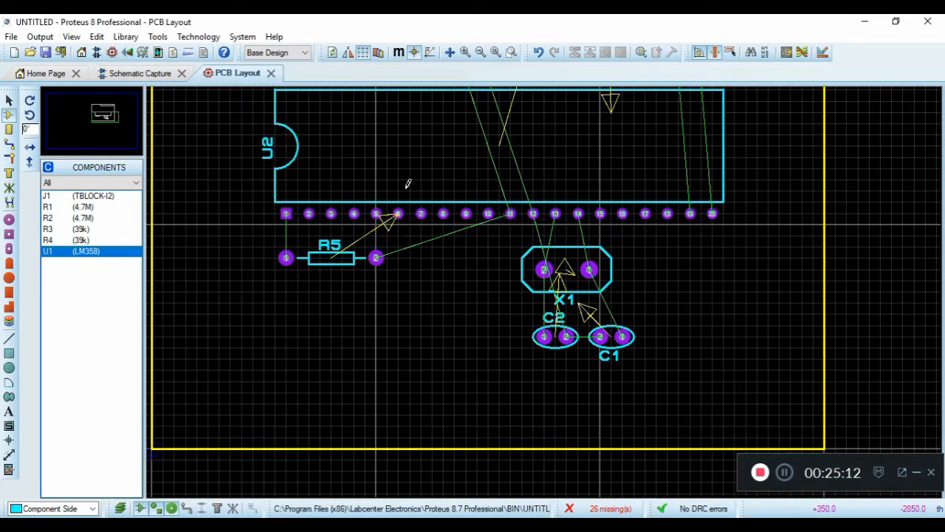
- Return to the schematic and examine the connections of the whole circuit
{"action": "left_click", "coordinate": [161, 78]}
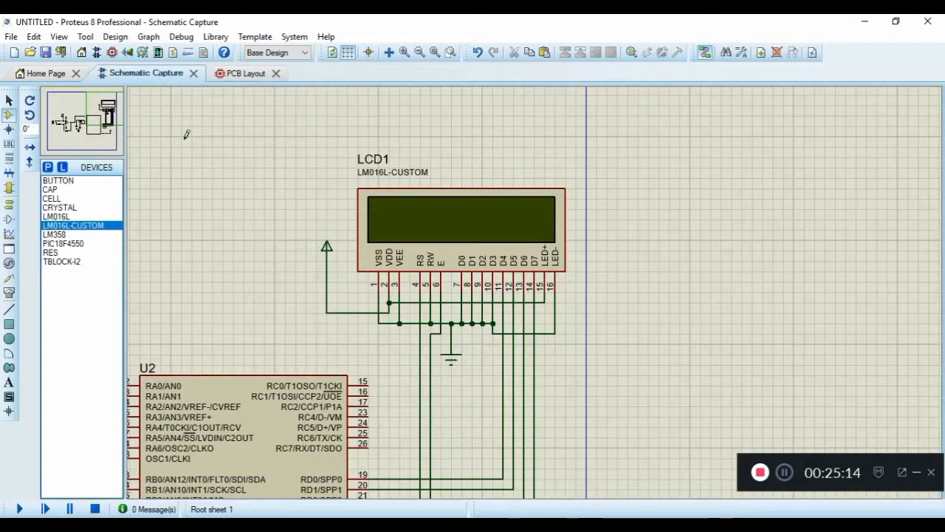
{"action": "scroll", "coordinate": [458, 271], "scroll_direction": "down", "scroll_amount": 3}
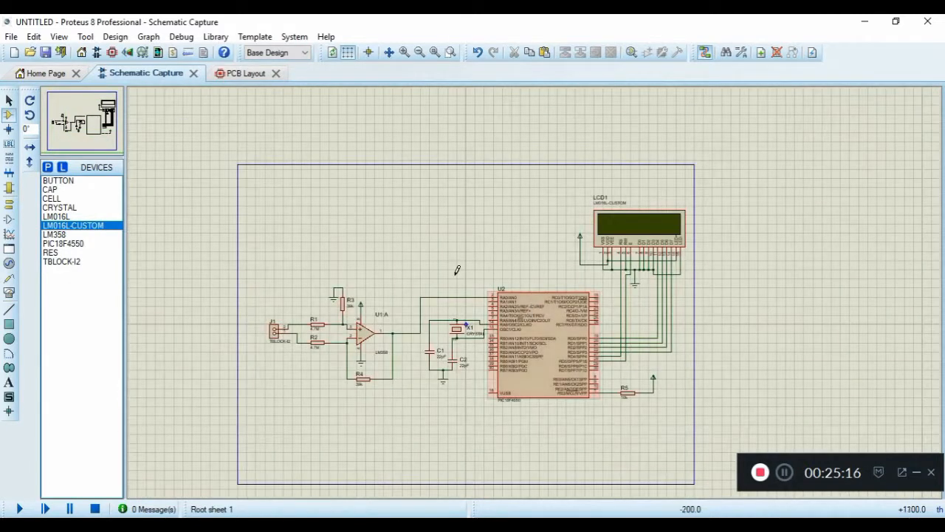
{"action": "scroll", "coordinate": [457, 270], "scroll_direction": "up", "scroll_amount": 1}
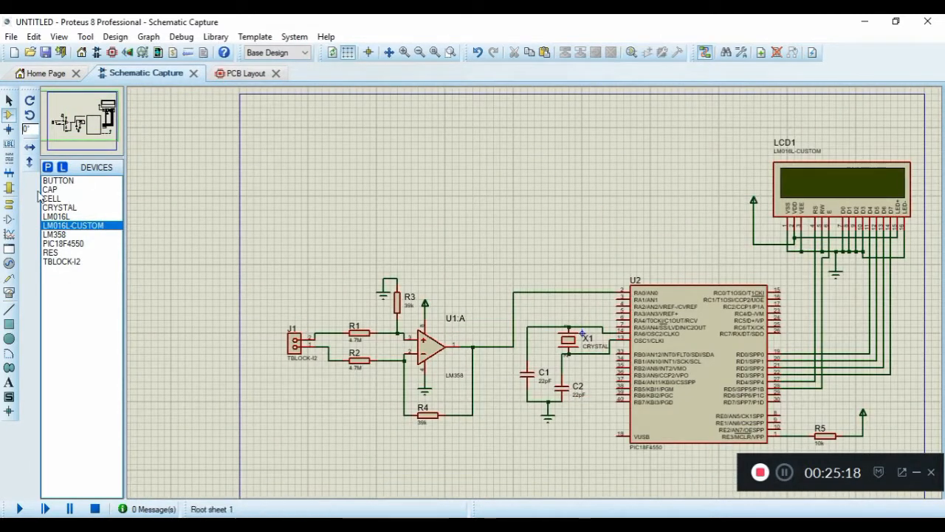
- Place a second TBLOCK-I2 terminal block above J1 in the schematic, rotated so its pins face the circuit
{"action": "left_click", "coordinate": [61, 260]}
{"action": "left_click", "coordinate": [341, 227]}
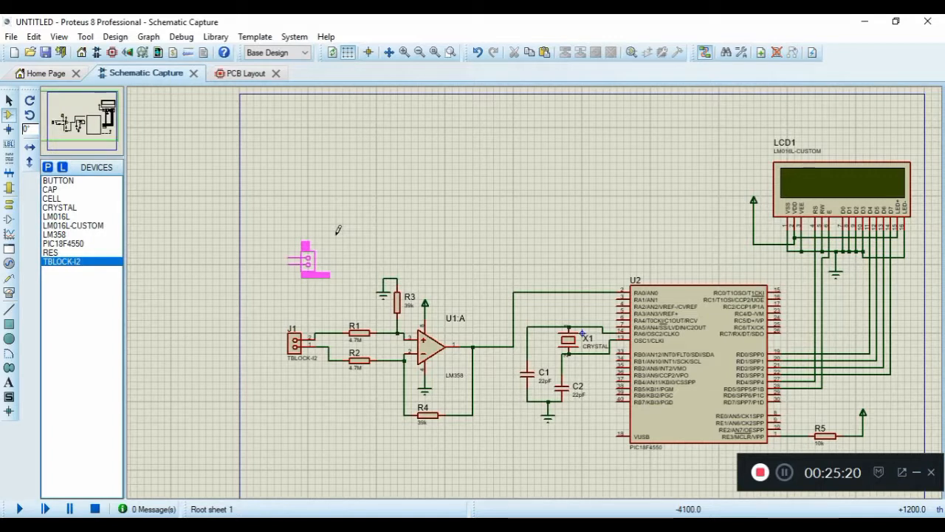
{"action": "key", "text": "KP_Add"}
{"action": "key", "text": "KP_Add"}
{"action": "left_click", "coordinate": [326, 216]}
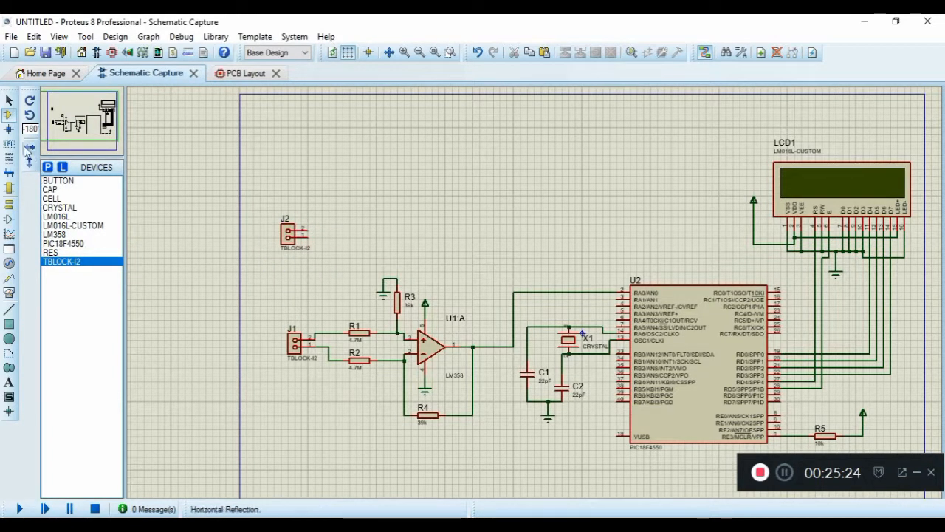
- Wire J2's pin 1 to a new ground terminal and its pin 2 to a new power terminal
{"action": "left_click", "coordinate": [9, 203]}
{"action": "left_click", "coordinate": [66, 226]}
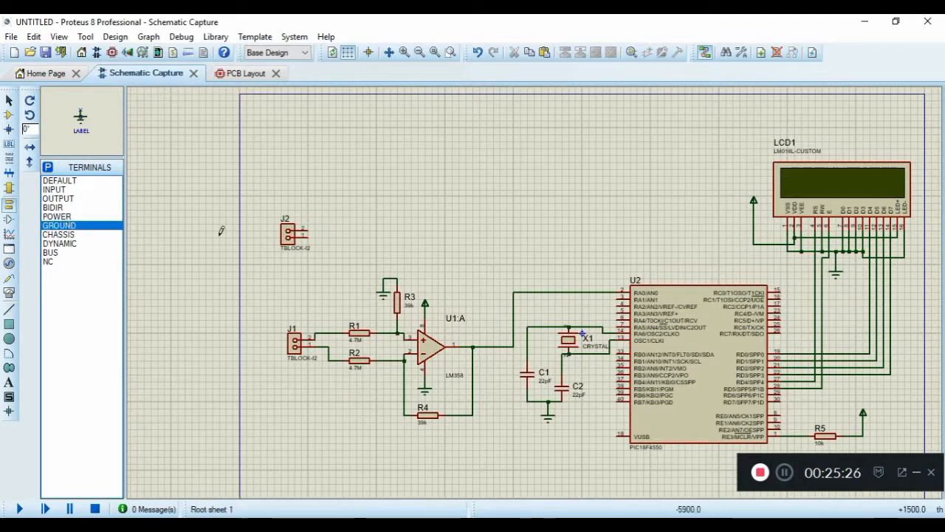
{"action": "left_click", "coordinate": [326, 256]}
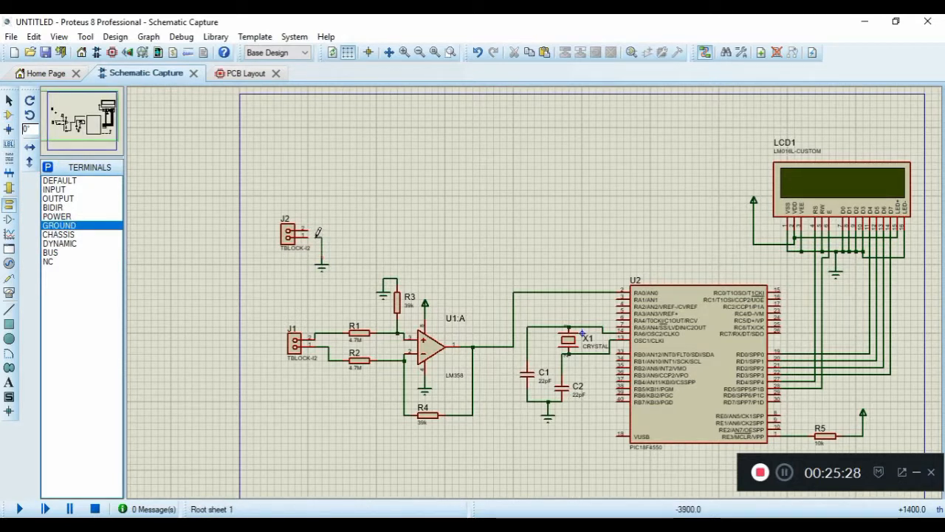
{"action": "left_click", "coordinate": [307, 237]}
{"action": "left_click", "coordinate": [322, 255]}
{"action": "left_click", "coordinate": [57, 217]}
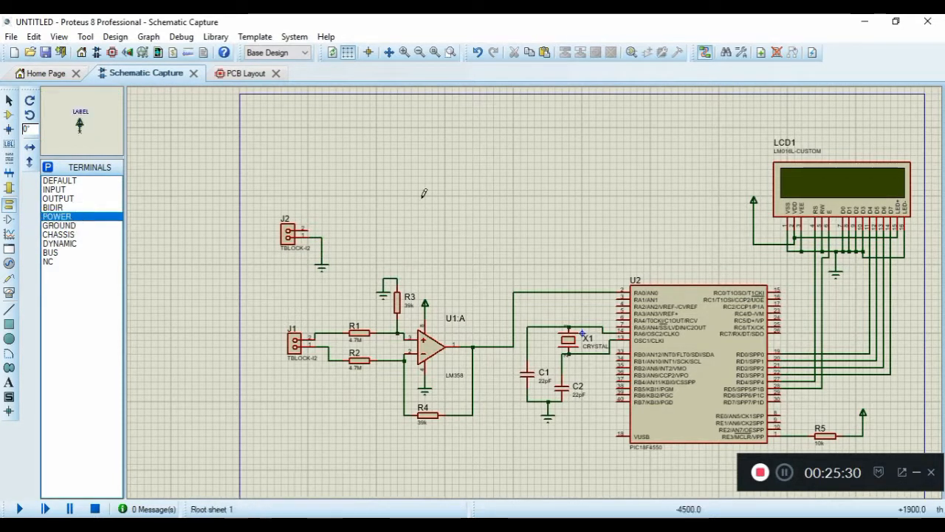
{"action": "left_click", "coordinate": [329, 202]}
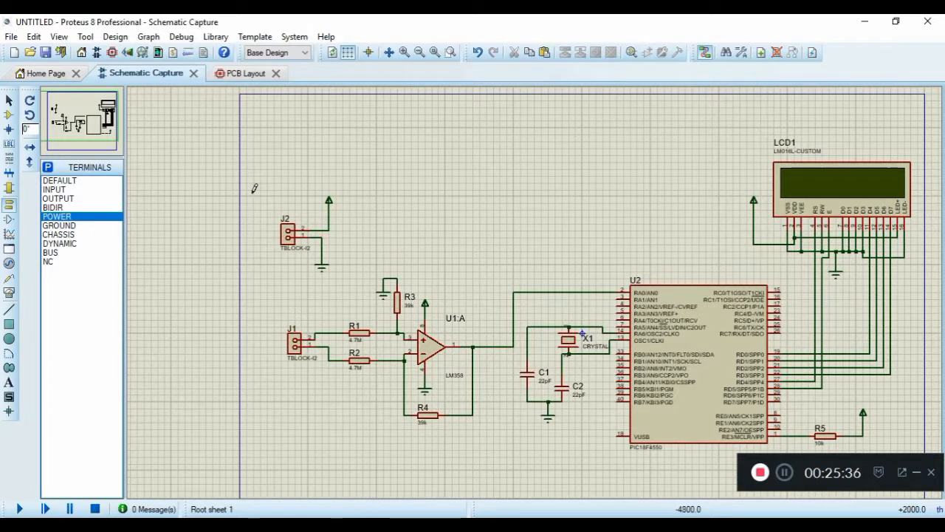
- Switch to the PCB layout and place terminal block J2 in the board's lower-left corner, rotated by 180 degrees
{"action": "left_click", "coordinate": [240, 73]}
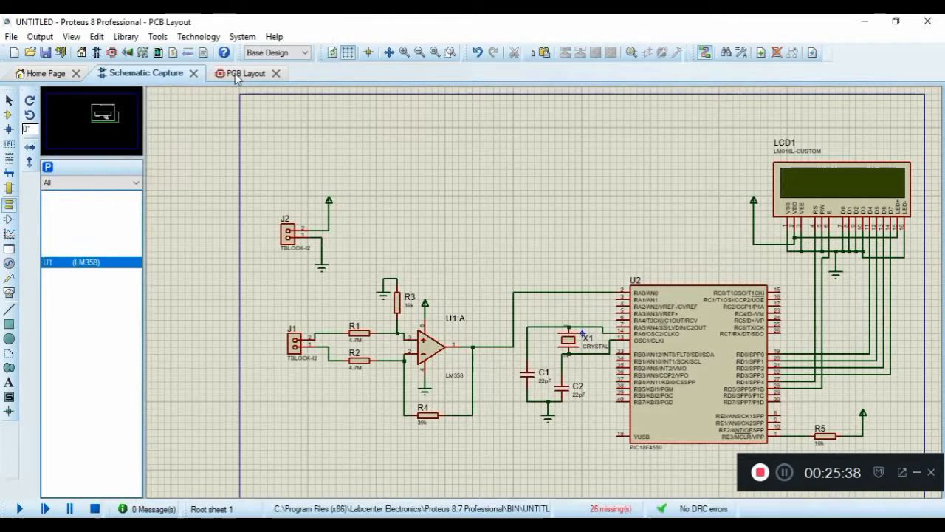
{"action": "left_click", "coordinate": [64, 197]}
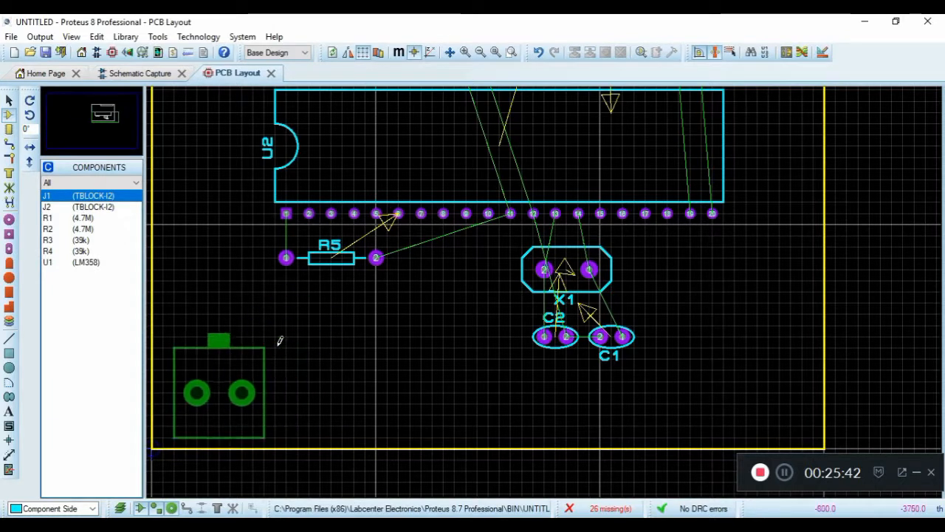
{"action": "left_click", "coordinate": [114, 209]}
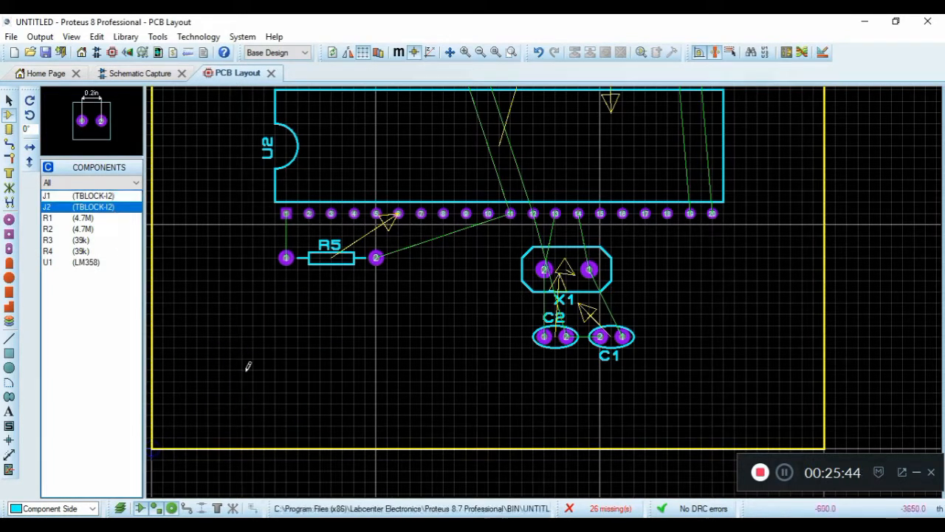
{"action": "left_click", "coordinate": [432, 338]}
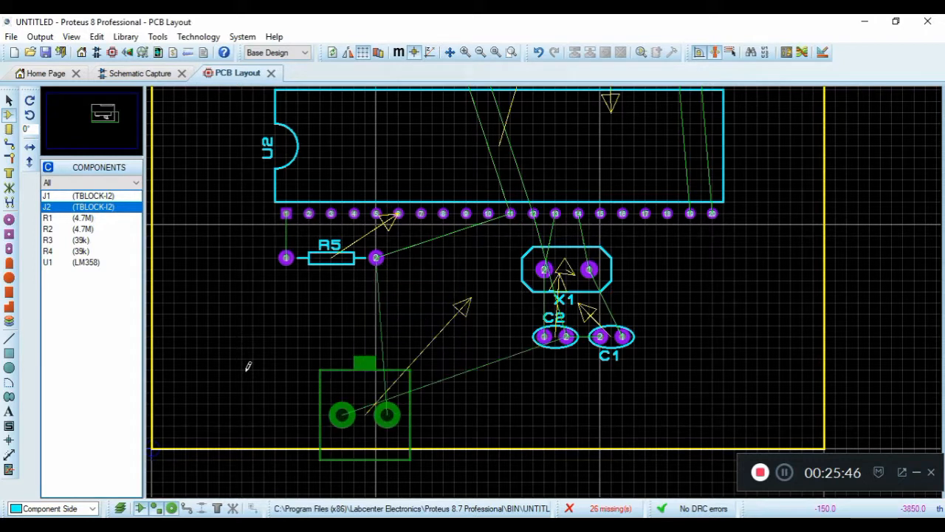
{"action": "key", "text": "KP_Subtract"}
{"action": "key", "text": "KP_Subtract"}
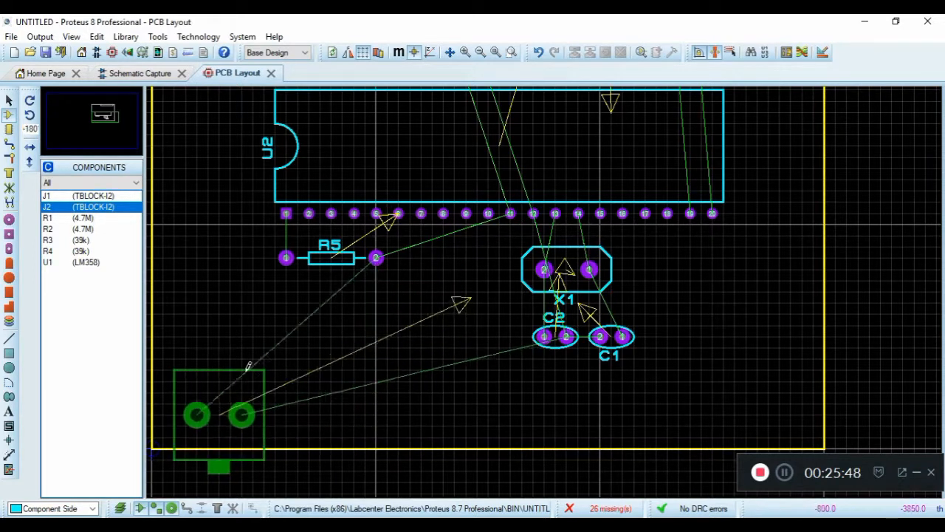
{"action": "left_click", "coordinate": [248, 354]}
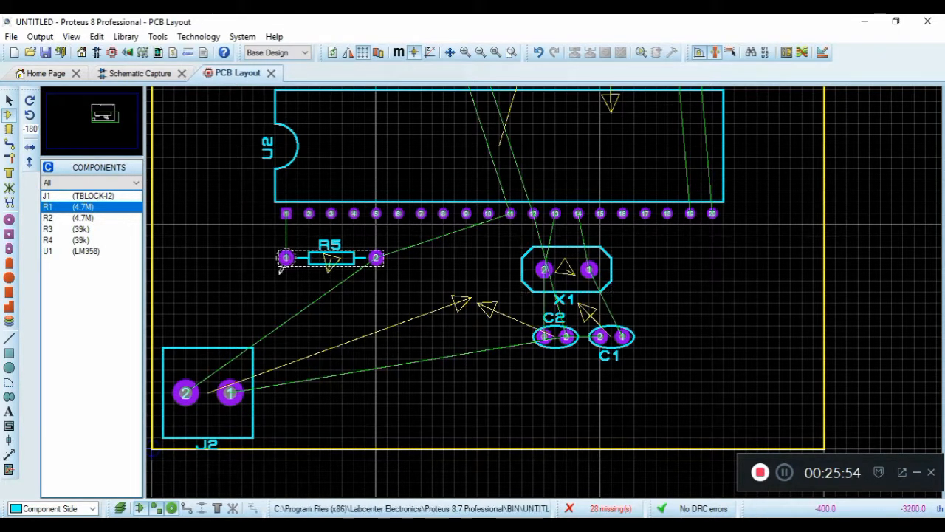
- Move U2 together with R5, X1, C1 and C2 down toward the board's lower edge
{"action": "scroll", "coordinate": [369, 221], "scroll_direction": "down", "scroll_amount": 2}
{"action": "scroll", "coordinate": [428, 207], "scroll_direction": "up", "scroll_amount": 1}
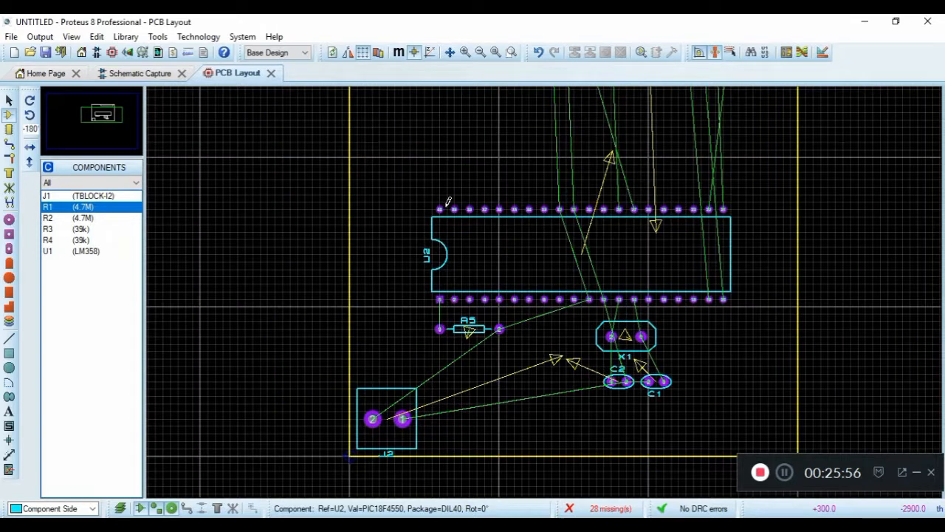
{"action": "scroll", "coordinate": [448, 201], "scroll_direction": "down", "scroll_amount": 1}
{"action": "left_click_drag", "start_coordinate": [465, 211], "coordinate": [693, 376]}
{"action": "left_click_drag", "start_coordinate": [634, 287], "coordinate": [637, 323]}
{"action": "left_click", "coordinate": [748, 305]}
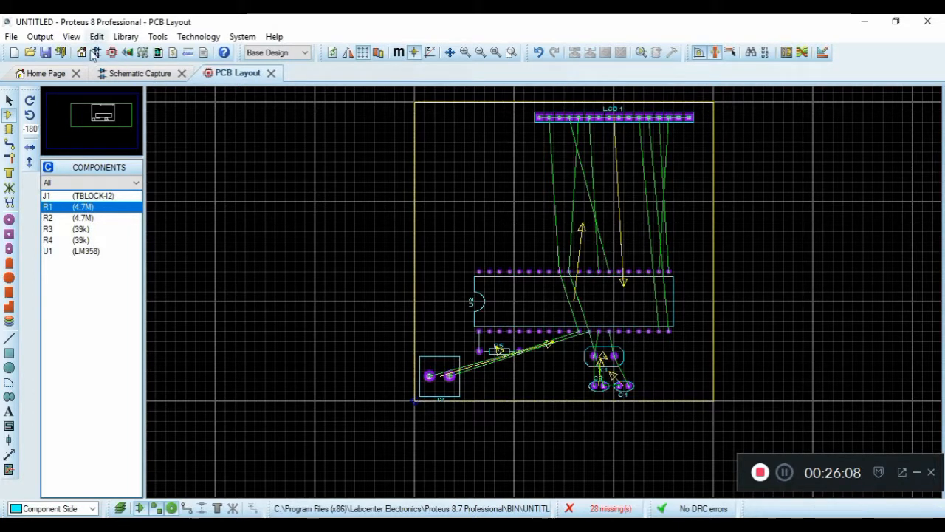
- Check J1 in the schematic and place it on the PCB in the board's upper-left corner, rotated by 180 degrees
{"action": "left_click", "coordinate": [111, 74]}
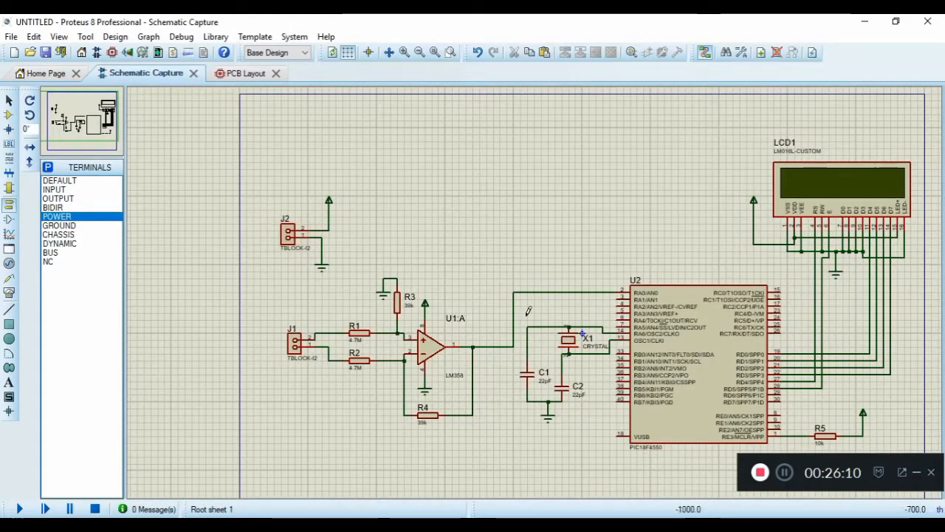
{"action": "left_click", "coordinate": [293, 342]}
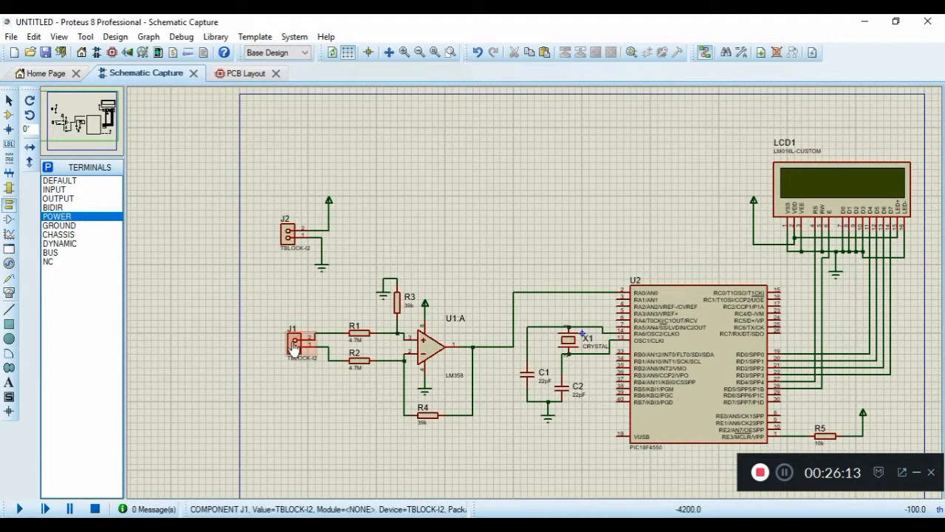
{"action": "left_click", "coordinate": [235, 73]}
{"action": "left_click", "coordinate": [83, 196]}
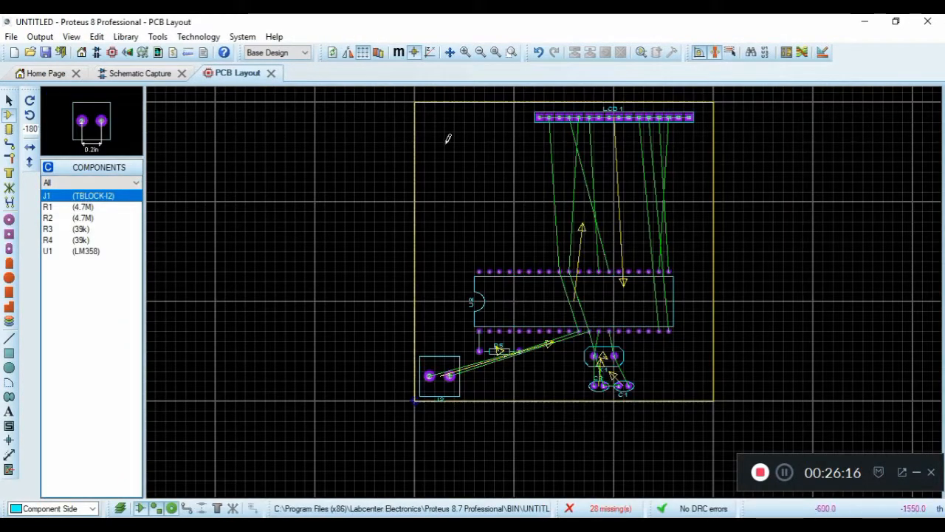
{"action": "scroll", "coordinate": [446, 137], "scroll_direction": "up", "scroll_amount": 2}
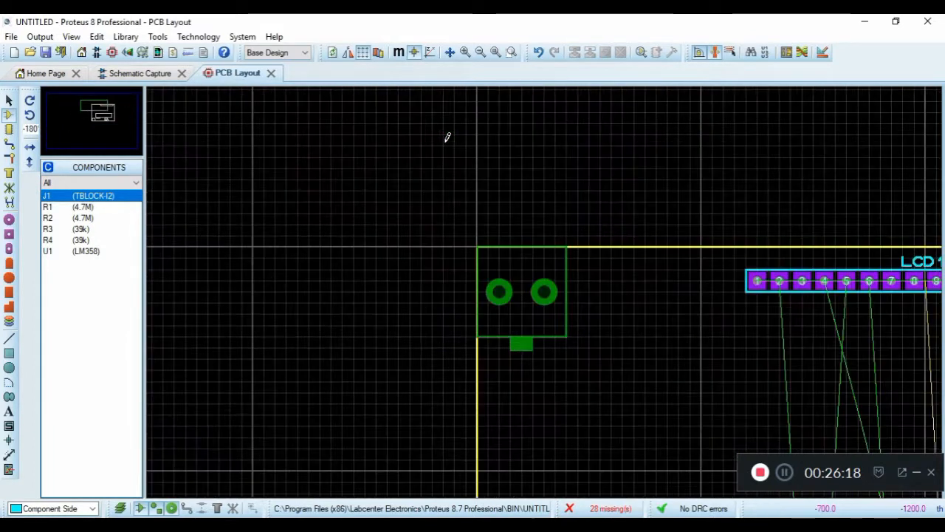
{"action": "left_click", "coordinate": [551, 325]}
- Place the 4.7M resistors vertically below J1, with R1 under pin 2 and R2 under pin 1
{"action": "left_click", "coordinate": [156, 77]}
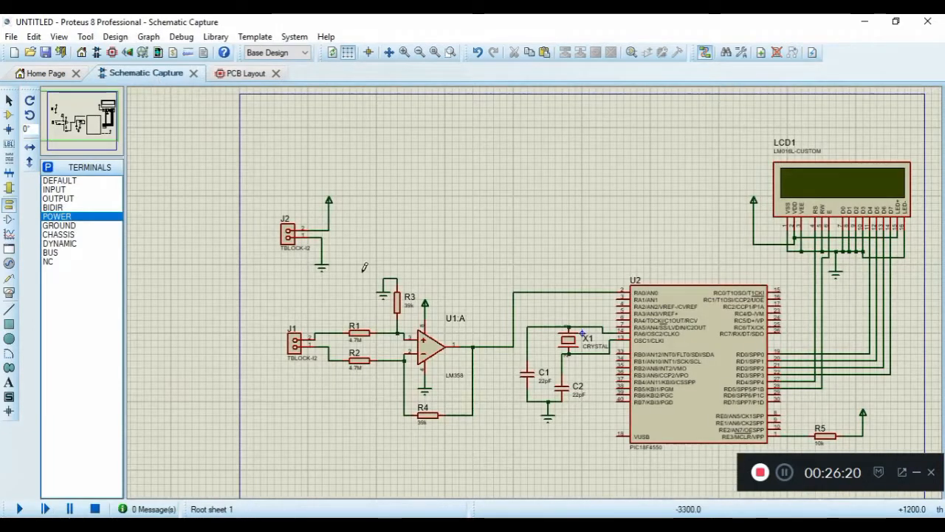
{"action": "left_click", "coordinate": [246, 73]}
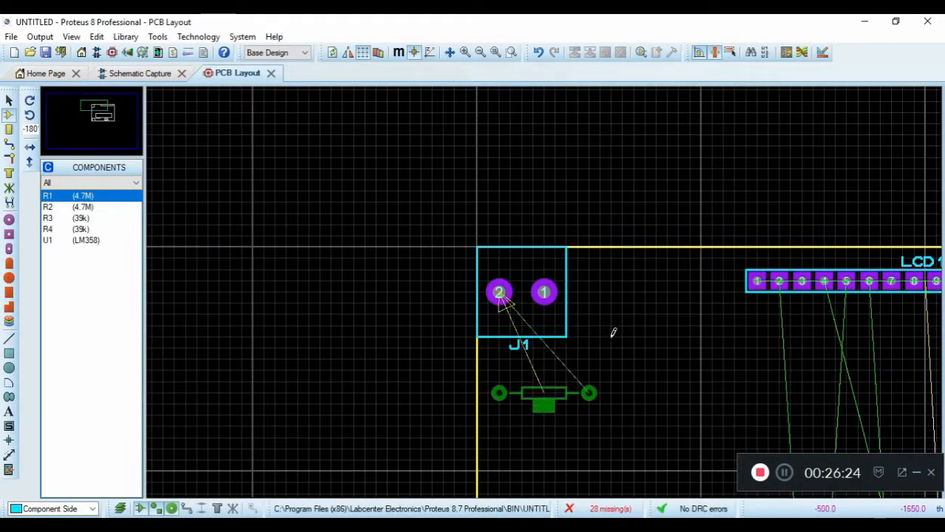
{"action": "key", "text": "KP_Add"}
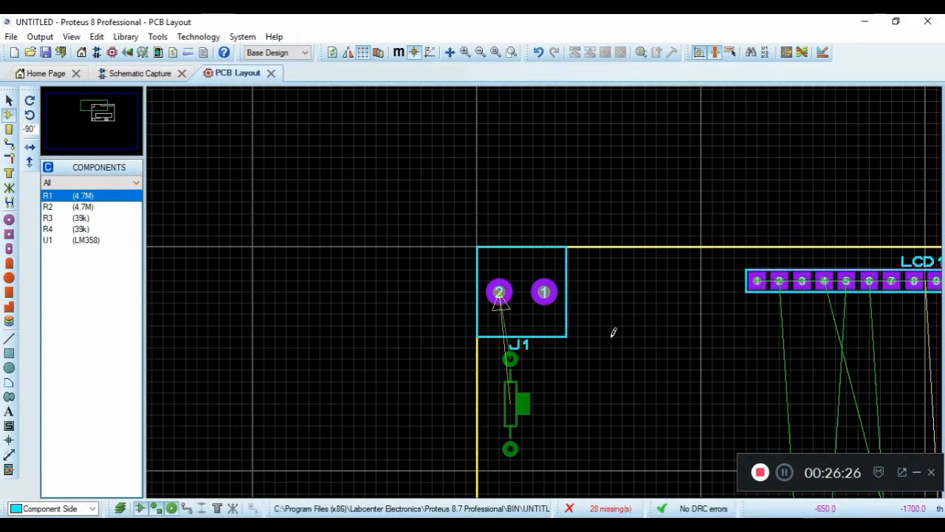
{"action": "left_click", "coordinate": [551, 403]}
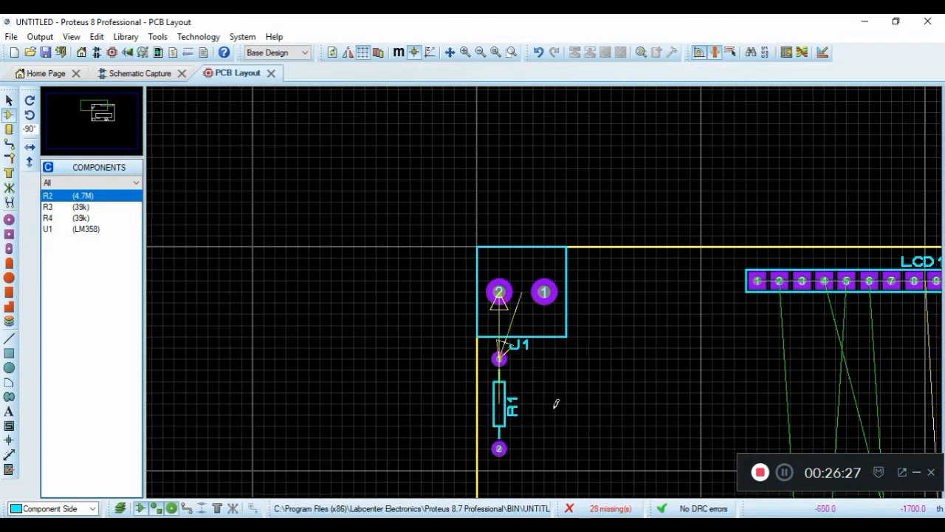
{"action": "left_click", "coordinate": [586, 385]}
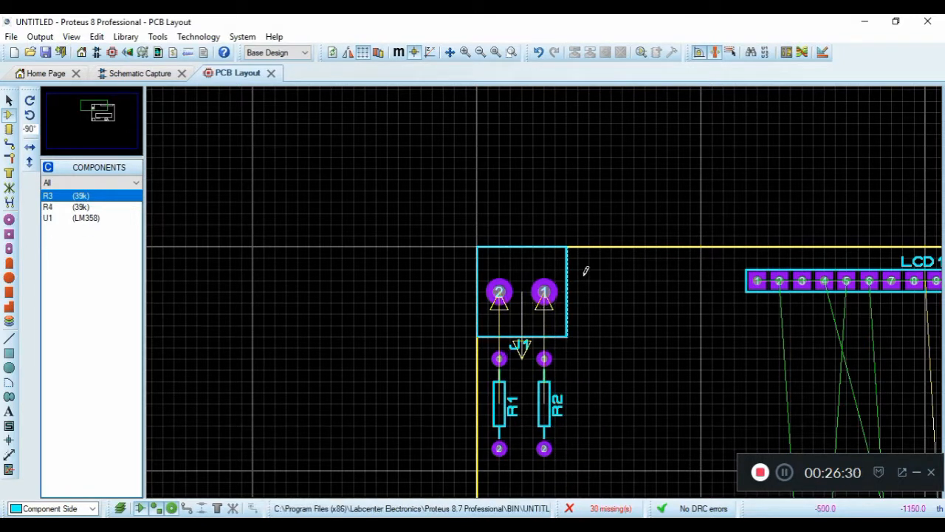
- Check the op-amp wiring in the schematic and place the 39k resistor R3 vertically below R1, with their pins 2 facing each other
{"action": "left_click", "coordinate": [133, 76]}
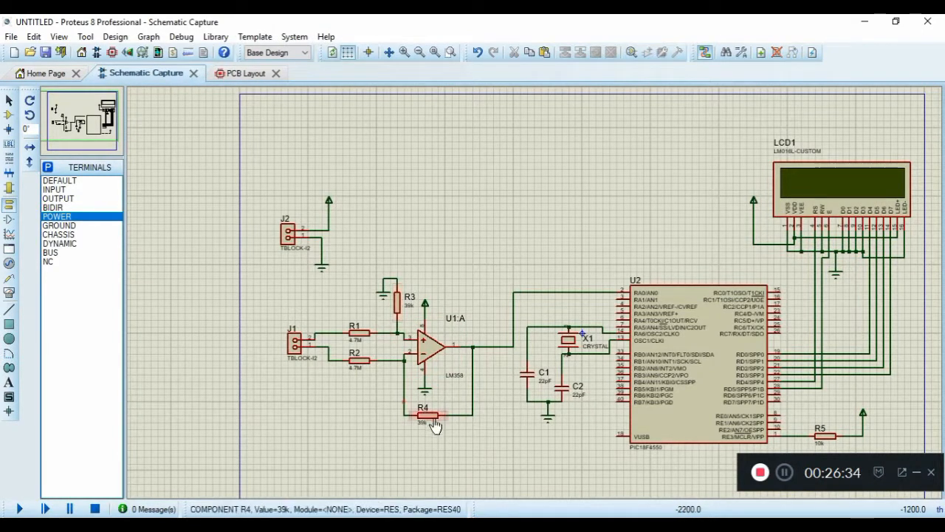
{"action": "left_click", "coordinate": [244, 74]}
{"action": "scroll", "coordinate": [393, 288], "scroll_direction": "down", "scroll_amount": 1}
{"action": "left_click", "coordinate": [603, 451]}
{"action": "scroll", "coordinate": [604, 451], "scroll_direction": "up", "scroll_amount": 2}
{"action": "key", "text": "KP_Subtract"}
{"action": "key", "text": "KP_Subtract"}
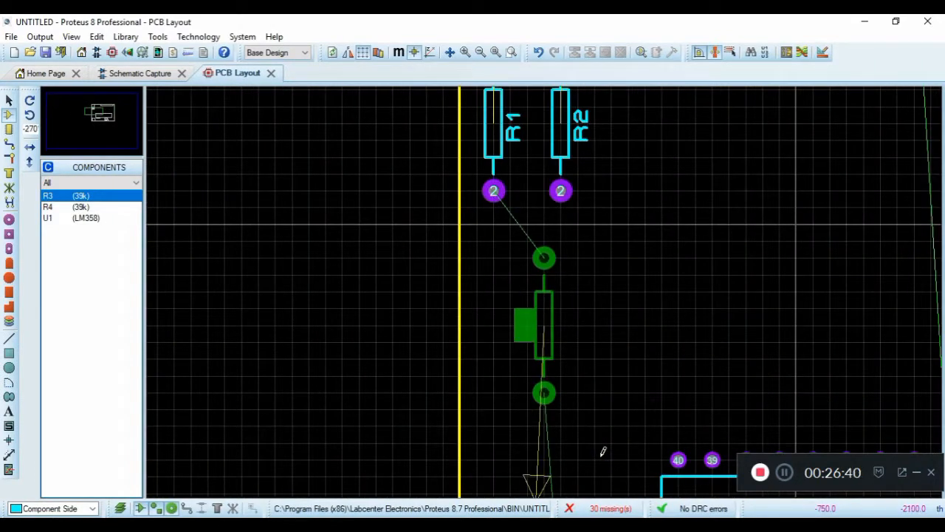
{"action": "left_click", "coordinate": [494, 325]}
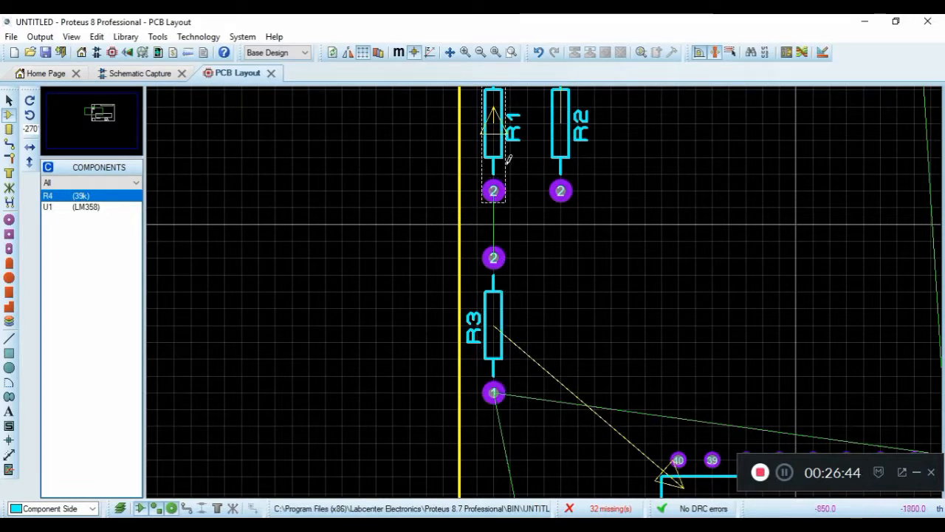
- Place the LM358 U1 vertically to the right of R3, with its notch up and pins 1 to 4 facing R3
{"action": "left_click", "coordinate": [147, 76]}
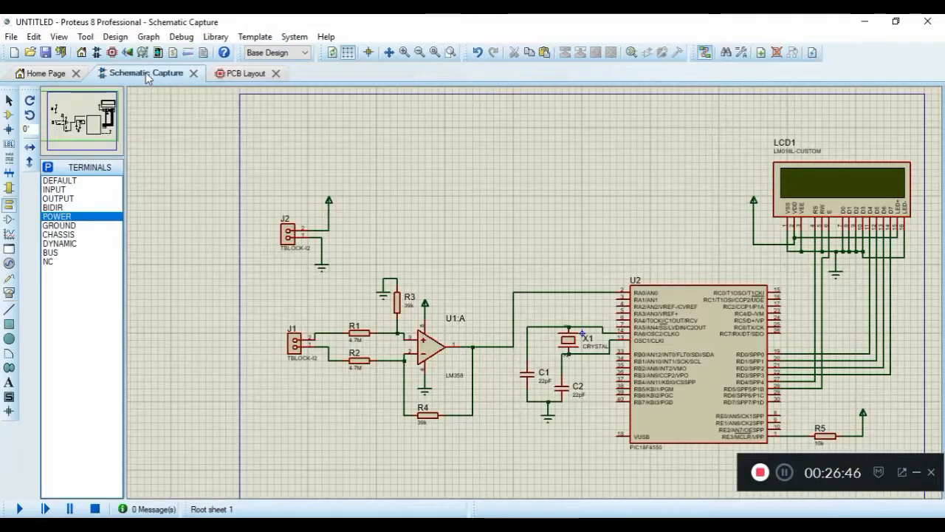
{"action": "left_click", "coordinate": [240, 74]}
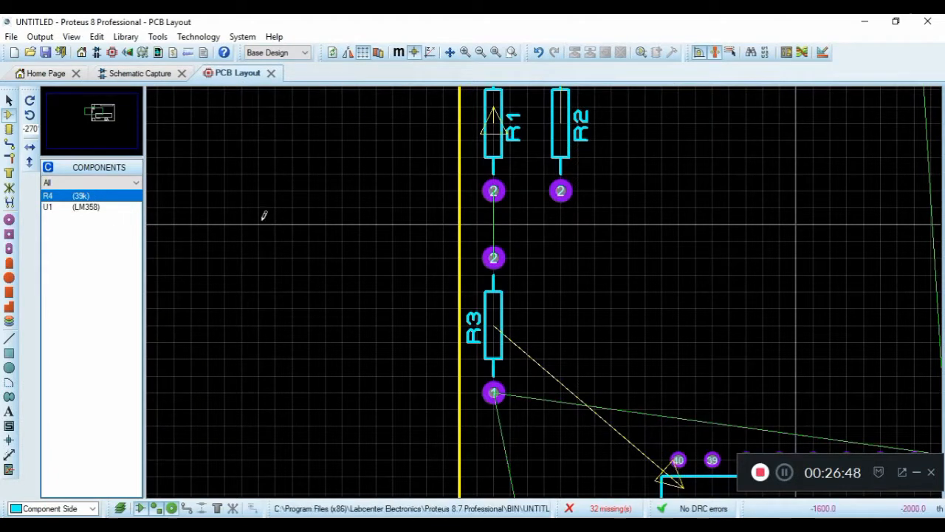
{"action": "left_click", "coordinate": [618, 232]}
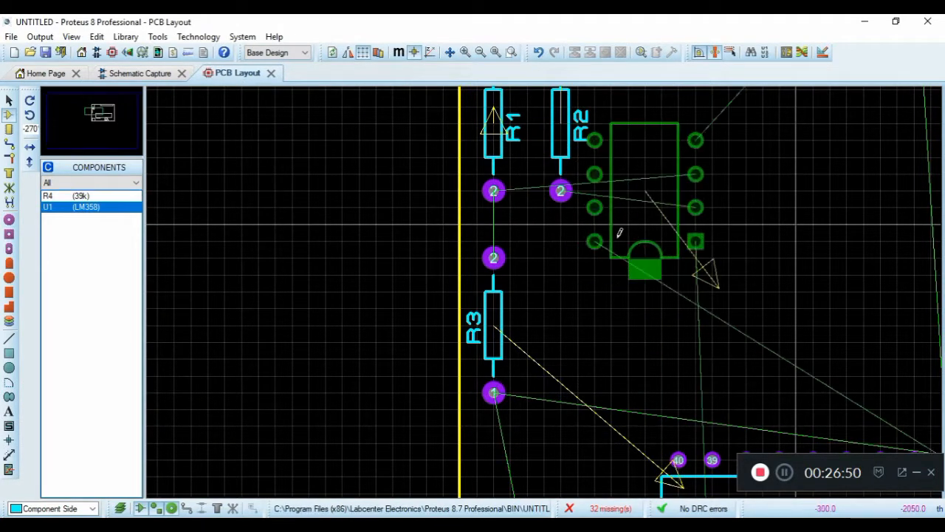
{"action": "key", "text": "KP_Add"}
{"action": "key", "text": "KP_Add"}
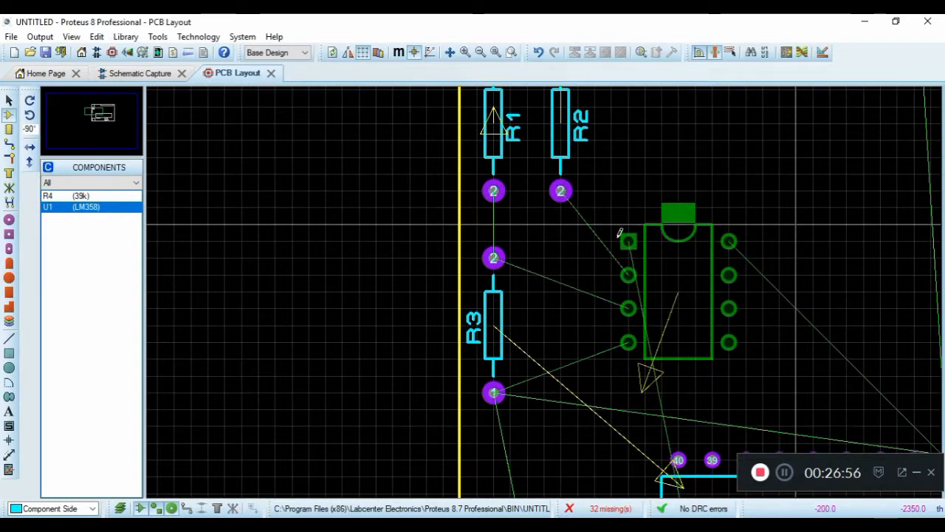
{"action": "scroll", "coordinate": [619, 232], "scroll_direction": "down", "scroll_amount": 1}
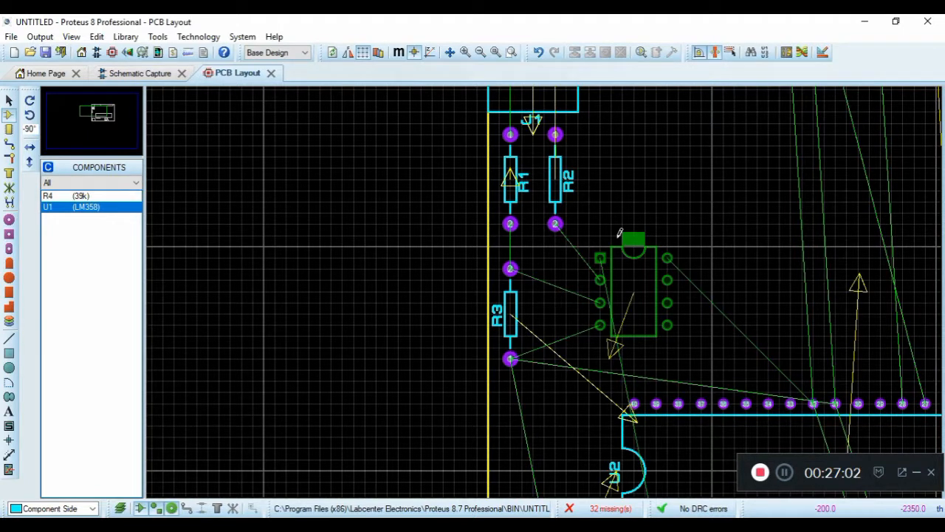
{"action": "left_click", "coordinate": [621, 232]}
- Place the 39k resistor R4 vertically to the right of R2, above U1
{"action": "left_click", "coordinate": [58, 197]}
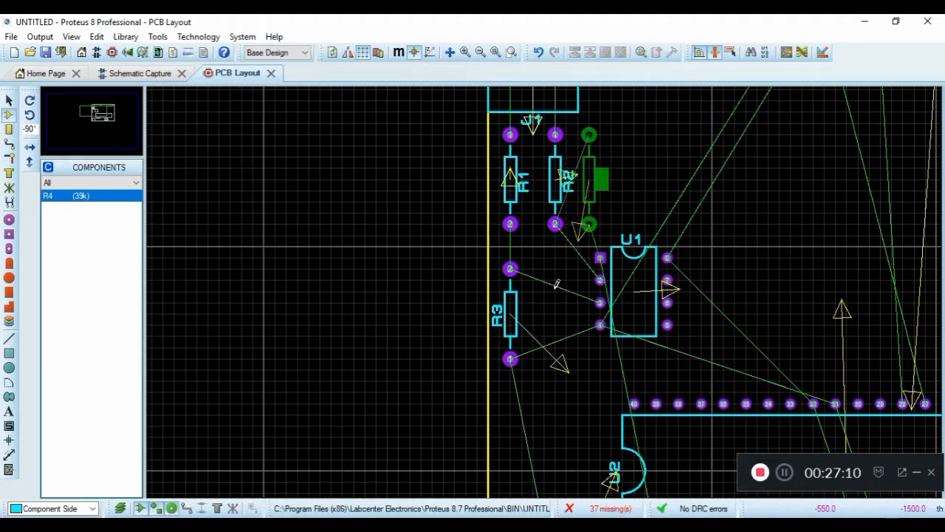
{"action": "left_click", "coordinate": [557, 283]}
{"action": "scroll", "coordinate": [727, 251], "scroll_direction": "down", "scroll_amount": 2}
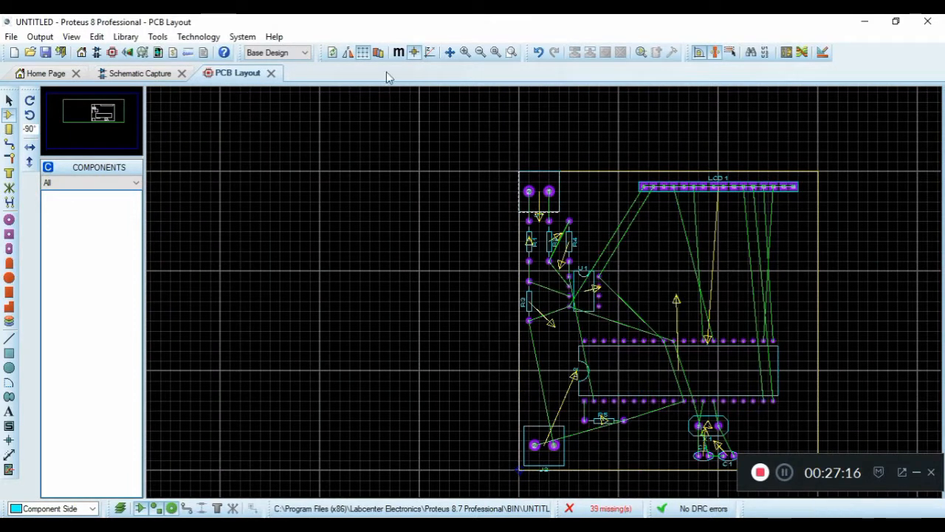
- Open the 3D view of the board and examine the component placement from different angles
{"action": "left_click", "coordinate": [127, 53]}
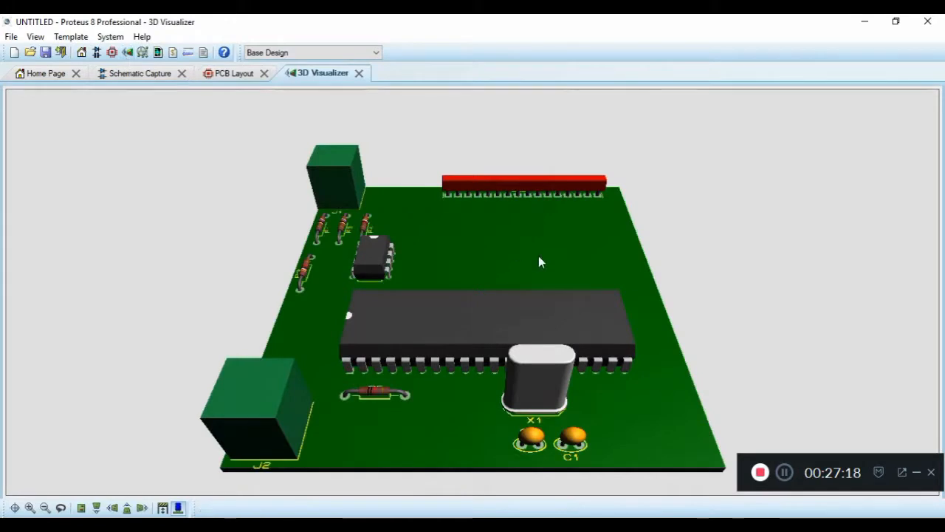
{"action": "left_click", "coordinate": [525, 213]}
{"action": "left_click_drag", "start_coordinate": [473, 292], "coordinate": [479, 224]}
{"action": "right_click", "coordinate": [473, 292]}
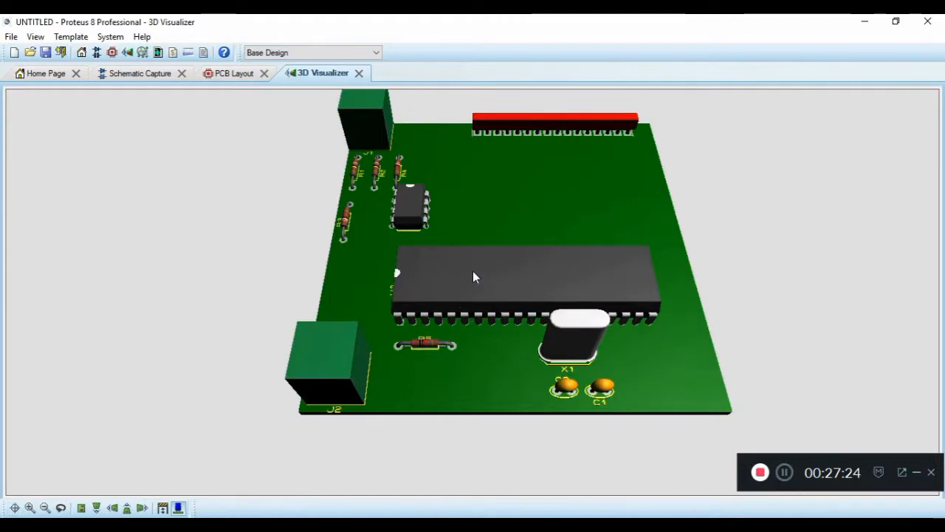
- Return to the PCB layout, review the default clearances in the Design Rule Manager and inspect the pad spacing on U2
{"action": "left_click", "coordinate": [215, 74]}
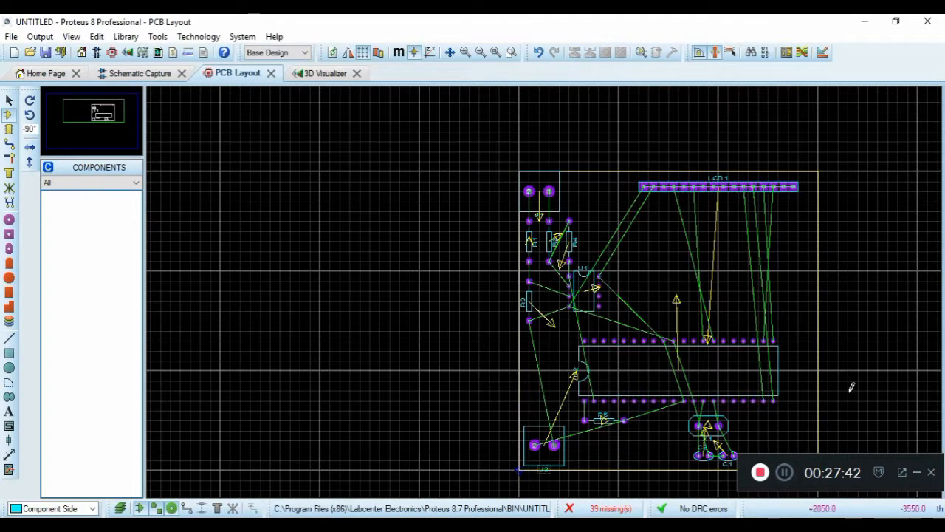
{"action": "left_click", "coordinate": [200, 37]}
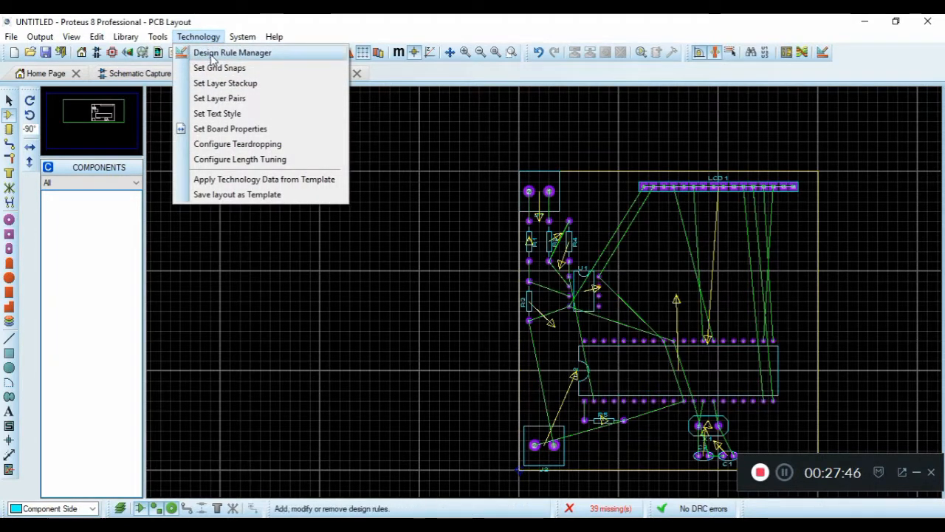
{"action": "left_click", "coordinate": [209, 54]}
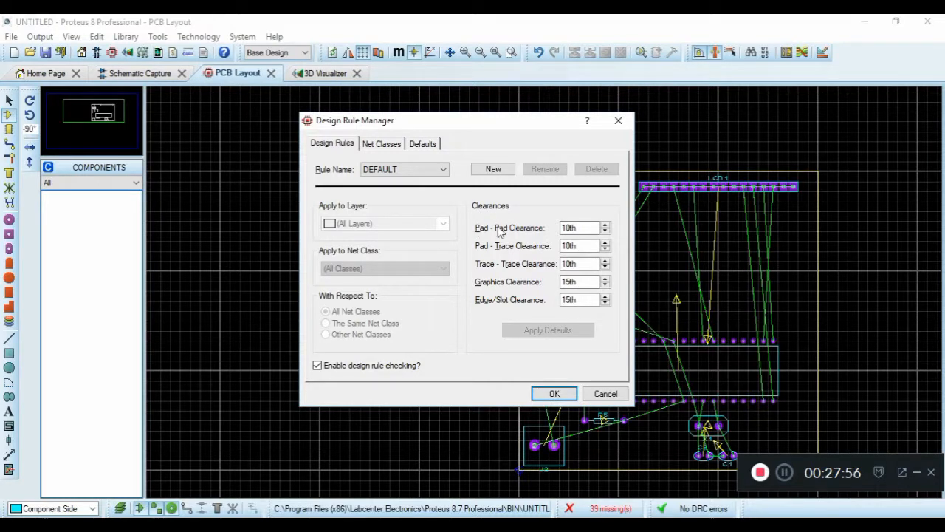
{"action": "left_click", "coordinate": [621, 395]}
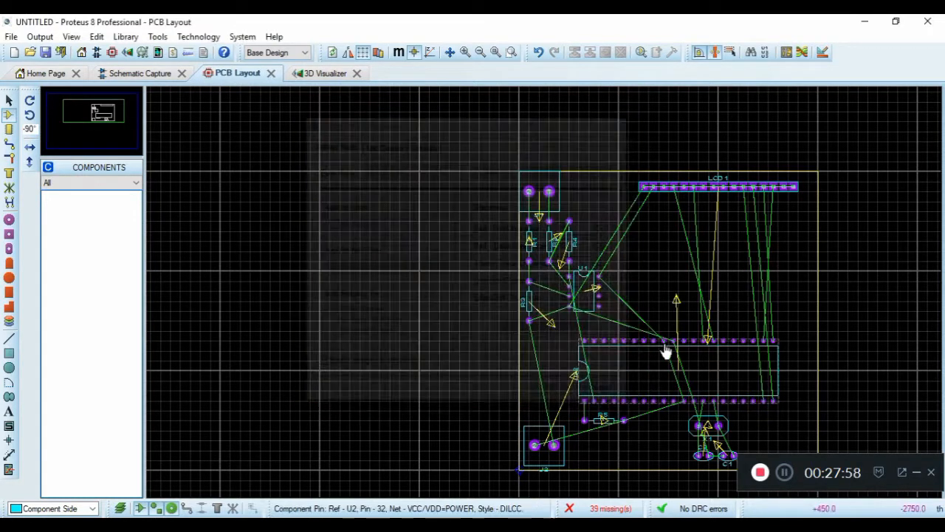
{"action": "scroll", "coordinate": [665, 351], "scroll_direction": "up", "scroll_amount": 5}
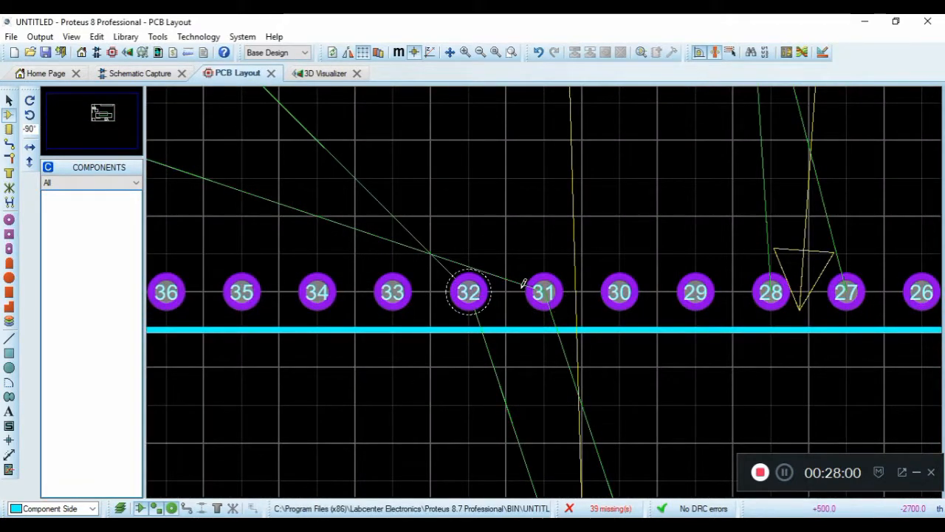
- Set the default rule's pad-pad clearance to 50th and inspect the flagged pads of LCD1
{"action": "left_click", "coordinate": [193, 37]}
{"action": "left_click", "coordinate": [210, 53]}
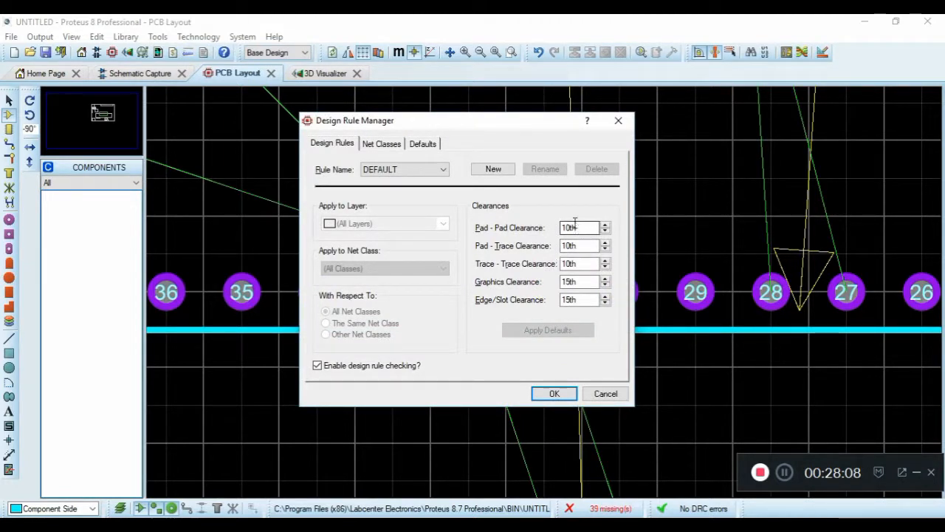
{"action": "left_click_drag", "start_coordinate": [573, 227], "coordinate": [550, 220]}
{"action": "type", "text": "5"}
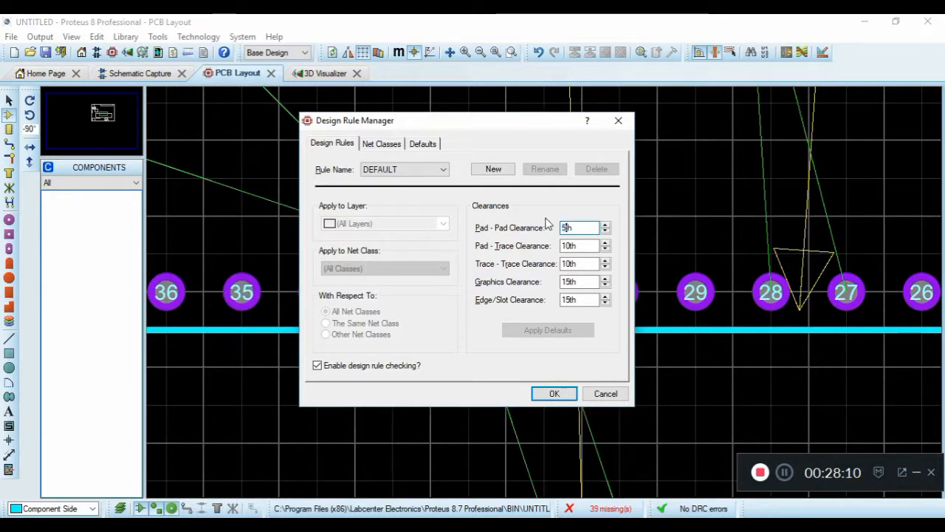
{"action": "type", "text": "0"}
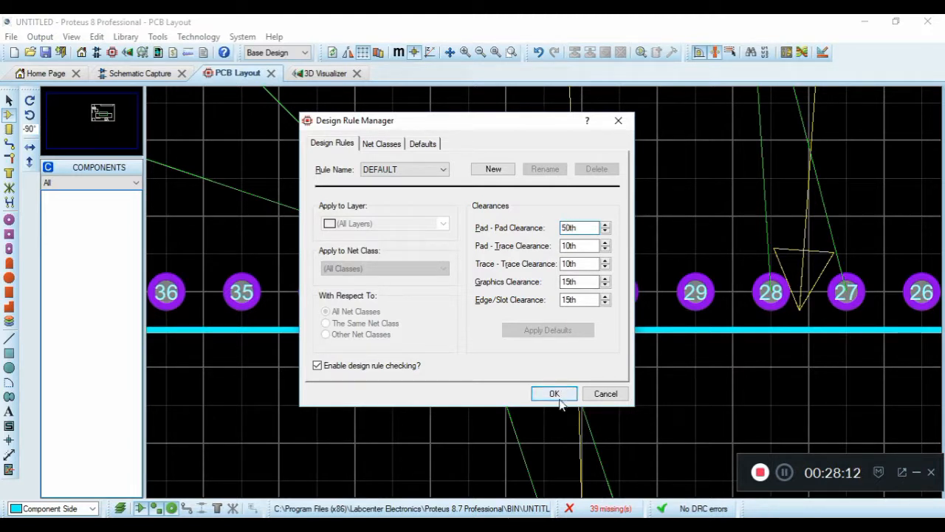
{"action": "left_click", "coordinate": [555, 394]}
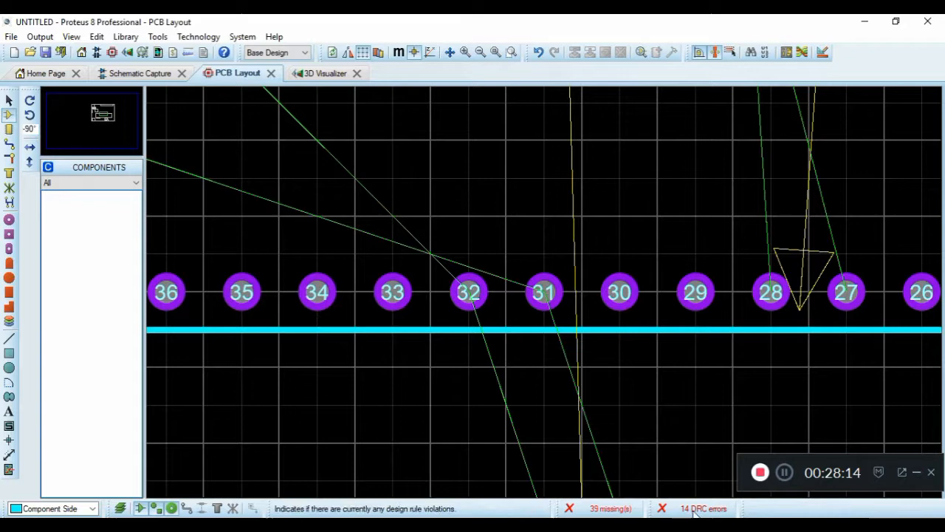
{"action": "scroll", "coordinate": [664, 343], "scroll_direction": "down", "scroll_amount": 4}
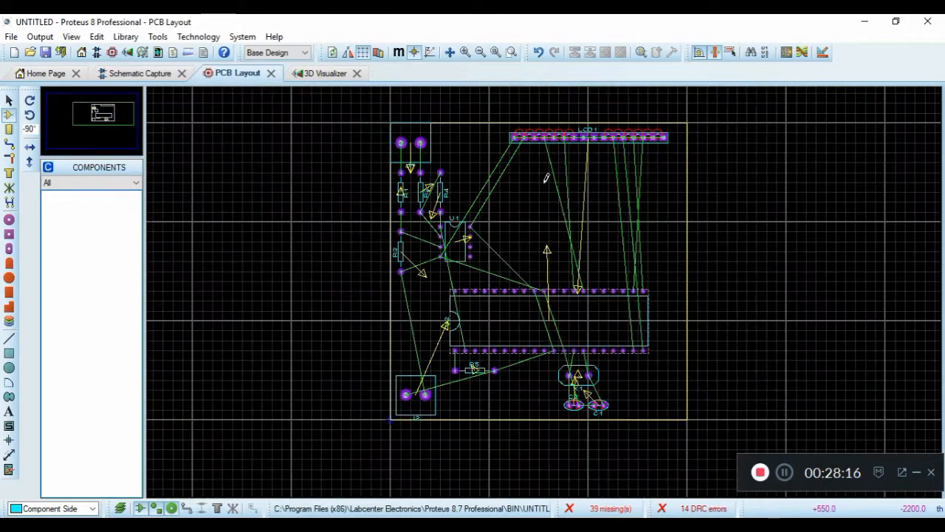
{"action": "scroll", "coordinate": [538, 287], "scroll_direction": "up", "scroll_amount": 5}
{"action": "scroll", "coordinate": [537, 287], "scroll_direction": "up", "scroll_amount": 1}
{"action": "scroll", "coordinate": [521, 243], "scroll_direction": "down", "scroll_amount": 1}
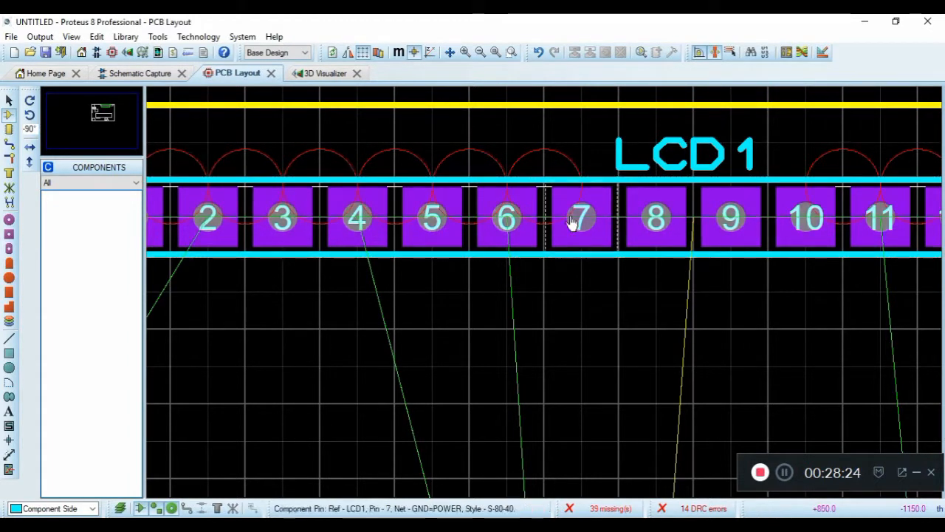
- Set the default rule's pad-pad clearance to 20th in the Design Rule Manager
{"action": "left_click", "coordinate": [207, 36]}
{"action": "left_click", "coordinate": [225, 53]}
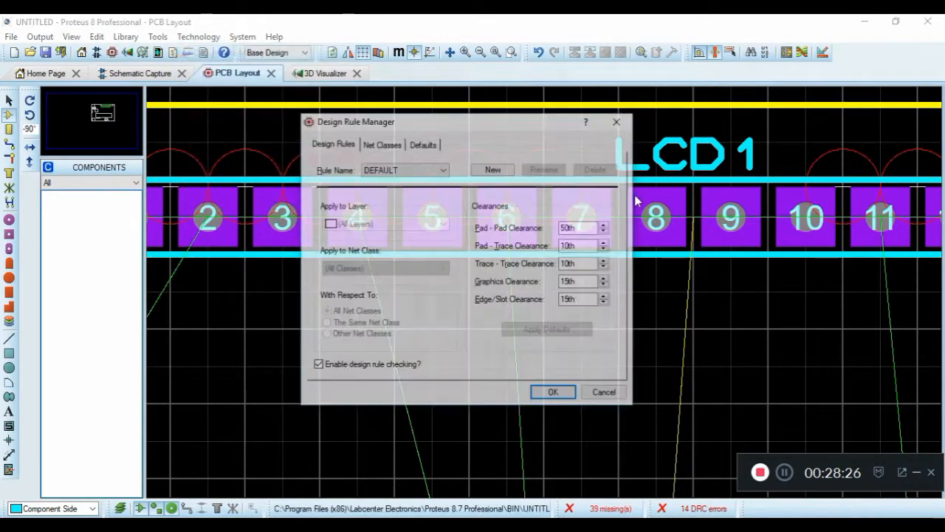
{"action": "left_click_drag", "start_coordinate": [568, 229], "coordinate": [553, 221]}
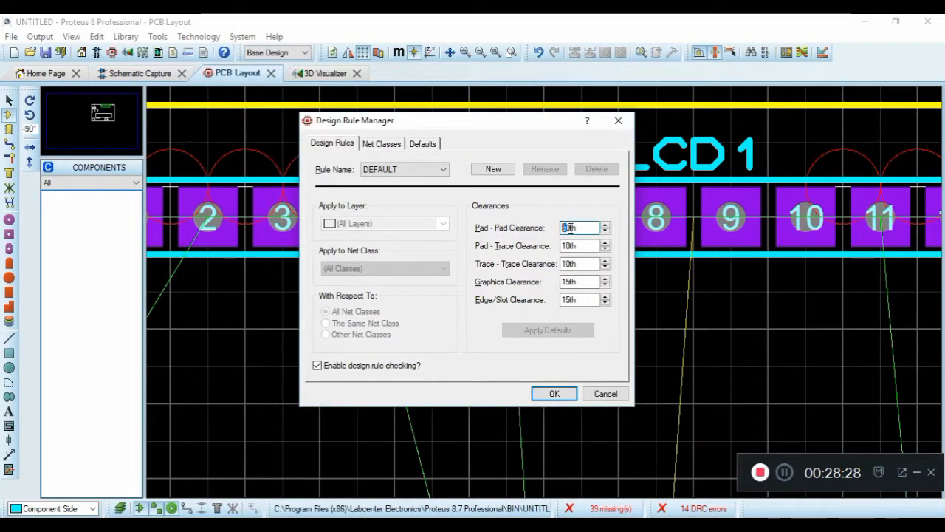
{"action": "type", "text": "2"}
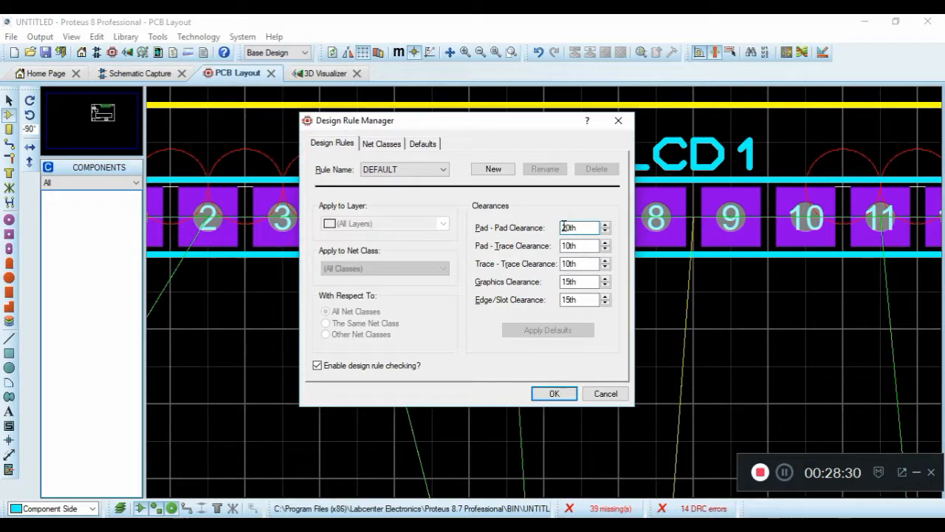
{"action": "left_click", "coordinate": [566, 394]}
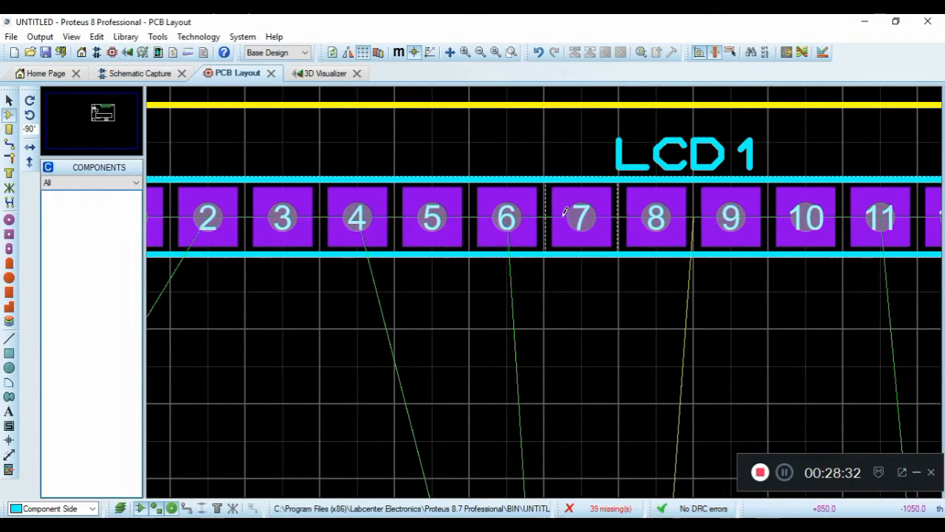
- Check the board's design rule status and review the remaining clearances in the Design Rule Manager without changing them
{"action": "scroll", "coordinate": [557, 328], "scroll_direction": "down", "scroll_amount": 5}
{"action": "scroll", "coordinate": [624, 382], "scroll_direction": "up", "scroll_amount": 2}
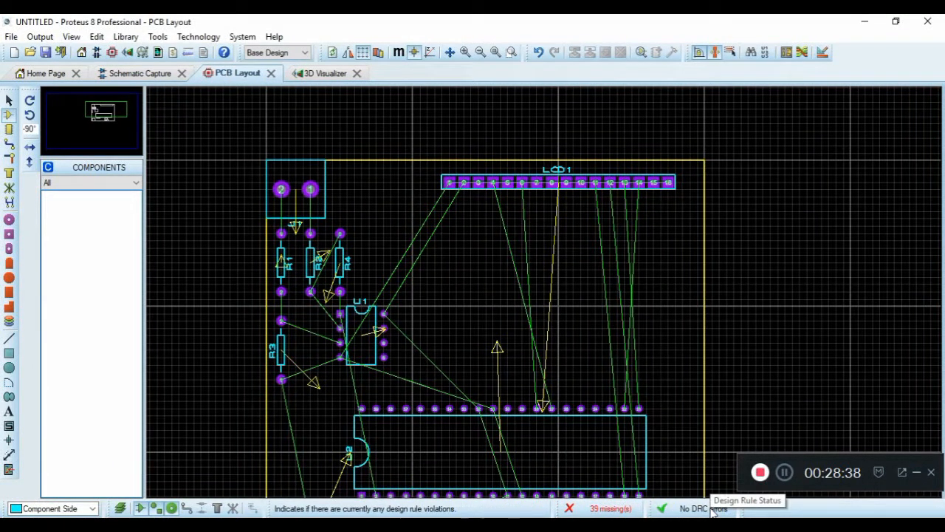
{"action": "left_click", "coordinate": [214, 38]}
{"action": "left_click", "coordinate": [224, 54]}
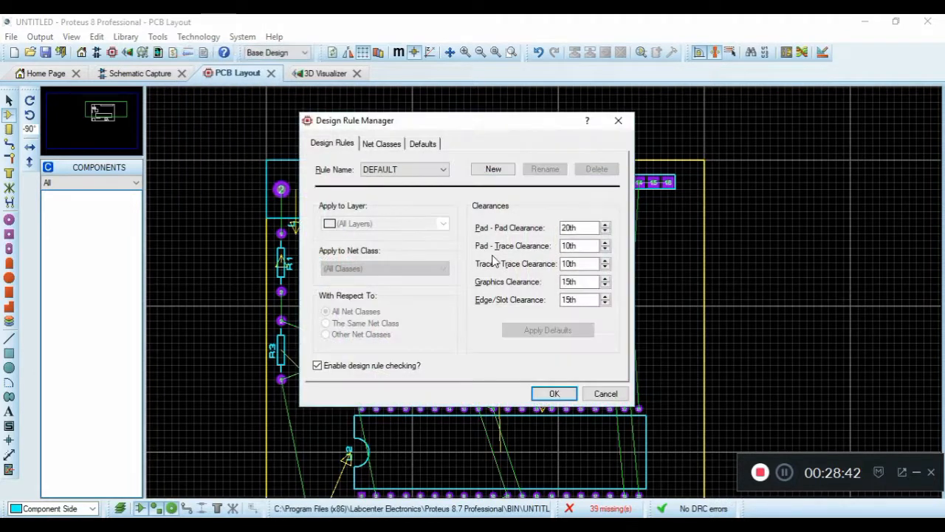
{"action": "left_click", "coordinate": [606, 393]}
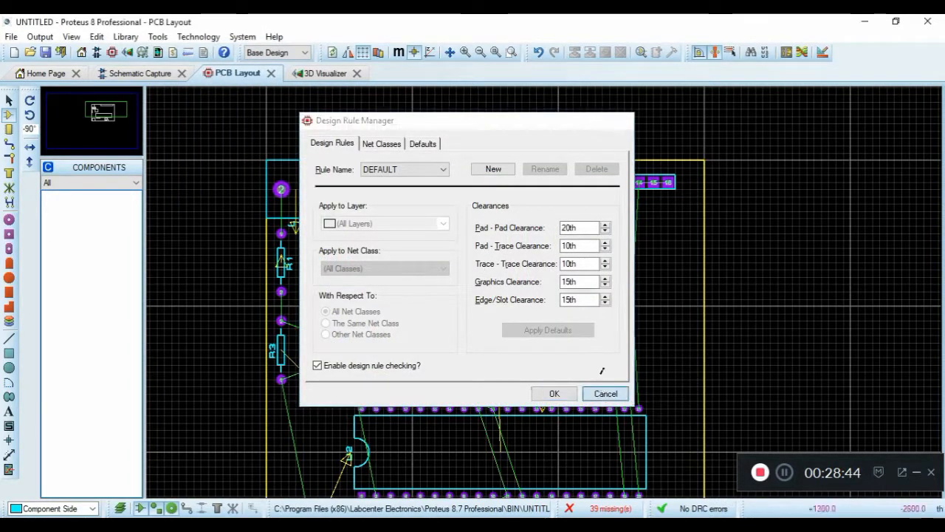
- Draw a short DEFAULT trace on Bottom Copper below LCD1, from between pins 2 and 3 to just under pin 5
{"action": "scroll", "coordinate": [479, 198], "scroll_direction": "up", "scroll_amount": 2}
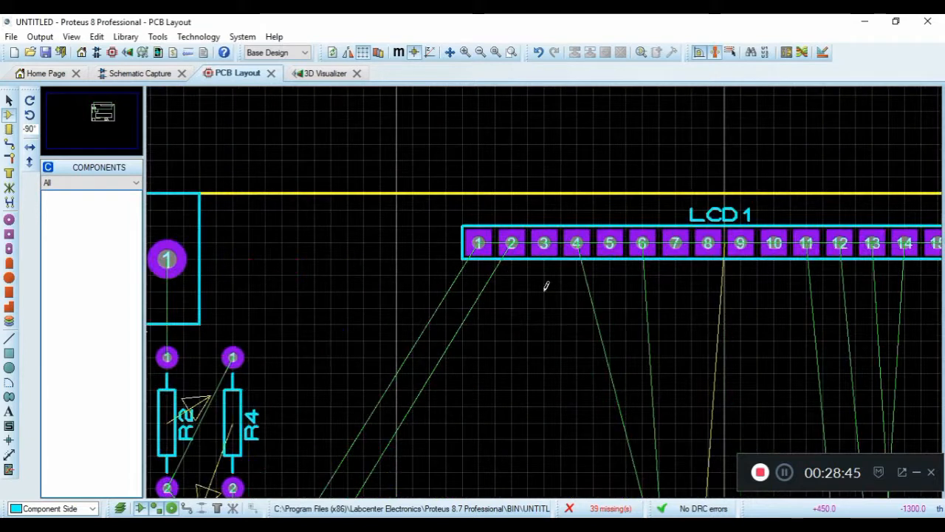
{"action": "left_click", "coordinate": [9, 143]}
{"action": "scroll", "coordinate": [544, 266], "scroll_direction": "up", "scroll_amount": 2}
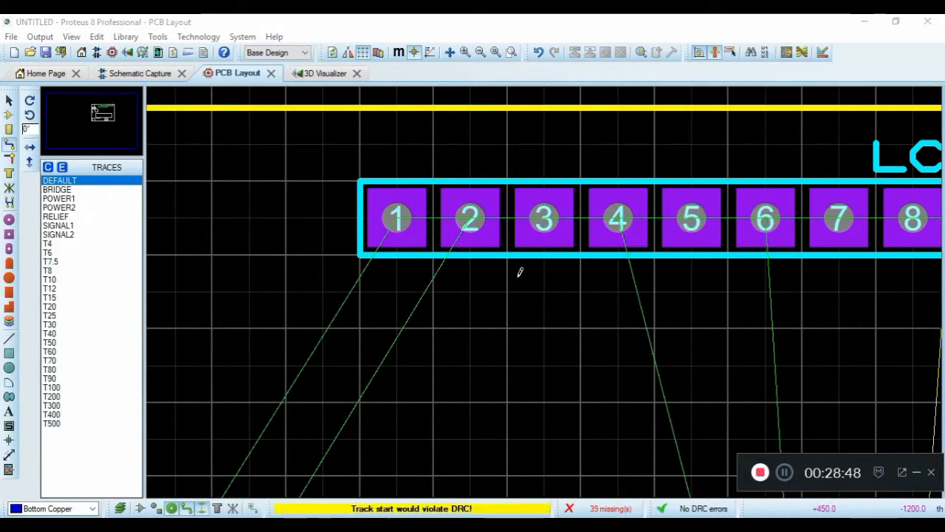
{"action": "left_click", "coordinate": [697, 255]}
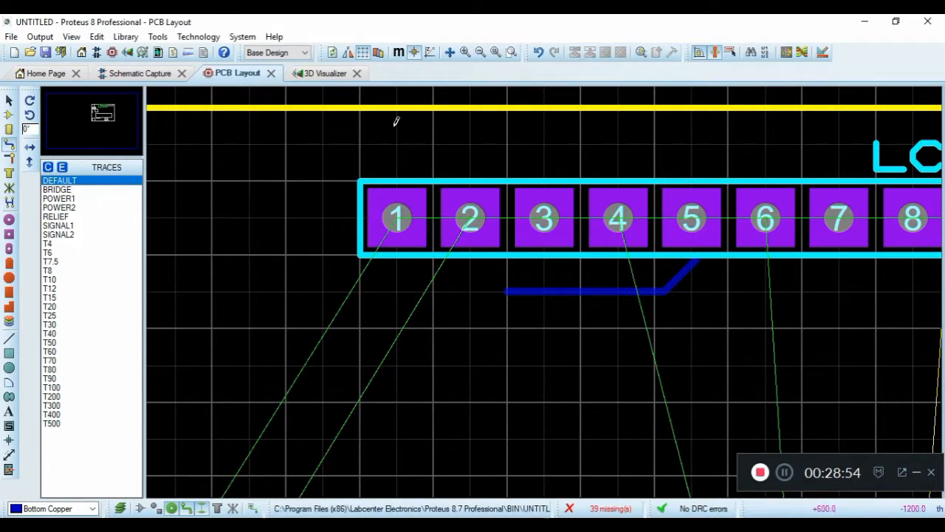
- Set the default rule's pad-trace clearance to 20th in the Design Rule Manager
{"action": "left_click", "coordinate": [243, 37]}
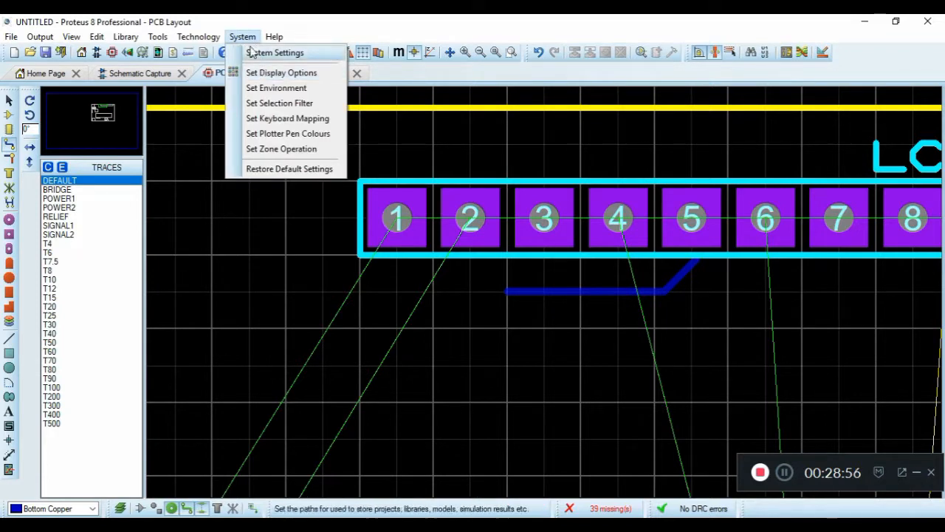
{"action": "left_click", "coordinate": [222, 52]}
{"action": "left_click_drag", "start_coordinate": [570, 247], "coordinate": [562, 247]}
{"action": "type", "text": "20th"}
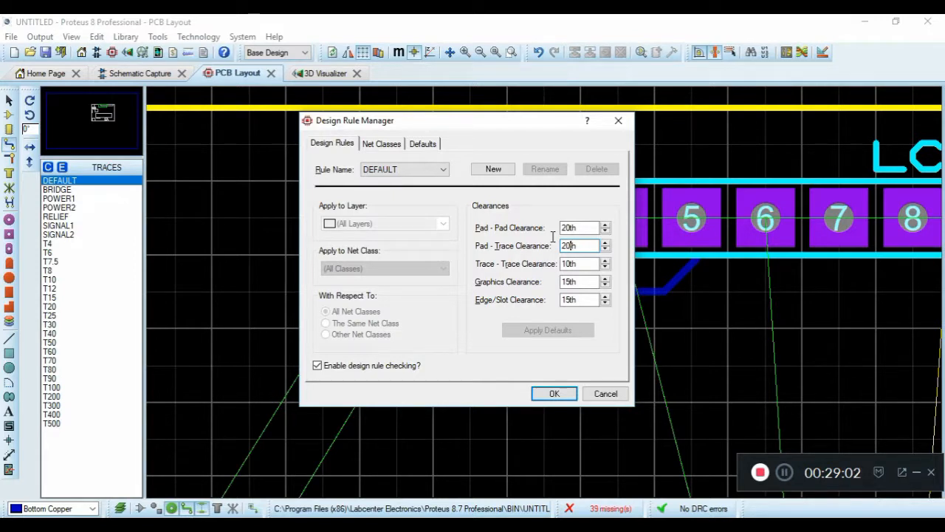
{"action": "left_click", "coordinate": [547, 393]}
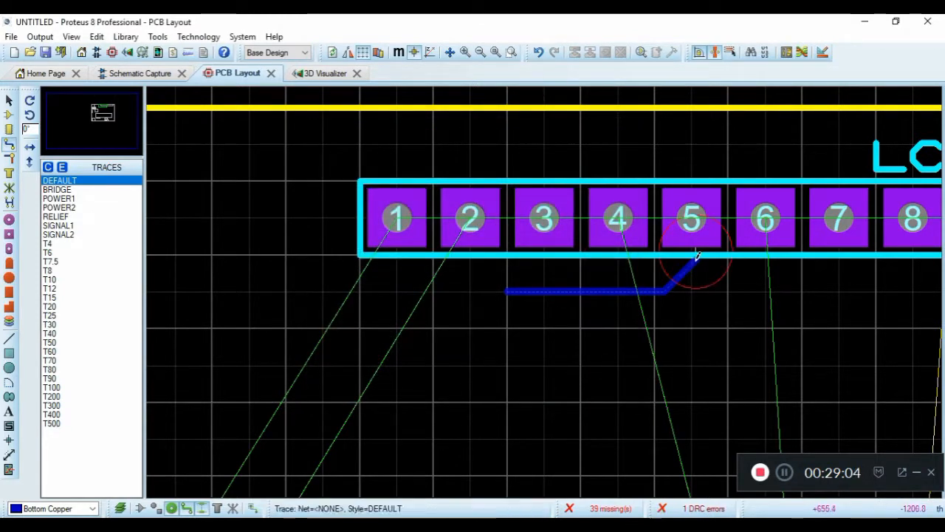
- Inspect the trace end below LCD1 pin 5 and compare its specified and actual clearances in the design rule errors list
{"action": "scroll", "coordinate": [697, 244], "scroll_direction": "up", "scroll_amount": 2}
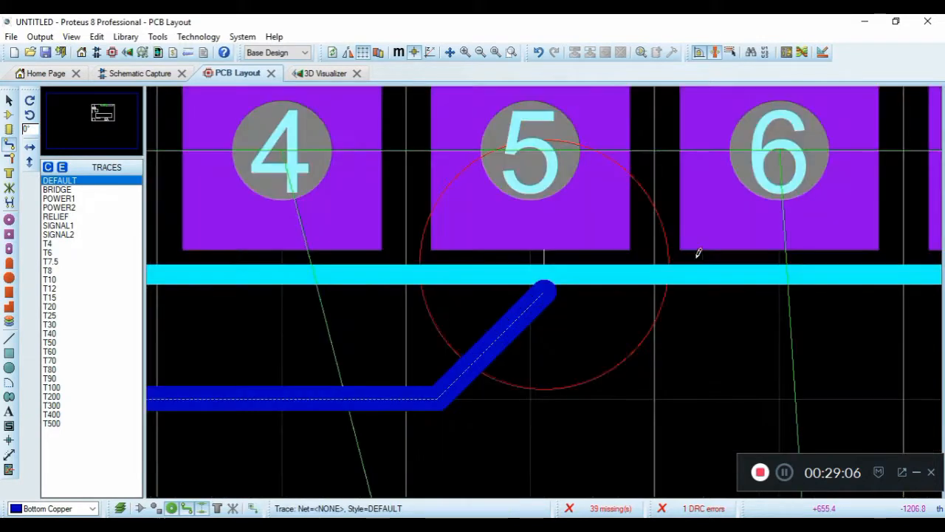
{"action": "left_click", "coordinate": [702, 508]}
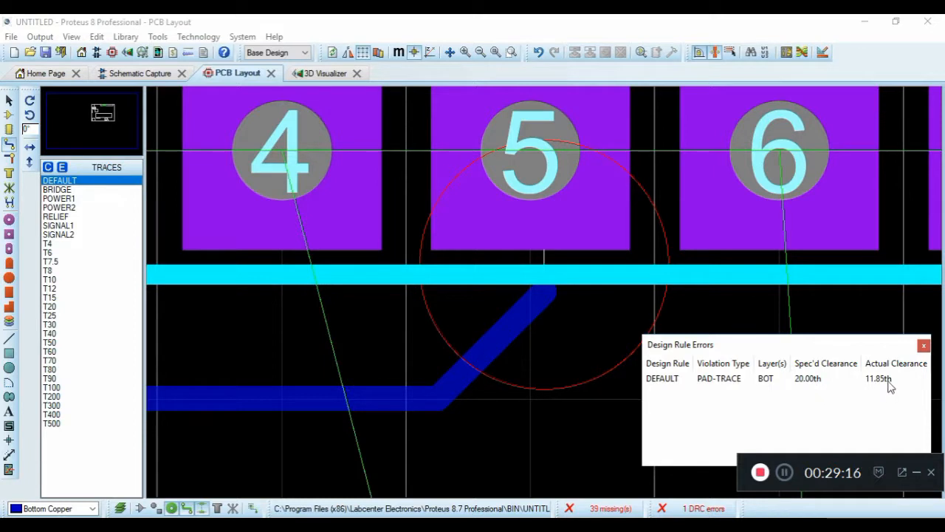
{"action": "left_click_drag", "start_coordinate": [861, 347], "coordinate": [787, 350]}
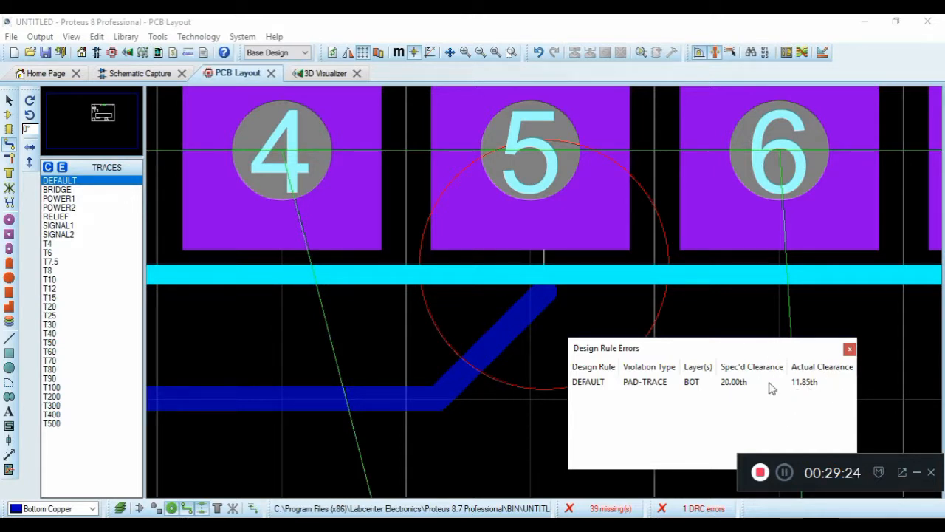
{"action": "left_click", "coordinate": [850, 349]}
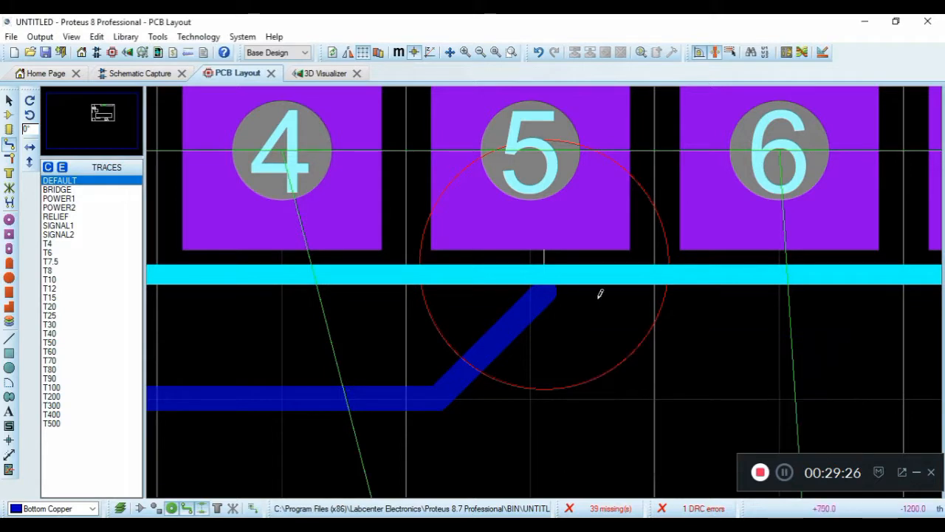
- Delete the test trace below LCD1, first its diagonal segment near pin 5 and the remaining horizontal segment
{"action": "right_click", "coordinate": [544, 292]}
{"action": "left_click", "coordinate": [606, 173]}
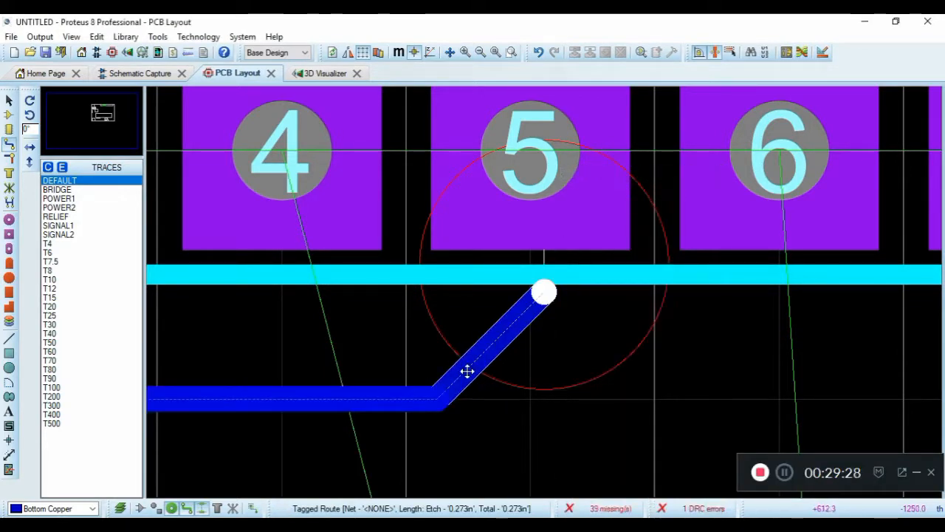
{"action": "left_click", "coordinate": [443, 389]}
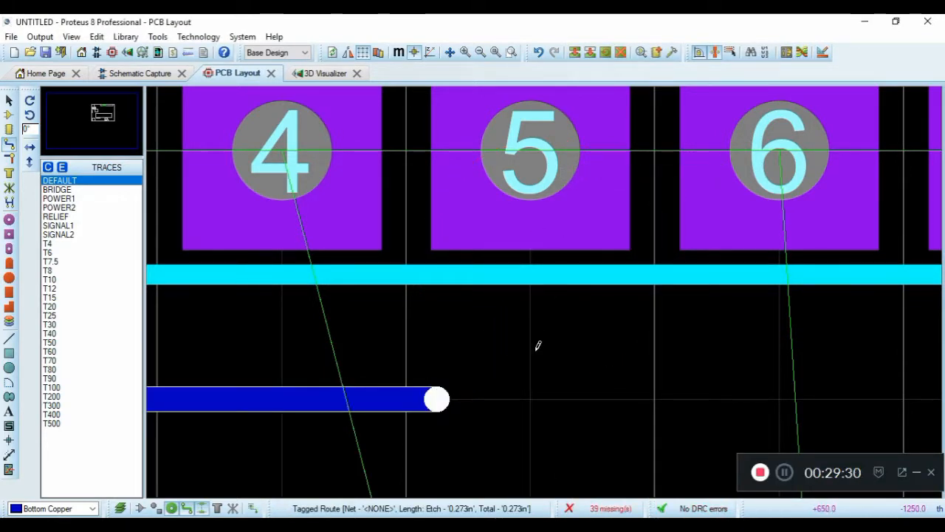
{"action": "scroll", "coordinate": [522, 414], "scroll_direction": "down", "scroll_amount": 1}
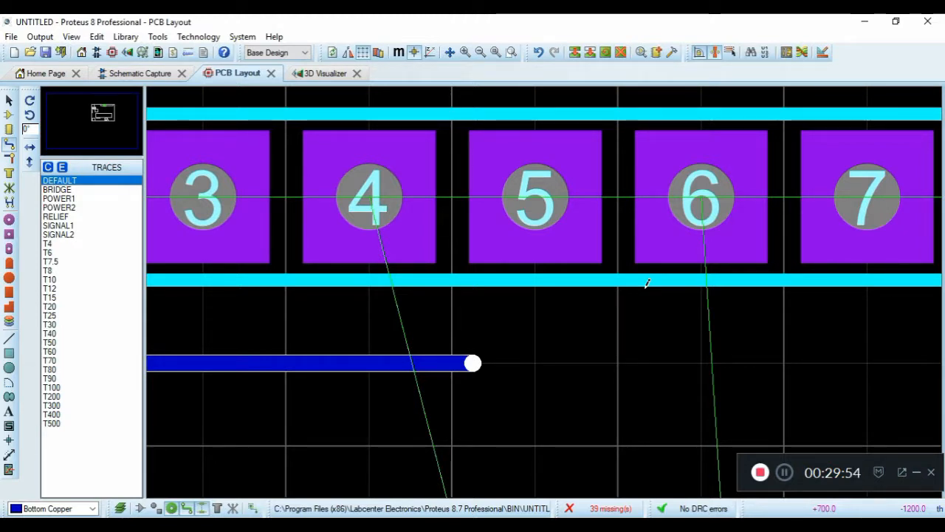
{"action": "right_click", "coordinate": [443, 360]}
{"action": "right_click", "coordinate": [442, 360]}
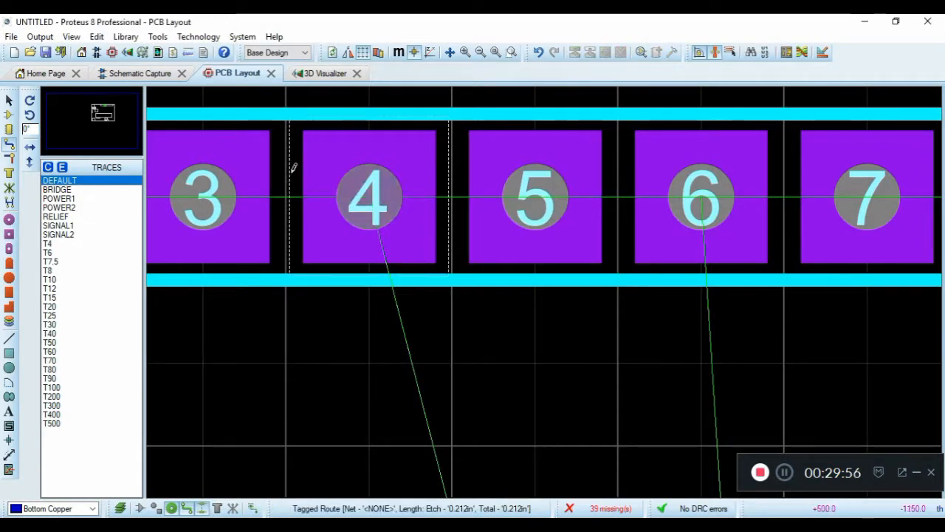
- Set the default rule's trace-trace clearance and graphics clearance to 20th in the Design Rule Manager
{"action": "left_click", "coordinate": [214, 37]}
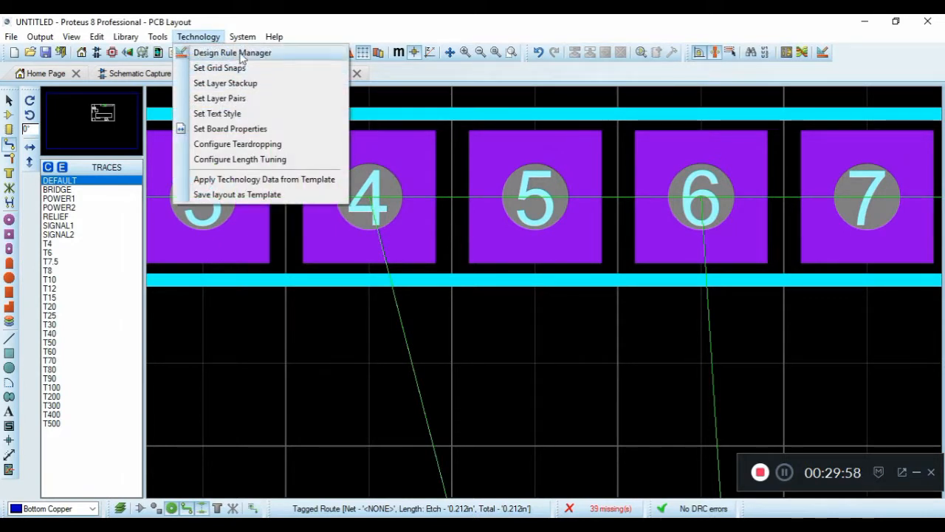
{"action": "left_click", "coordinate": [240, 57]}
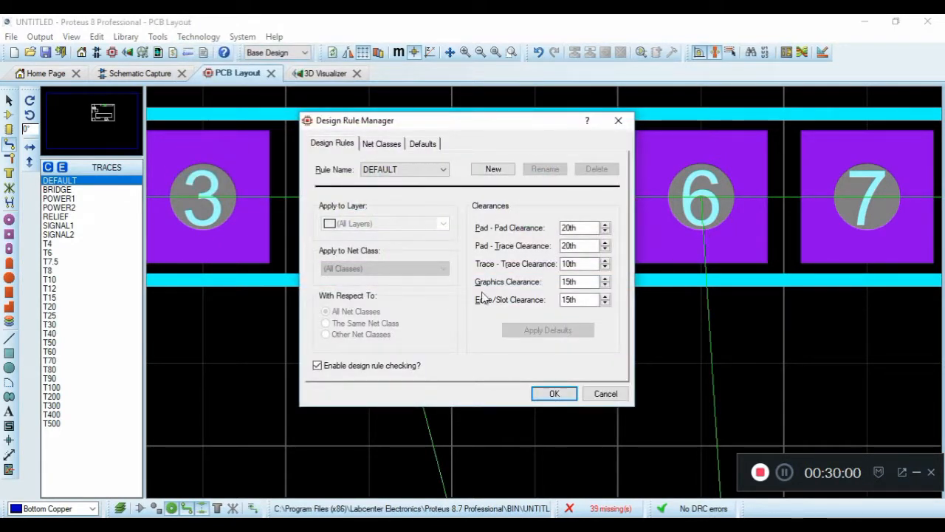
{"action": "left_click_drag", "start_coordinate": [571, 264], "coordinate": [564, 264]}
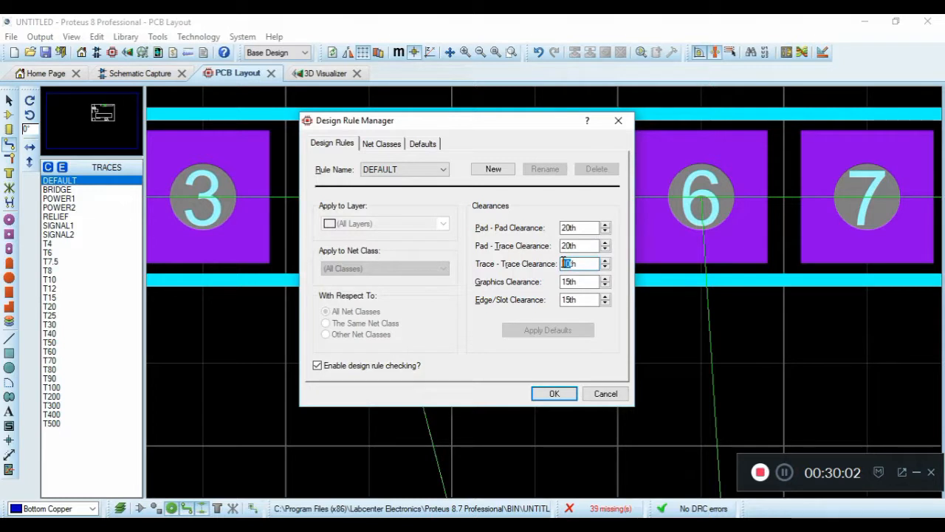
{"action": "type", "text": "20"}
{"action": "left_click_drag", "start_coordinate": [573, 281], "coordinate": [563, 278]}
{"action": "left_click", "coordinate": [564, 300]}
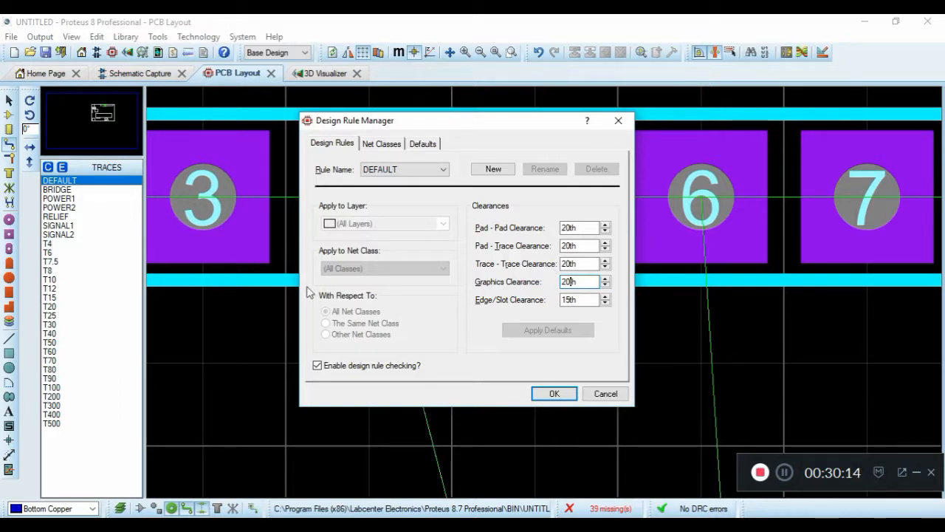
{"action": "left_click", "coordinate": [554, 393]}
- Auto-route the whole board with the basic schedule, using the auto-router's existing pass counts and 25th wire and via grids
{"action": "scroll", "coordinate": [443, 295], "scroll_direction": "down", "scroll_amount": 2}
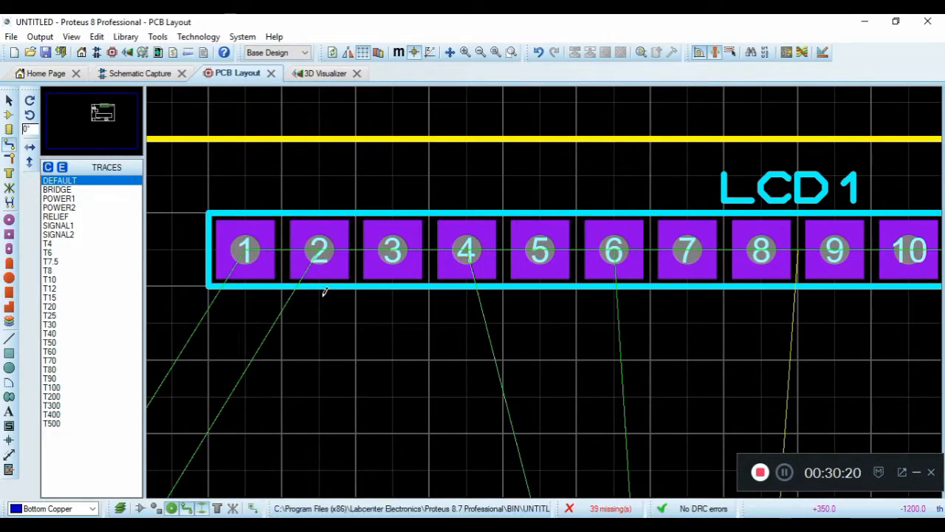
{"action": "scroll", "coordinate": [458, 339], "scroll_direction": "down", "scroll_amount": 1}
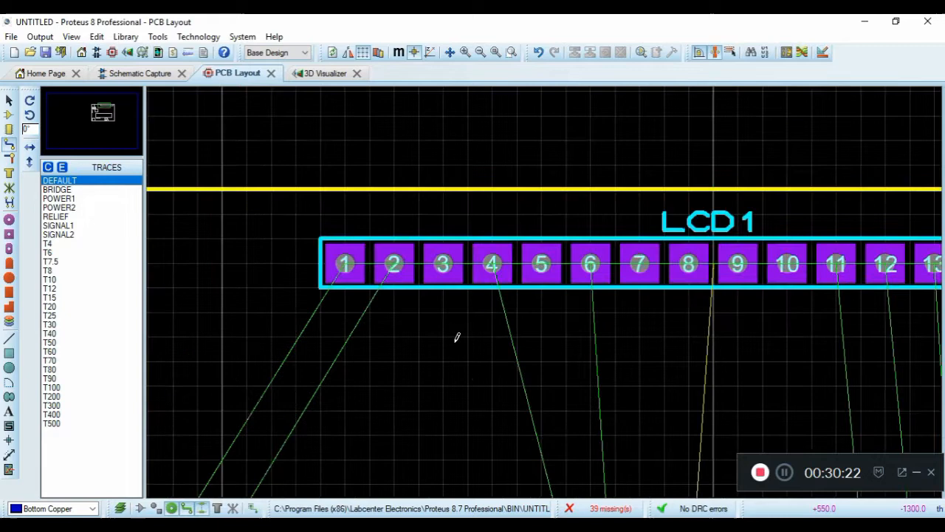
{"action": "scroll", "coordinate": [591, 362], "scroll_direction": "down", "scroll_amount": 2}
{"action": "scroll", "coordinate": [596, 365], "scroll_direction": "up", "scroll_amount": 2}
{"action": "scroll", "coordinate": [541, 303], "scroll_direction": "down", "scroll_amount": 2}
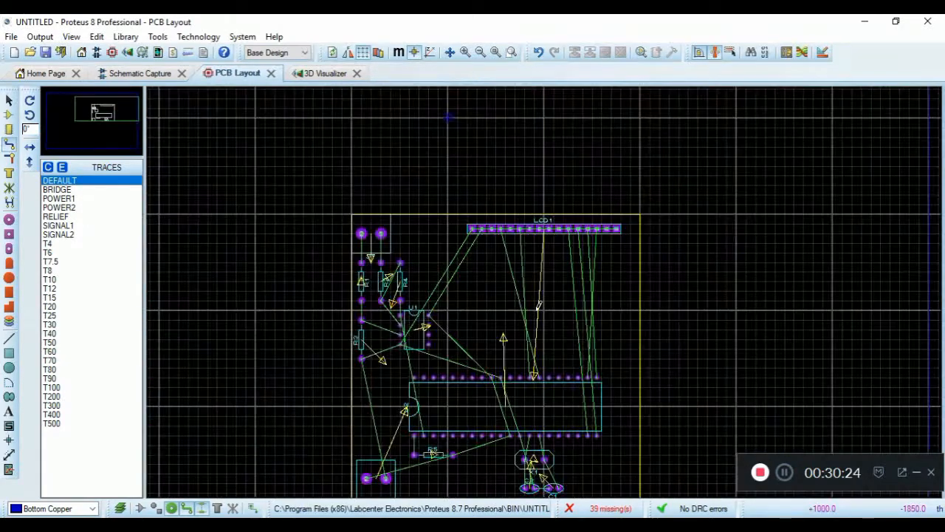
{"action": "left_click", "coordinate": [207, 37]}
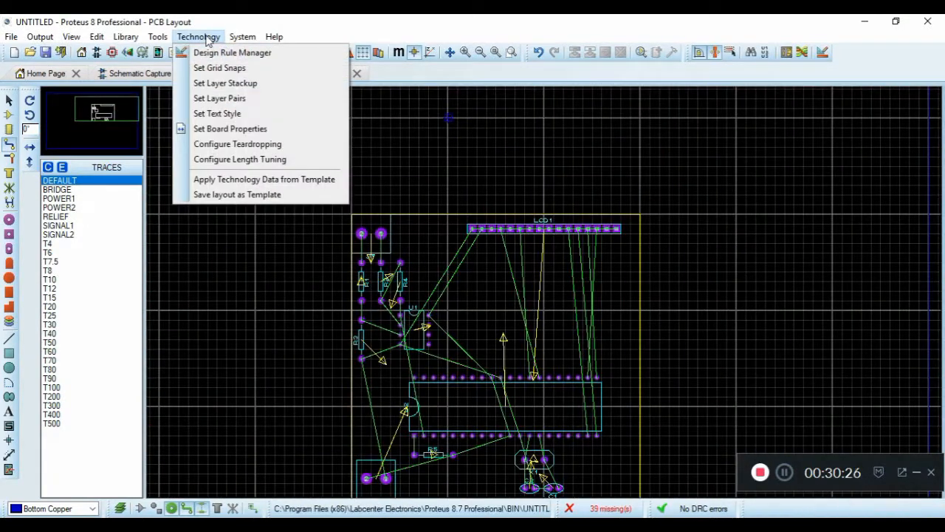
{"action": "mouse_move", "coordinate": [158, 37]}
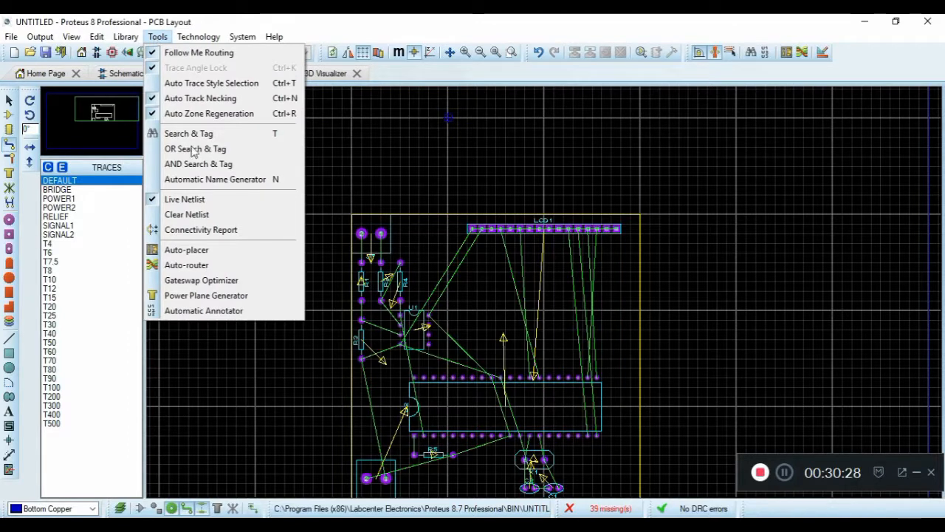
{"action": "left_click", "coordinate": [221, 269]}
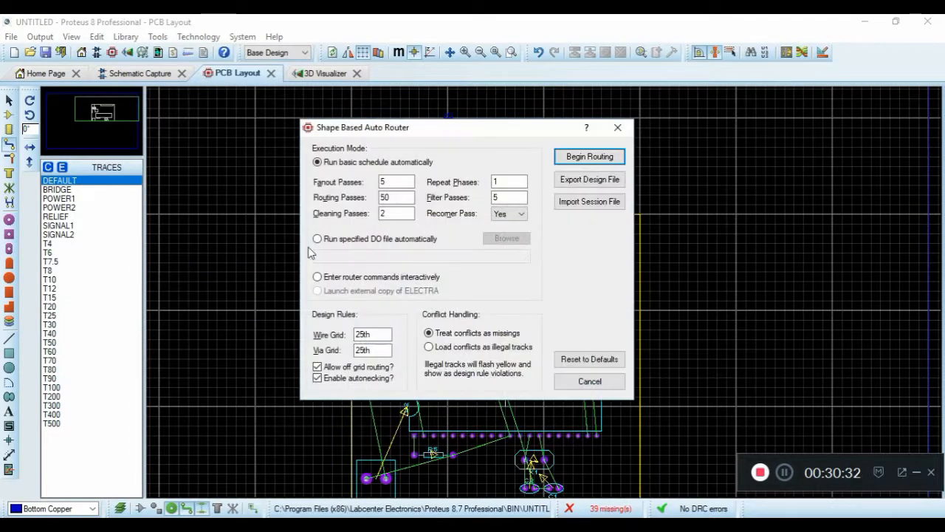
{"action": "left_click", "coordinate": [595, 156]}
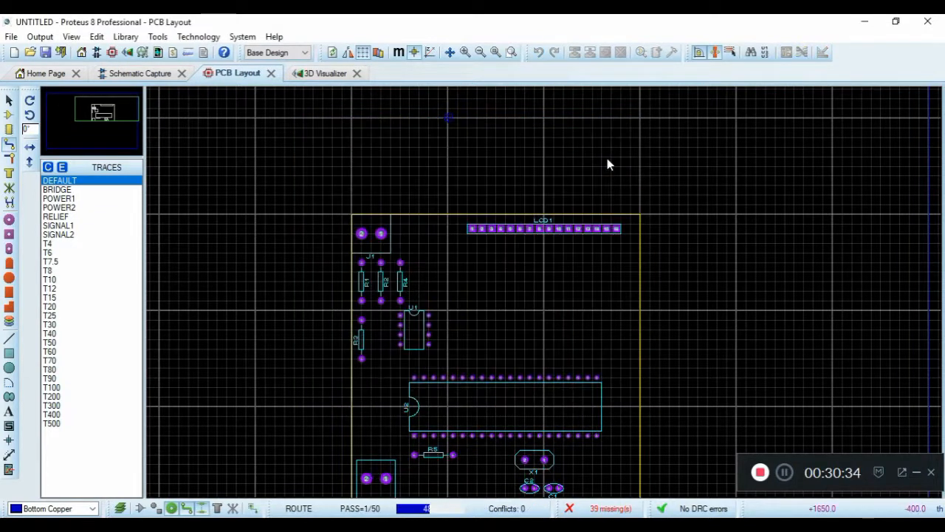
- Examine the auto-routed board, its connectivity status, and the width and spacing of the diagonal traces below LCD1 pins 4 and 6
{"action": "scroll", "coordinate": [443, 319], "scroll_direction": "down", "scroll_amount": 2}
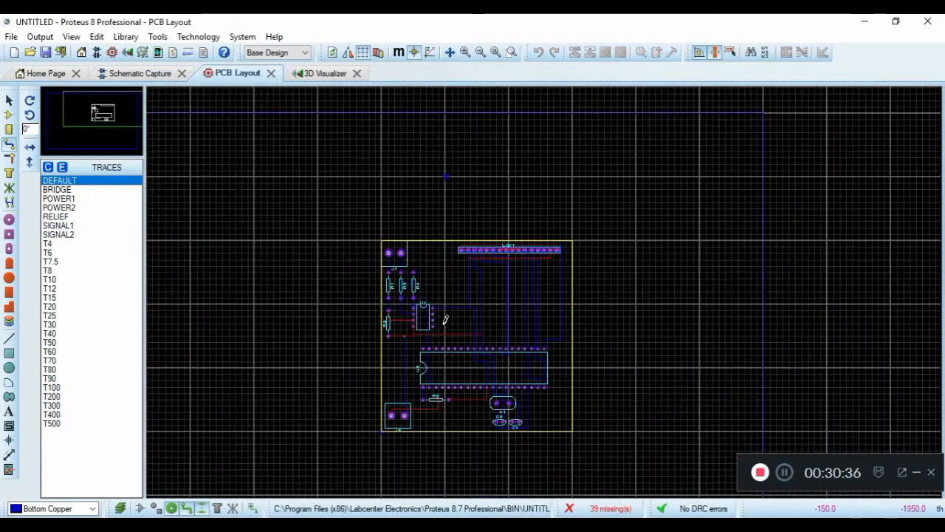
{"action": "scroll", "coordinate": [477, 361], "scroll_direction": "up", "scroll_amount": 2}
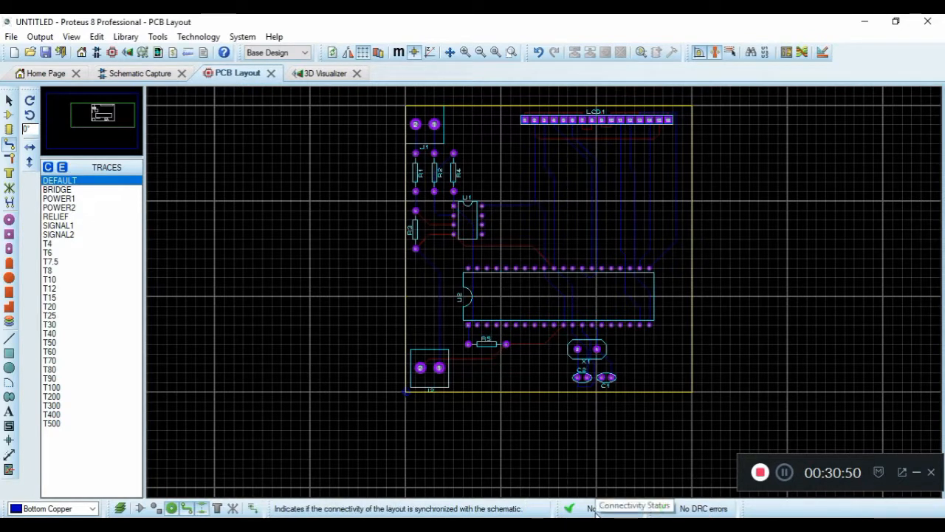
{"action": "key", "text": "F6"}
{"action": "key", "text": "F6"}
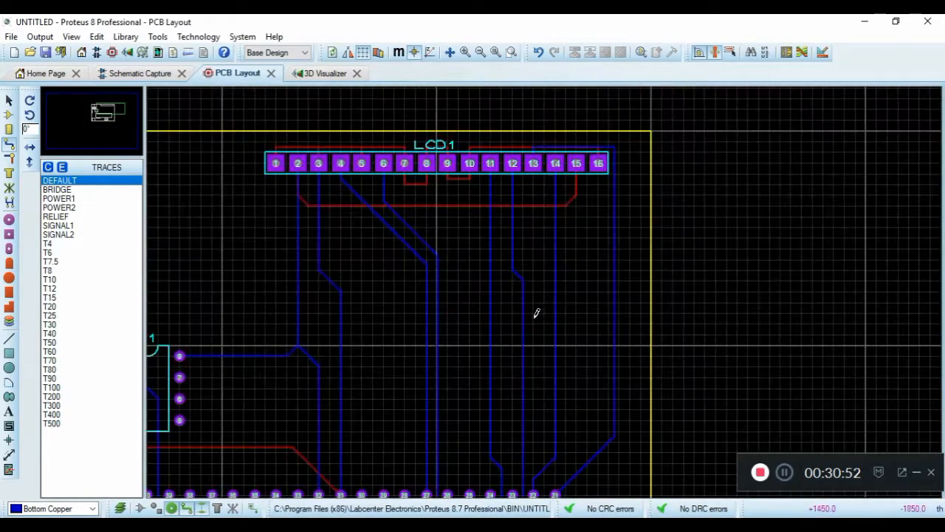
{"action": "scroll", "coordinate": [537, 287], "scroll_direction": "down", "scroll_amount": 3}
{"action": "scroll", "coordinate": [482, 274], "scroll_direction": "up", "scroll_amount": 2}
{"action": "scroll", "coordinate": [501, 277], "scroll_direction": "down", "scroll_amount": 2}
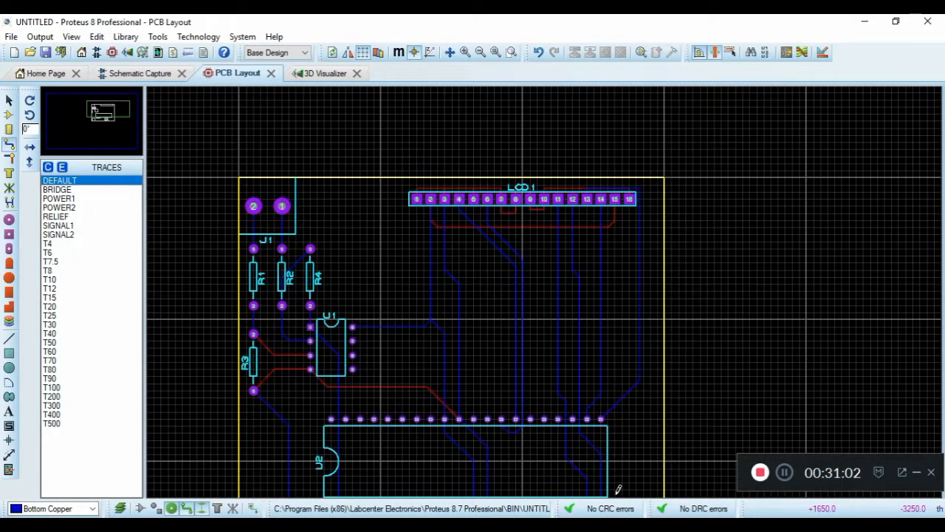
{"action": "scroll", "coordinate": [570, 333], "scroll_direction": "down", "scroll_amount": 1}
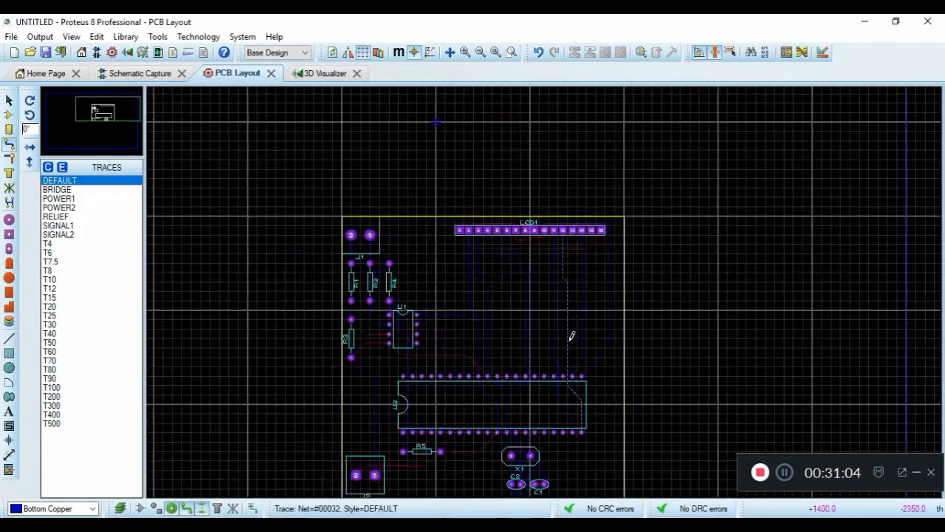
{"action": "scroll", "coordinate": [569, 333], "scroll_direction": "up", "scroll_amount": 1}
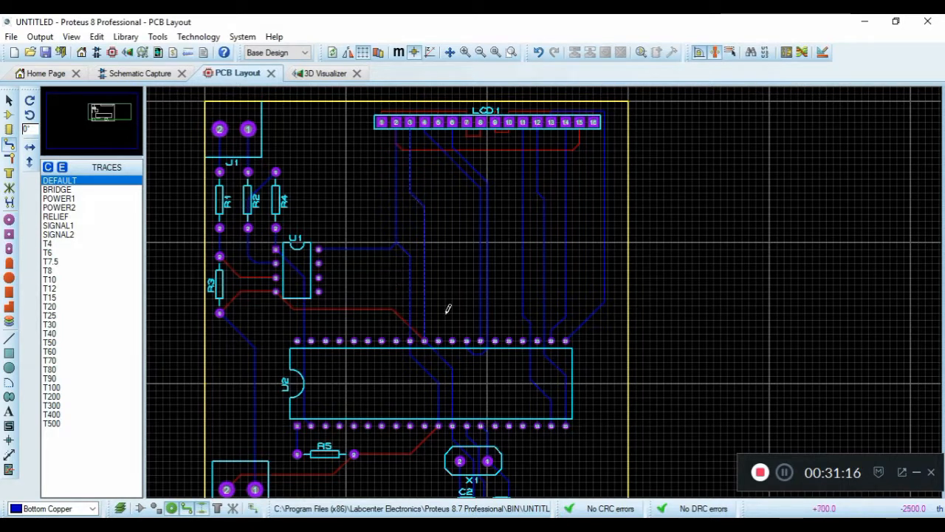
{"action": "scroll", "coordinate": [543, 286], "scroll_direction": "down", "scroll_amount": 1}
{"action": "left_click", "coordinate": [484, 178]}
{"action": "scroll", "coordinate": [507, 213], "scroll_direction": "up", "scroll_amount": 1}
{"action": "scroll", "coordinate": [507, 217], "scroll_direction": "up", "scroll_amount": 1}
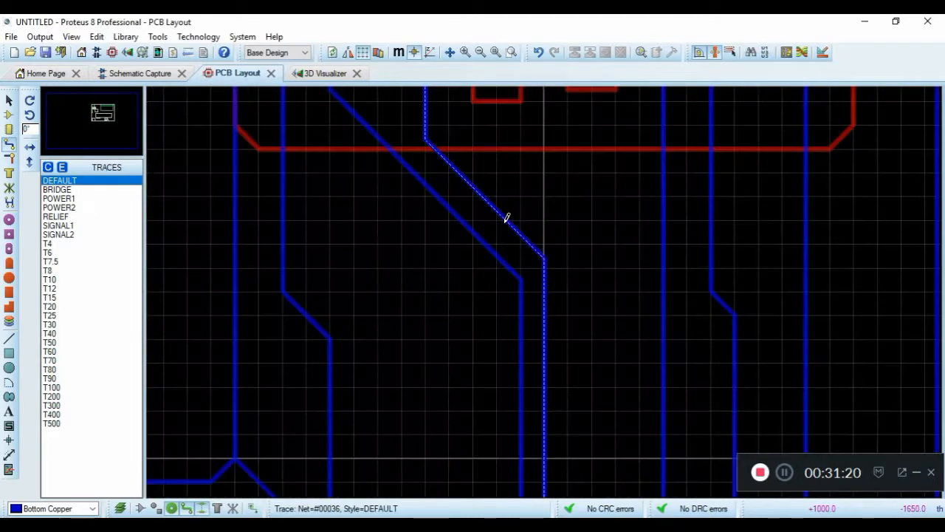
{"action": "double_click", "coordinate": [542, 257]}
- Set the POWER net class trace style to T40 in the Design Rule Manager
{"action": "left_click", "coordinate": [198, 36]}
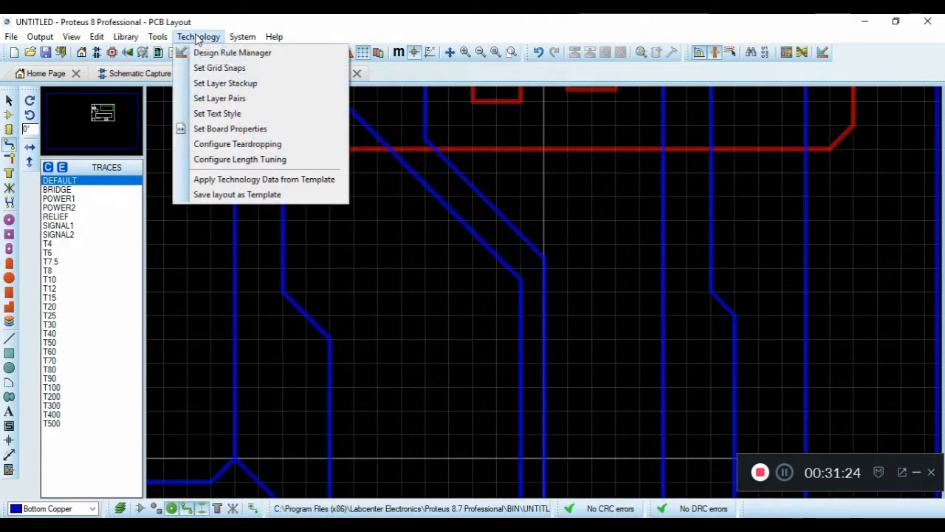
{"action": "left_click", "coordinate": [211, 54]}
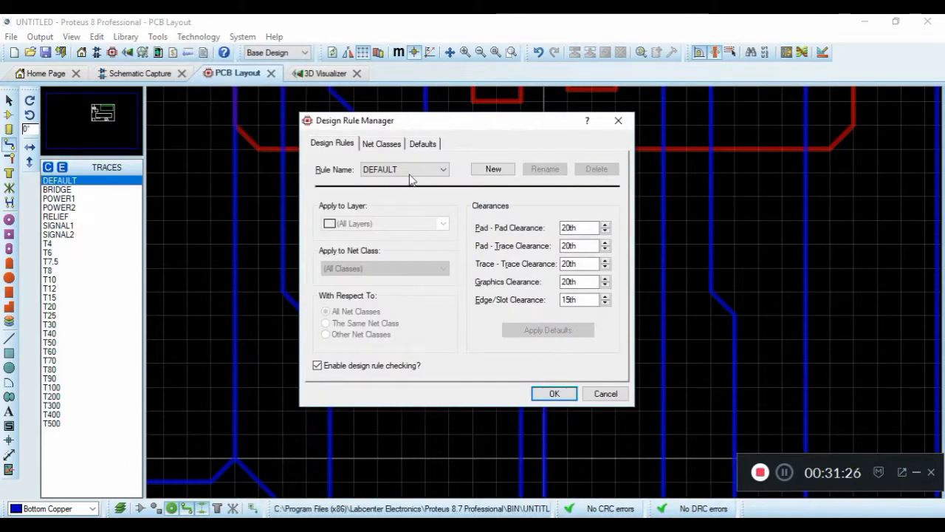
{"action": "left_click", "coordinate": [397, 146]}
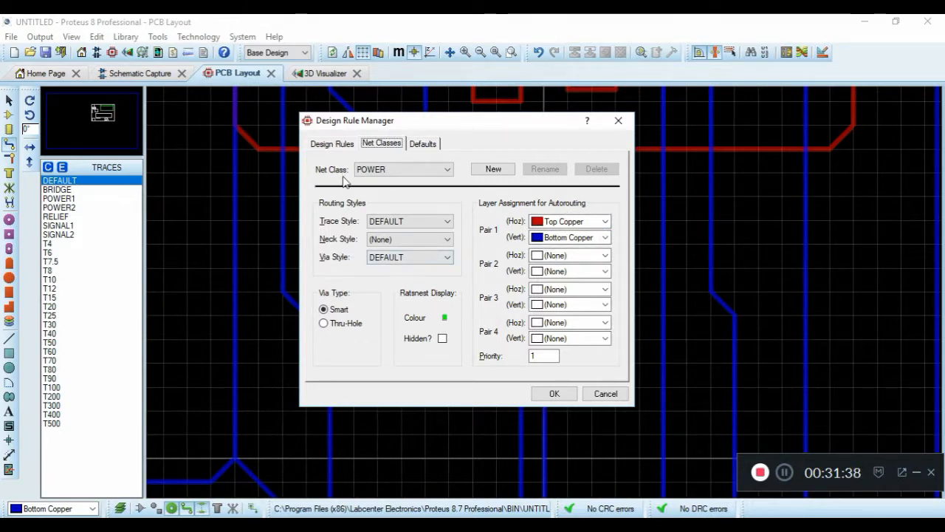
{"action": "left_click", "coordinate": [393, 258]}
{"action": "left_click", "coordinate": [394, 260]}
{"action": "left_click", "coordinate": [404, 222]}
{"action": "left_click_drag", "start_coordinate": [449, 250], "coordinate": [449, 274]}
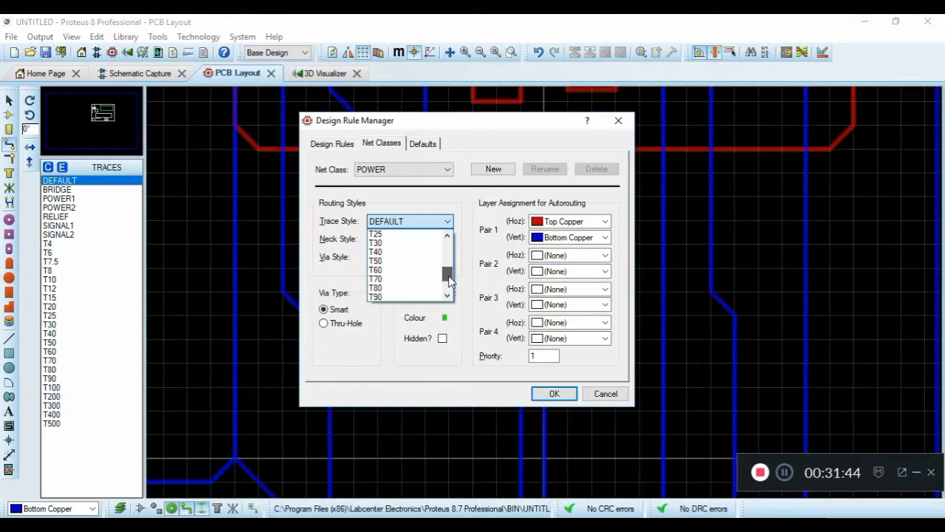
{"action": "left_click", "coordinate": [413, 260]}
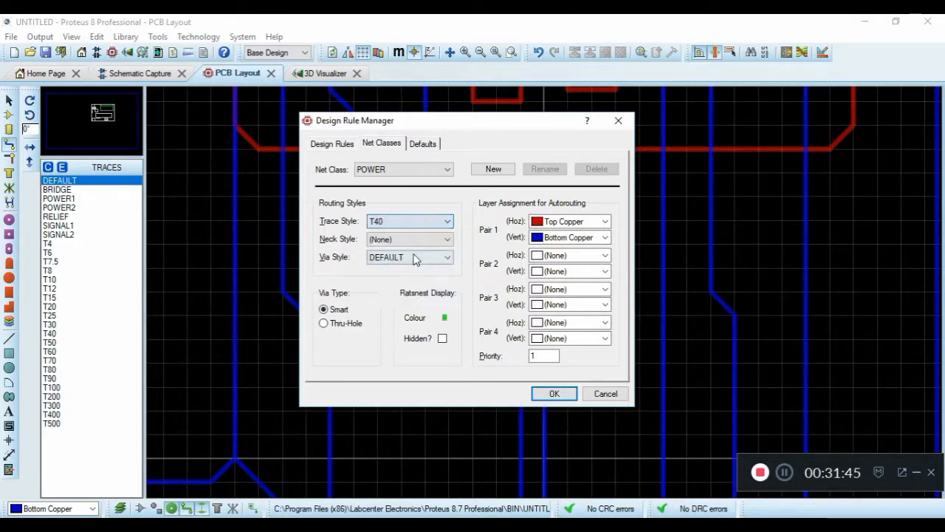
- Set the SIGNAL net class trace style to T30 and accept the net class changes
{"action": "left_click", "coordinate": [402, 169]}
{"action": "left_click", "coordinate": [396, 182]}
{"action": "key", "text": "Down"}
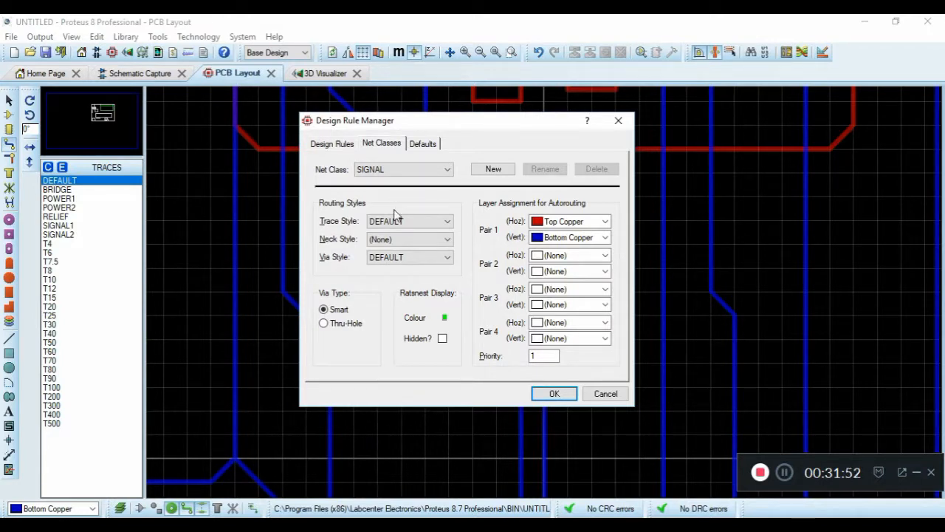
{"action": "left_click", "coordinate": [423, 222]}
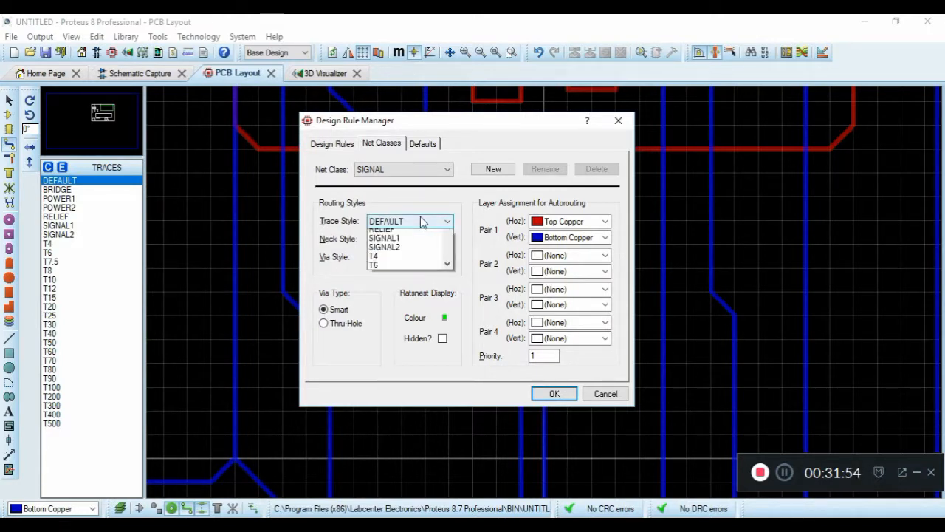
{"action": "scroll", "coordinate": [402, 295], "scroll_direction": "down", "scroll_amount": 3}
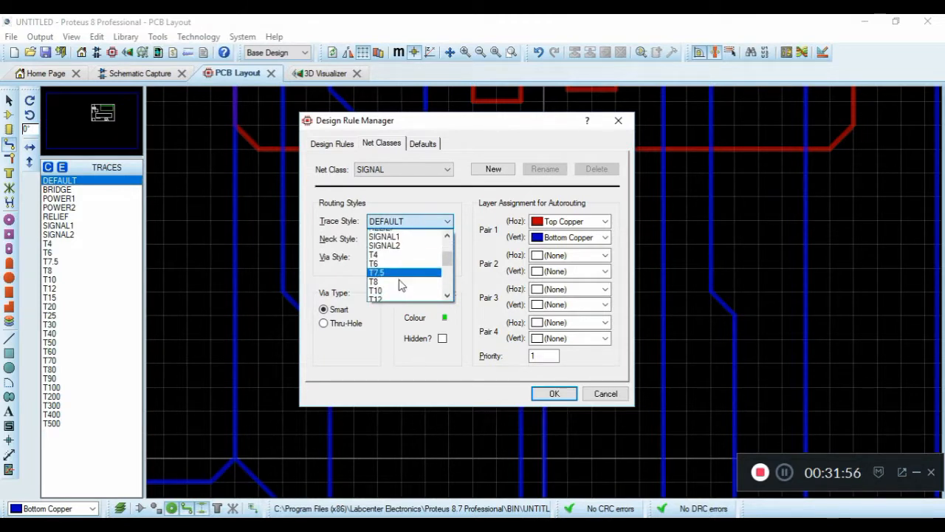
{"action": "left_click", "coordinate": [397, 288]}
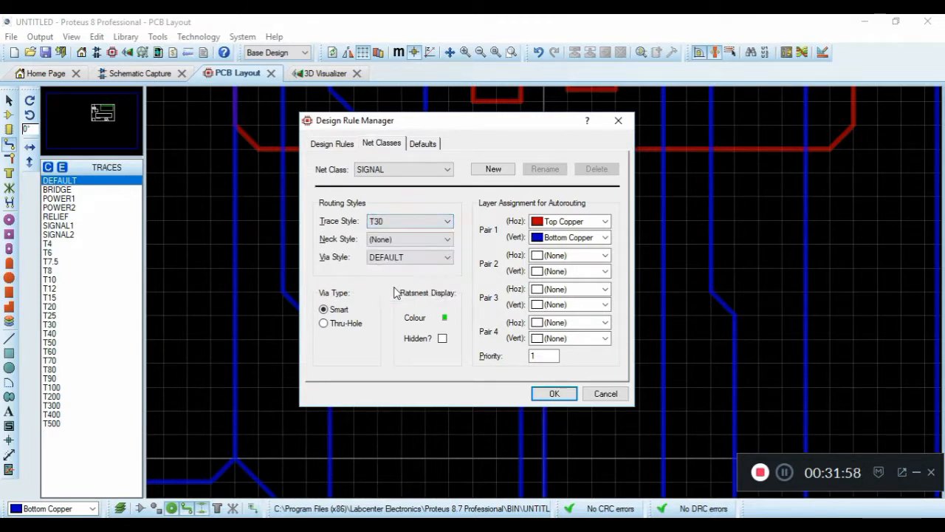
{"action": "left_click", "coordinate": [555, 394]}
- Select all routed traces inside the board outline and delete them
{"action": "scroll", "coordinate": [502, 237], "scroll_direction": "down", "scroll_amount": 3}
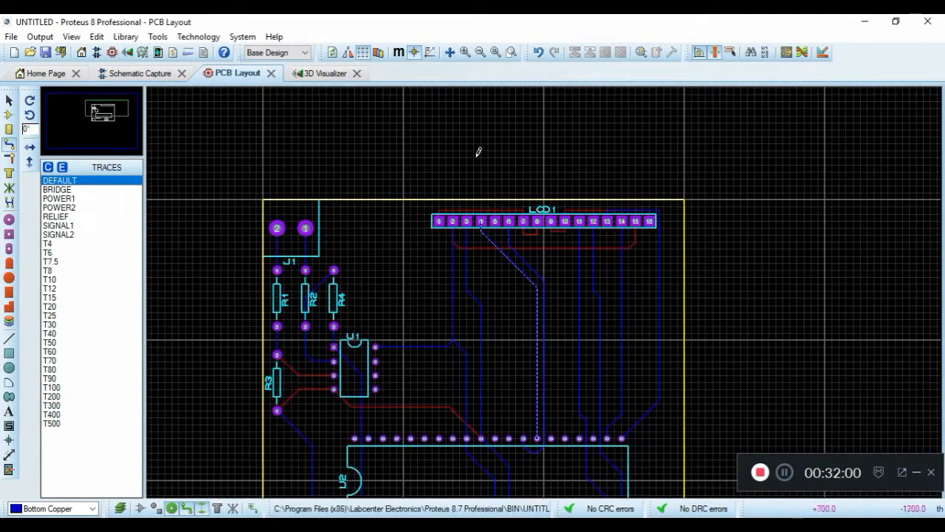
{"action": "left_click", "coordinate": [490, 54]}
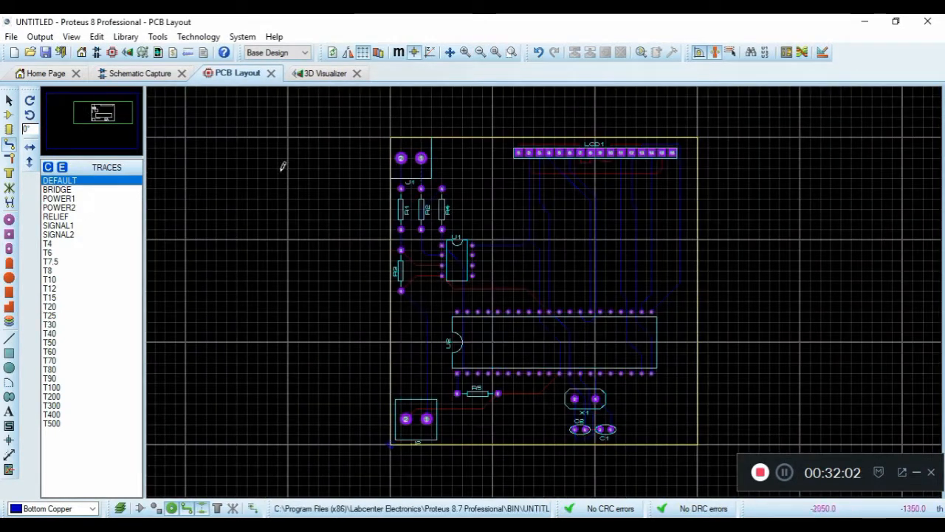
{"action": "left_click", "coordinate": [9, 157]}
{"action": "left_click", "coordinate": [9, 144]}
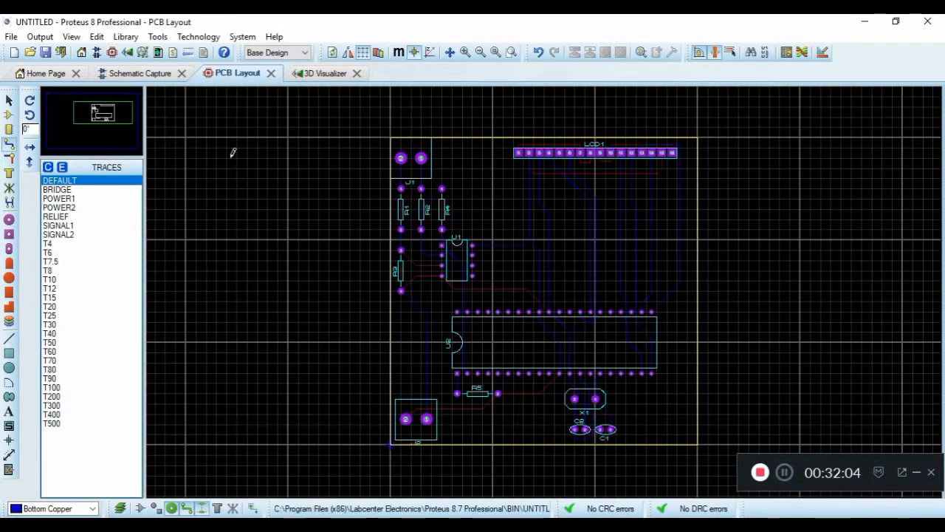
{"action": "left_click_drag", "start_coordinate": [370, 116], "coordinate": [728, 465]}
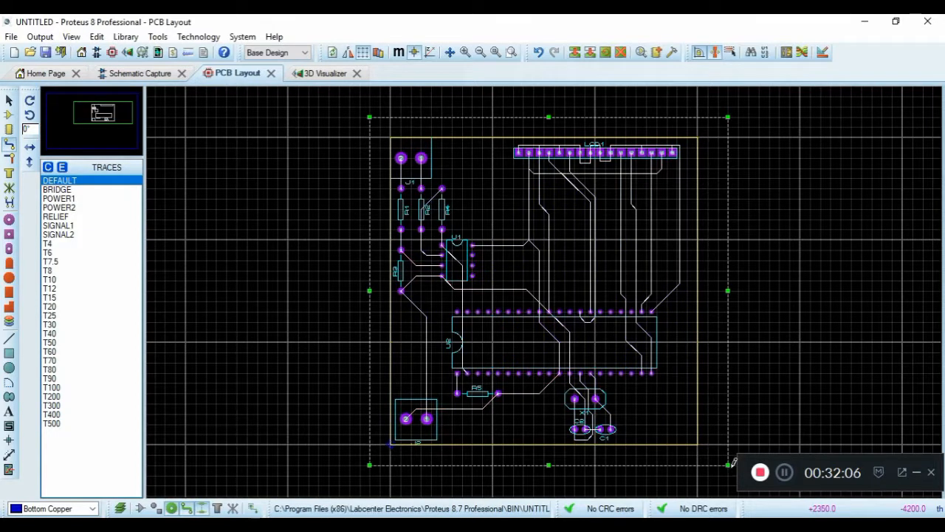
{"action": "key", "text": "Delete"}
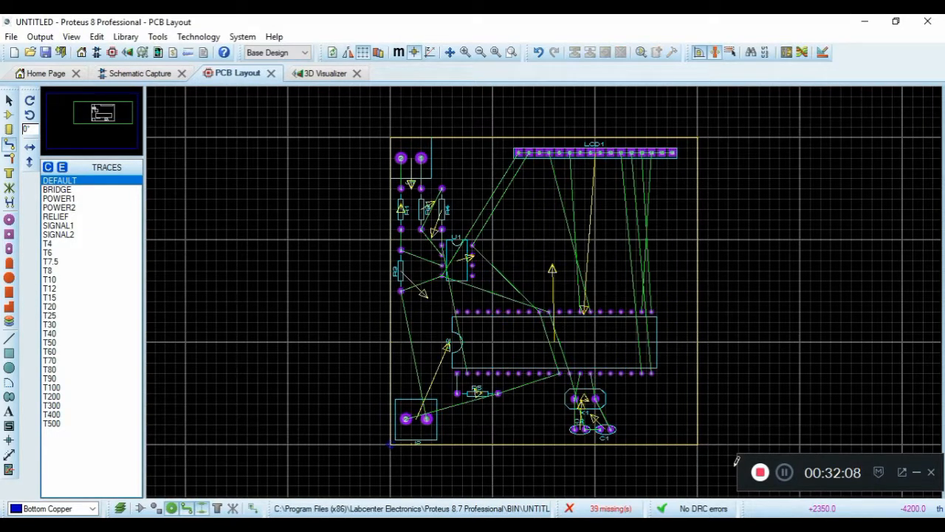
- Run the auto-router's basic schedule on the unrouted board with the T40 power and T30 signal trace styles
{"action": "left_click", "coordinate": [215, 37]}
{"action": "mouse_move", "coordinate": [167, 39]}
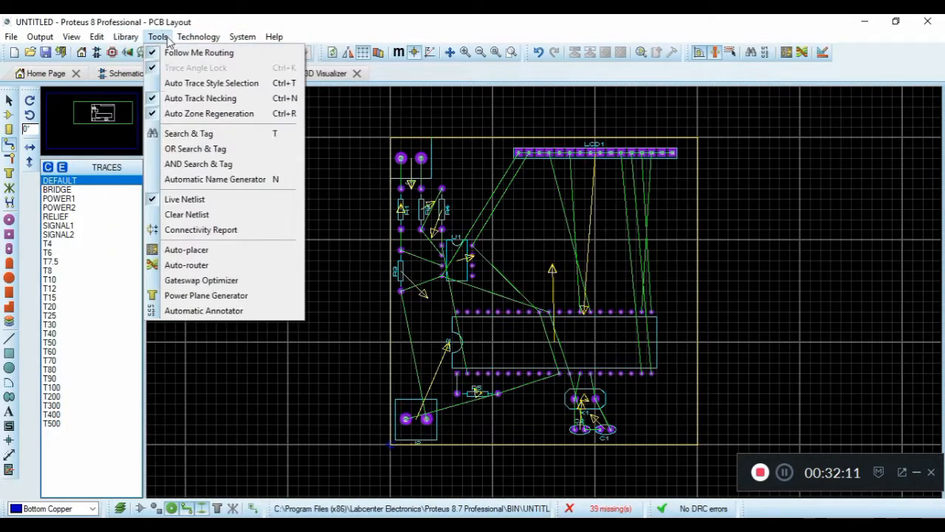
{"action": "left_click", "coordinate": [229, 266]}
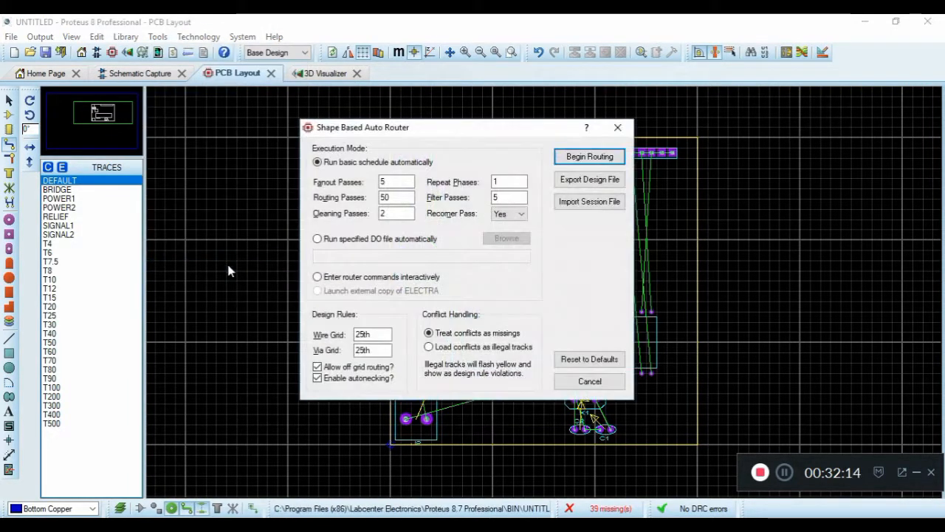
{"action": "left_click", "coordinate": [585, 156]}
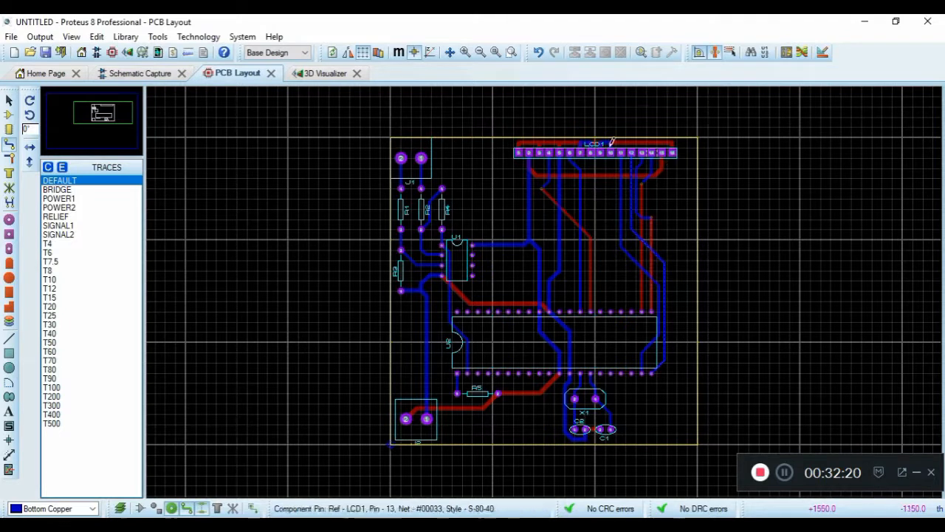
- Examine the T40 power traces and T30 signal traces running between the LCD connector and U2
{"action": "scroll", "coordinate": [546, 290], "scroll_direction": "up", "scroll_amount": 1}
{"action": "scroll", "coordinate": [546, 290], "scroll_direction": "up", "scroll_amount": 1}
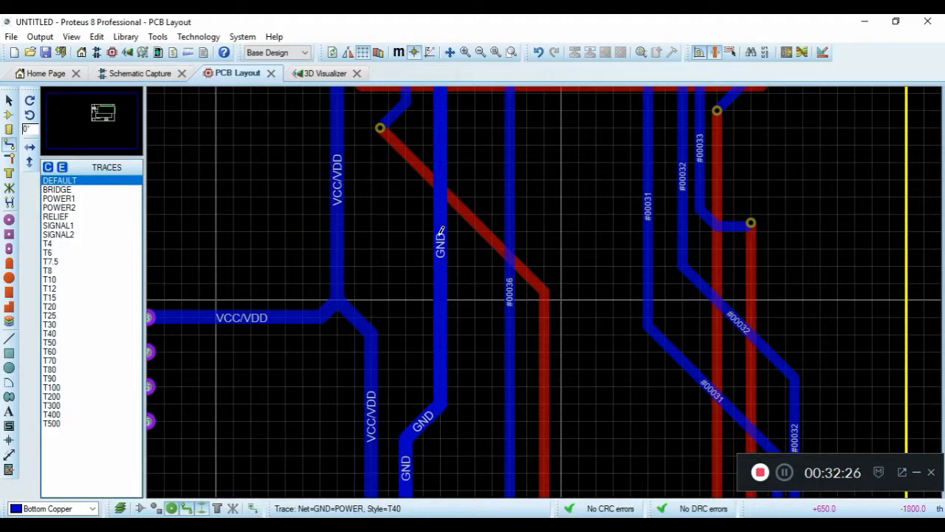
{"action": "scroll", "coordinate": [441, 231], "scroll_direction": "down", "scroll_amount": 1}
{"action": "scroll", "coordinate": [547, 288], "scroll_direction": "up", "scroll_amount": 1}
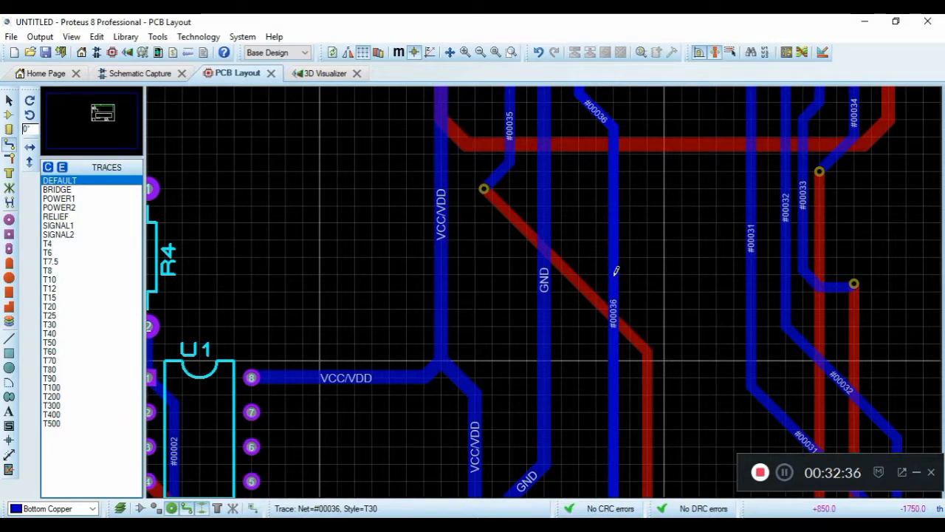
{"action": "scroll", "coordinate": [597, 228], "scroll_direction": "down", "scroll_amount": 1}
{"action": "scroll", "coordinate": [597, 228], "scroll_direction": "up", "scroll_amount": 1}
{"action": "scroll", "coordinate": [597, 228], "scroll_direction": "down", "scroll_amount": 1}
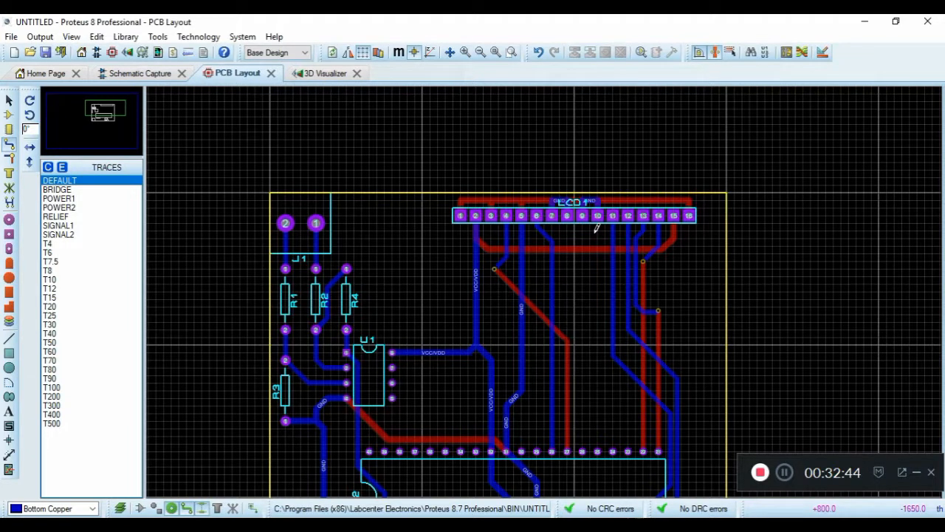
{"action": "left_click", "coordinate": [480, 52]}
- Inspect the routed board in the 3D view from the component side and from the solder side
{"action": "left_click", "coordinate": [309, 74]}
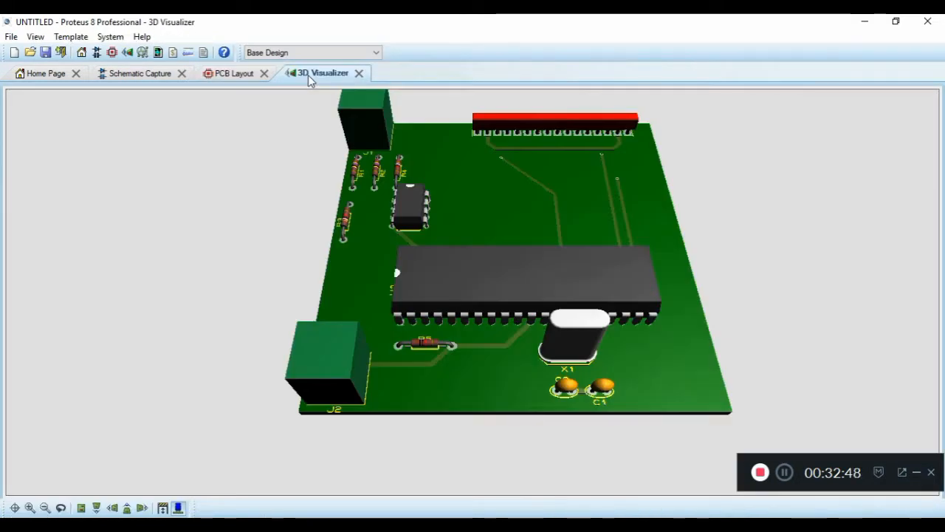
{"action": "middle_click", "coordinate": [455, 138]}
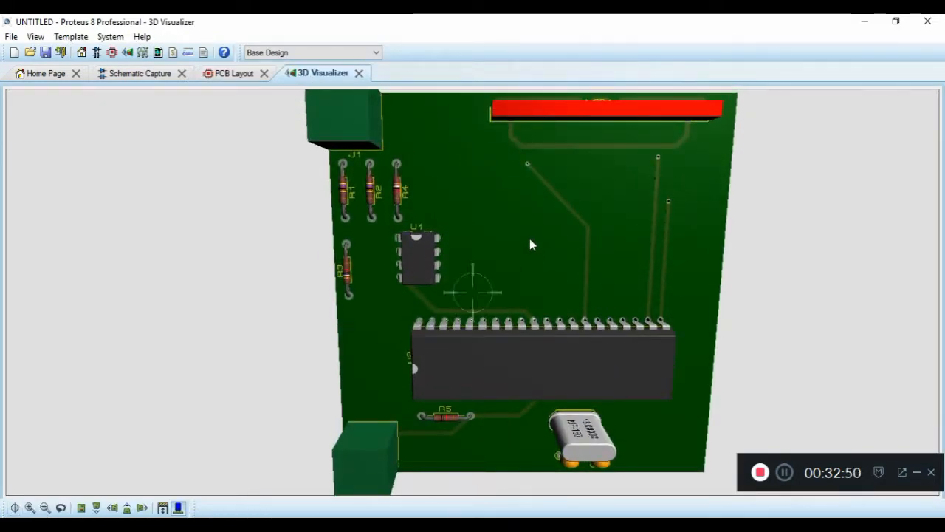
{"action": "key", "text": "ctrl+F8"}
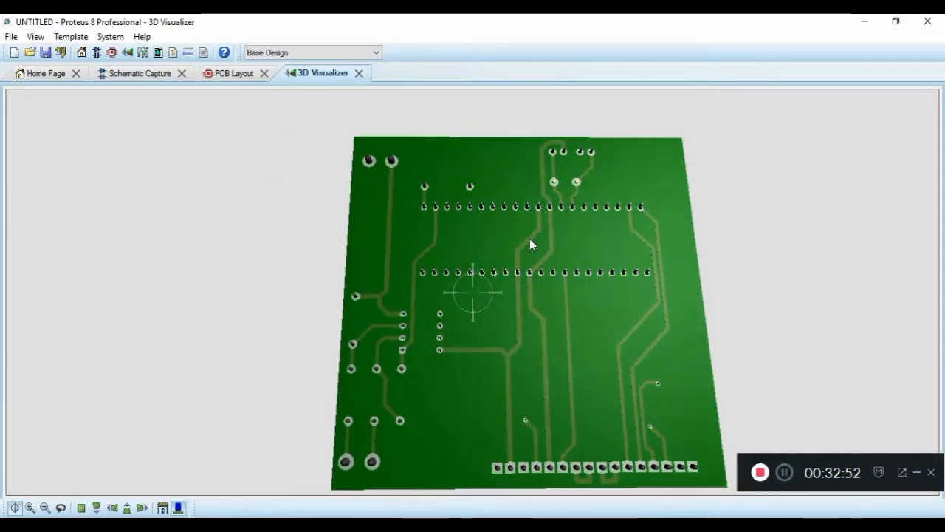
{"action": "key", "text": "F8"}
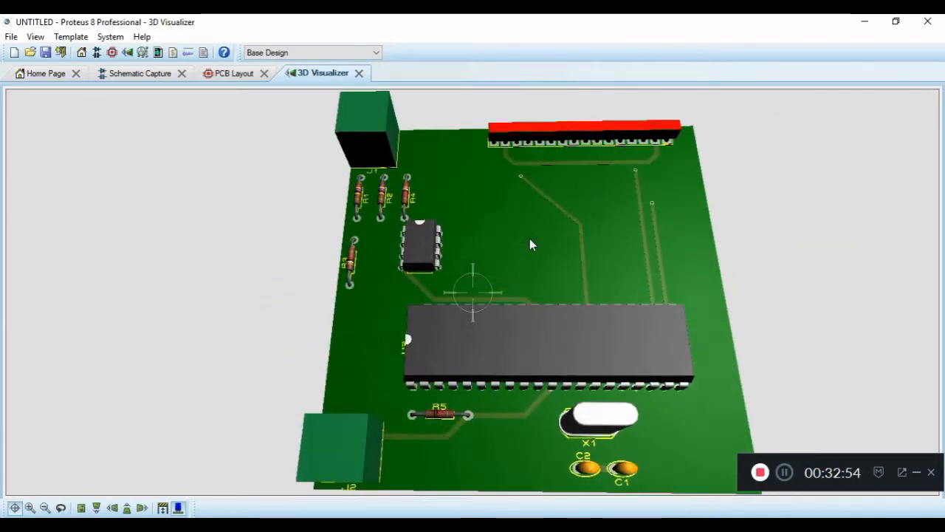
- Review the custom LCD's pins and wiring in the schematic
{"action": "left_click", "coordinate": [235, 74]}
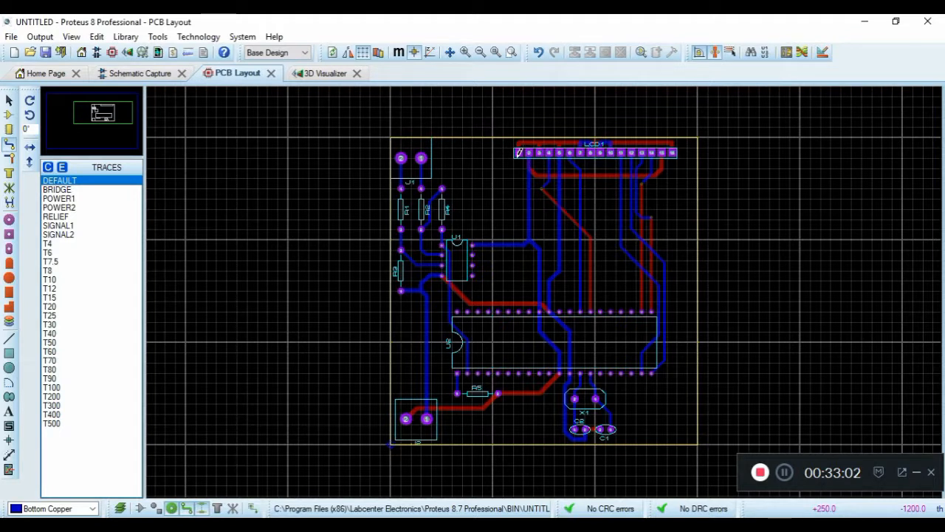
{"action": "left_click", "coordinate": [155, 75]}
{"action": "scroll", "coordinate": [823, 211], "scroll_direction": "down", "scroll_amount": 2}
{"action": "scroll", "coordinate": [823, 211], "scroll_direction": "up", "scroll_amount": 1}
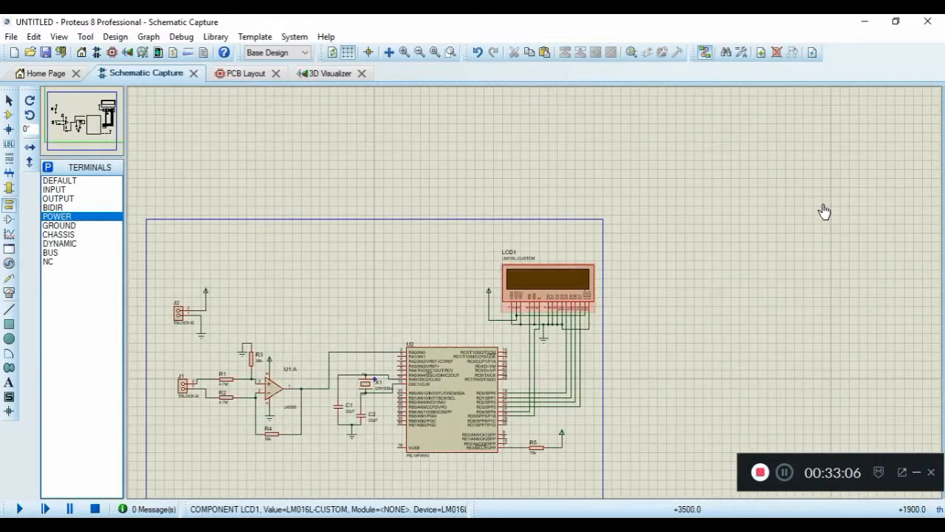
{"action": "scroll", "coordinate": [544, 292], "scroll_direction": "up", "scroll_amount": 2}
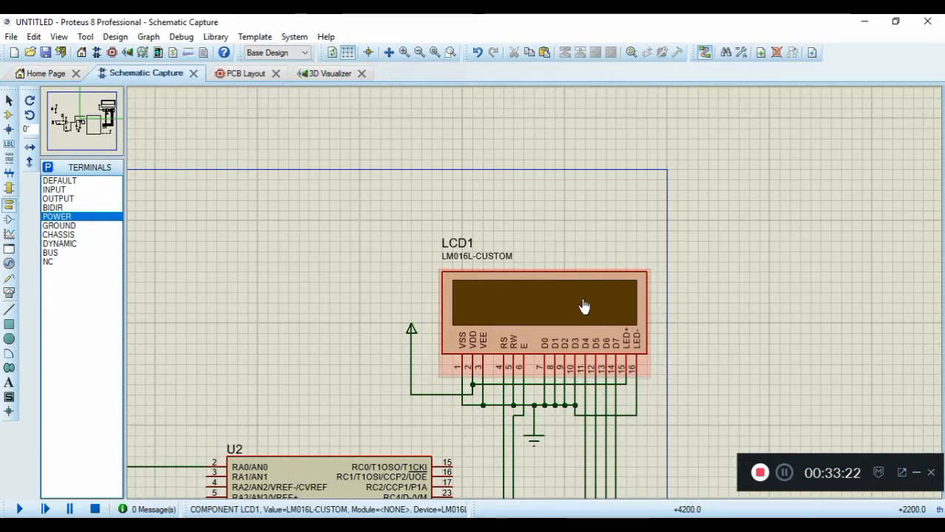
- Change the layer of the LM358 op-amp U1 in the PCB layout to Solder Side
{"action": "left_click", "coordinate": [244, 73]}
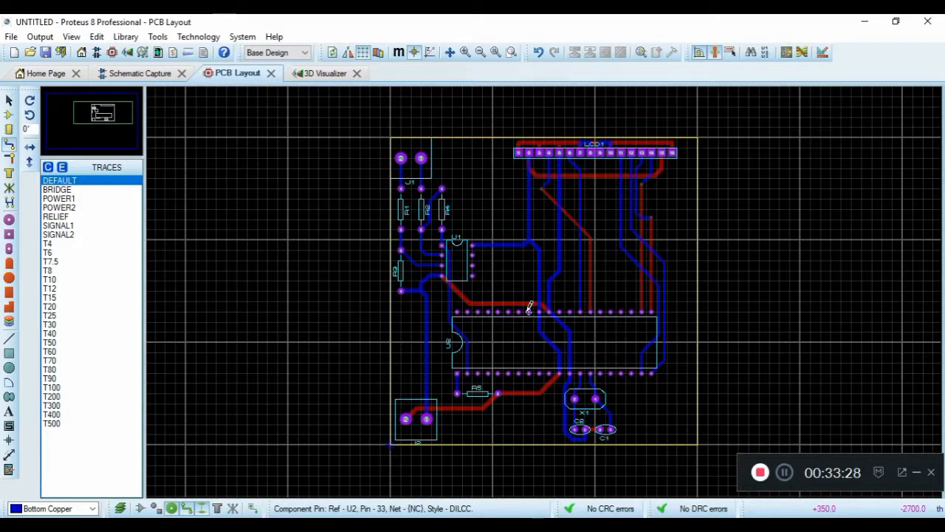
{"action": "scroll", "coordinate": [507, 259], "scroll_direction": "up", "scroll_amount": 2}
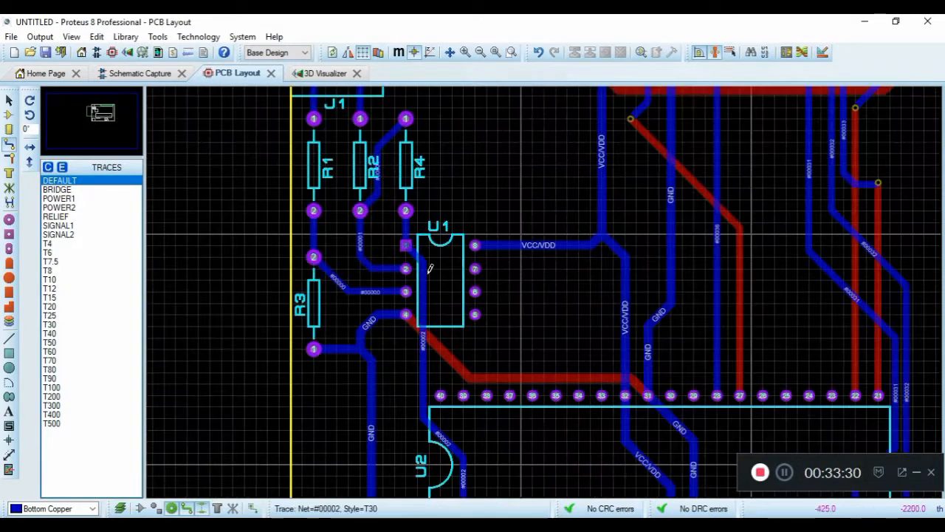
{"action": "left_click", "coordinate": [9, 100]}
{"action": "left_click", "coordinate": [445, 246]}
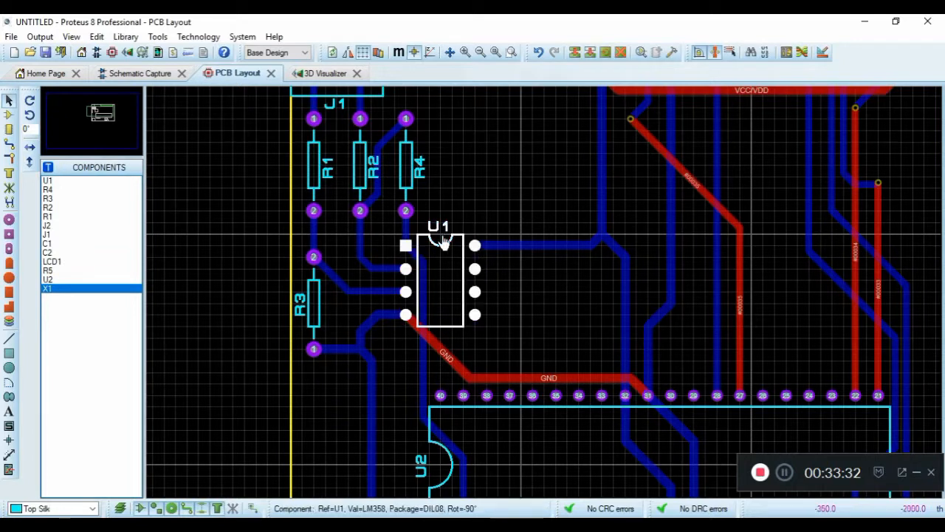
{"action": "right_click", "coordinate": [445, 245]}
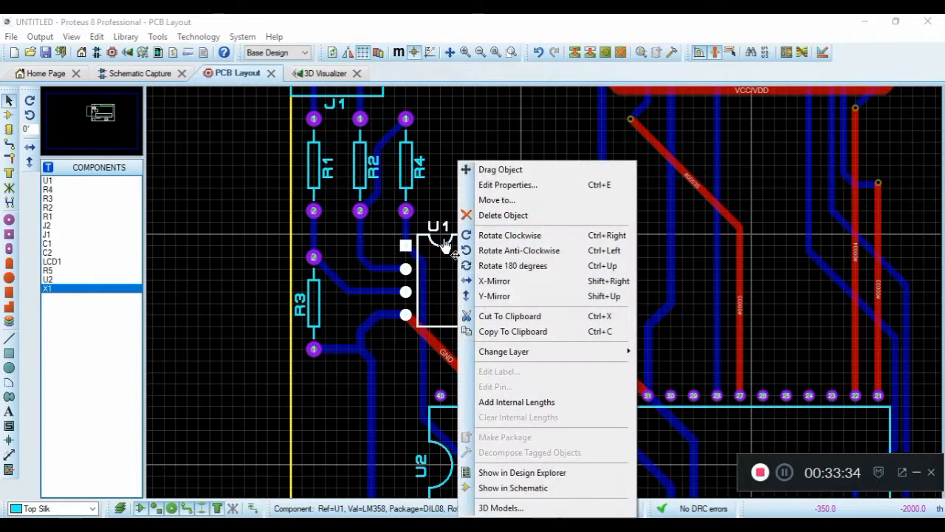
{"action": "mouse_move", "coordinate": [531, 354]}
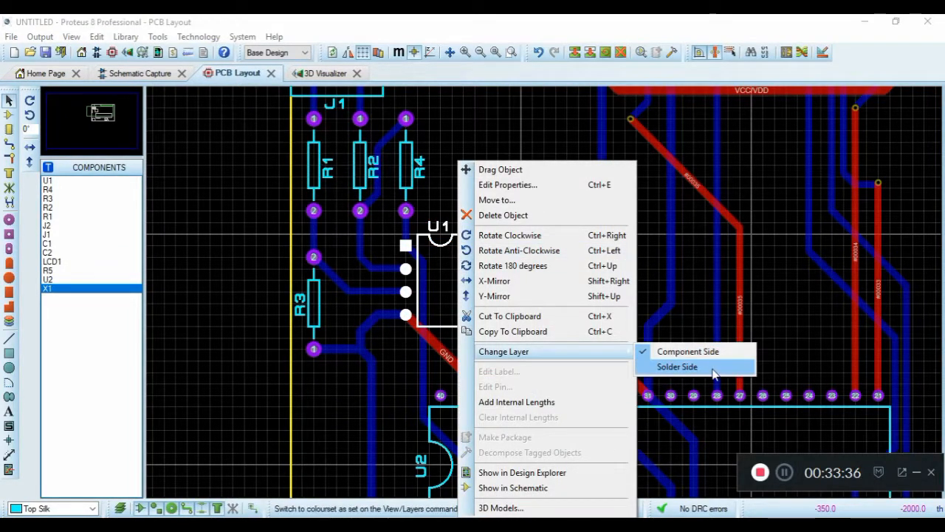
{"action": "left_click", "coordinate": [715, 367]}
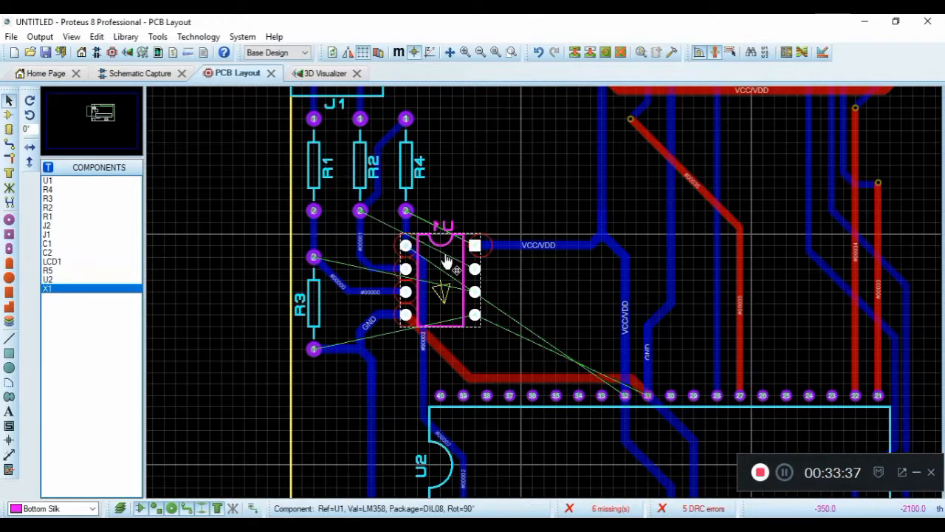
- Check U1's placement in the 3D view and return to the PCB layout
{"action": "left_click", "coordinate": [320, 74]}
{"action": "left_click_drag", "start_coordinate": [452, 220], "coordinate": [451, 150]}
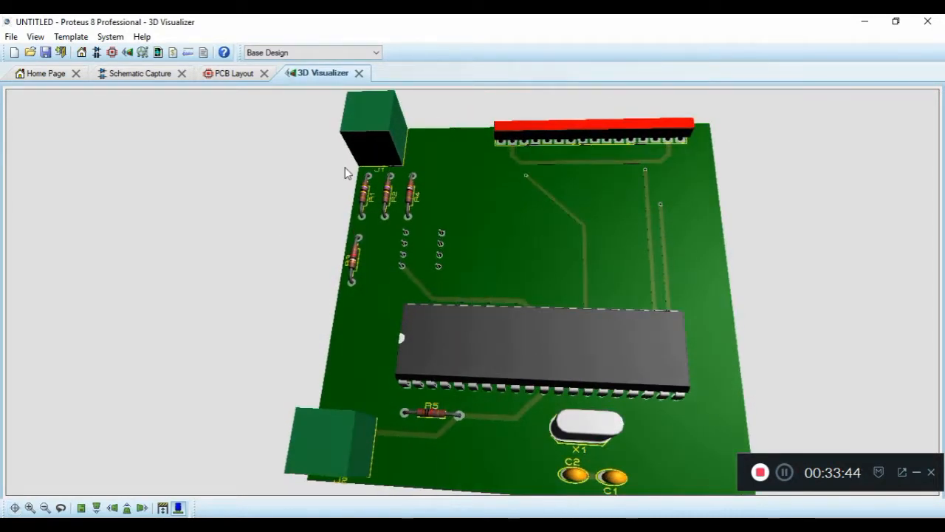
{"action": "left_click", "coordinate": [224, 74]}
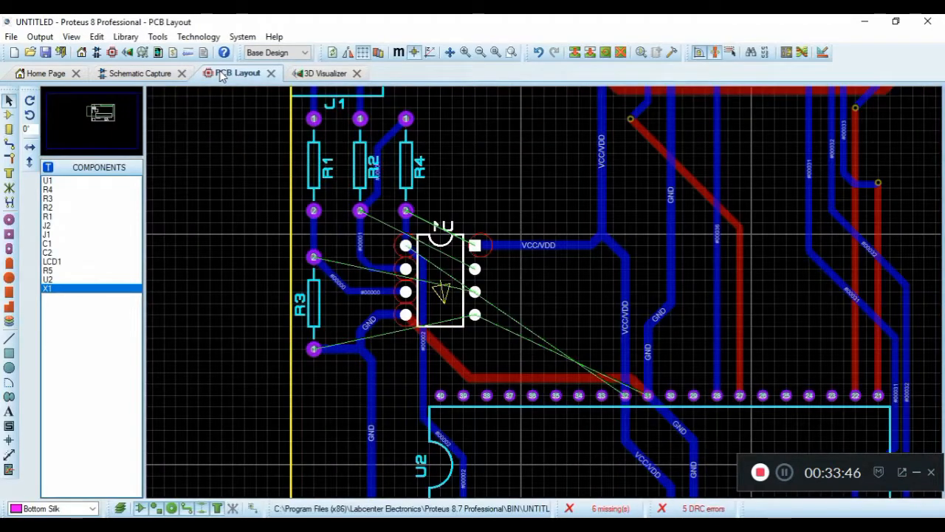
- Select all routed traces across the whole board and delete them
{"action": "scroll", "coordinate": [502, 356], "scroll_direction": "down", "scroll_amount": 1}
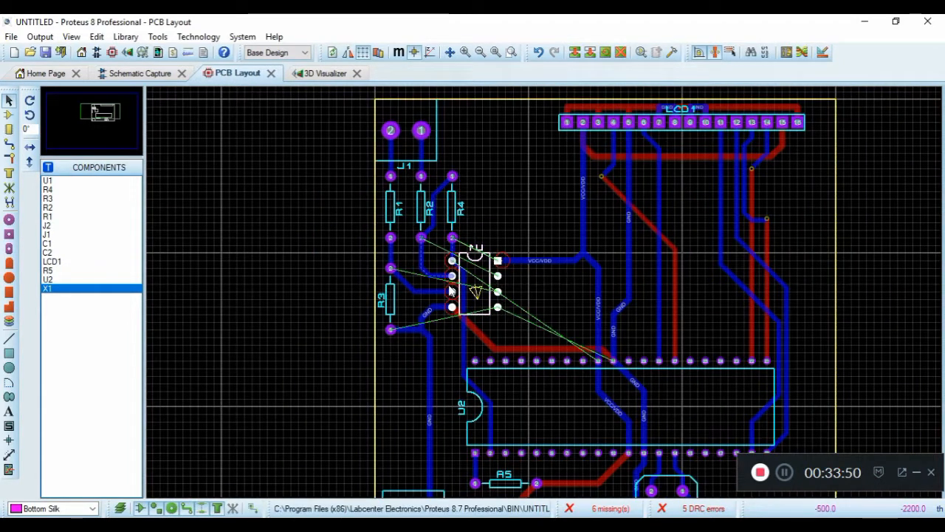
{"action": "scroll", "coordinate": [451, 291], "scroll_direction": "down", "scroll_amount": 2}
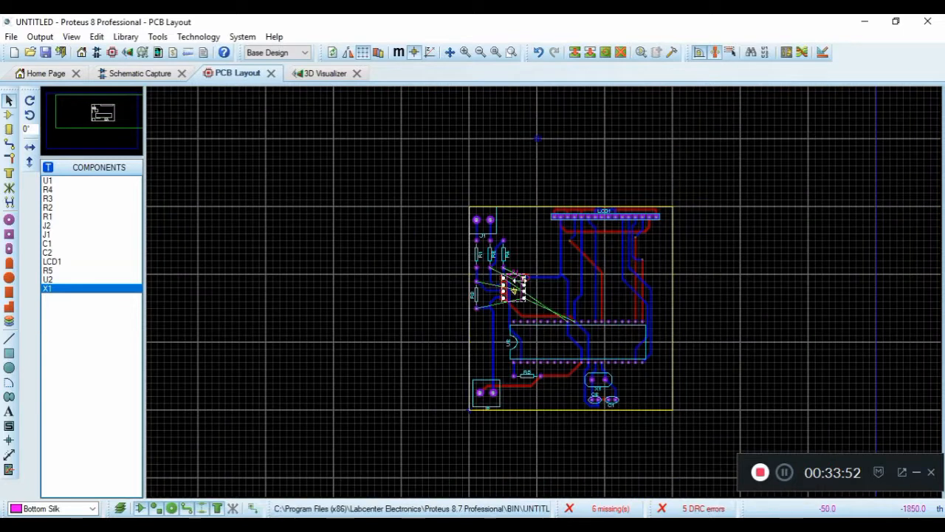
{"action": "scroll", "coordinate": [587, 266], "scroll_direction": "up", "scroll_amount": 1}
{"action": "scroll", "coordinate": [515, 303], "scroll_direction": "down", "scroll_amount": 1}
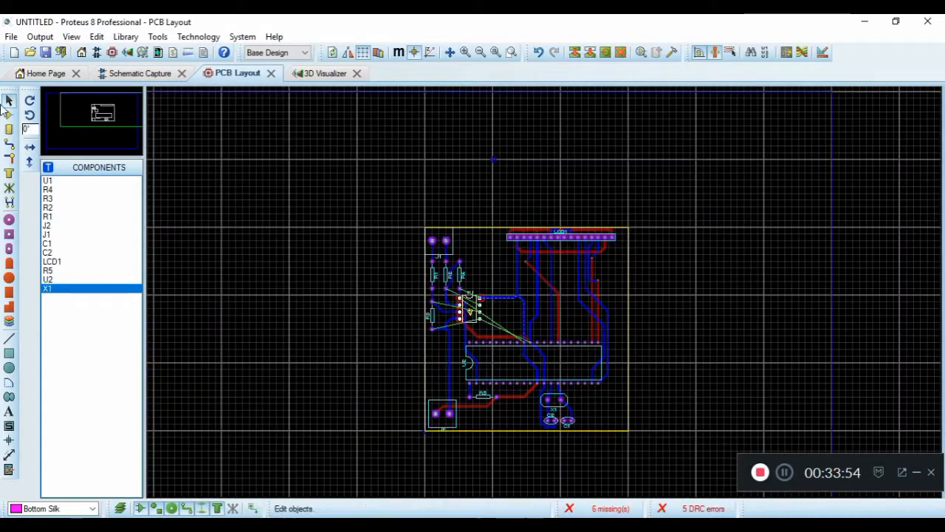
{"action": "left_click", "coordinate": [9, 148]}
{"action": "left_click_drag", "start_coordinate": [395, 202], "coordinate": [697, 458]}
{"action": "key", "text": "Delete"}
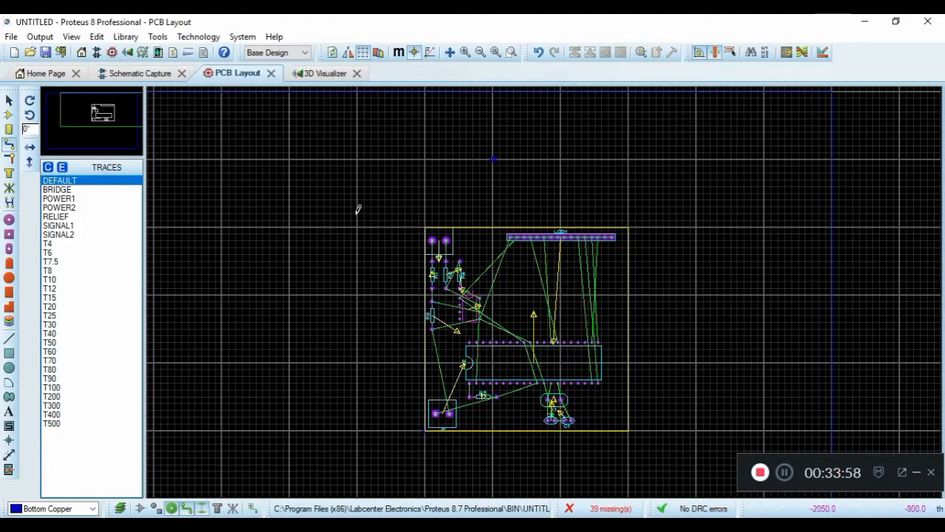
- Auto-route the board again with U1 on the solder side
{"action": "left_click", "coordinate": [198, 37]}
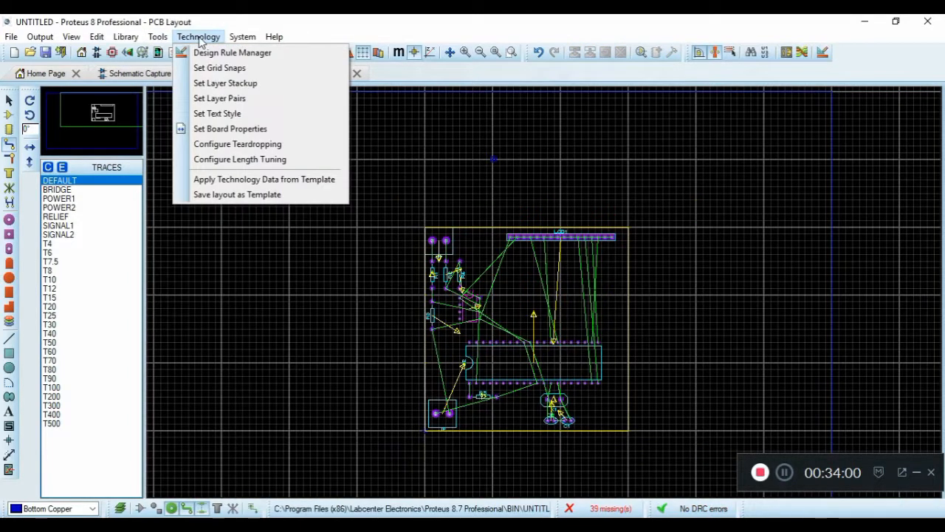
{"action": "mouse_move", "coordinate": [158, 37]}
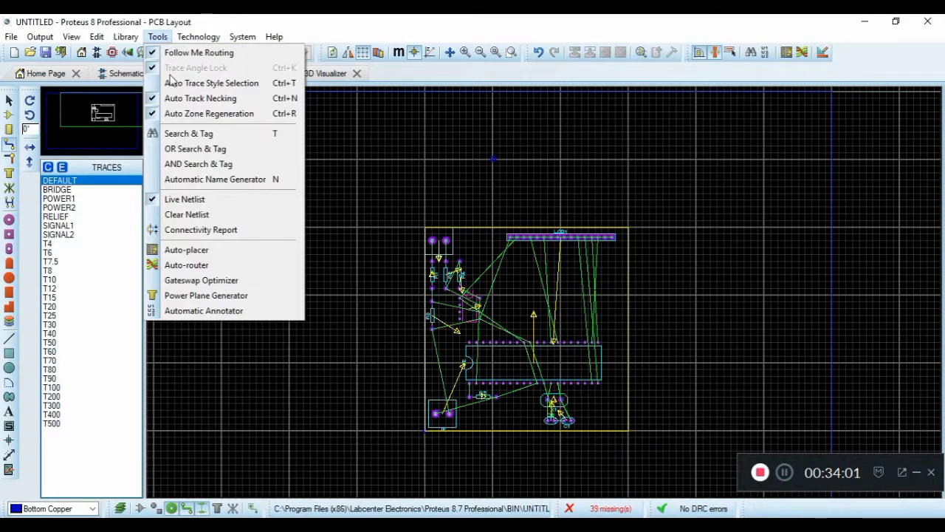
{"action": "left_click", "coordinate": [200, 265]}
{"action": "left_click", "coordinate": [586, 156]}
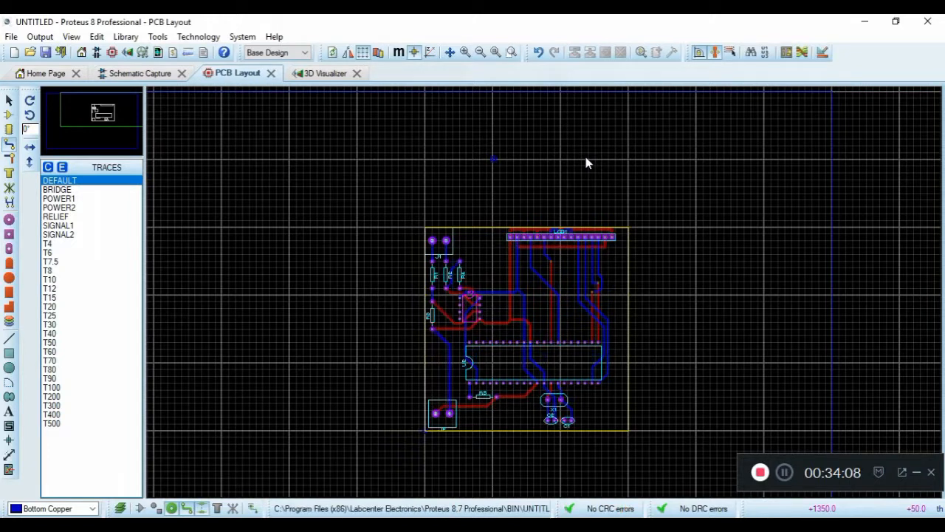
- Examine the rerouted traces around U1 and resistor R3
{"action": "scroll", "coordinate": [473, 311], "scroll_direction": "up", "scroll_amount": 3}
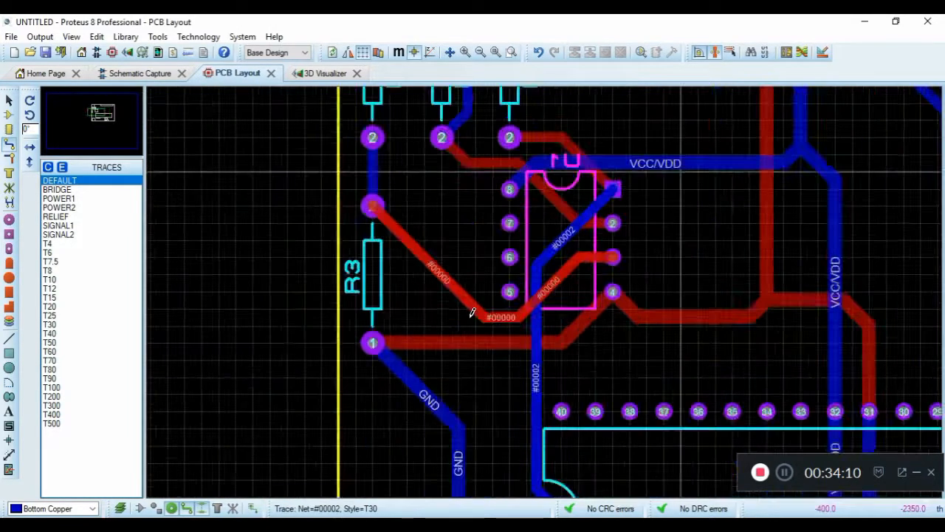
{"action": "scroll", "coordinate": [561, 243], "scroll_direction": "down", "scroll_amount": 2}
{"action": "scroll", "coordinate": [665, 147], "scroll_direction": "up", "scroll_amount": 2}
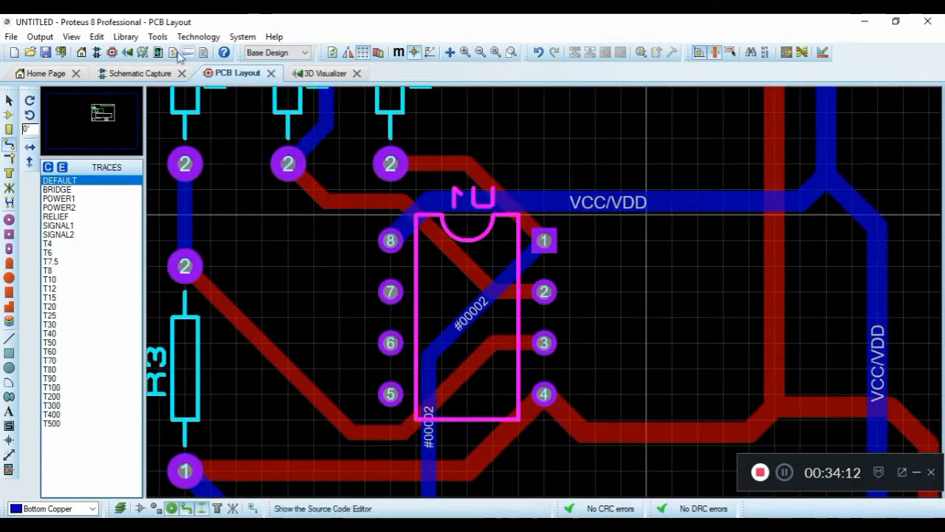
{"action": "left_click", "coordinate": [157, 37]}
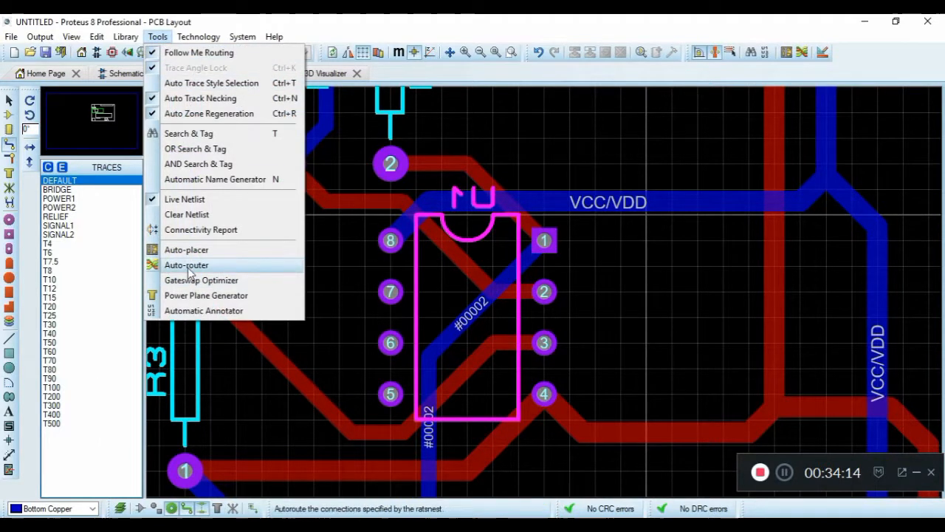
{"action": "left_click", "coordinate": [616, 265]}
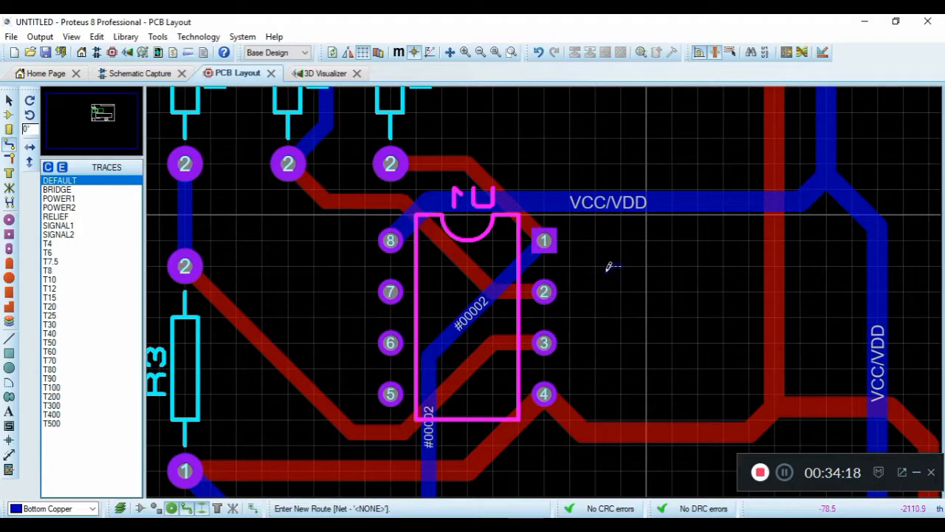
{"action": "key", "text": "F7"}
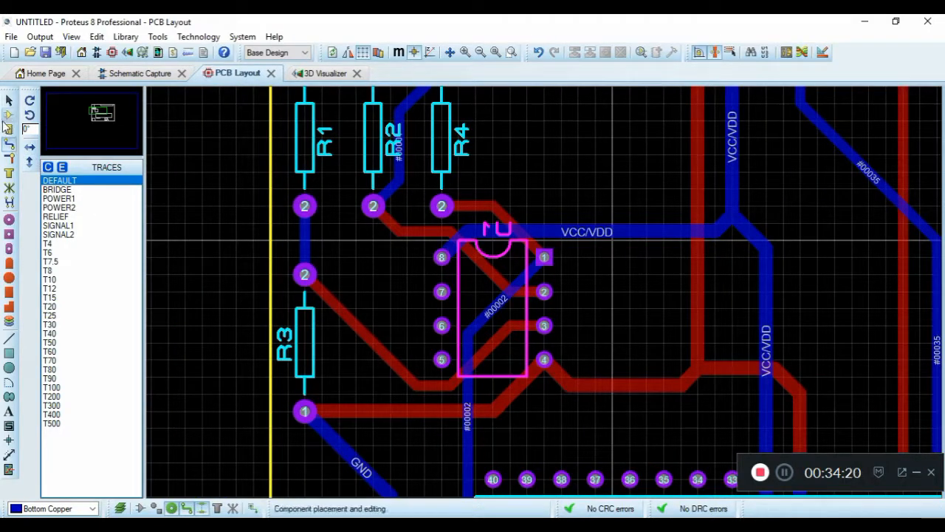
{"action": "scroll", "coordinate": [547, 287], "scroll_direction": "down", "scroll_amount": 2}
{"action": "scroll", "coordinate": [546, 286], "scroll_direction": "down", "scroll_amount": 2}
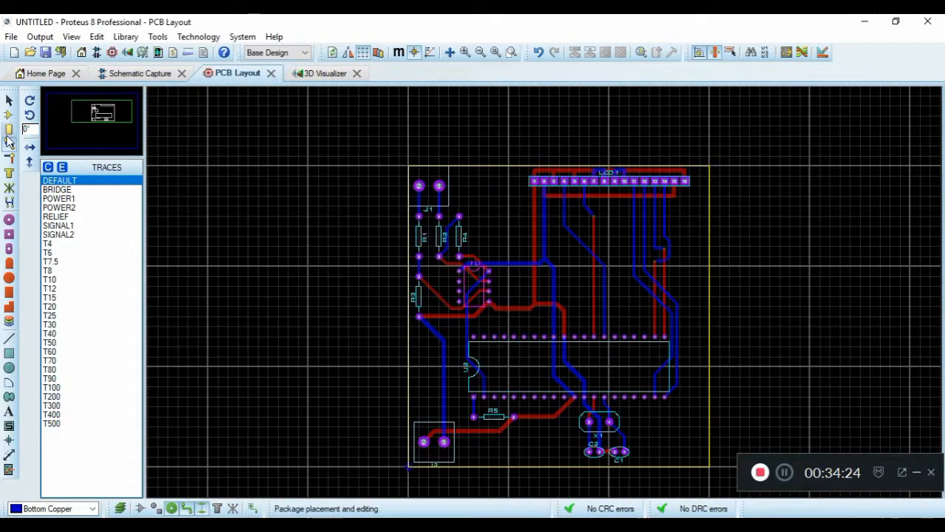
{"action": "left_click", "coordinate": [9, 129]}
{"action": "left_click", "coordinate": [9, 115]}
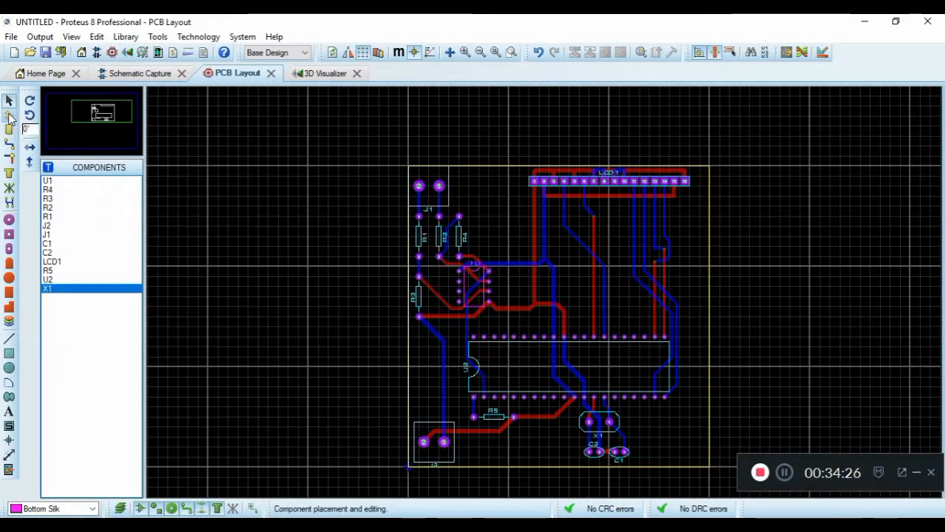
{"action": "left_click_drag", "start_coordinate": [338, 131], "coordinate": [740, 464]}
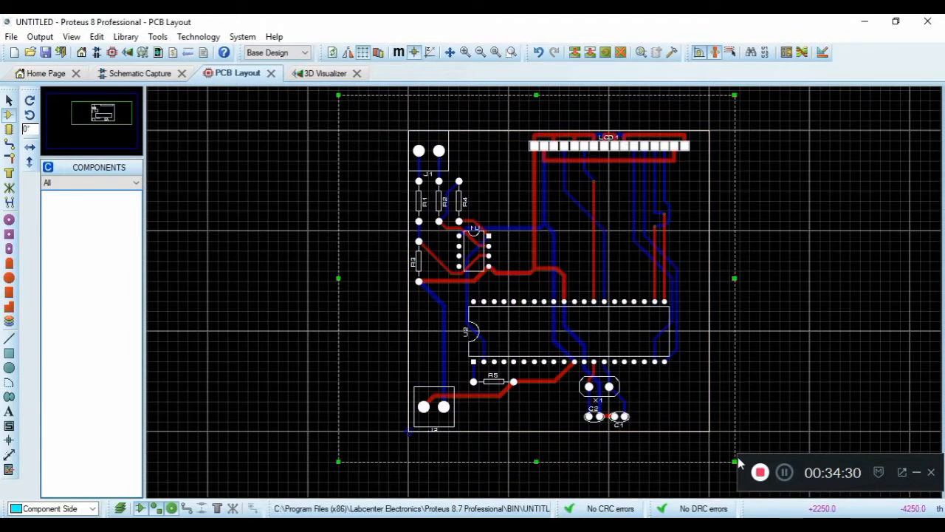
{"action": "left_click", "coordinate": [9, 143]}
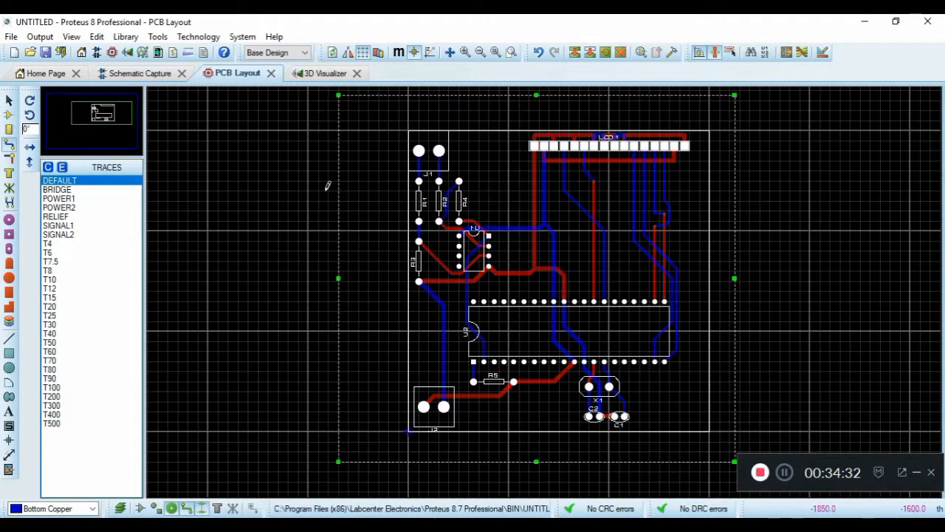
{"action": "left_click_drag", "start_coordinate": [368, 120], "coordinate": [730, 451]}
{"action": "left_click", "coordinate": [760, 291]}
- Examine the vias on the traces between LCD1 and U2
{"action": "scroll", "coordinate": [545, 283], "scroll_direction": "up", "scroll_amount": 4}
{"action": "scroll", "coordinate": [480, 220], "scroll_direction": "down", "scroll_amount": 1}
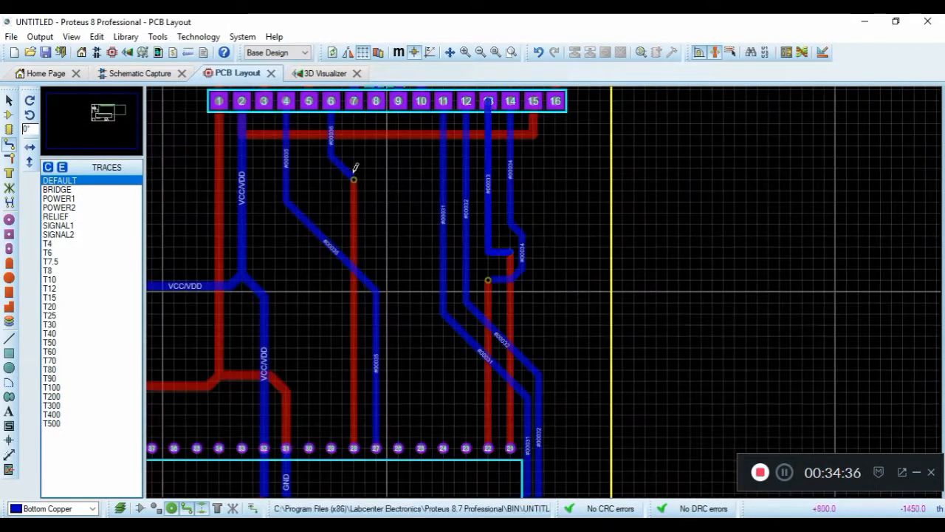
{"action": "left_click", "coordinate": [16, 159]}
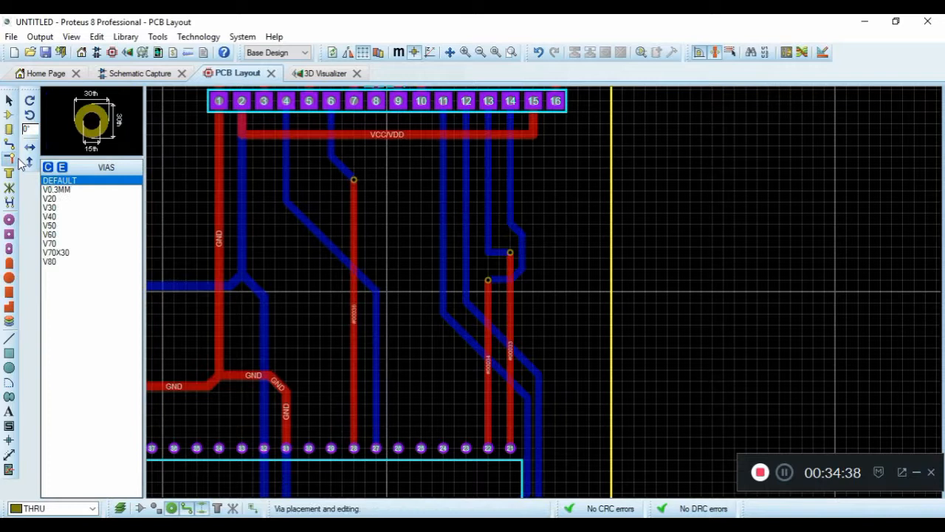
{"action": "left_click_drag", "start_coordinate": [308, 157], "coordinate": [570, 314]}
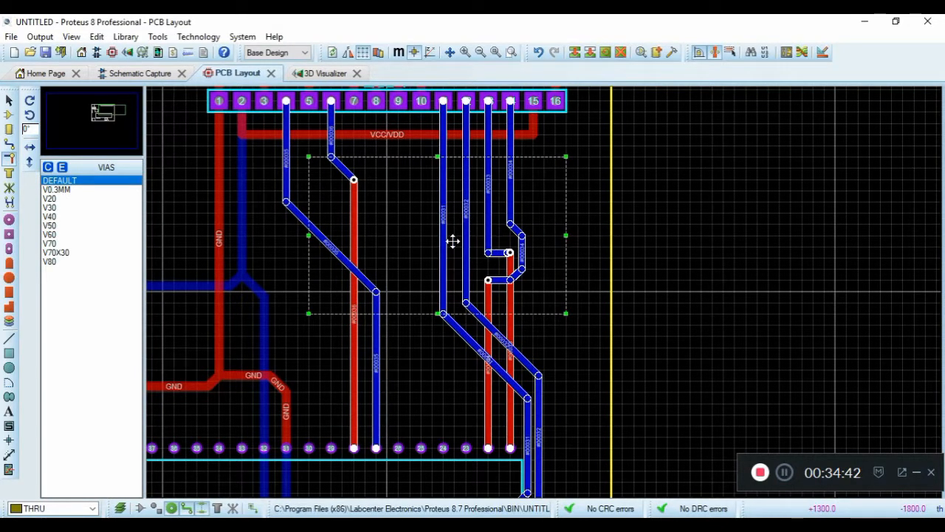
{"action": "left_click", "coordinate": [599, 246]}
{"action": "left_click", "coordinate": [498, 51]}
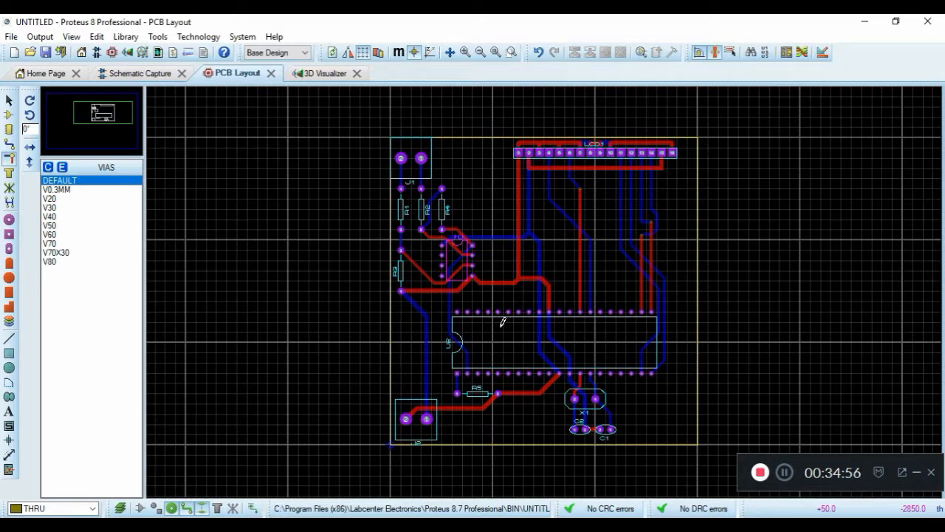
- Examine the routing from U2 to crystal X1, capacitors C1 and C2, and the LCD1 header
{"action": "scroll", "coordinate": [565, 361], "scroll_direction": "up", "scroll_amount": 3}
{"action": "scroll", "coordinate": [545, 295], "scroll_direction": "down", "scroll_amount": 2}
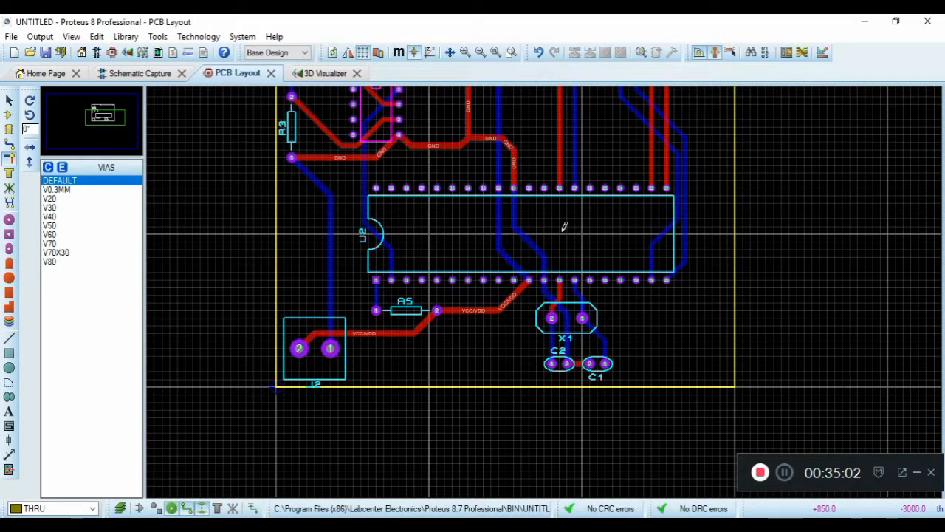
{"action": "left_click", "coordinate": [559, 185]}
{"action": "scroll", "coordinate": [549, 158], "scroll_direction": "up", "scroll_amount": 2}
{"action": "scroll", "coordinate": [549, 158], "scroll_direction": "down", "scroll_amount": 2}
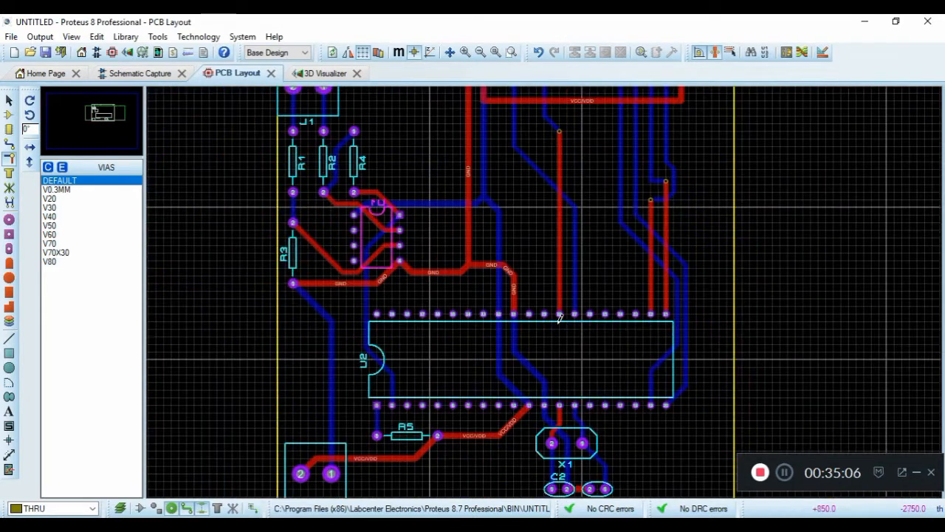
{"action": "scroll", "coordinate": [560, 318], "scroll_direction": "up", "scroll_amount": 2}
{"action": "scroll", "coordinate": [549, 294], "scroll_direction": "down", "scroll_amount": 1}
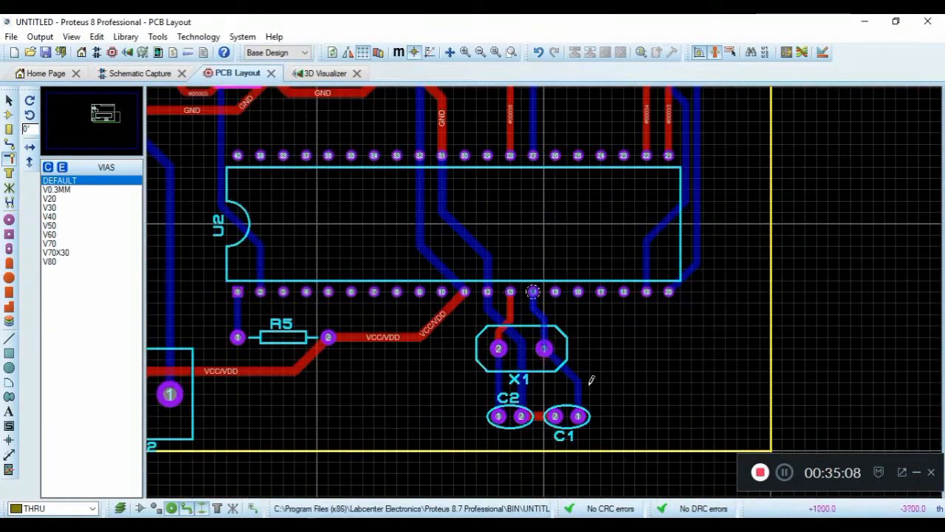
{"action": "scroll", "coordinate": [508, 186], "scroll_direction": "down", "scroll_amount": 2}
{"action": "scroll", "coordinate": [510, 186], "scroll_direction": "up", "scroll_amount": 1}
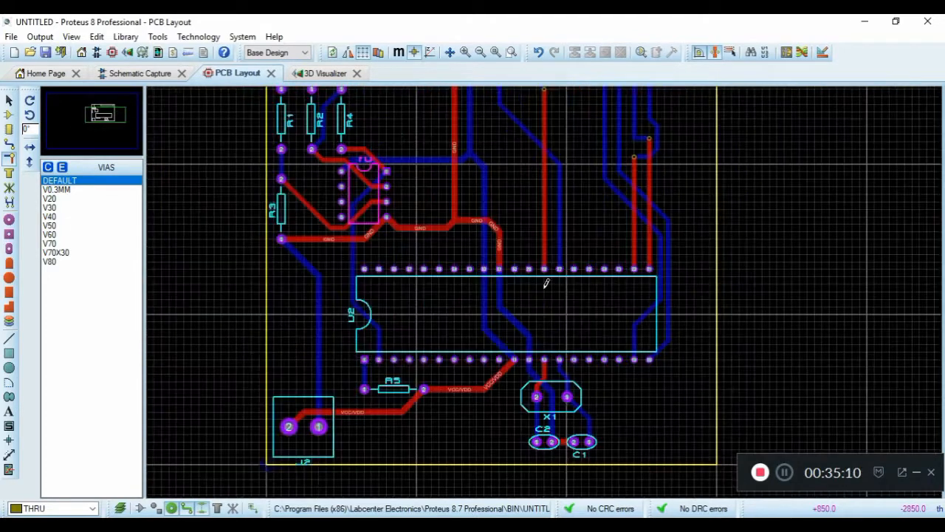
{"action": "scroll", "coordinate": [544, 196], "scroll_direction": "down", "scroll_amount": 2}
{"action": "scroll", "coordinate": [584, 175], "scroll_direction": "up", "scroll_amount": 1}
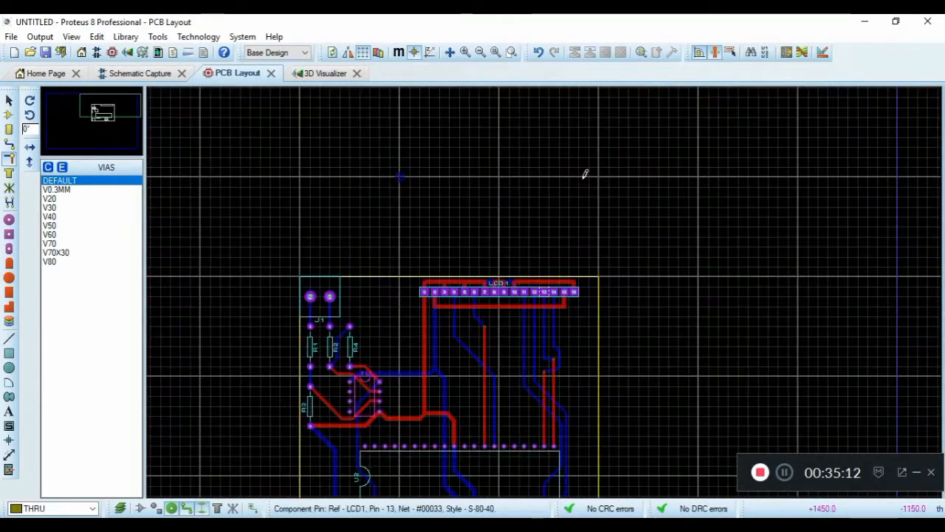
- Delete the routed trace between LCD1 pin 6 and U2 pin 28 and check the connectivity error list
{"action": "left_click", "coordinate": [489, 346]}
{"action": "key", "text": "Delete"}
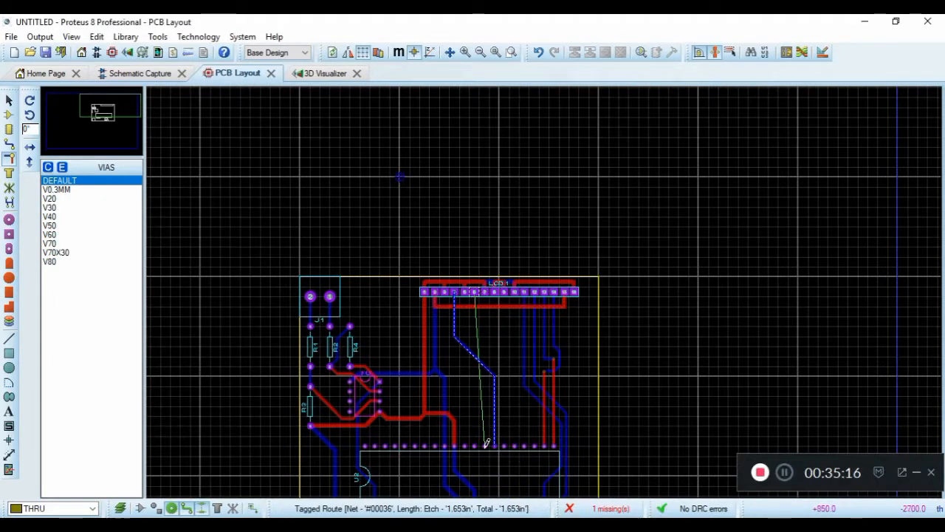
{"action": "left_click", "coordinate": [603, 511]}
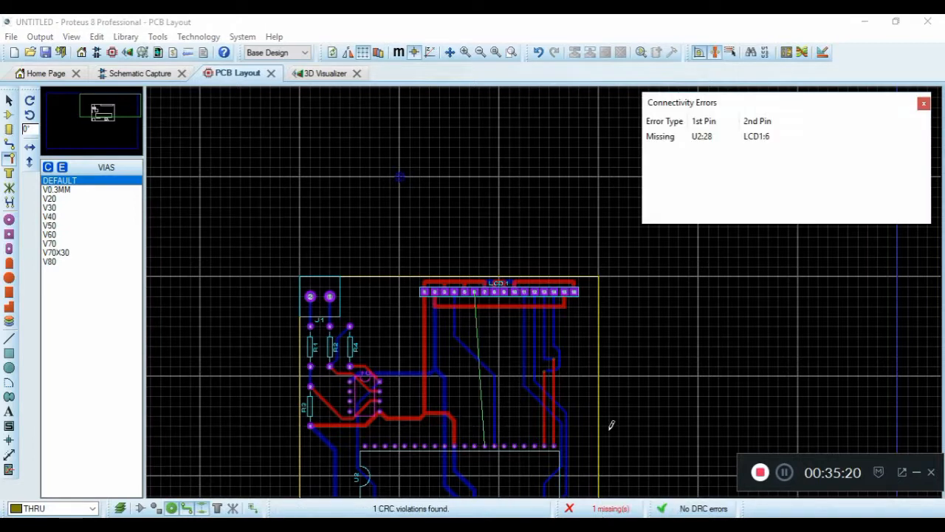
{"action": "left_click", "coordinate": [924, 103]}
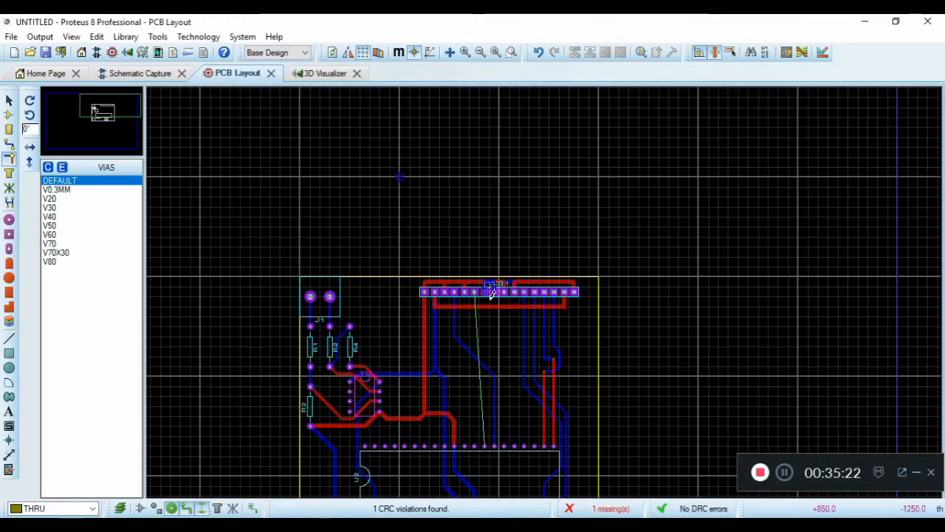
{"action": "scroll", "coordinate": [490, 285], "scroll_direction": "down", "scroll_amount": 1}
{"action": "scroll", "coordinate": [533, 312], "scroll_direction": "up", "scroll_amount": 1}
{"action": "scroll", "coordinate": [533, 311], "scroll_direction": "down", "scroll_amount": 1}
{"action": "scroll", "coordinate": [545, 325], "scroll_direction": "up", "scroll_amount": 1}
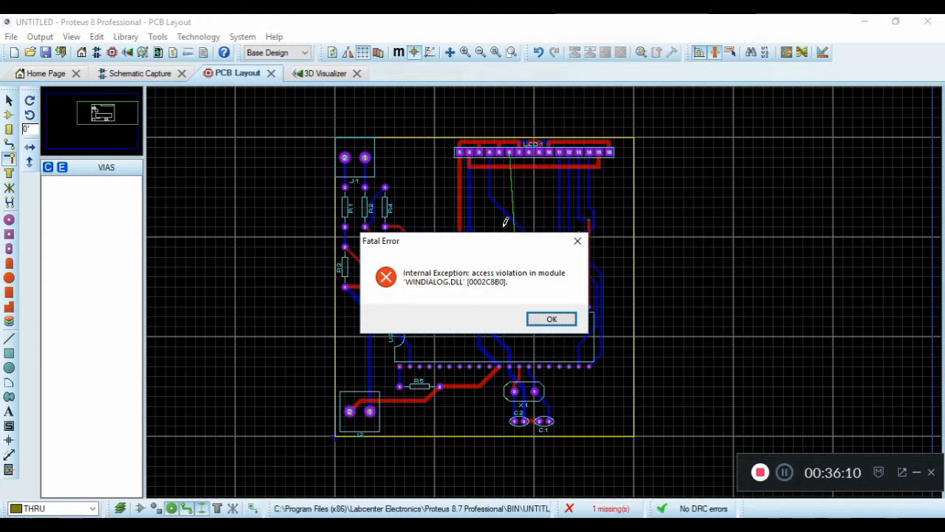
- Dismiss the fatal error, relaunch Proteus 8 Professional and recover the autosaved UNTITLED project, declining the report upload
{"action": "left_click", "coordinate": [554, 318]}
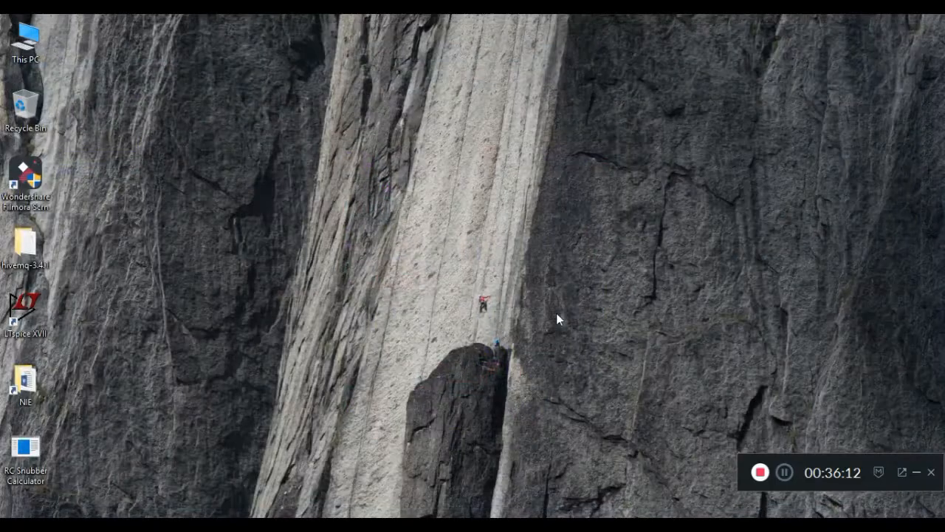
{"action": "key", "text": "super"}
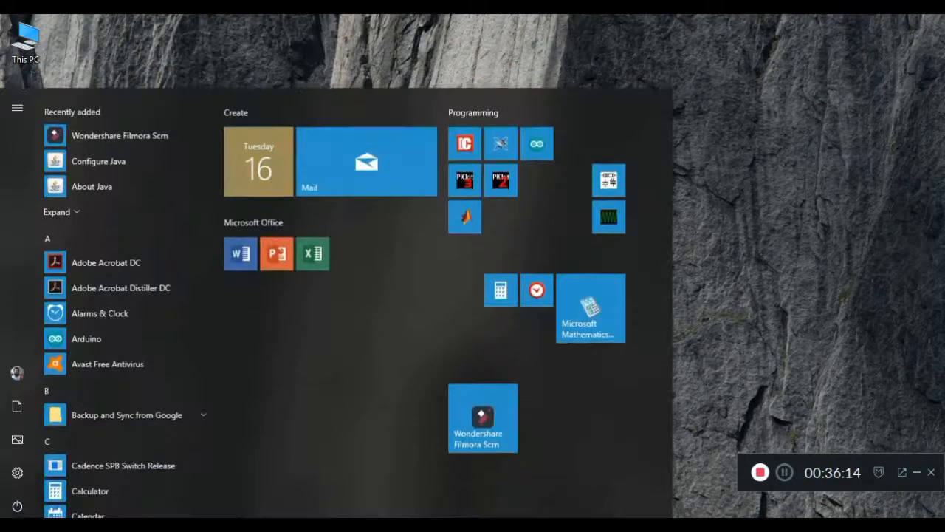
{"action": "left_click", "coordinate": [501, 130]}
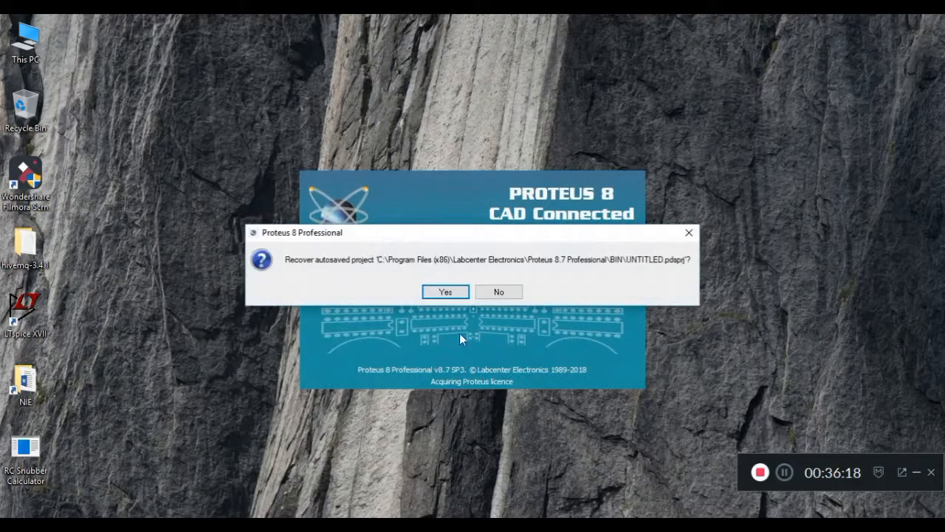
{"action": "left_click", "coordinate": [447, 291]}
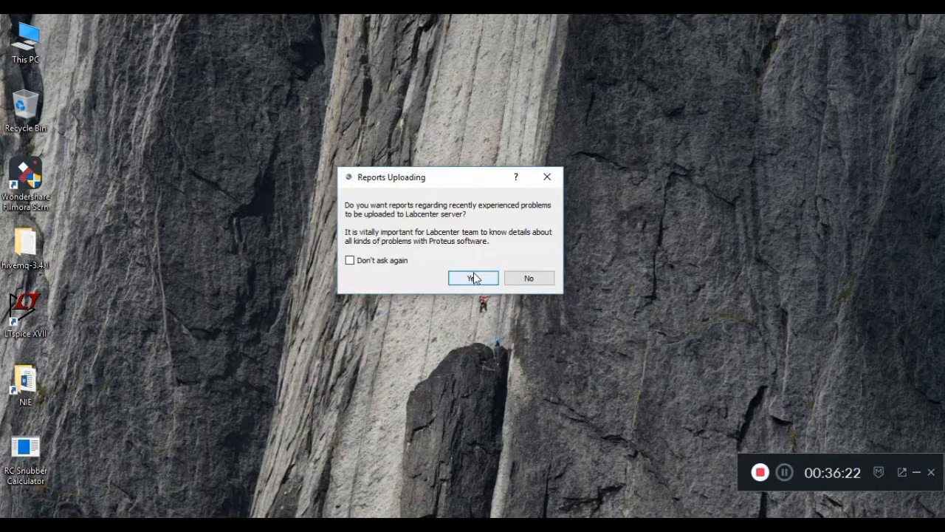
{"action": "left_click", "coordinate": [513, 278]}
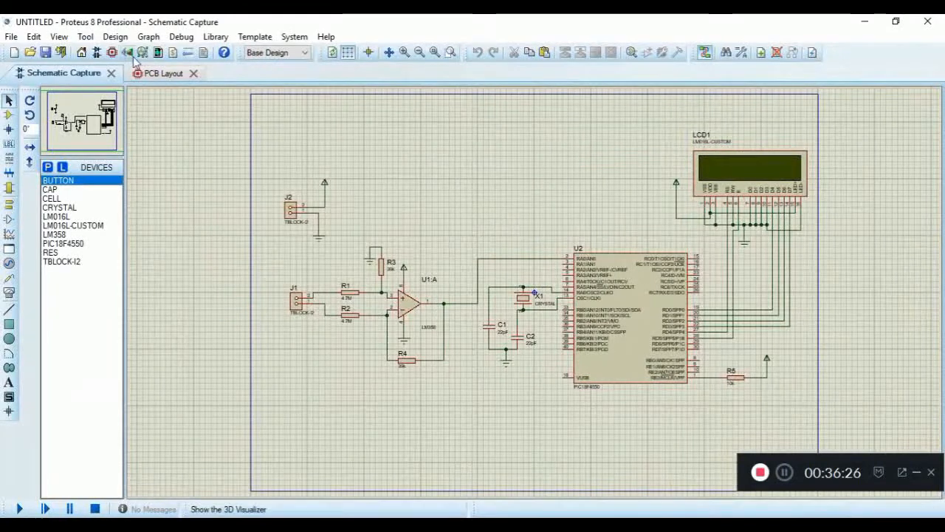
- Return to the PCB layout and delete the stray unconnected trace beneath LCD1 pin 5
{"action": "left_click", "coordinate": [156, 74]}
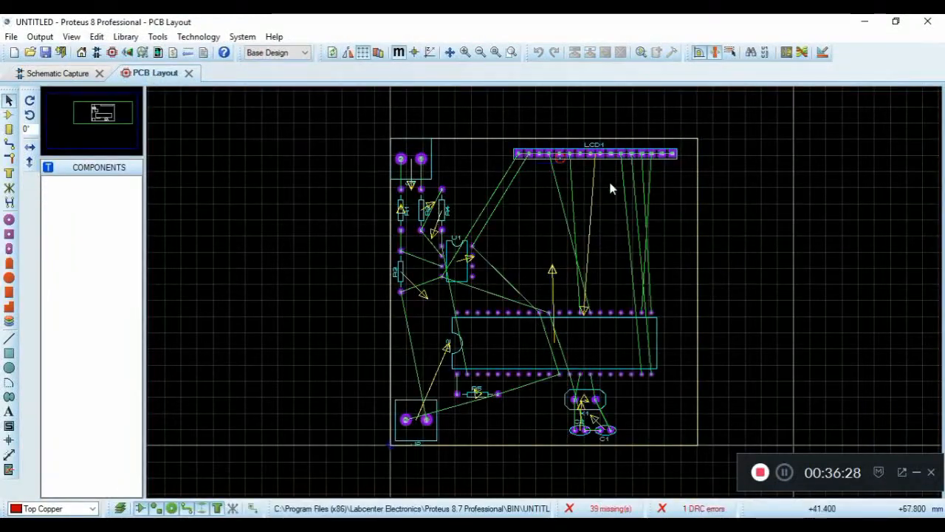
{"action": "scroll", "coordinate": [559, 158], "scroll_direction": "up", "scroll_amount": 2}
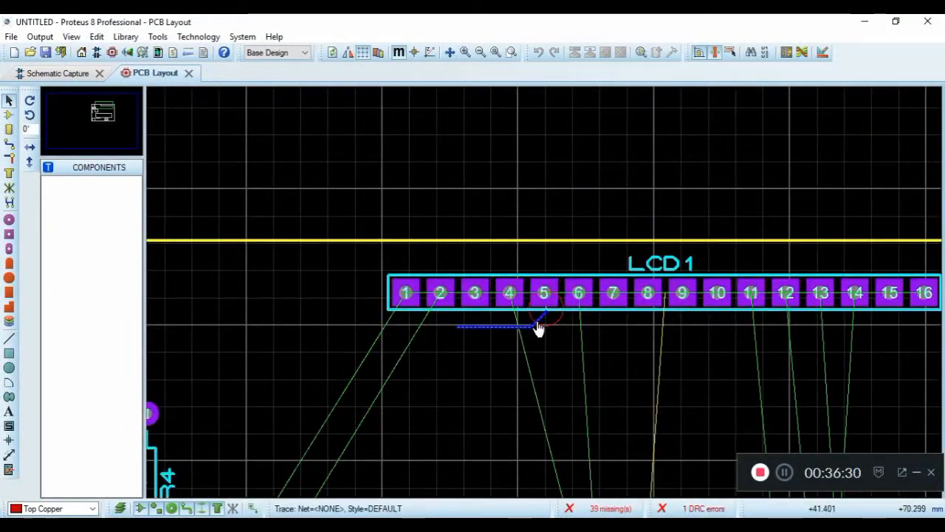
{"action": "right_click", "coordinate": [537, 329]}
{"action": "scroll", "coordinate": [538, 329], "scroll_direction": "down", "scroll_amount": 5}
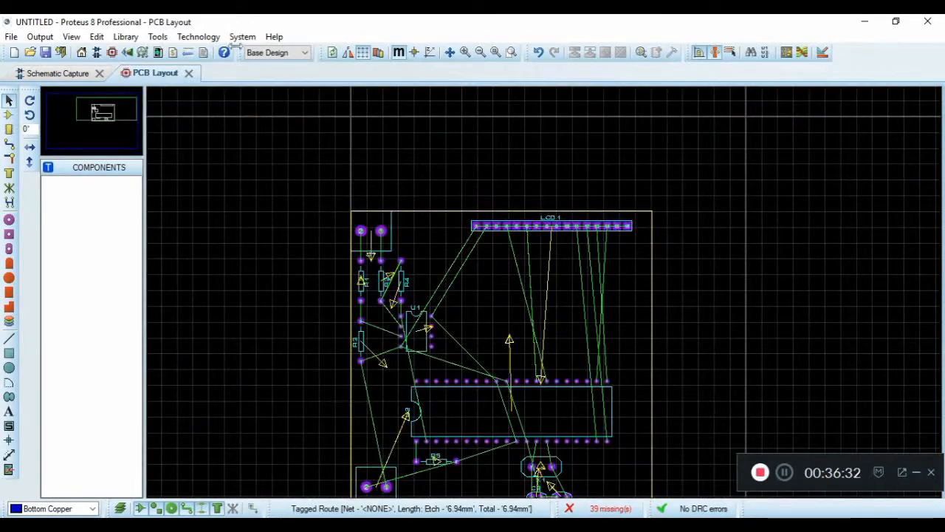
- Auto-route the recovered board and show the whole layout
{"action": "left_click", "coordinate": [157, 36]}
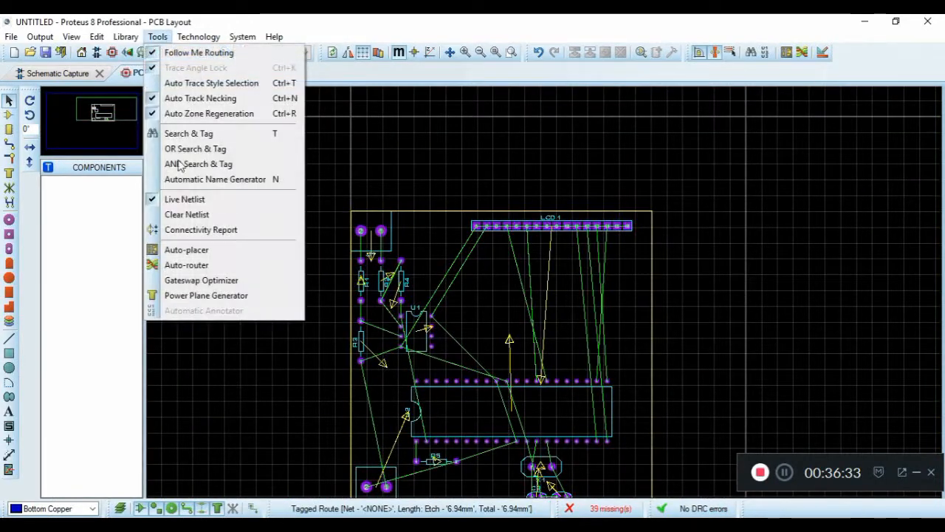
{"action": "left_click", "coordinate": [200, 265]}
{"action": "left_click", "coordinate": [578, 161]}
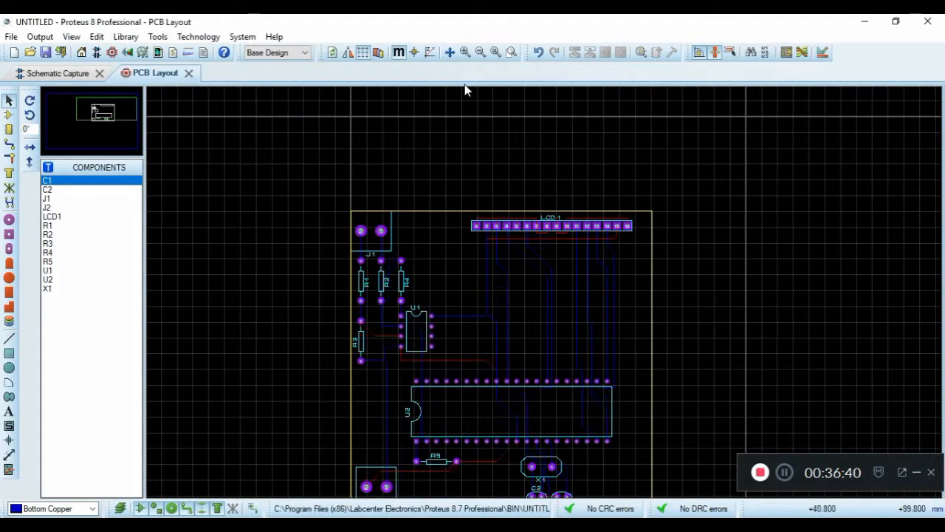
{"action": "left_click", "coordinate": [496, 52]}
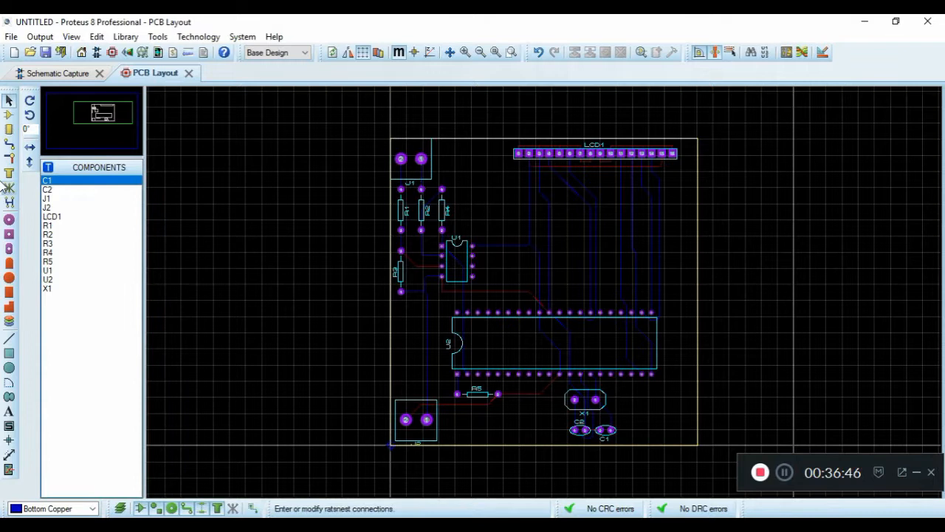
- Examine the auto-routed traces along the LCD1 header
{"action": "left_click", "coordinate": [8, 176]}
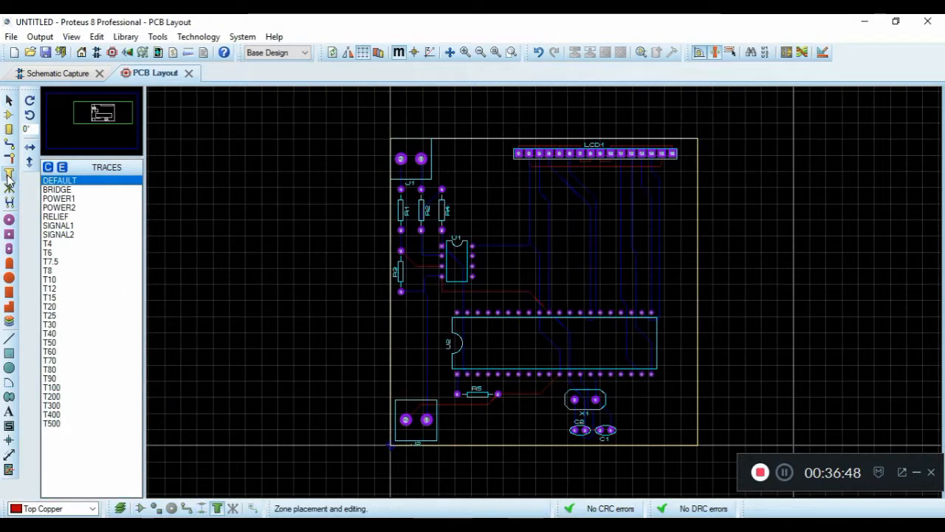
{"action": "left_click", "coordinate": [9, 177]}
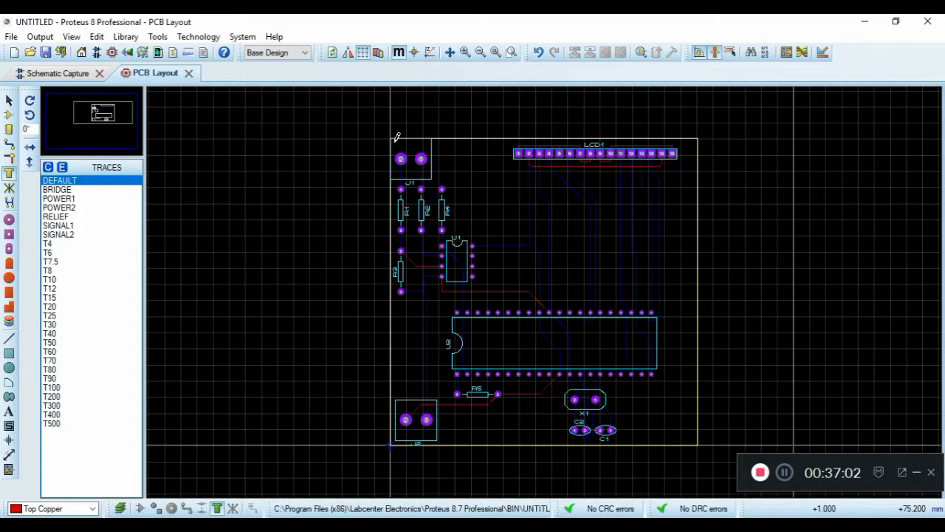
{"action": "scroll", "coordinate": [629, 274], "scroll_direction": "up", "scroll_amount": 2}
{"action": "scroll", "coordinate": [561, 266], "scroll_direction": "down", "scroll_amount": 2}
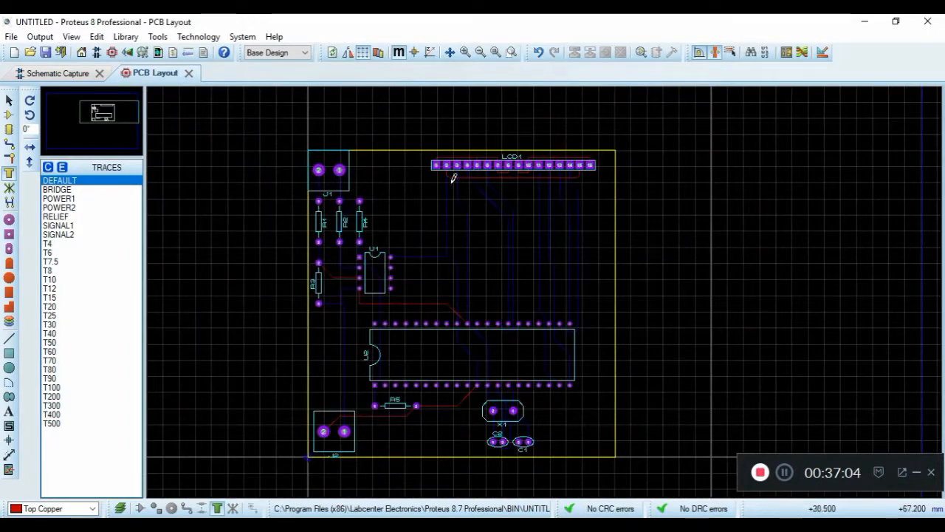
{"action": "scroll", "coordinate": [497, 179], "scroll_direction": "up", "scroll_amount": 3}
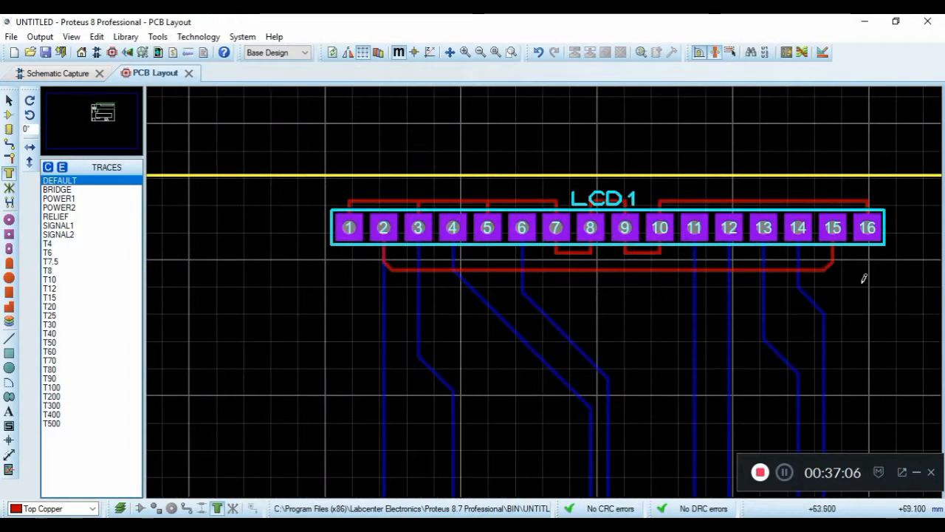
- Delete the top-copper GND traces running above LCD1 between pins 1 and 7 and between pins 10 and 16
{"action": "right_click", "coordinate": [849, 195]}
{"action": "key", "text": "Escape"}
{"action": "left_click", "coordinate": [8, 101]}
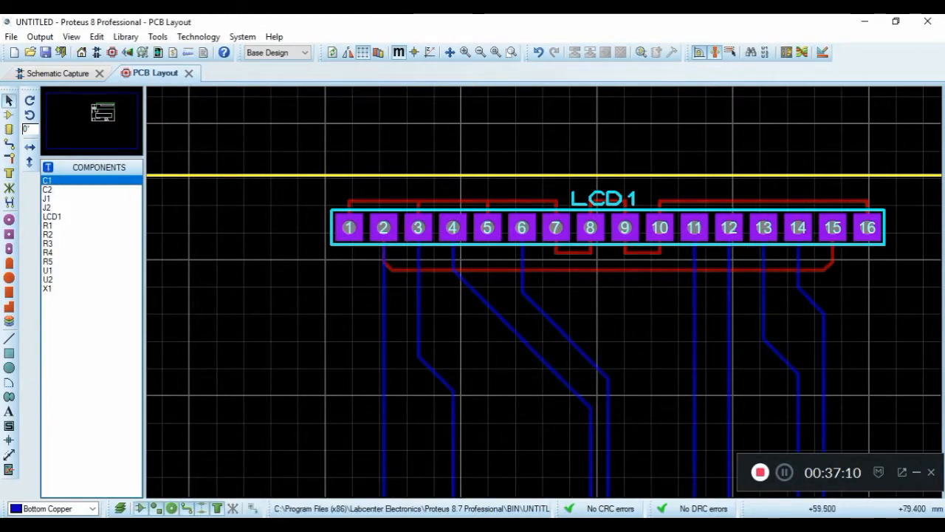
{"action": "scroll", "coordinate": [832, 206], "scroll_direction": "up", "scroll_amount": 3}
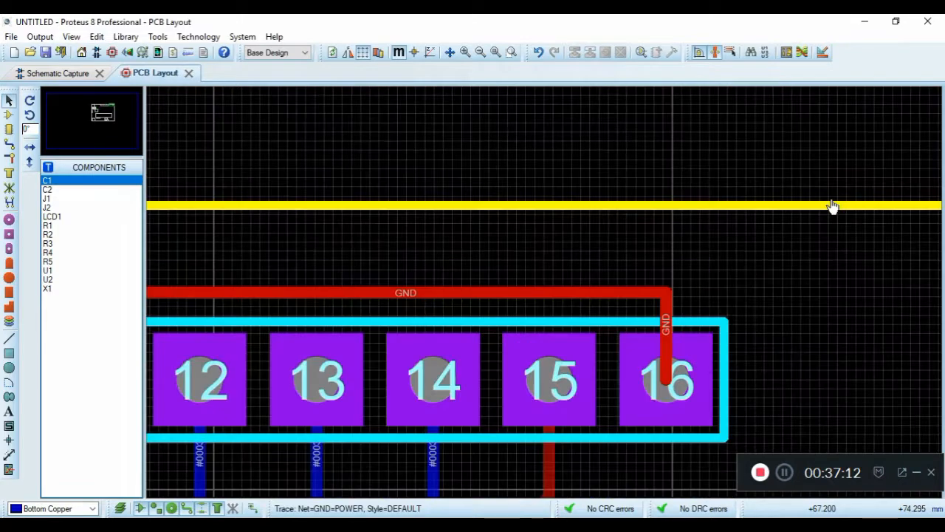
{"action": "left_click", "coordinate": [414, 302]}
{"action": "scroll", "coordinate": [413, 301], "scroll_direction": "down", "scroll_amount": 3}
{"action": "scroll", "coordinate": [342, 320], "scroll_direction": "up", "scroll_amount": 1}
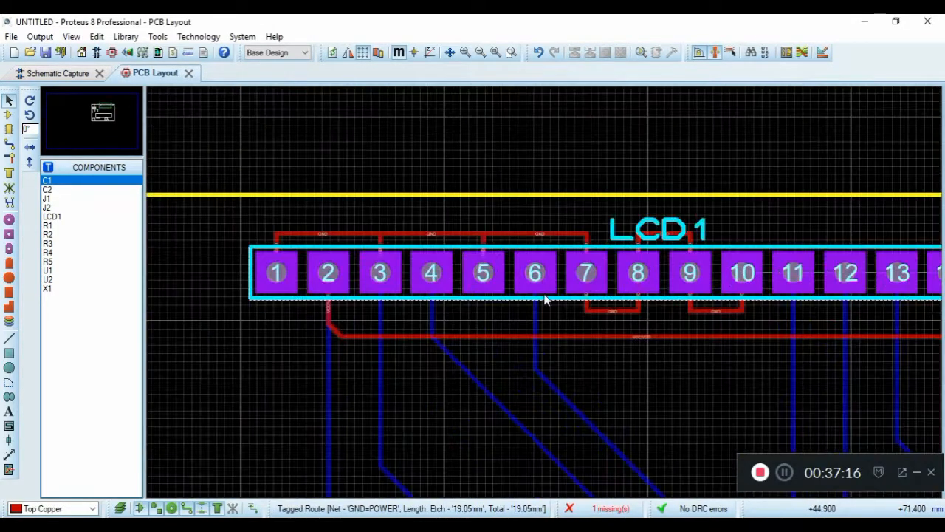
{"action": "right_click", "coordinate": [473, 233]}
{"action": "right_click", "coordinate": [472, 233]}
{"action": "right_click", "coordinate": [342, 236]}
{"action": "right_click", "coordinate": [342, 236]}
{"action": "right_click", "coordinate": [565, 234]}
{"action": "right_click", "coordinate": [565, 235]}
{"action": "scroll", "coordinate": [610, 287], "scroll_direction": "down", "scroll_amount": 3}
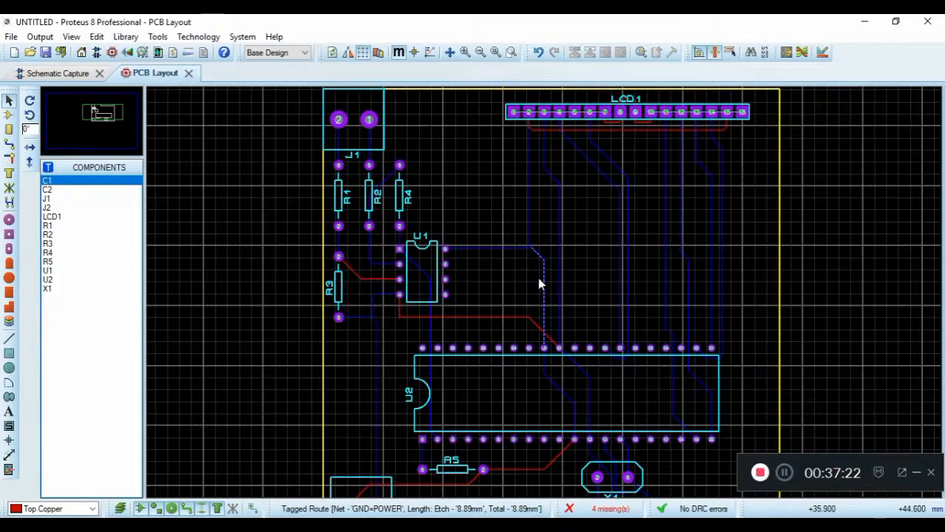
{"action": "left_click", "coordinate": [540, 277]}
- Draw a top-copper zone with T30 boundary style over the whole board, about 75 by 75 mm, just inside the board edge
{"action": "left_click", "coordinate": [9, 174]}
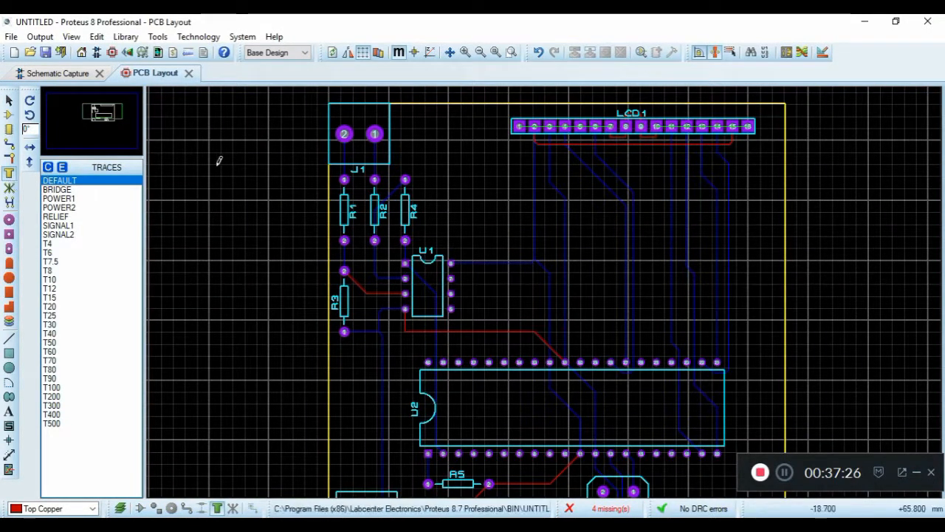
{"action": "left_click", "coordinate": [63, 324]}
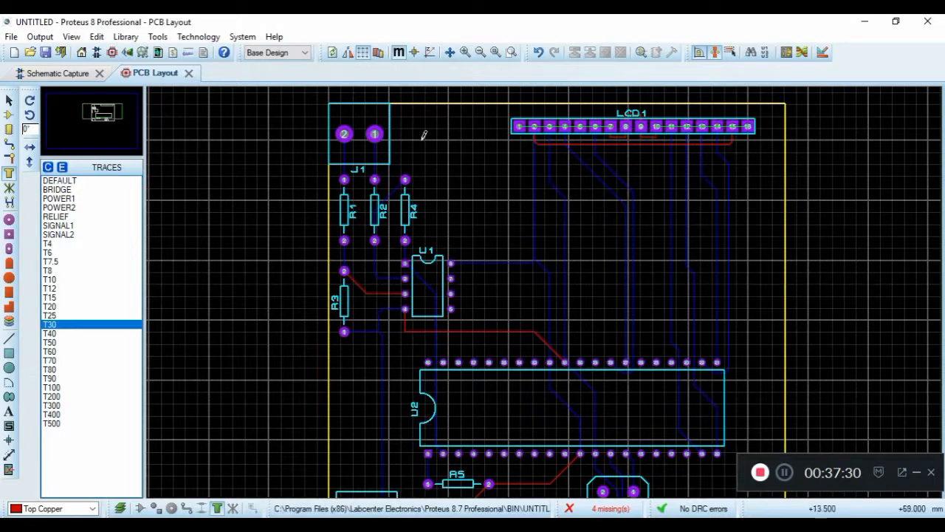
{"action": "key", "text": "F6"}
{"action": "left_click_drag", "start_coordinate": [433, 224], "coordinate": [640, 435]}
{"action": "scroll", "coordinate": [781, 447], "scroll_direction": "down", "scroll_amount": 2}
{"action": "scroll", "coordinate": [640, 435], "scroll_direction": "up", "scroll_amount": 2}
{"action": "left_click_drag", "start_coordinate": [561, 297], "coordinate": [596, 291]}
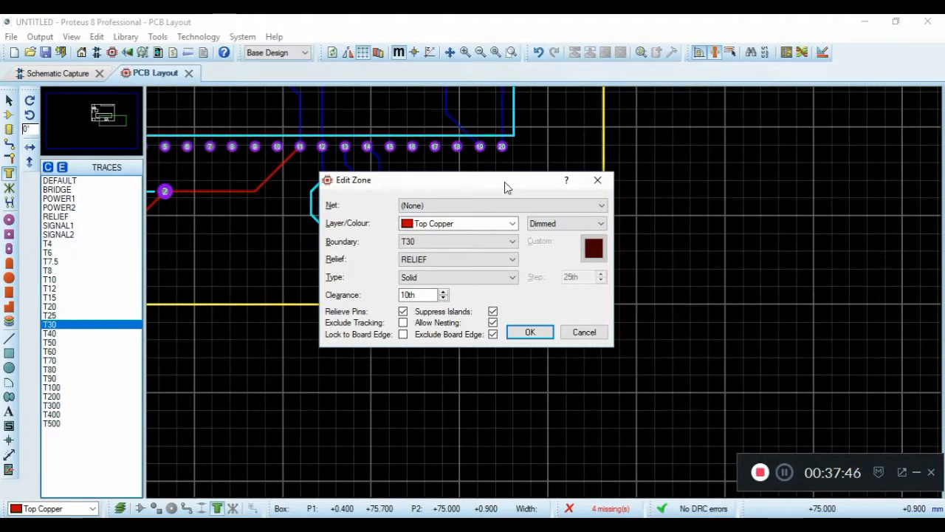
- Assign the new zone to the GND=POWER net and set its boundary to T40
{"action": "left_click", "coordinate": [449, 208]}
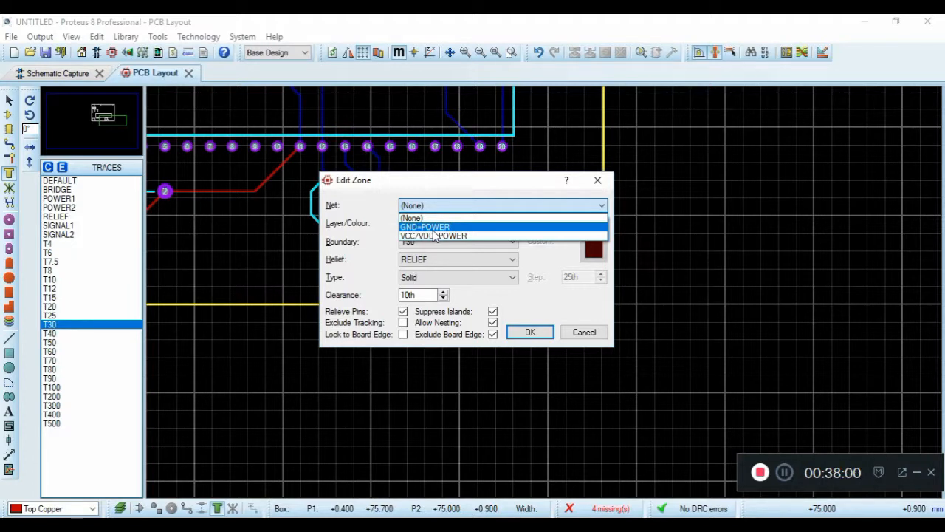
{"action": "left_click", "coordinate": [432, 227]}
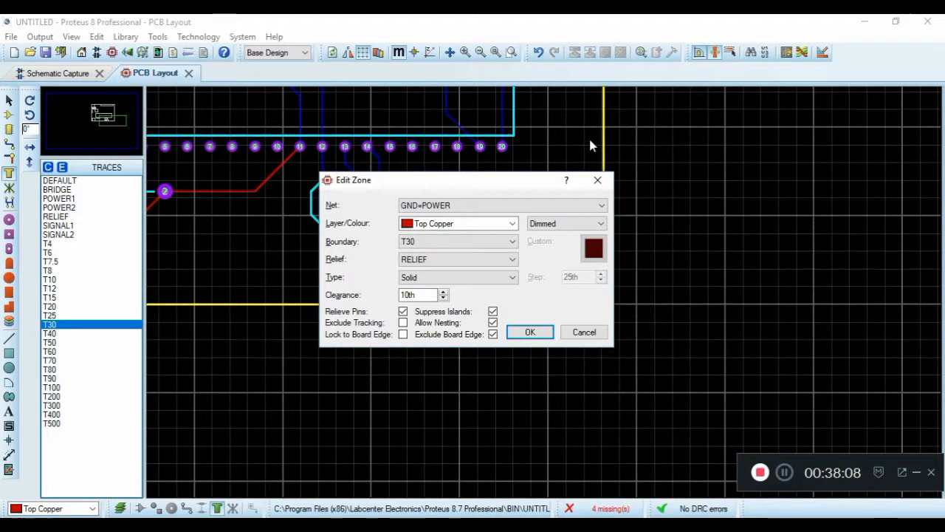
{"action": "left_click", "coordinate": [430, 242]}
{"action": "left_click", "coordinate": [424, 291]}
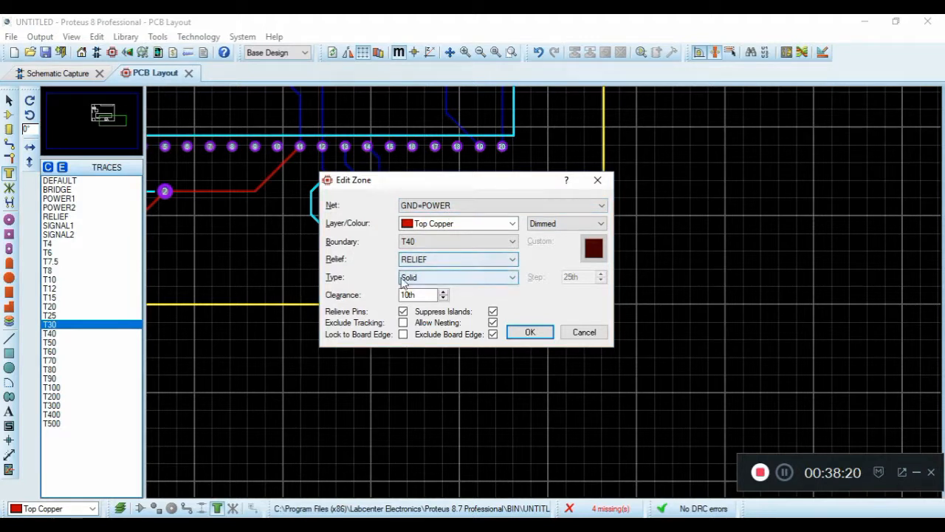
{"action": "left_click", "coordinate": [524, 330]}
- Examine the copper zone's clearance around the U2 pins and its relief connections at LCD1 pin 16
{"action": "scroll", "coordinate": [524, 236], "scroll_direction": "down", "scroll_amount": 2}
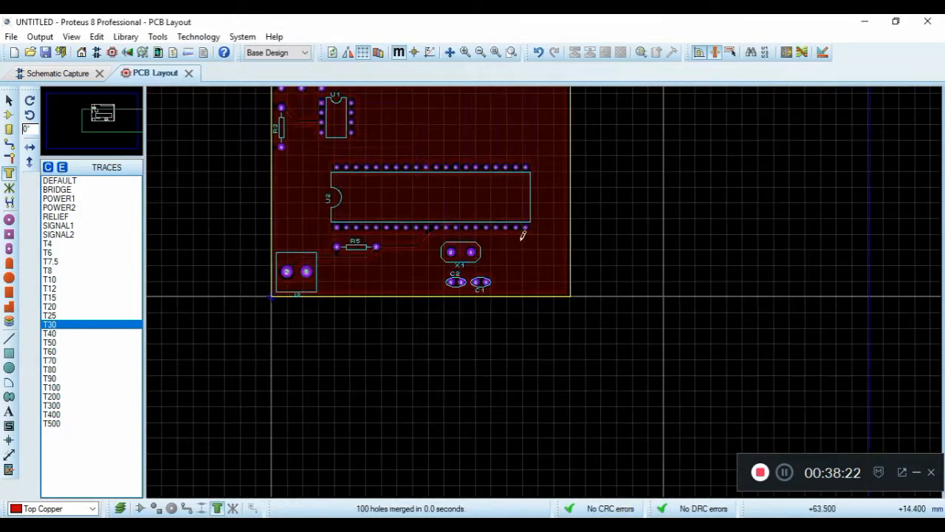
{"action": "scroll", "coordinate": [524, 236], "scroll_direction": "up", "scroll_amount": 2}
{"action": "scroll", "coordinate": [569, 251], "scroll_direction": "up", "scroll_amount": 3}
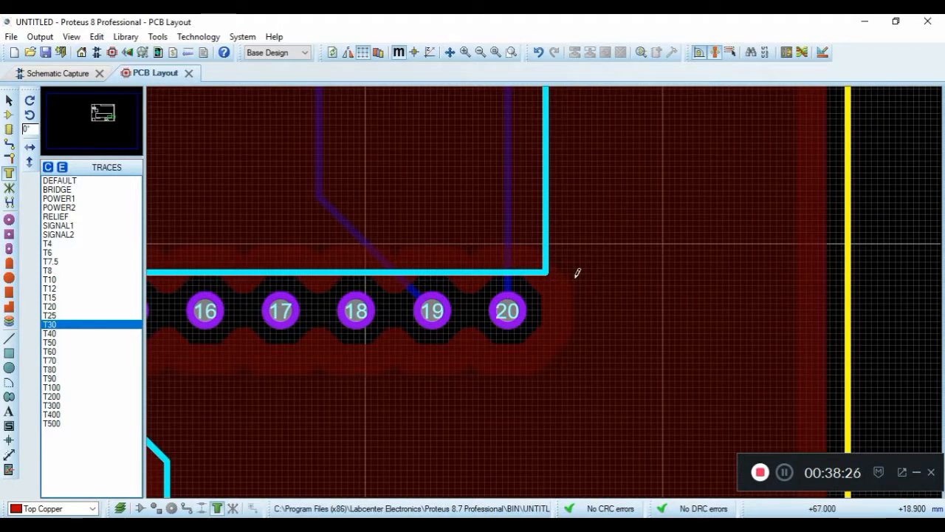
{"action": "scroll", "coordinate": [580, 234], "scroll_direction": "down", "scroll_amount": 2}
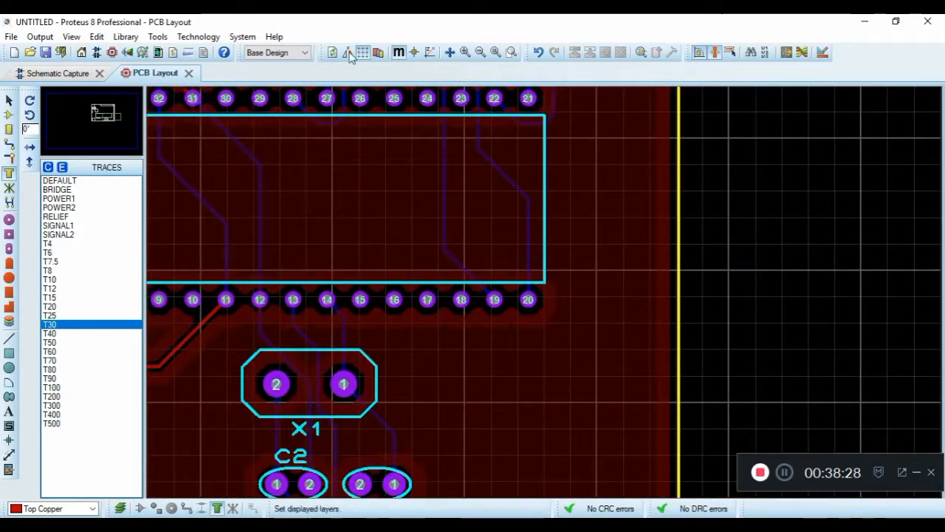
{"action": "left_click", "coordinate": [495, 51]}
{"action": "scroll", "coordinate": [656, 148], "scroll_direction": "up", "scroll_amount": 3}
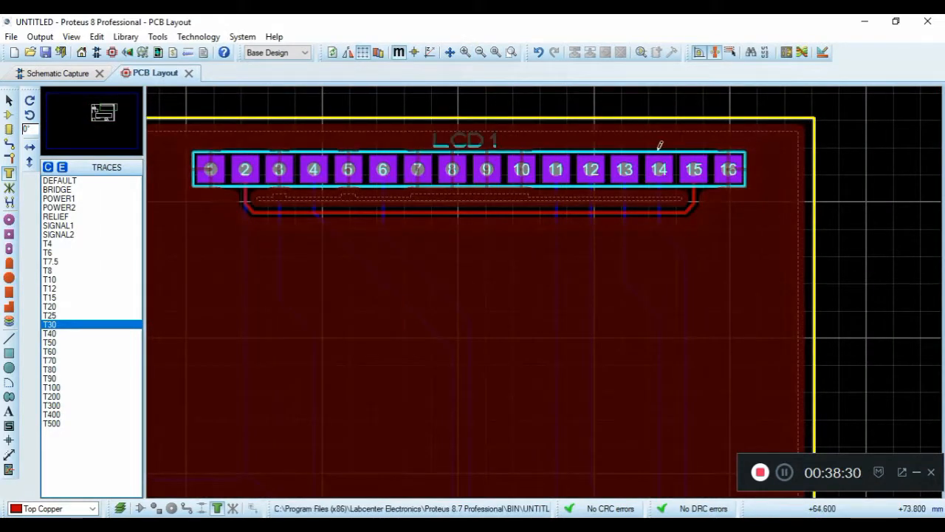
{"action": "scroll", "coordinate": [656, 150], "scroll_direction": "up", "scroll_amount": 1}
{"action": "scroll", "coordinate": [588, 312], "scroll_direction": "up", "scroll_amount": 1}
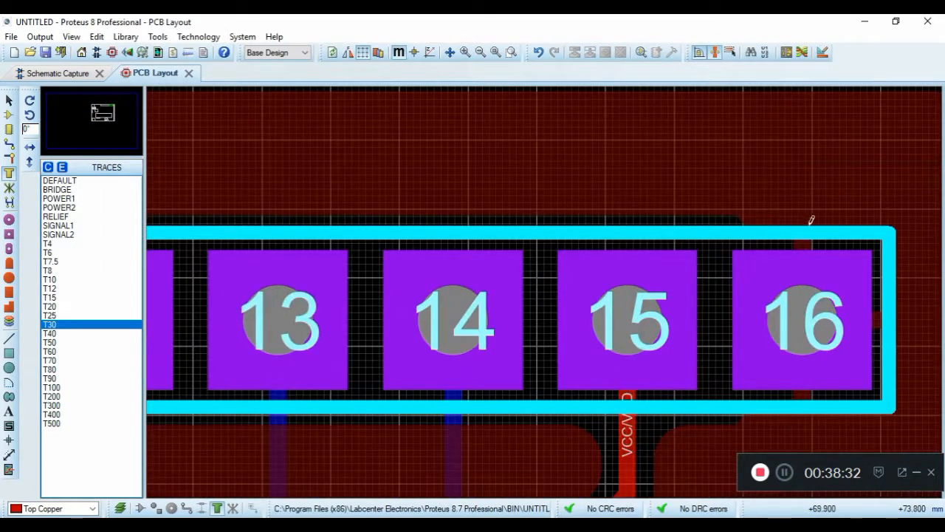
{"action": "scroll", "coordinate": [805, 258], "scroll_direction": "up", "scroll_amount": 1}
{"action": "scroll", "coordinate": [539, 268], "scroll_direction": "down", "scroll_amount": 1}
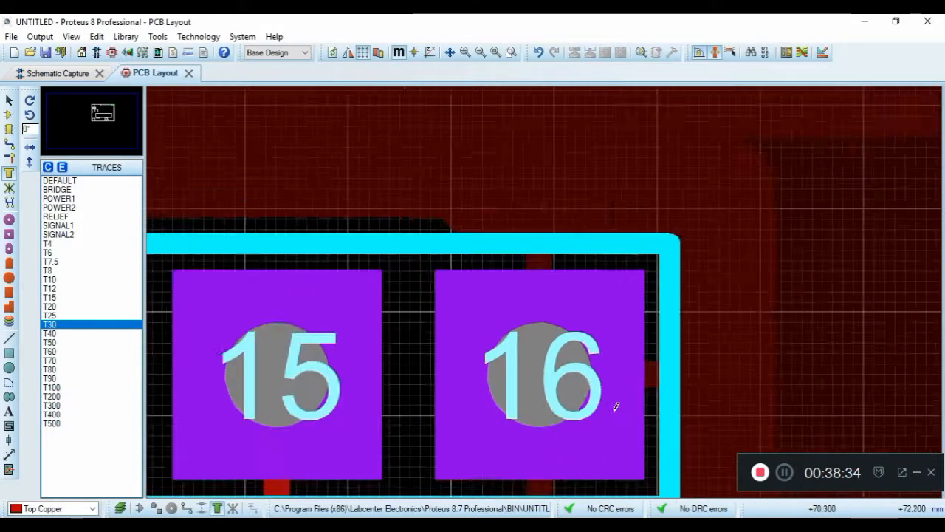
{"action": "scroll", "coordinate": [619, 401], "scroll_direction": "up", "scroll_amount": 1}
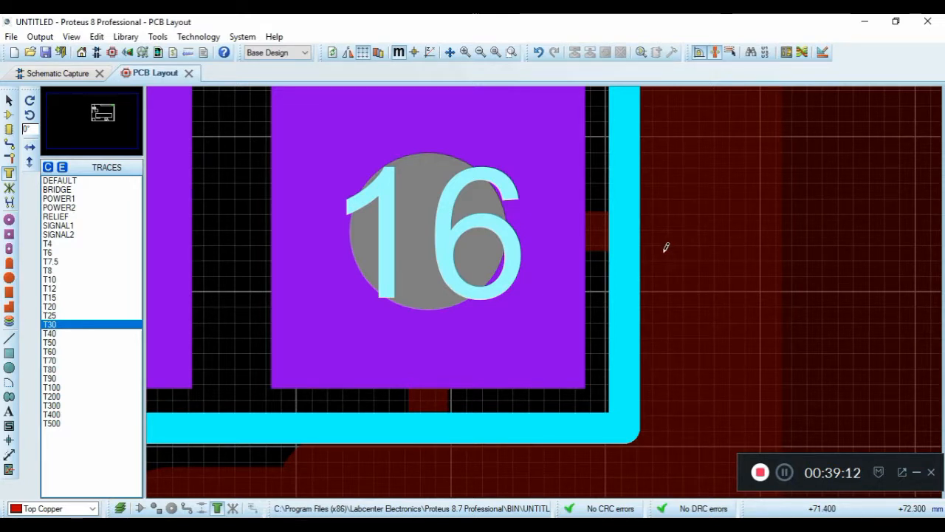
{"action": "scroll", "coordinate": [621, 216], "scroll_direction": "down", "scroll_amount": 1}
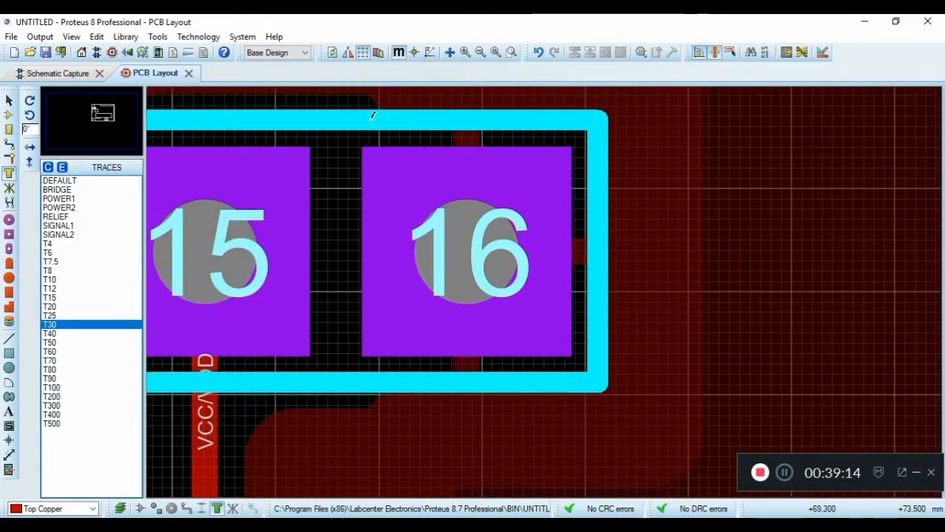
- Set the GND zone's relief trace style to T30
{"action": "left_click", "coordinate": [9, 99]}
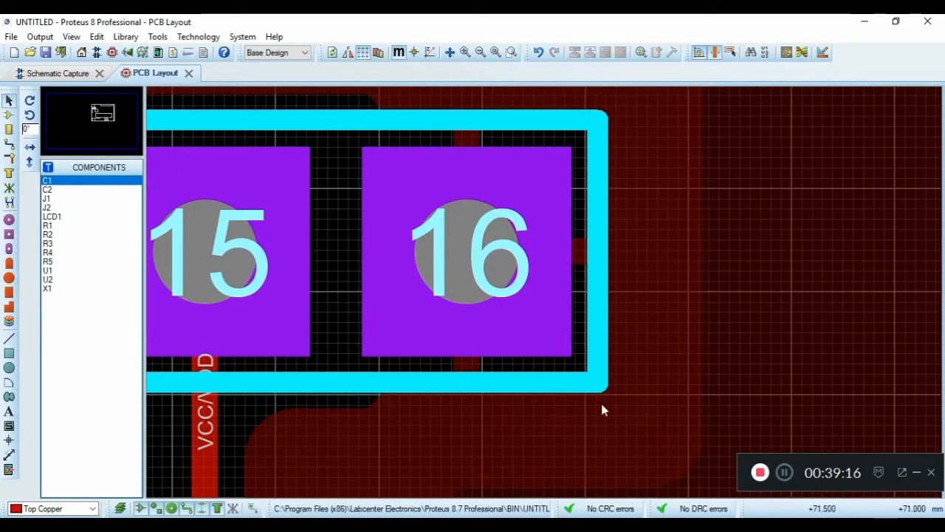
{"action": "scroll", "coordinate": [498, 400], "scroll_direction": "down", "scroll_amount": 1}
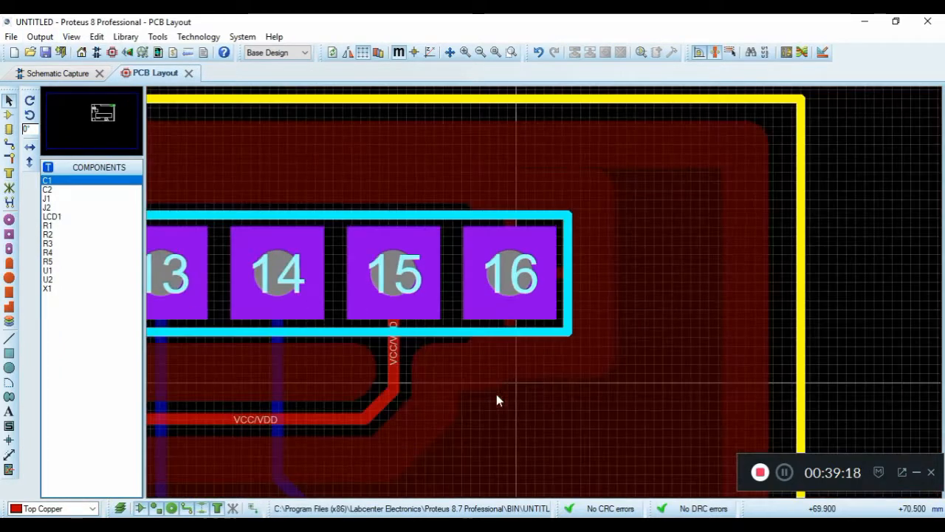
{"action": "left_click", "coordinate": [744, 328]}
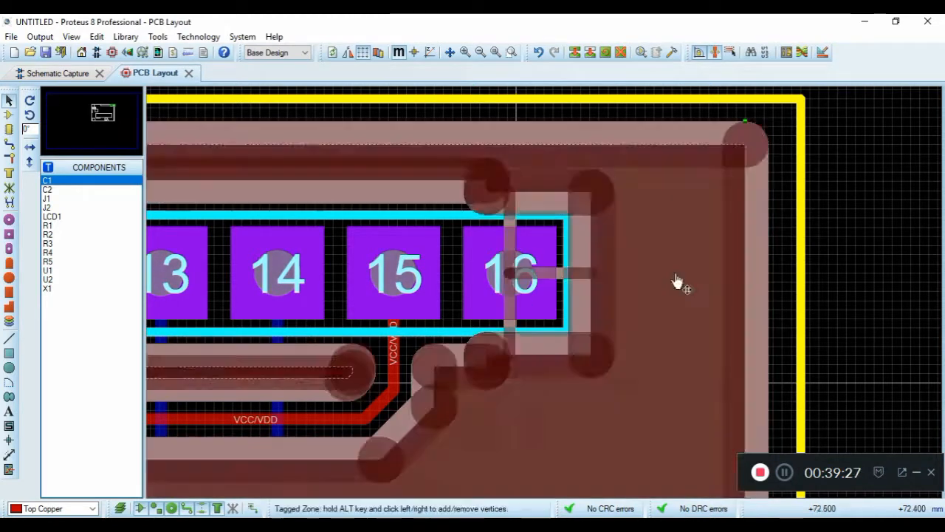
{"action": "left_click", "coordinate": [784, 286]}
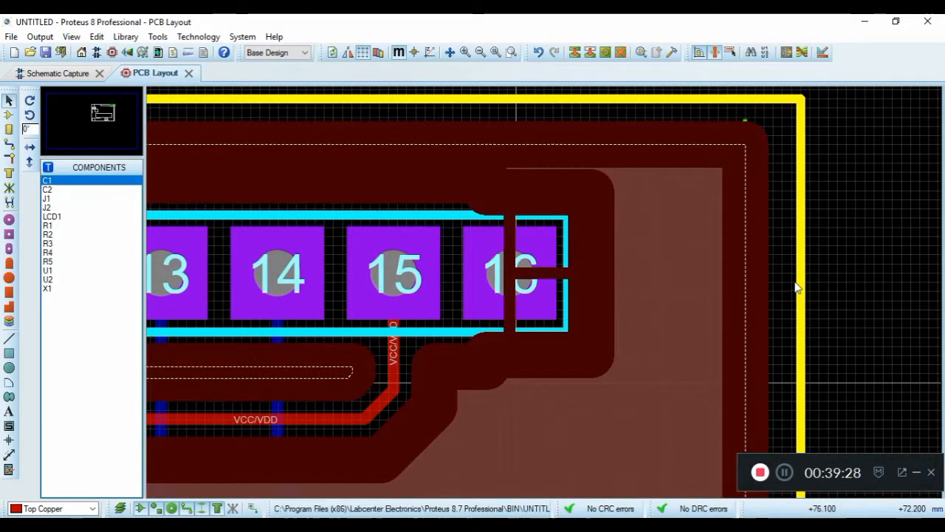
{"action": "left_click", "coordinate": [744, 293]}
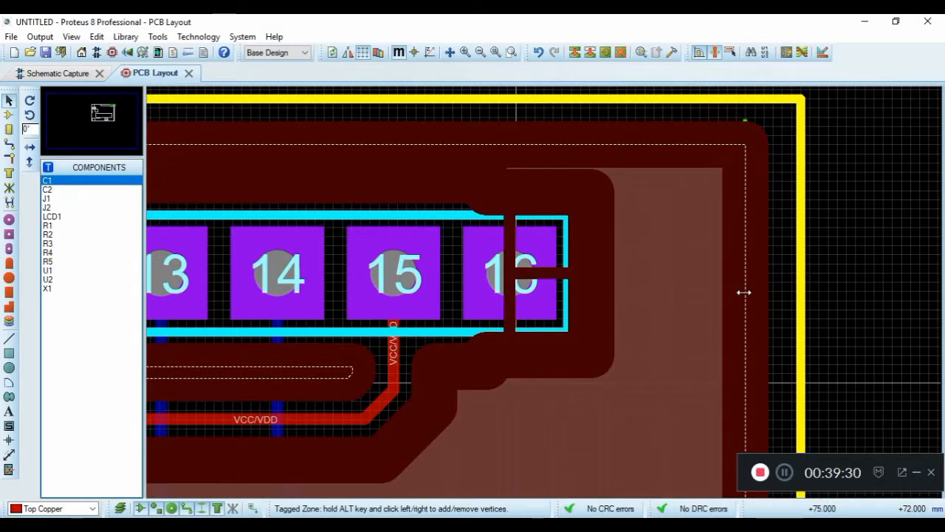
{"action": "right_click", "coordinate": [744, 292]}
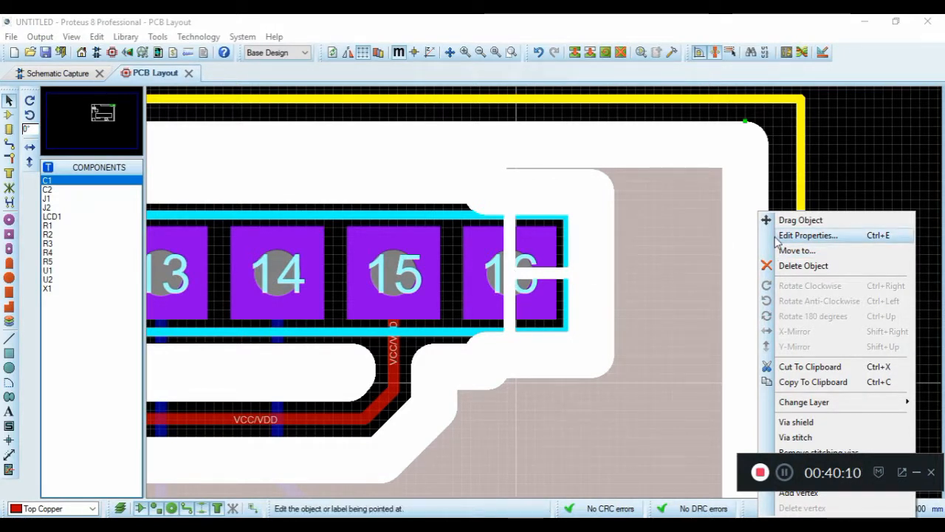
{"action": "left_click", "coordinate": [805, 236]}
{"action": "left_click", "coordinate": [510, 259]}
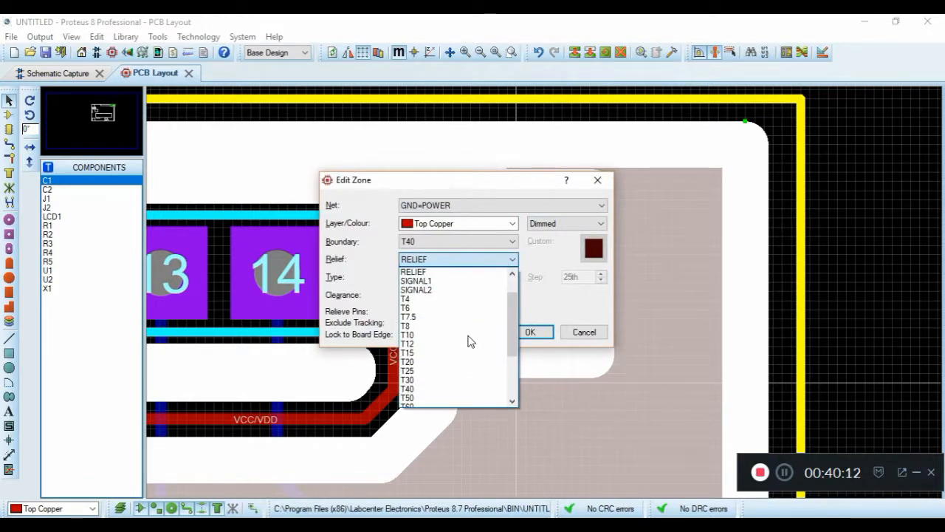
{"action": "left_click", "coordinate": [453, 380]}
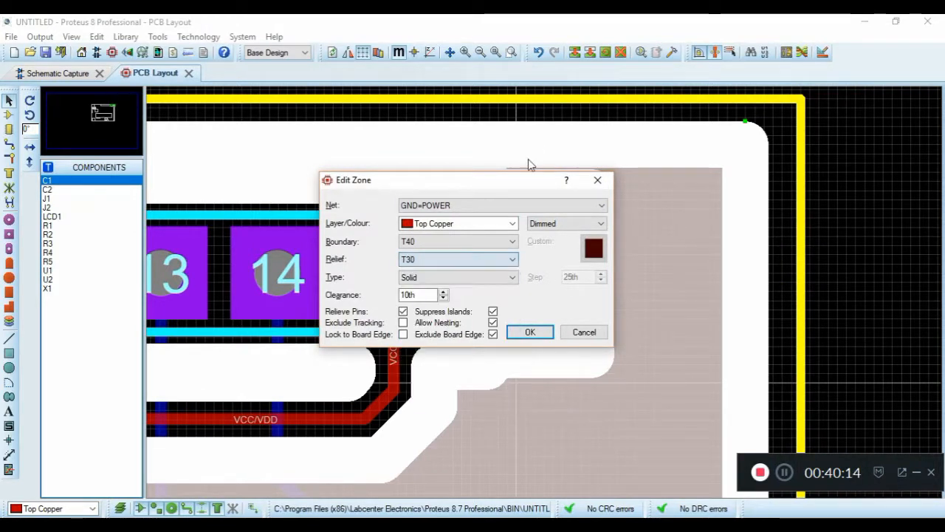
{"action": "left_click_drag", "start_coordinate": [517, 191], "coordinate": [270, 194]}
{"action": "left_click", "coordinate": [255, 319]}
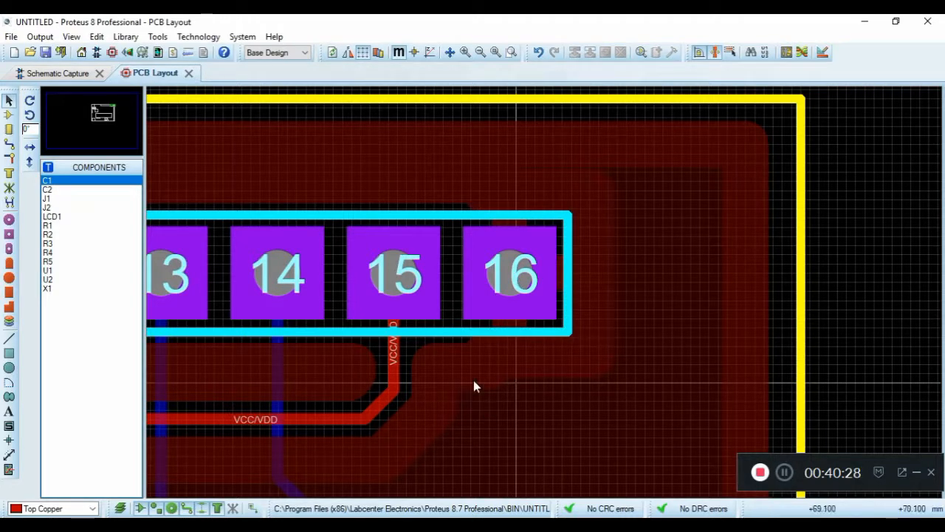
- Apply the teardrop configuration with teardrops enabled, a maximum annular ring of 20th and a teardrop length of 5th
{"action": "scroll", "coordinate": [375, 340], "scroll_direction": "down", "scroll_amount": 3}
{"action": "scroll", "coordinate": [376, 336], "scroll_direction": "up", "scroll_amount": 2}
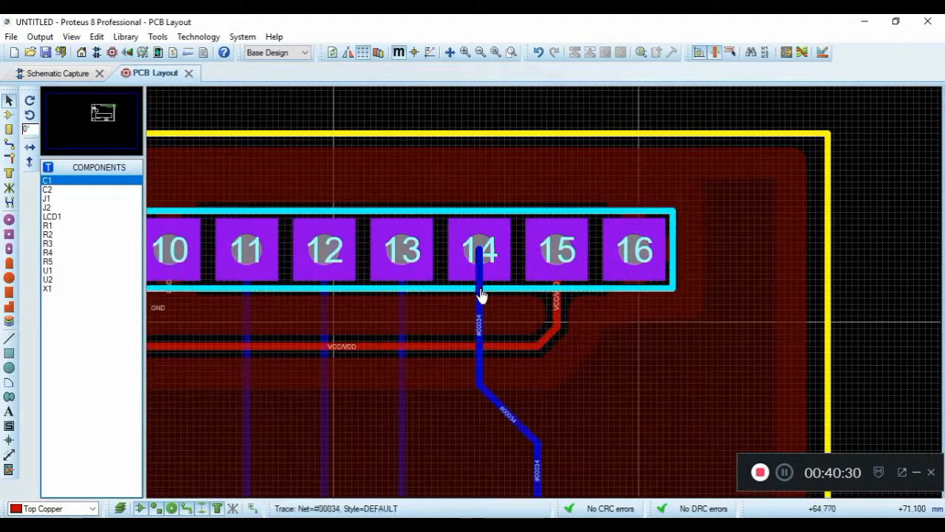
{"action": "scroll", "coordinate": [481, 296], "scroll_direction": "up", "scroll_amount": 2}
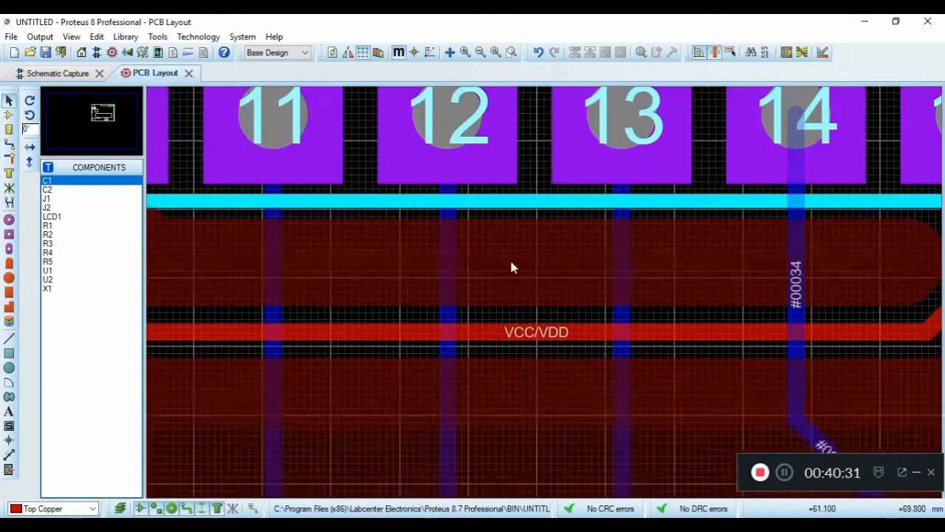
{"action": "left_click", "coordinate": [448, 239]}
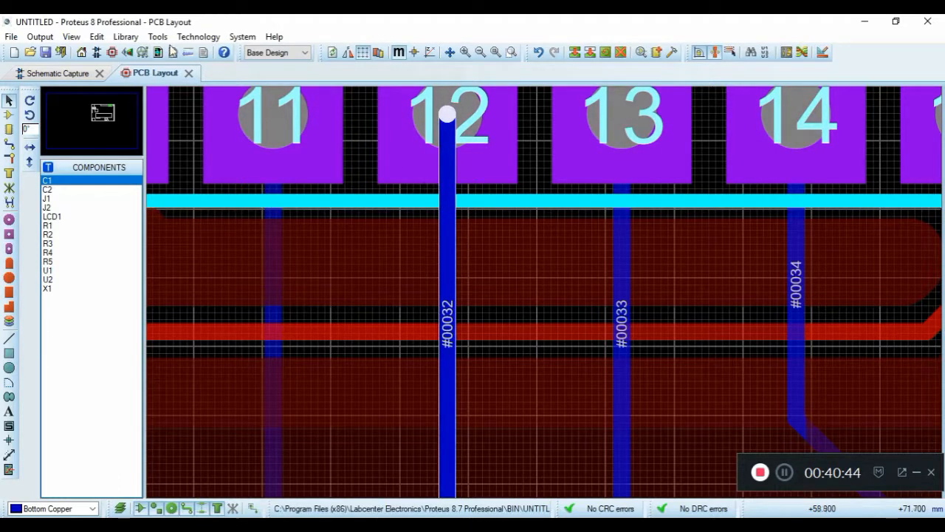
{"action": "left_click", "coordinate": [155, 38]}
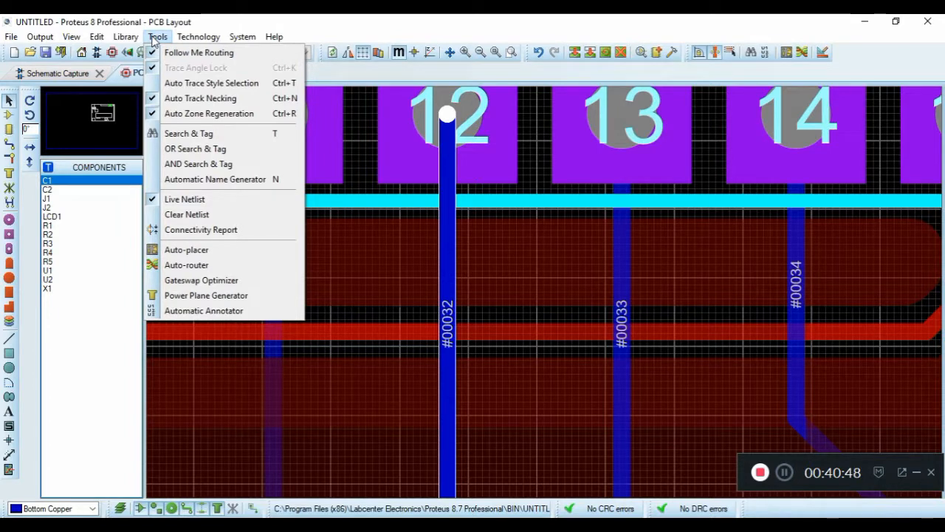
{"action": "mouse_move", "coordinate": [95, 38]}
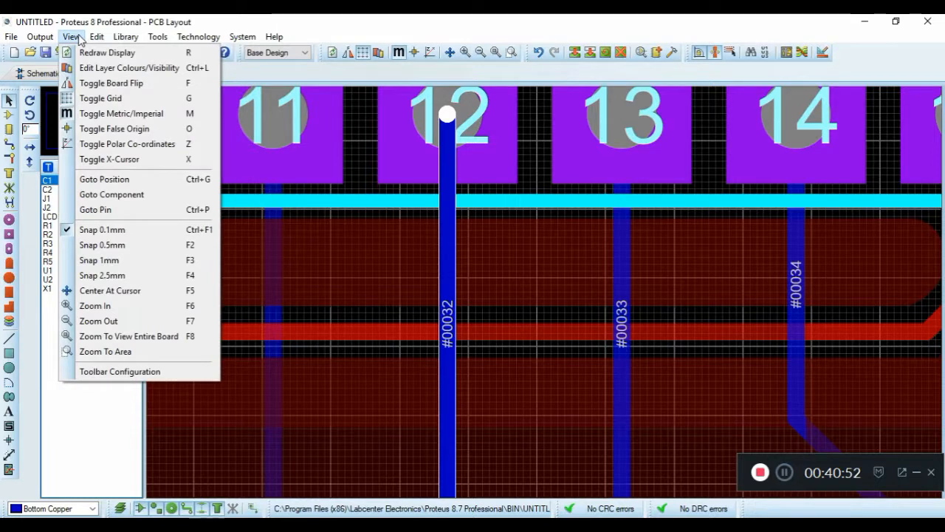
{"action": "mouse_move", "coordinate": [155, 38]}
{"action": "mouse_move", "coordinate": [238, 43]}
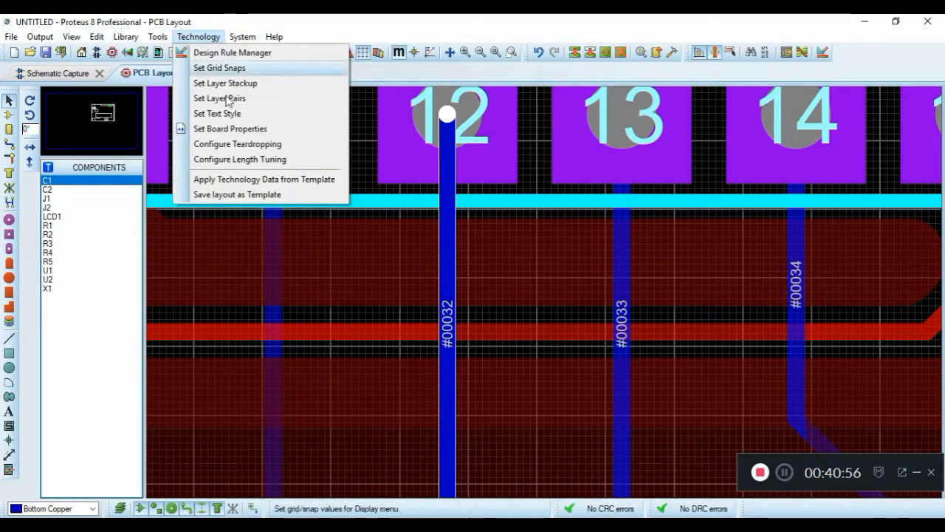
{"action": "left_click", "coordinate": [239, 148]}
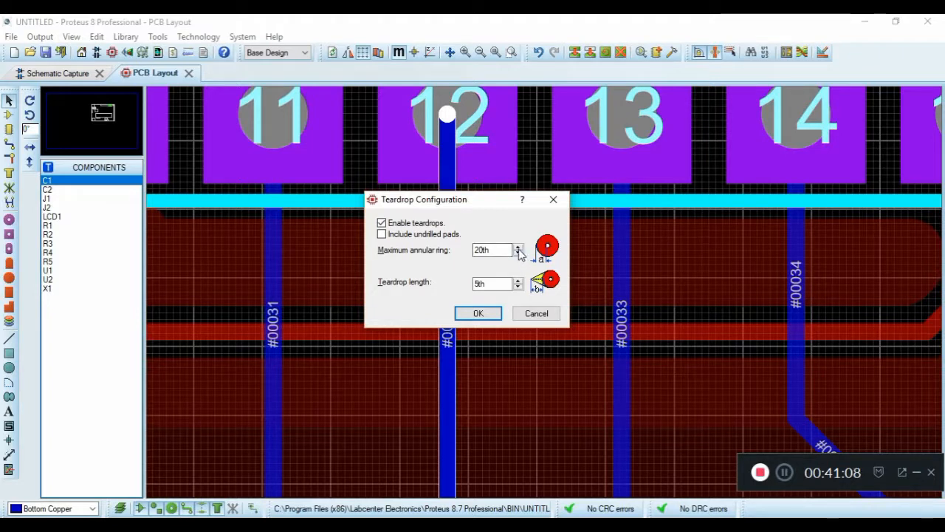
{"action": "left_click", "coordinate": [478, 314]}
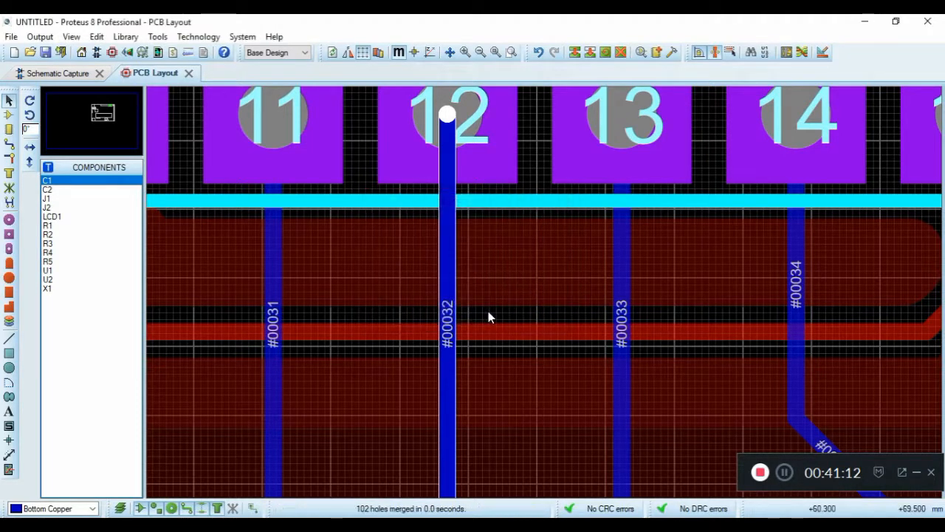
- Check the trace joints for teardrops at LCD1 pin 12 and at U1 pin 8
{"action": "left_click", "coordinate": [448, 204]}
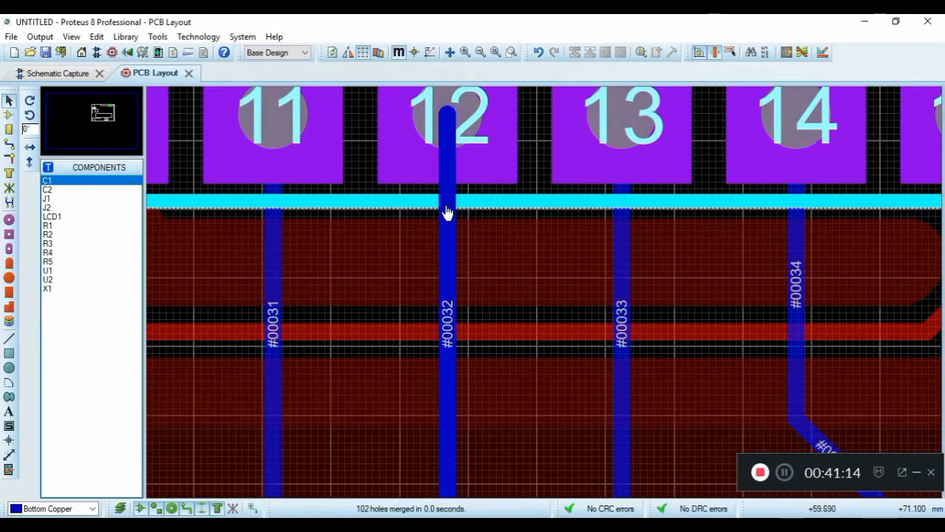
{"action": "scroll", "coordinate": [449, 204], "scroll_direction": "down", "scroll_amount": 5}
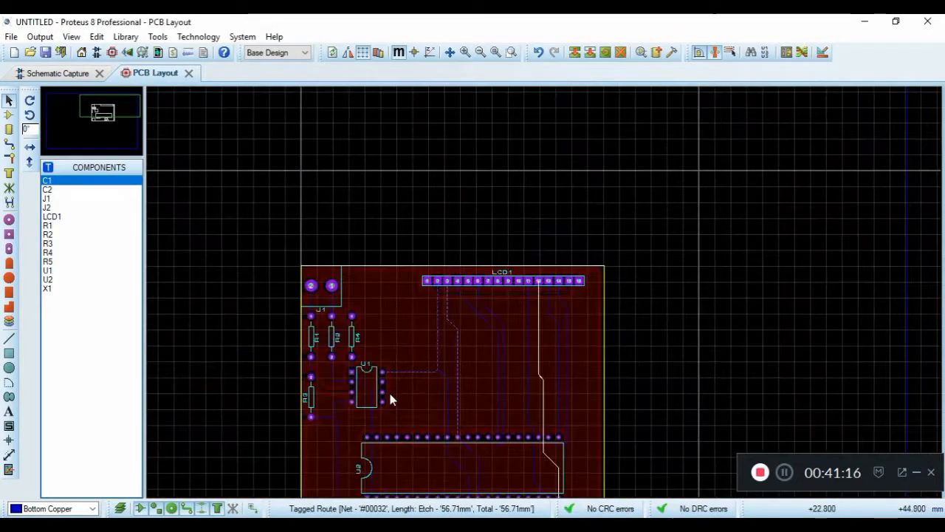
{"action": "scroll", "coordinate": [391, 397], "scroll_direction": "up", "scroll_amount": 5}
{"action": "scroll", "coordinate": [546, 223], "scroll_direction": "up", "scroll_amount": 3}
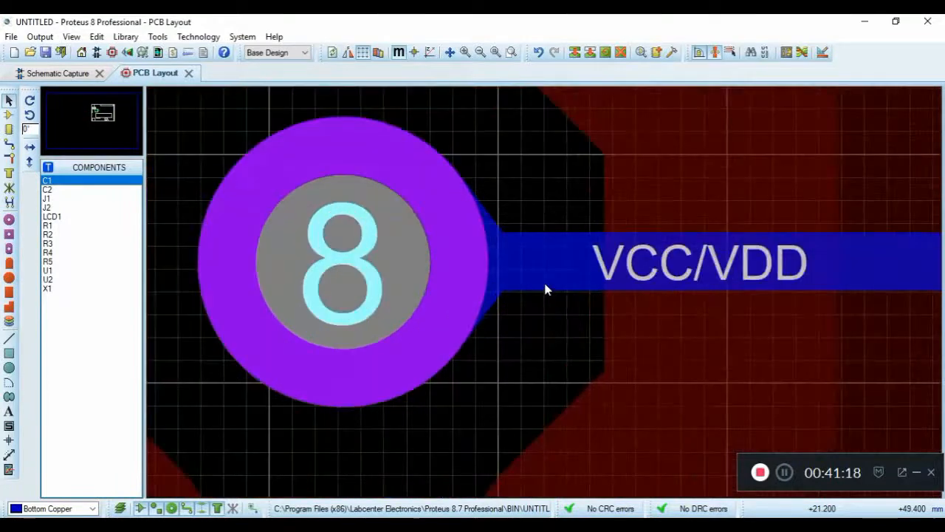
{"action": "scroll", "coordinate": [470, 219], "scroll_direction": "down", "scroll_amount": 1}
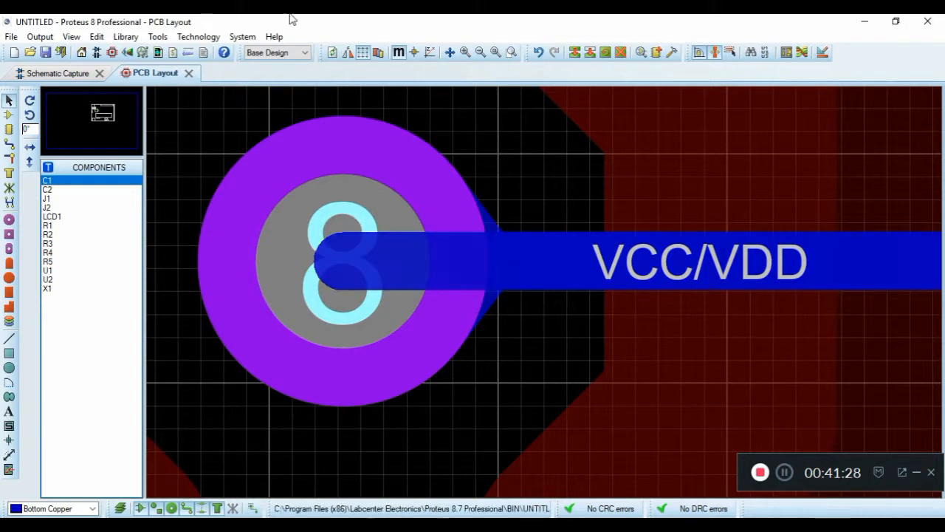
- Set the teardrop configuration's maximum annular ring to 40th and its teardrop length to 25th
{"action": "left_click", "coordinate": [198, 36]}
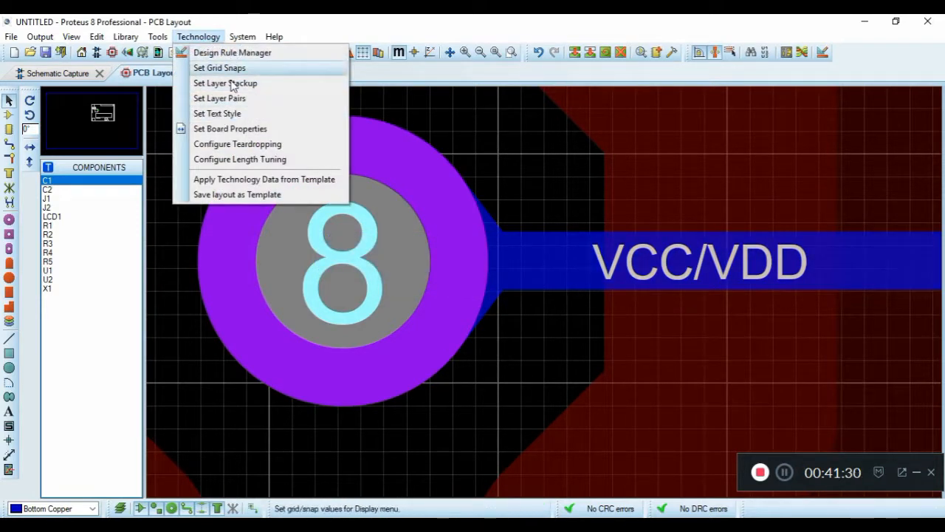
{"action": "left_click", "coordinate": [233, 145]}
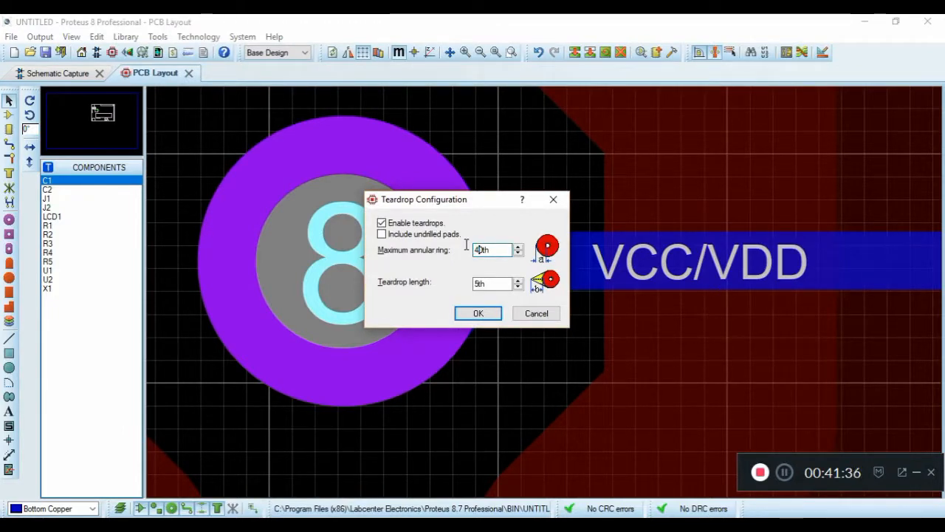
{"action": "left_click", "coordinate": [496, 316]}
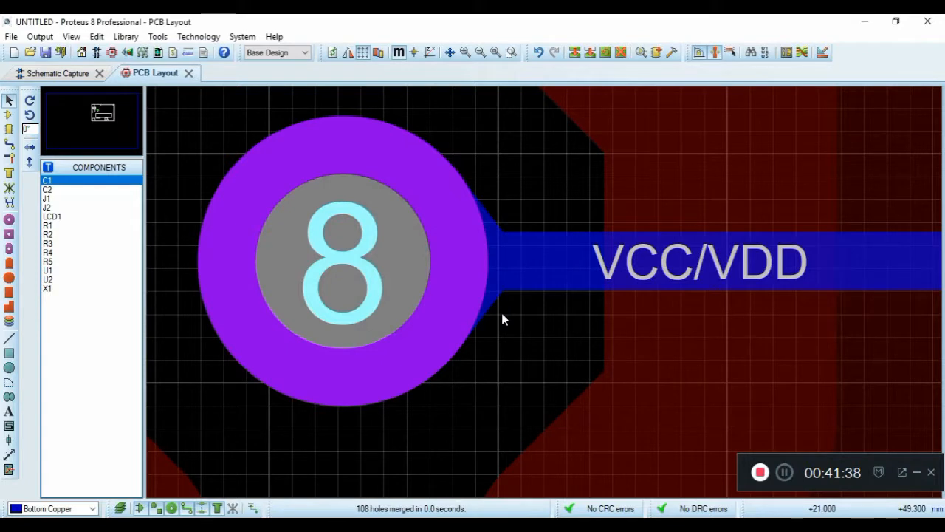
{"action": "left_click", "coordinate": [200, 36]}
{"action": "left_click", "coordinate": [221, 144]}
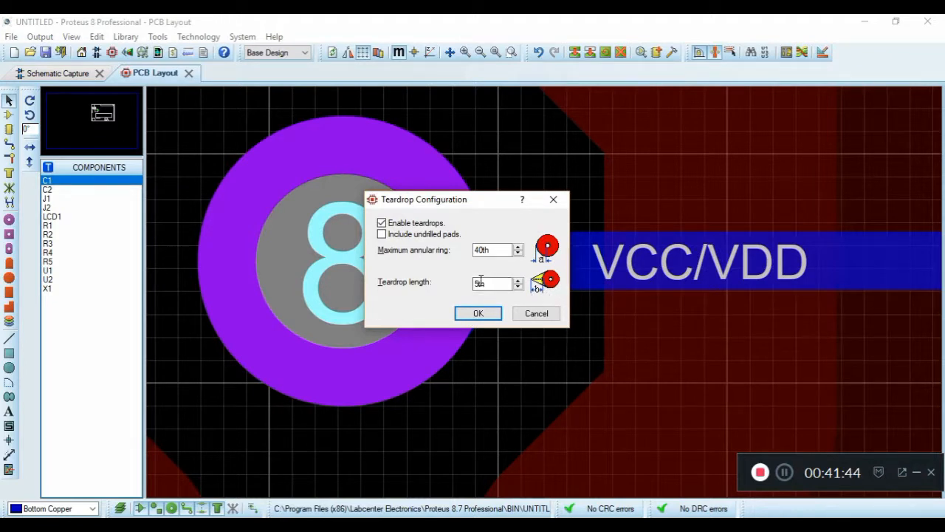
{"action": "left_click_drag", "start_coordinate": [479, 282], "coordinate": [474, 282]}
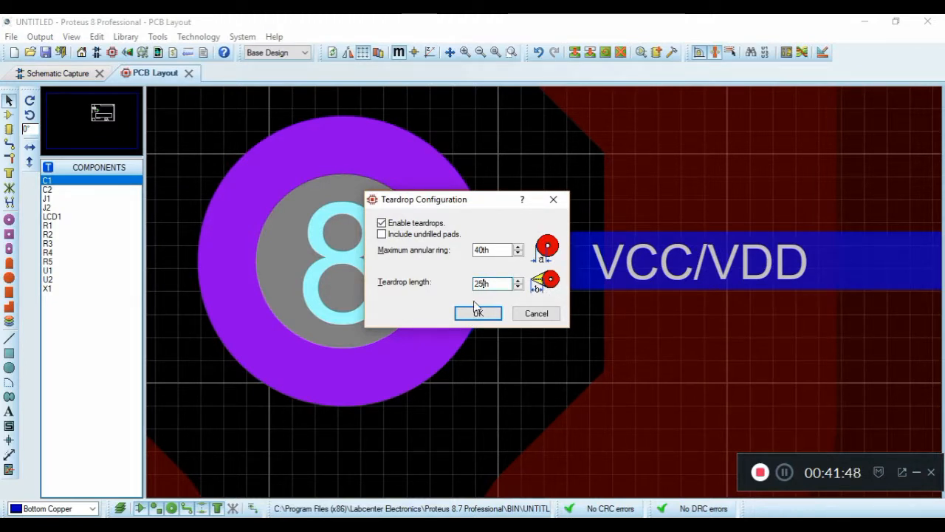
{"action": "left_click", "coordinate": [477, 314]}
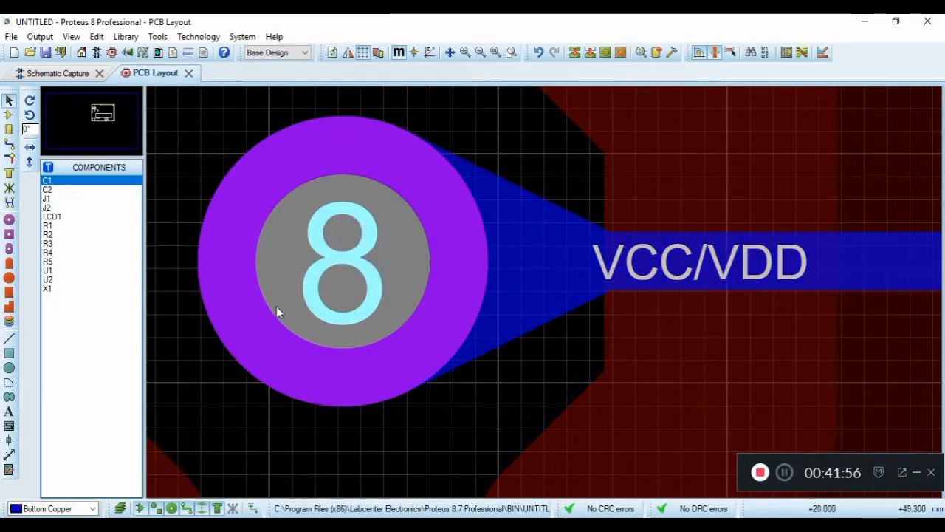
- Examine the teardrops on the traces joining the pins of U1 and resistors R1, R2 and R4
{"action": "key", "text": "F7"}
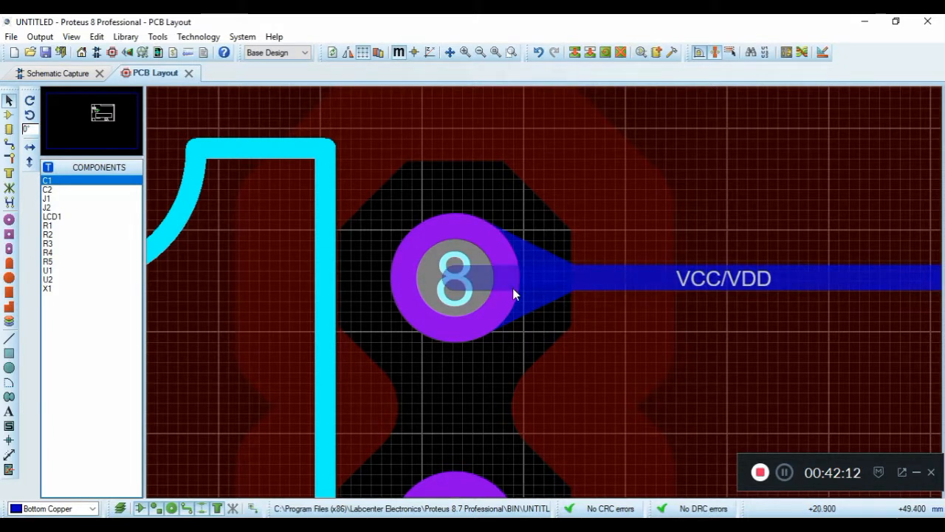
{"action": "scroll", "coordinate": [512, 289], "scroll_direction": "down", "scroll_amount": 1}
{"action": "scroll", "coordinate": [505, 299], "scroll_direction": "down", "scroll_amount": 1}
{"action": "scroll", "coordinate": [282, 310], "scroll_direction": "up", "scroll_amount": 2}
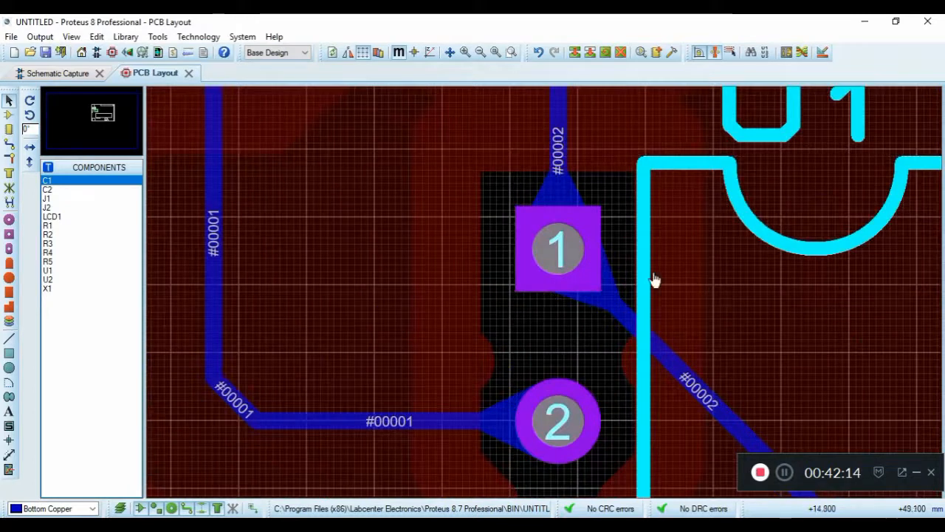
{"action": "left_click", "coordinate": [414, 429]}
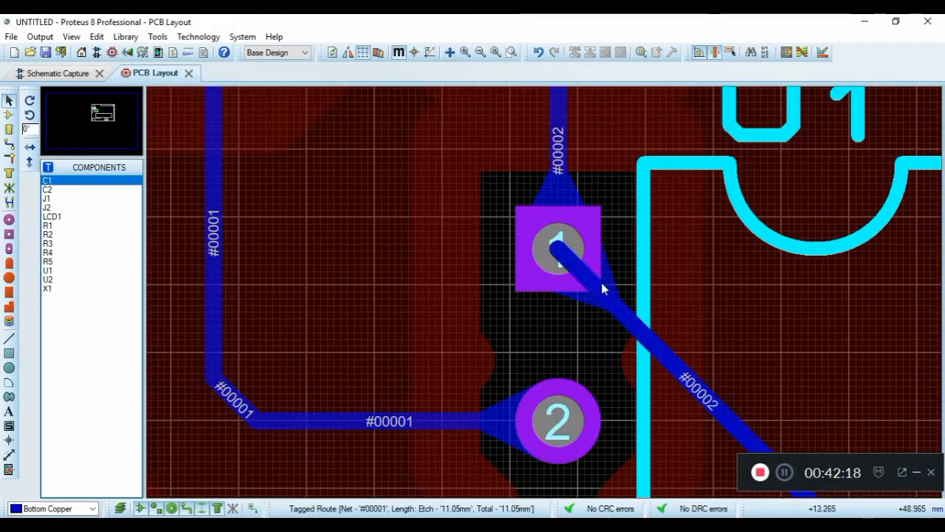
{"action": "scroll", "coordinate": [567, 181], "scroll_direction": "down", "scroll_amount": 3}
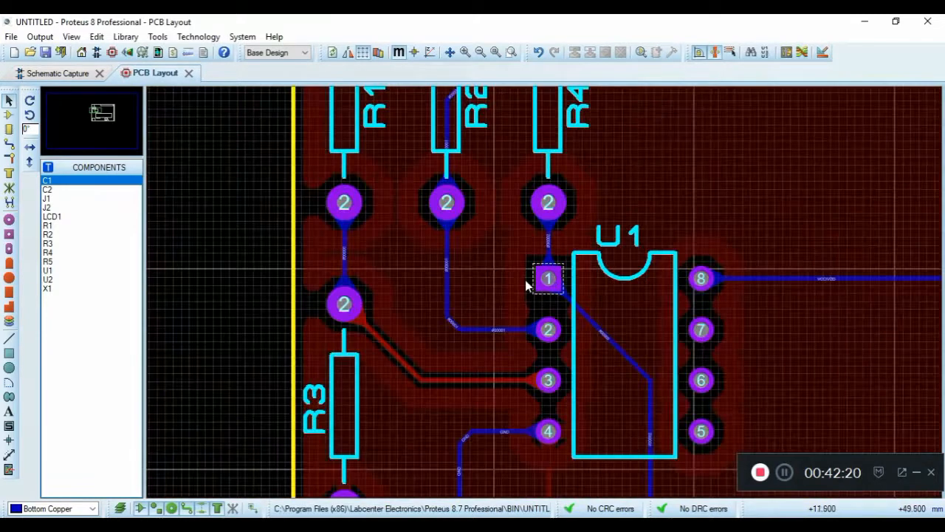
{"action": "scroll", "coordinate": [435, 213], "scroll_direction": "up", "scroll_amount": 3}
{"action": "scroll", "coordinate": [590, 322], "scroll_direction": "down", "scroll_amount": 1}
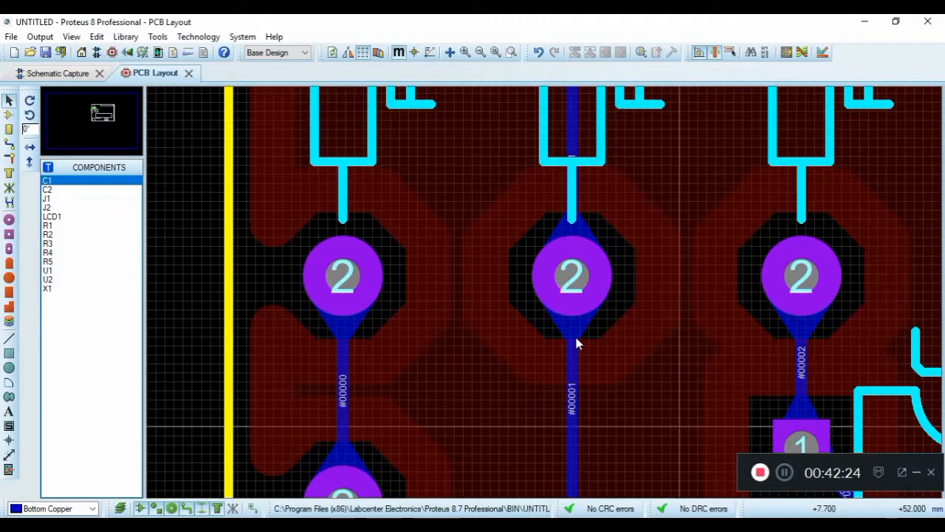
{"action": "scroll", "coordinate": [574, 333], "scroll_direction": "down", "scroll_amount": 1}
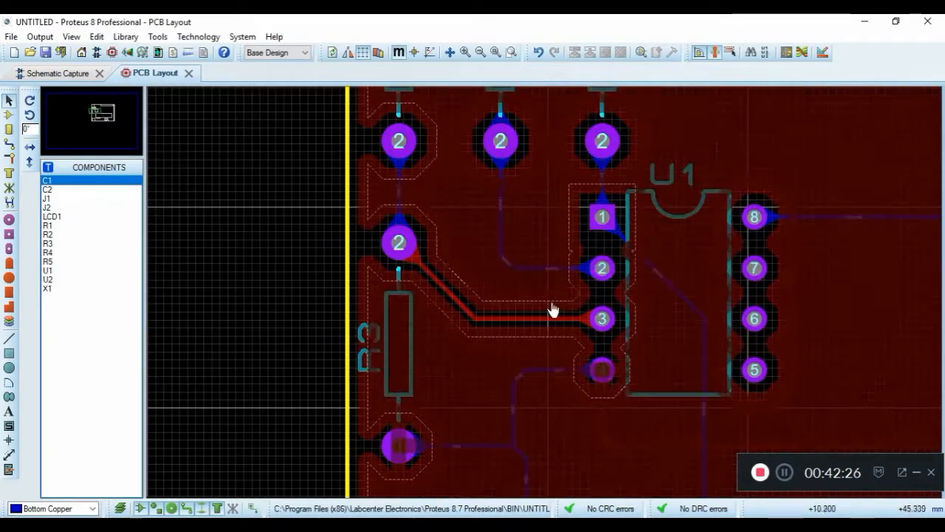
{"action": "scroll", "coordinate": [561, 307], "scroll_direction": "down", "scroll_amount": 1}
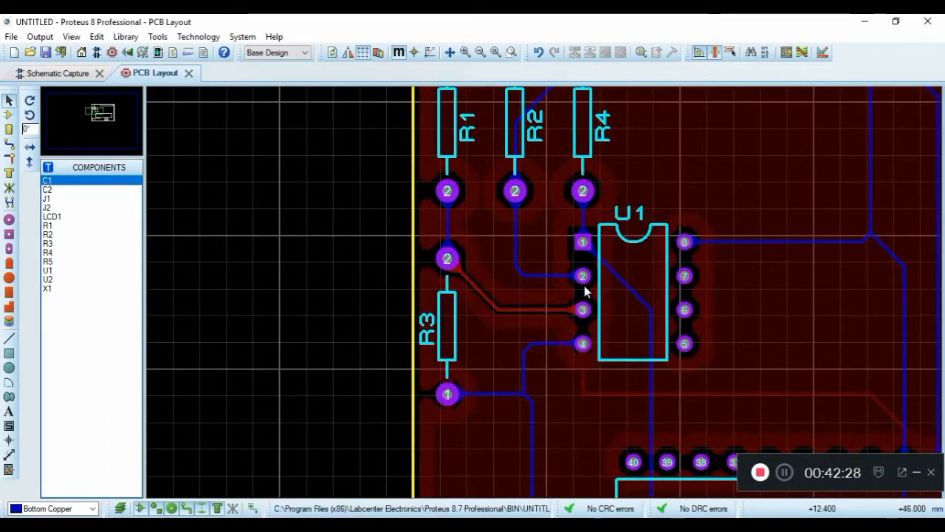
{"action": "scroll", "coordinate": [585, 292], "scroll_direction": "down", "scroll_amount": 1}
{"action": "scroll", "coordinate": [683, 304], "scroll_direction": "down", "scroll_amount": 1}
{"action": "scroll", "coordinate": [675, 274], "scroll_direction": "up", "scroll_amount": 2}
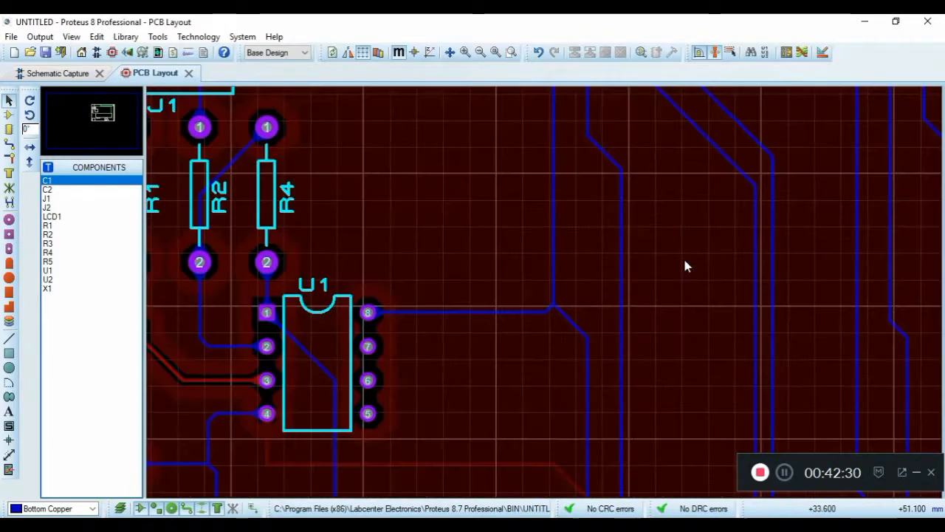
- Reassign the existing top copper zone to the VCC/VDD=POWER net
{"action": "key", "text": "F5"}
{"action": "scroll", "coordinate": [470, 274], "scroll_direction": "down", "scroll_amount": 3}
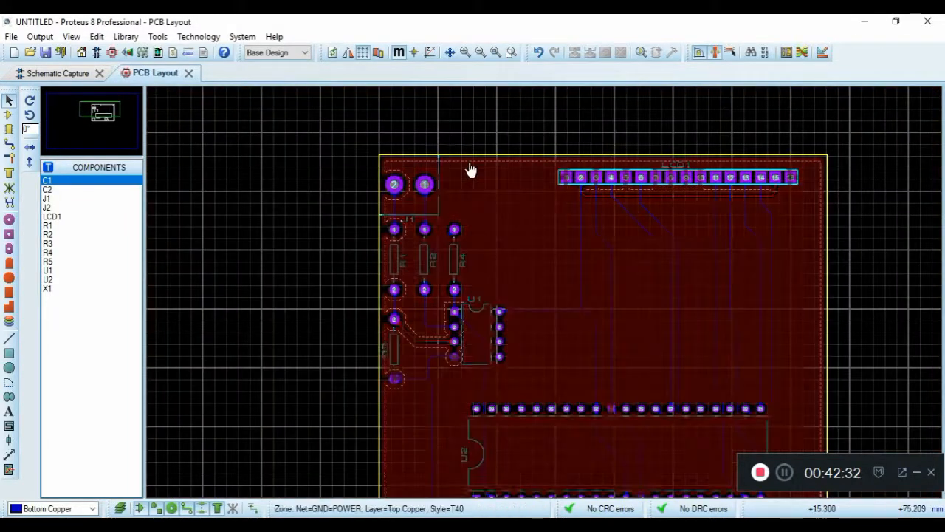
{"action": "right_click", "coordinate": [473, 168]}
{"action": "left_click", "coordinate": [533, 180]}
{"action": "left_click", "coordinate": [497, 206]}
{"action": "left_click", "coordinate": [423, 236]}
{"action": "left_click", "coordinate": [530, 331]}
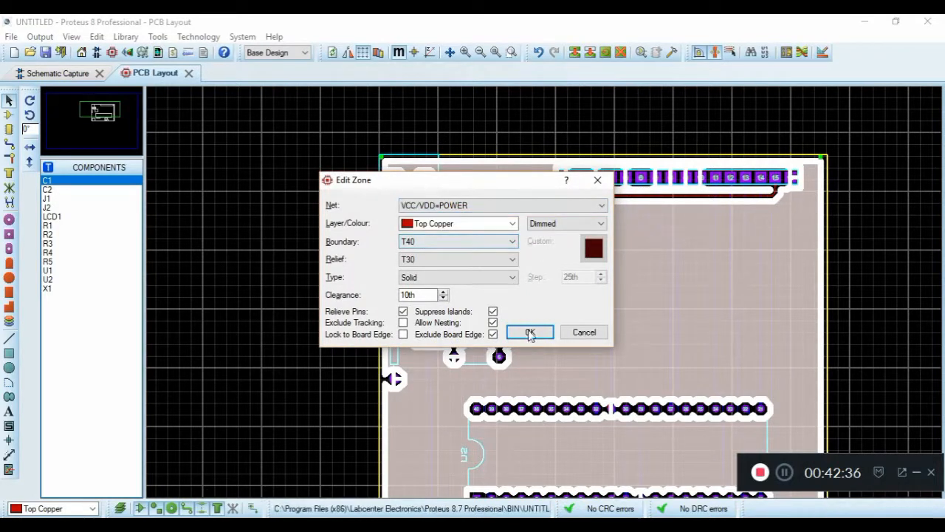
{"action": "left_click", "coordinate": [881, 261]}
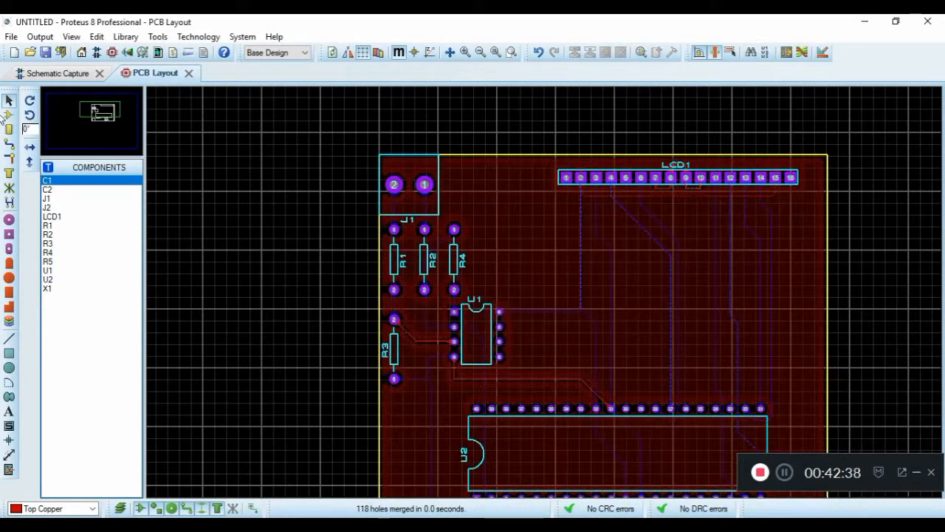
- Draw a second rectangular copper zone over the whole board, just inside its edges
{"action": "left_click", "coordinate": [9, 173]}
{"action": "scroll", "coordinate": [399, 159], "scroll_direction": "up", "scroll_amount": 2}
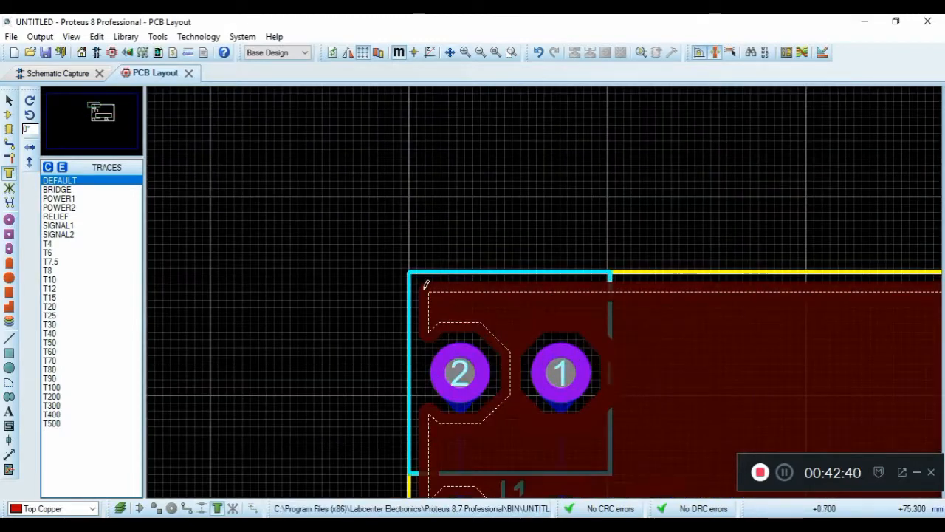
{"action": "left_click_drag", "start_coordinate": [428, 287], "coordinate": [717, 369]}
{"action": "scroll", "coordinate": [717, 369], "scroll_direction": "down", "scroll_amount": 3}
{"action": "scroll", "coordinate": [809, 489], "scroll_direction": "down", "scroll_amount": 2}
{"action": "scroll", "coordinate": [810, 489], "scroll_direction": "up", "scroll_amount": 1}
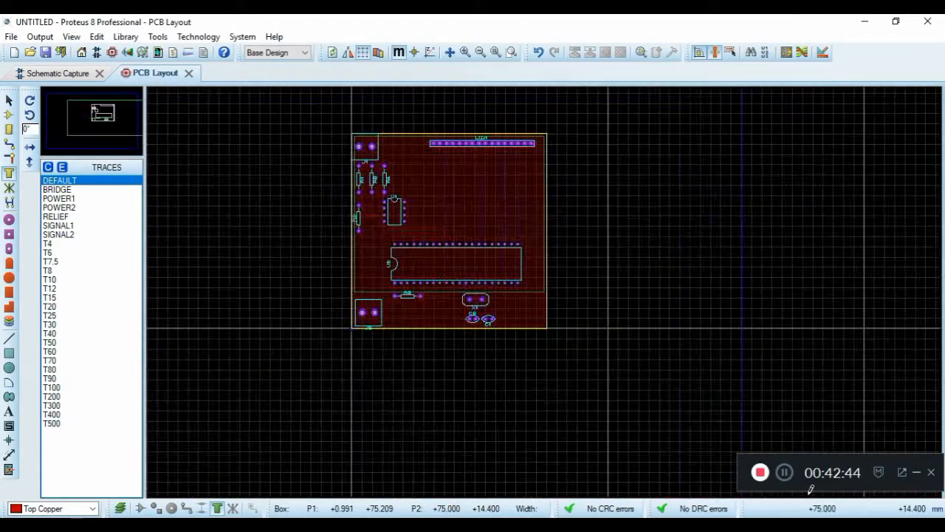
{"action": "scroll", "coordinate": [546, 325], "scroll_direction": "up", "scroll_amount": 2}
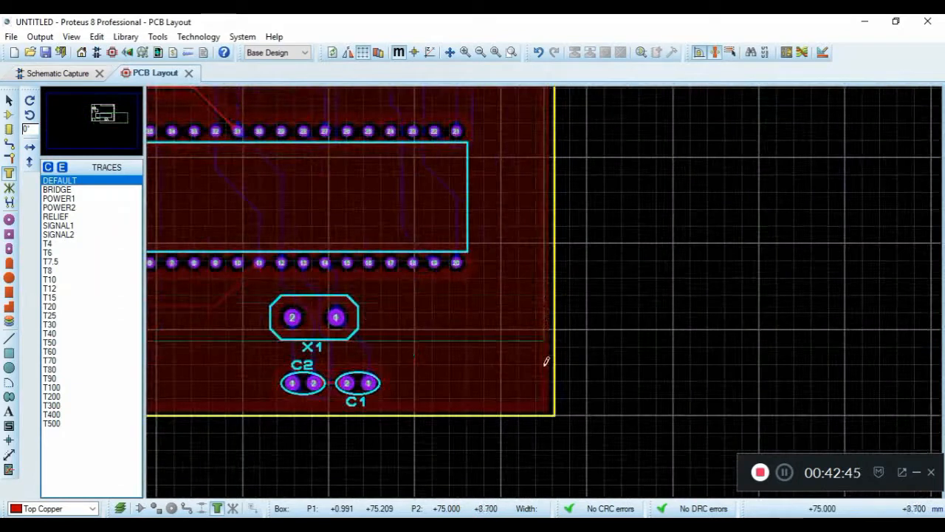
{"action": "left_click", "coordinate": [545, 403]}
- Assign the new zone to GND=POWER on Bottom Copper, with boundary style T40 and relief style T25
{"action": "left_click", "coordinate": [492, 206]}
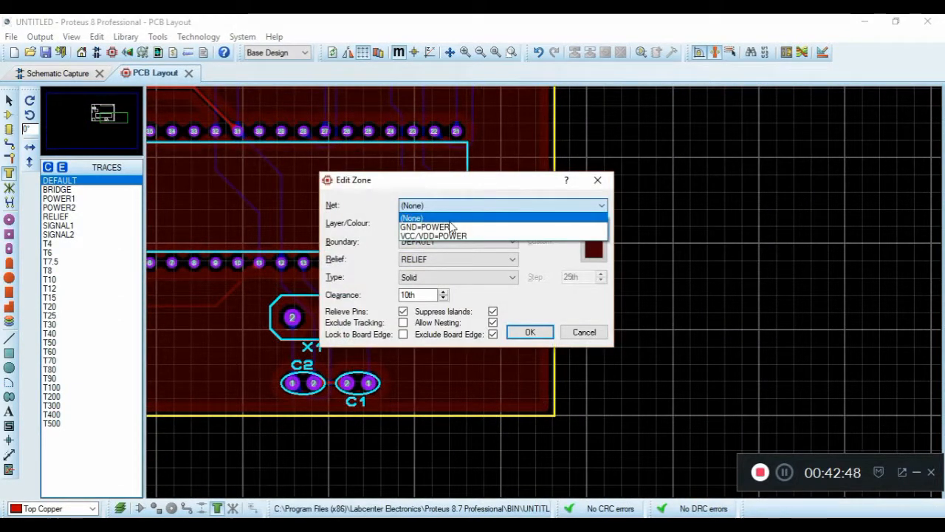
{"action": "left_click", "coordinate": [452, 227]}
{"action": "left_click", "coordinate": [510, 225]}
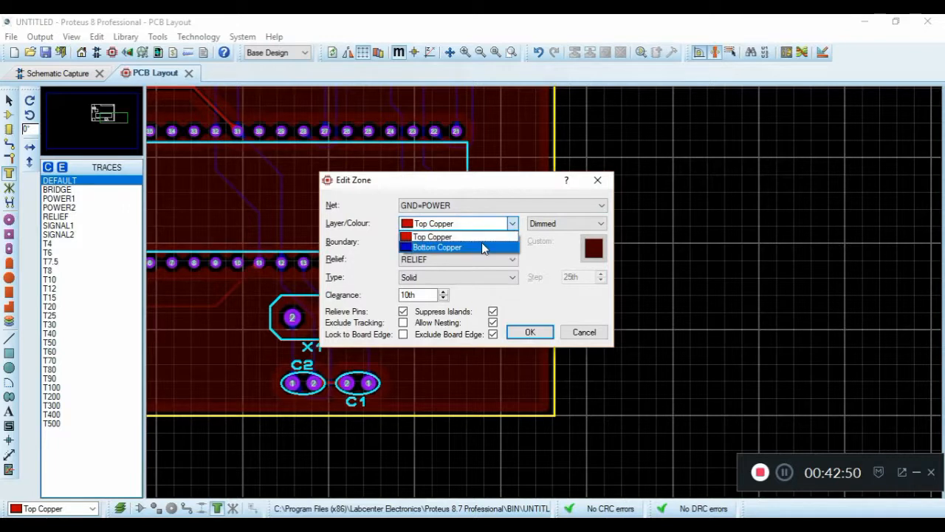
{"action": "left_click", "coordinate": [481, 243]}
{"action": "left_click", "coordinate": [481, 260]}
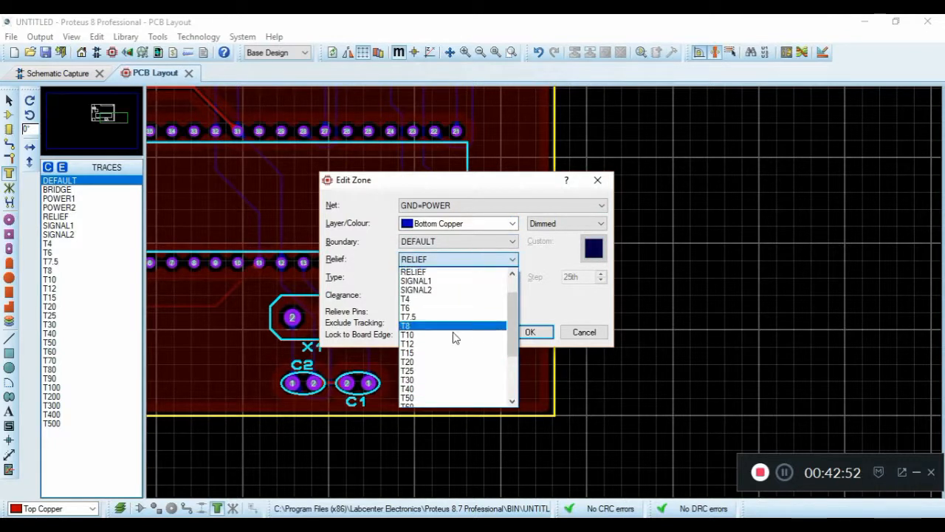
{"action": "left_click", "coordinate": [427, 371]}
{"action": "left_click", "coordinate": [497, 242]}
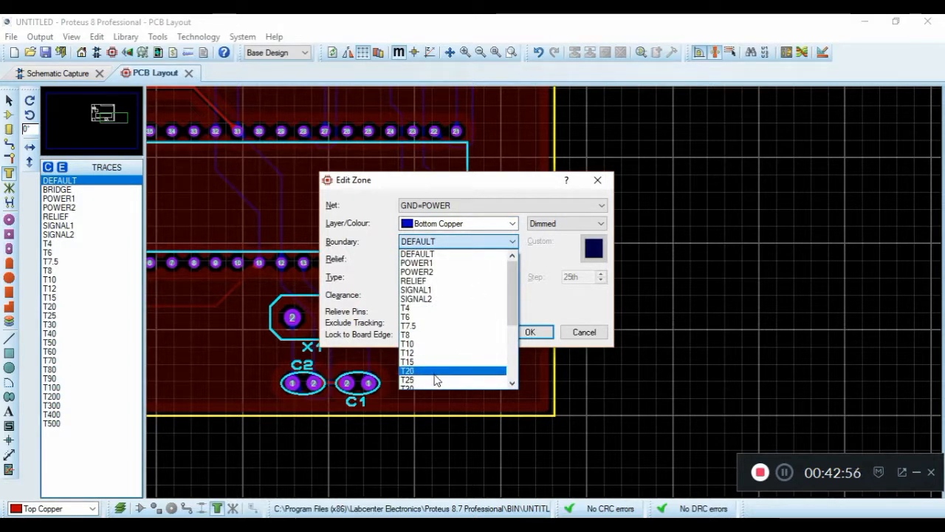
{"action": "scroll", "coordinate": [436, 380], "scroll_direction": "down", "scroll_amount": 1}
{"action": "left_click", "coordinate": [430, 371]}
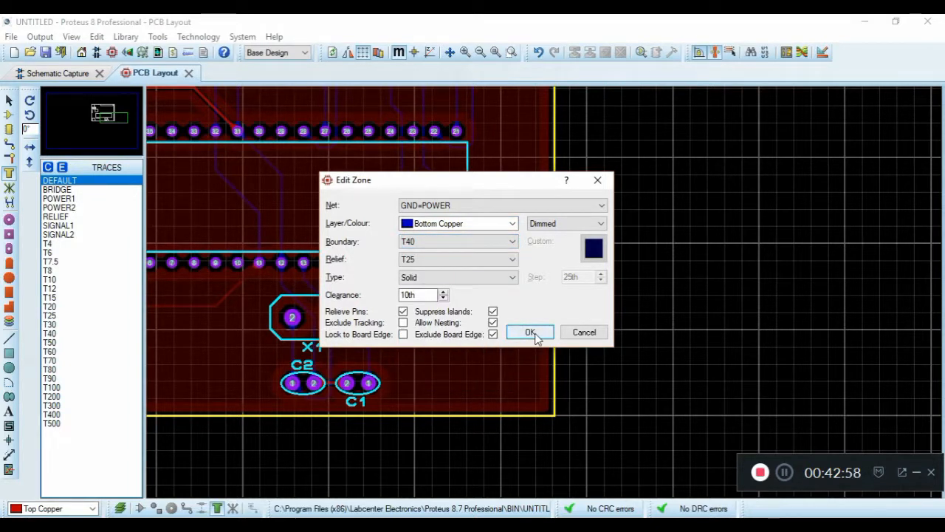
{"action": "left_click", "coordinate": [530, 332]}
- Examine how U2 pins 11 and 12 connect to the top and bottom copper zones
{"action": "scroll", "coordinate": [426, 232], "scroll_direction": "down", "scroll_amount": 1}
{"action": "scroll", "coordinate": [401, 237], "scroll_direction": "up", "scroll_amount": 3}
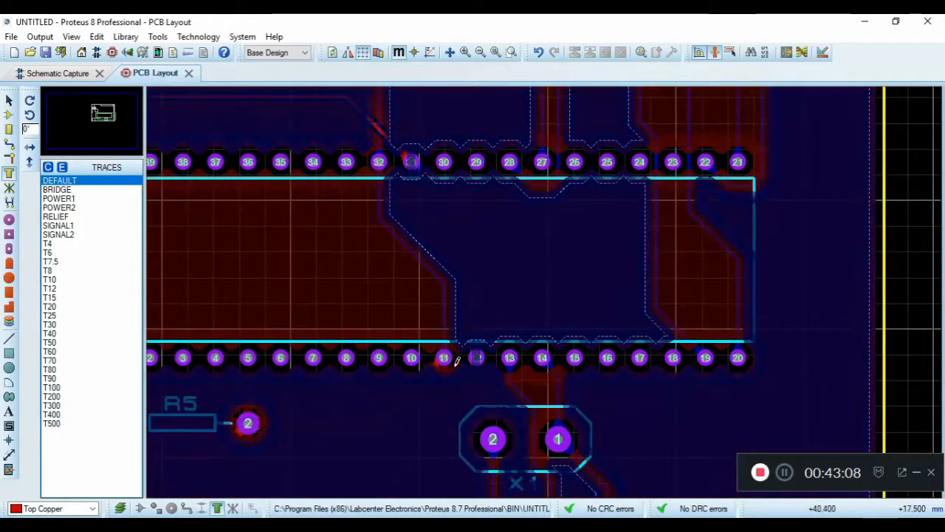
{"action": "scroll", "coordinate": [443, 358], "scroll_direction": "up", "scroll_amount": 2}
{"action": "scroll", "coordinate": [465, 267], "scroll_direction": "down", "scroll_amount": 2}
{"action": "scroll", "coordinate": [502, 279], "scroll_direction": "up", "scroll_amount": 4}
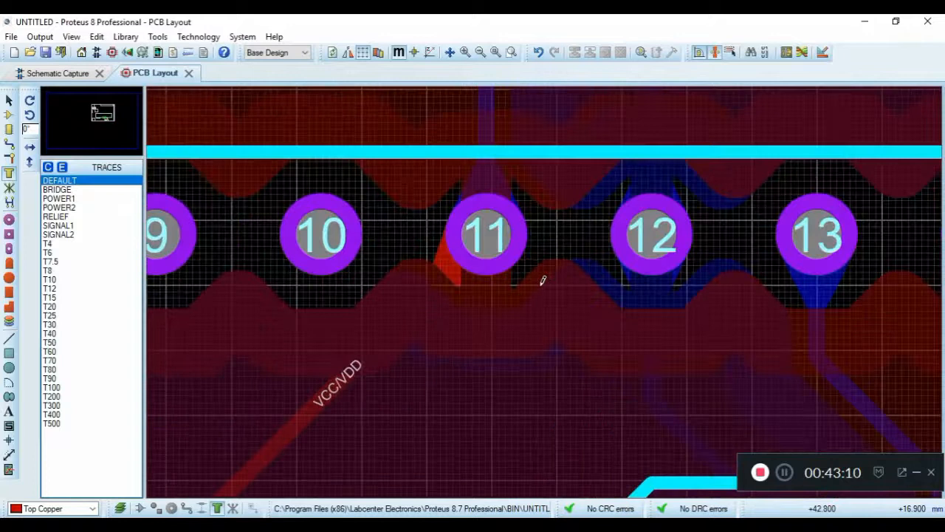
{"action": "scroll", "coordinate": [510, 216], "scroll_direction": "down", "scroll_amount": 1}
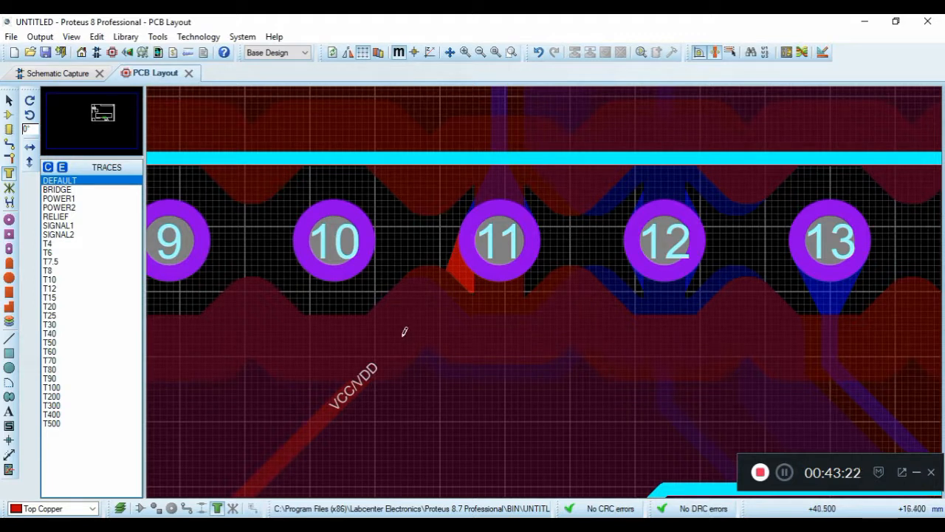
{"action": "scroll", "coordinate": [378, 378], "scroll_direction": "down", "scroll_amount": 1}
{"action": "scroll", "coordinate": [417, 390], "scroll_direction": "up", "scroll_amount": 1}
{"action": "scroll", "coordinate": [527, 294], "scroll_direction": "down", "scroll_amount": 1}
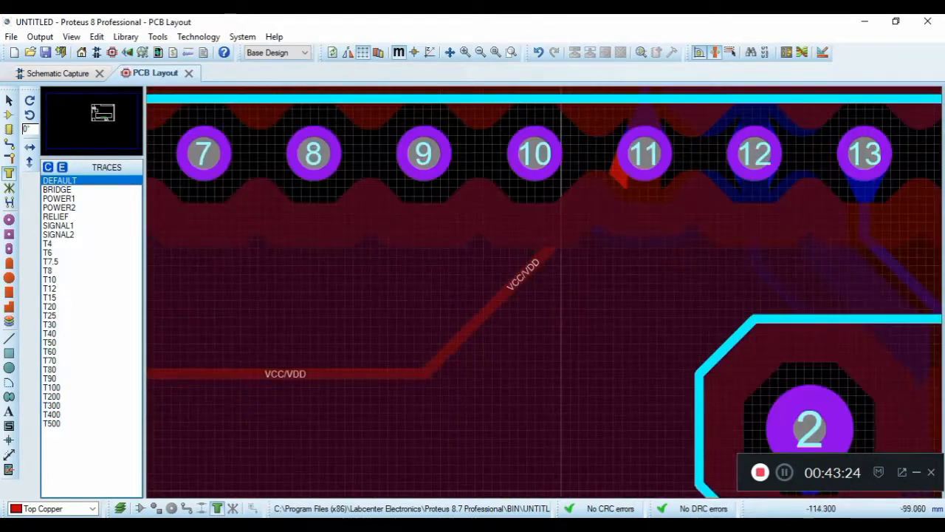
- Try to delete the VCC/VDD trace between R5 and U2 pin 11
{"action": "left_click", "coordinate": [10, 102]}
{"action": "left_click", "coordinate": [469, 341]}
{"action": "key", "text": "Delete"}
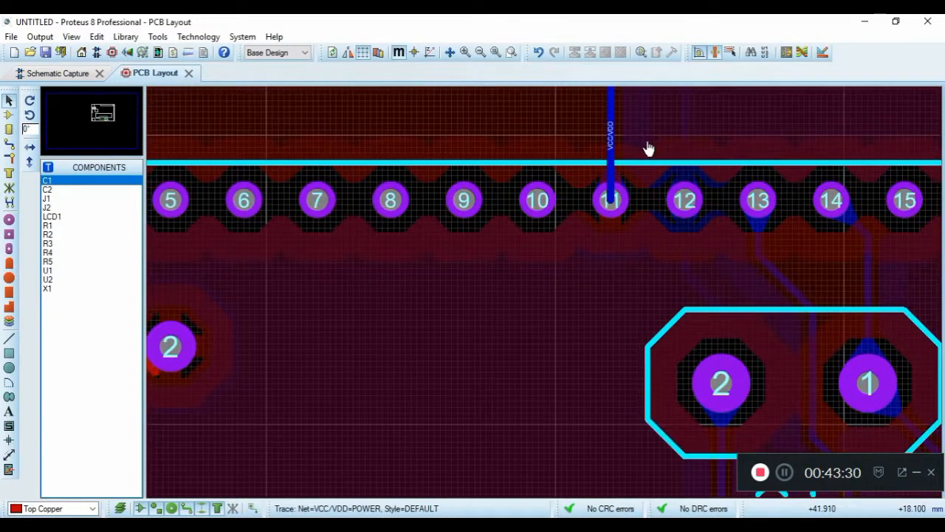
{"action": "left_click", "coordinate": [222, 340]}
{"action": "key", "text": "F7"}
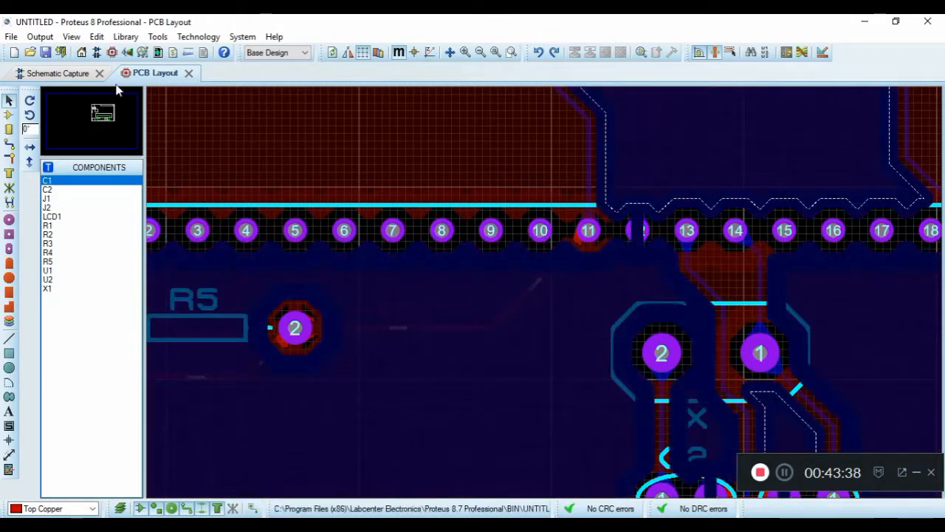
- Inspect the board in the 3D Visualizer, looking closely at the copper around U2's lower pins and R5
{"action": "left_click", "coordinate": [130, 53]}
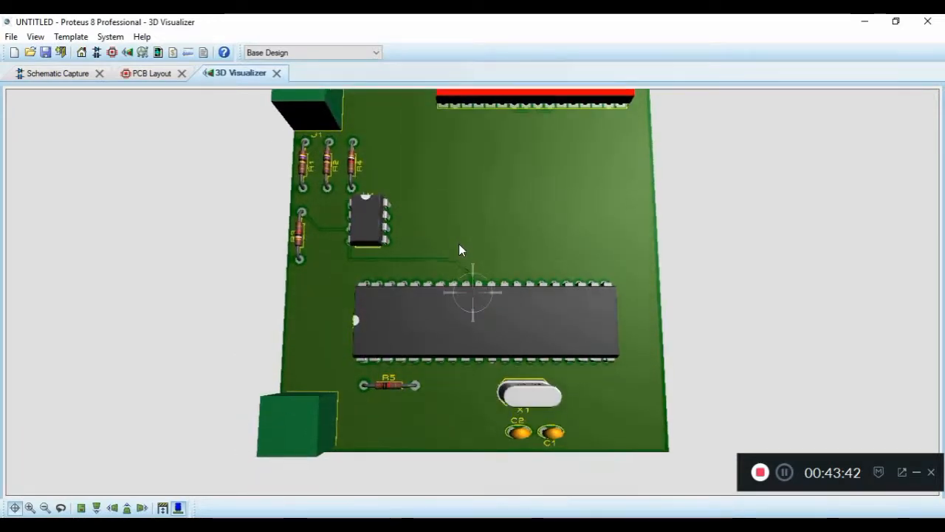
{"action": "scroll", "coordinate": [459, 249], "scroll_direction": "up", "scroll_amount": 5}
{"action": "scroll", "coordinate": [459, 249], "scroll_direction": "down", "scroll_amount": 2}
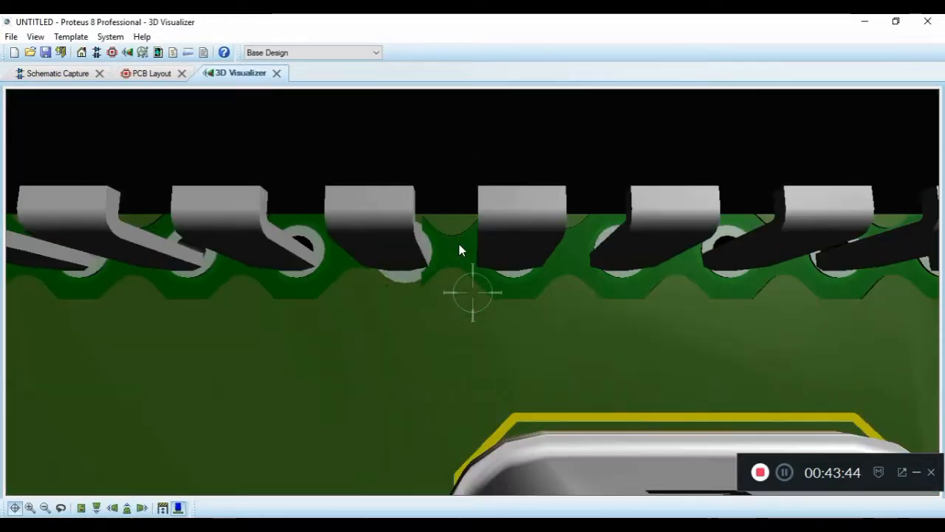
{"action": "scroll", "coordinate": [458, 249], "scroll_direction": "down", "scroll_amount": 1}
{"action": "scroll", "coordinate": [459, 249], "scroll_direction": "down", "scroll_amount": 3}
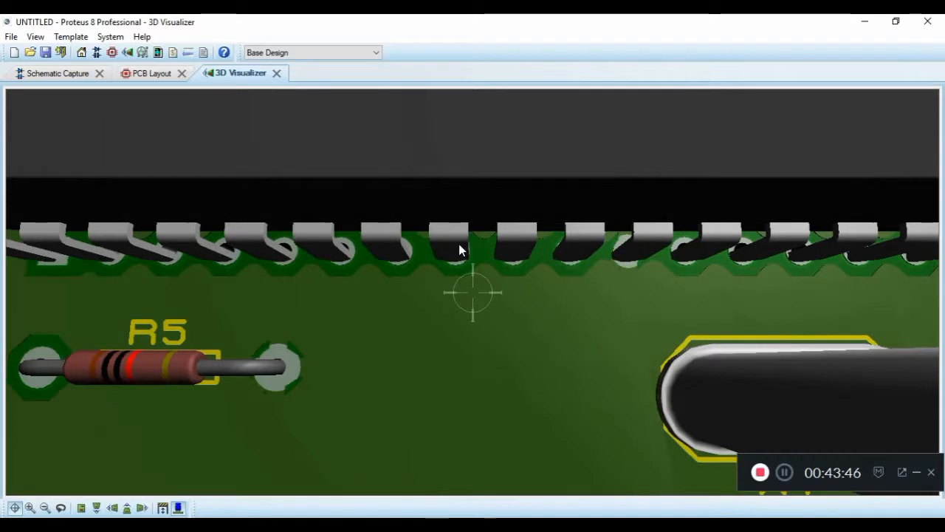
{"action": "scroll", "coordinate": [459, 249], "scroll_direction": "down", "scroll_amount": 1}
{"action": "scroll", "coordinate": [476, 288], "scroll_direction": "up", "scroll_amount": 2}
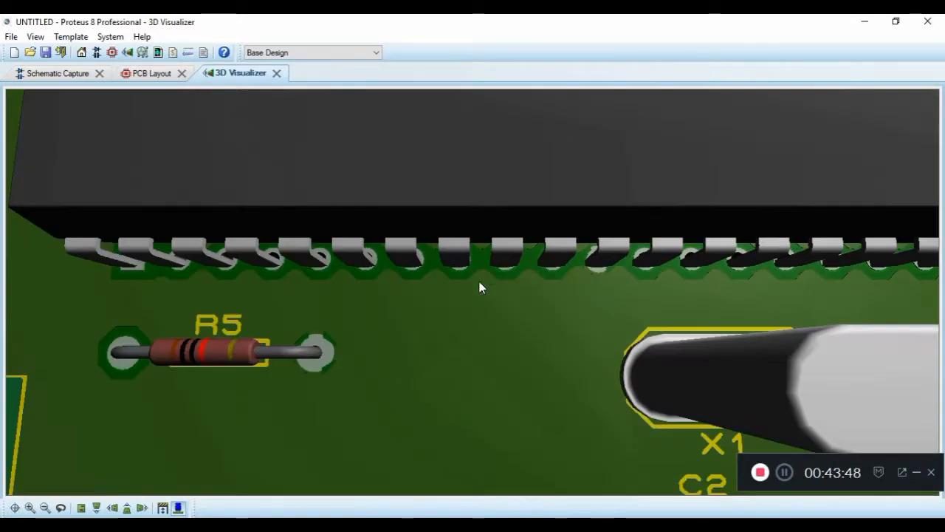
- Hide the components in the 3D view and examine how U2's pin 11 and R5's adjacent pad join the surrounding top copper
{"action": "left_click", "coordinate": [178, 507]}
{"action": "scroll", "coordinate": [374, 332], "scroll_direction": "down", "scroll_amount": 3}
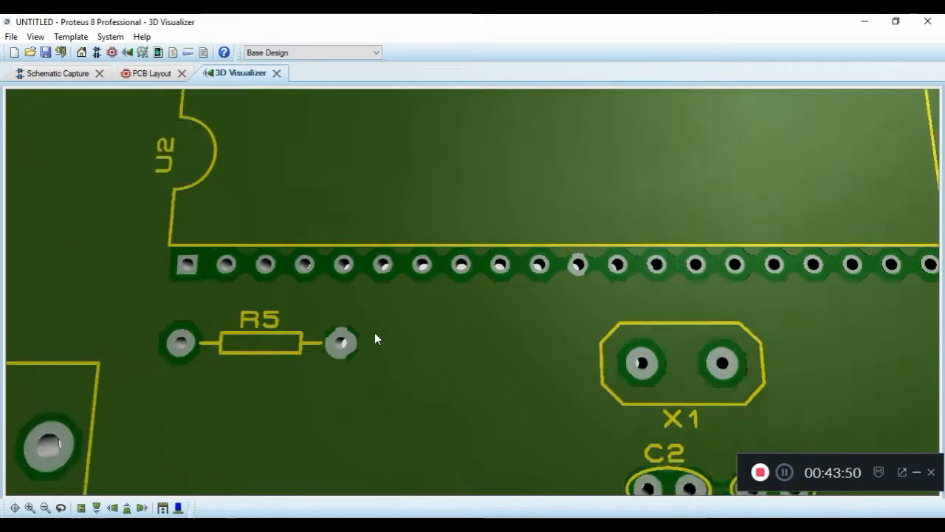
{"action": "scroll", "coordinate": [567, 268], "scroll_direction": "up", "scroll_amount": 5}
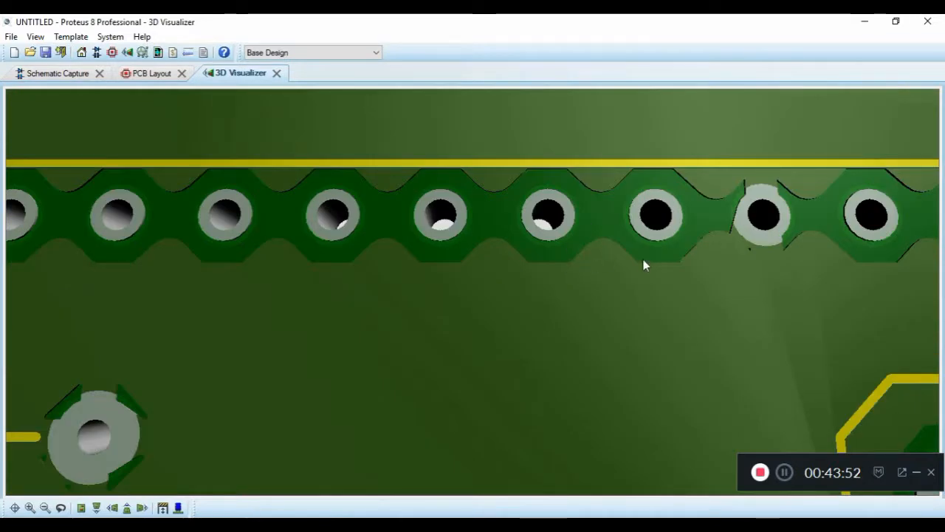
{"action": "scroll", "coordinate": [776, 233], "scroll_direction": "up", "scroll_amount": 2}
{"action": "scroll", "coordinate": [788, 215], "scroll_direction": "down", "scroll_amount": 4}
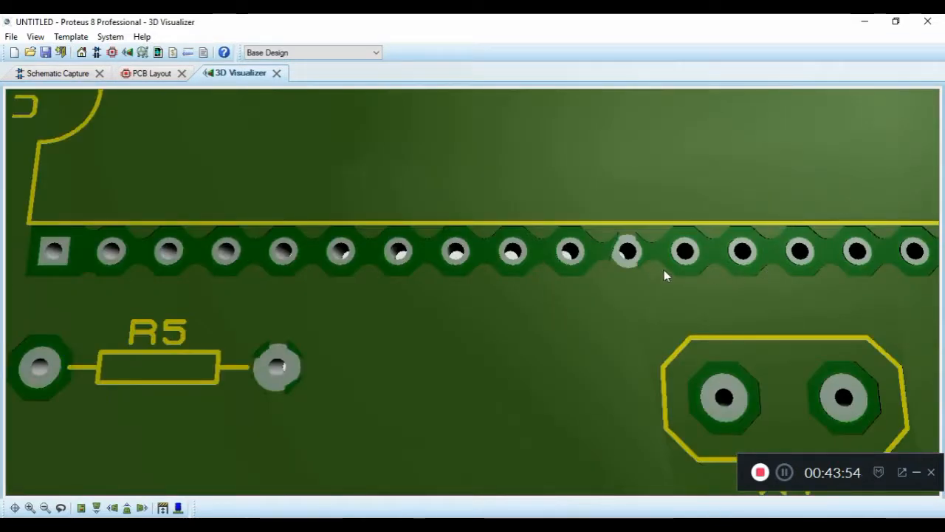
{"action": "scroll", "coordinate": [613, 228], "scroll_direction": "up", "scroll_amount": 4}
{"action": "scroll", "coordinate": [612, 194], "scroll_direction": "down", "scroll_amount": 3}
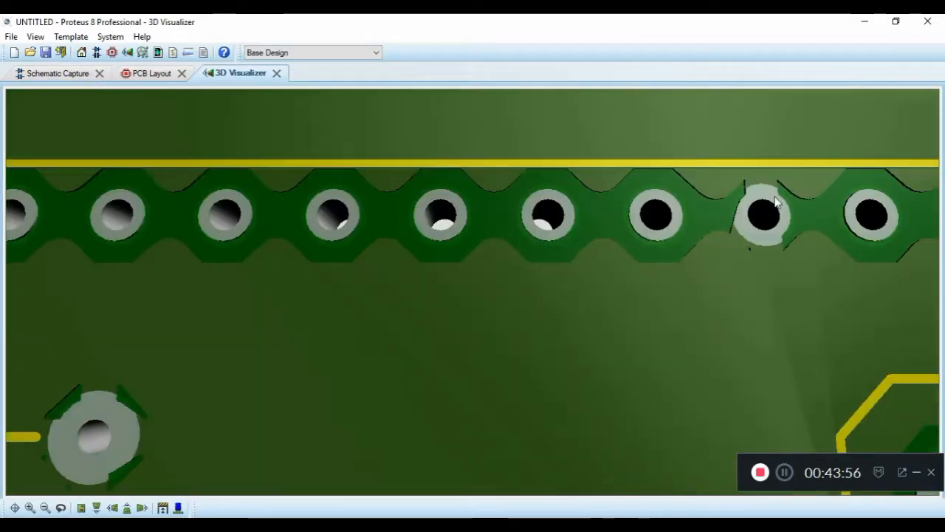
{"action": "scroll", "coordinate": [776, 202], "scroll_direction": "up", "scroll_amount": 1}
{"action": "scroll", "coordinate": [775, 196], "scroll_direction": "up", "scroll_amount": 4}
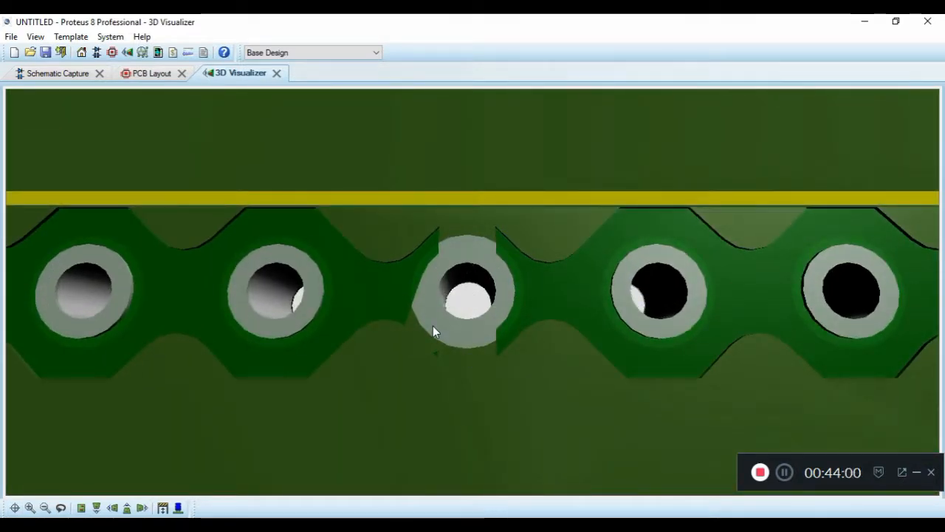
{"action": "scroll", "coordinate": [390, 331], "scroll_direction": "down", "scroll_amount": 5}
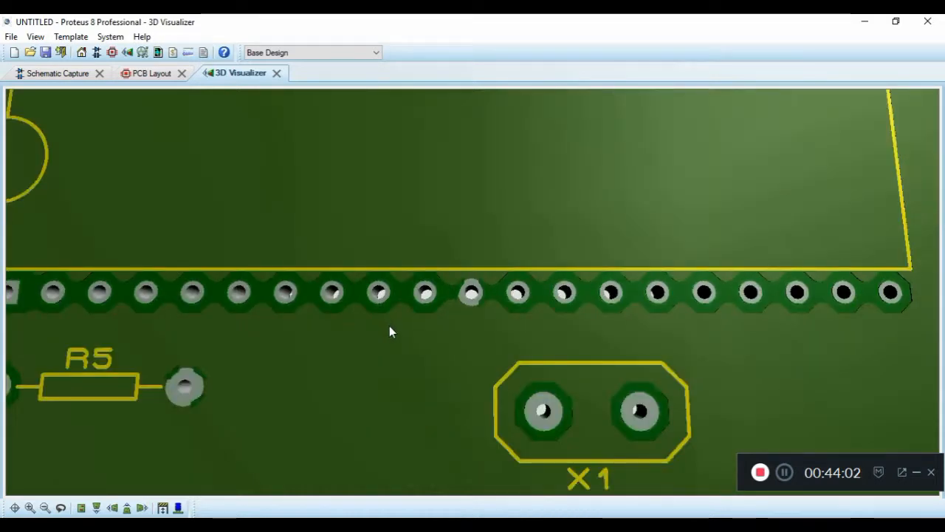